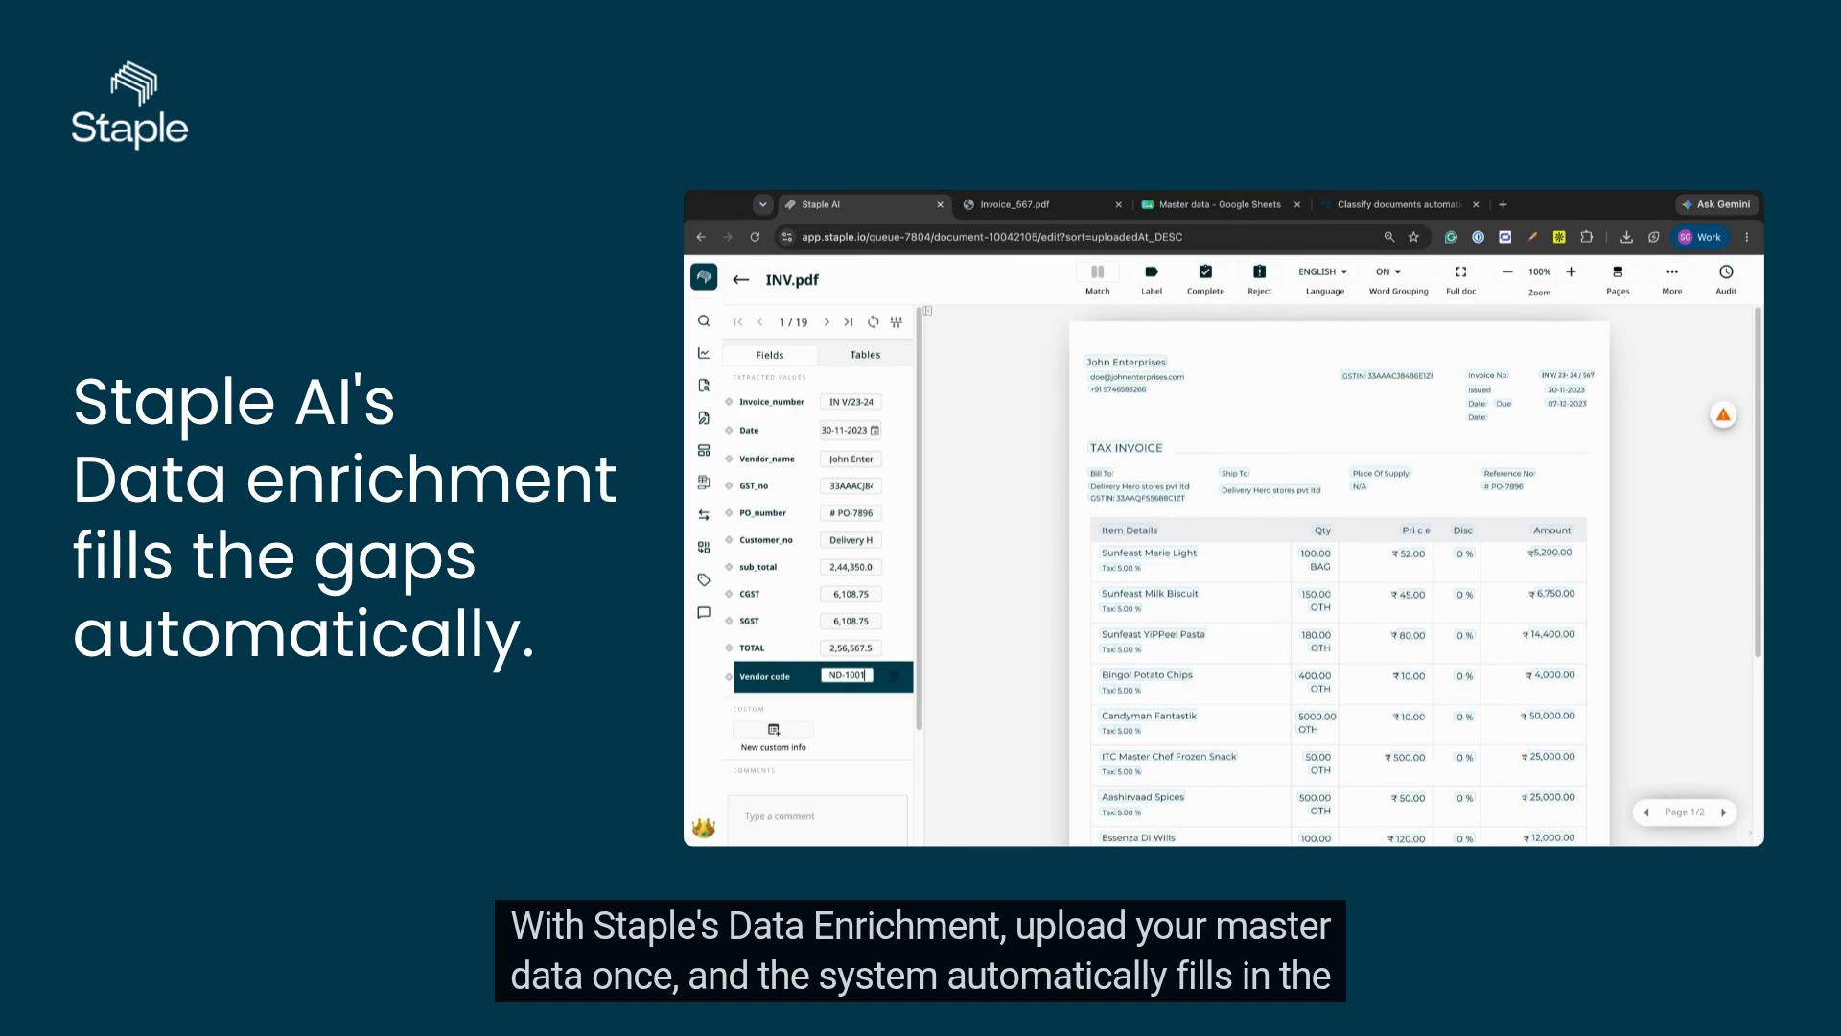
left_click(998, 567)
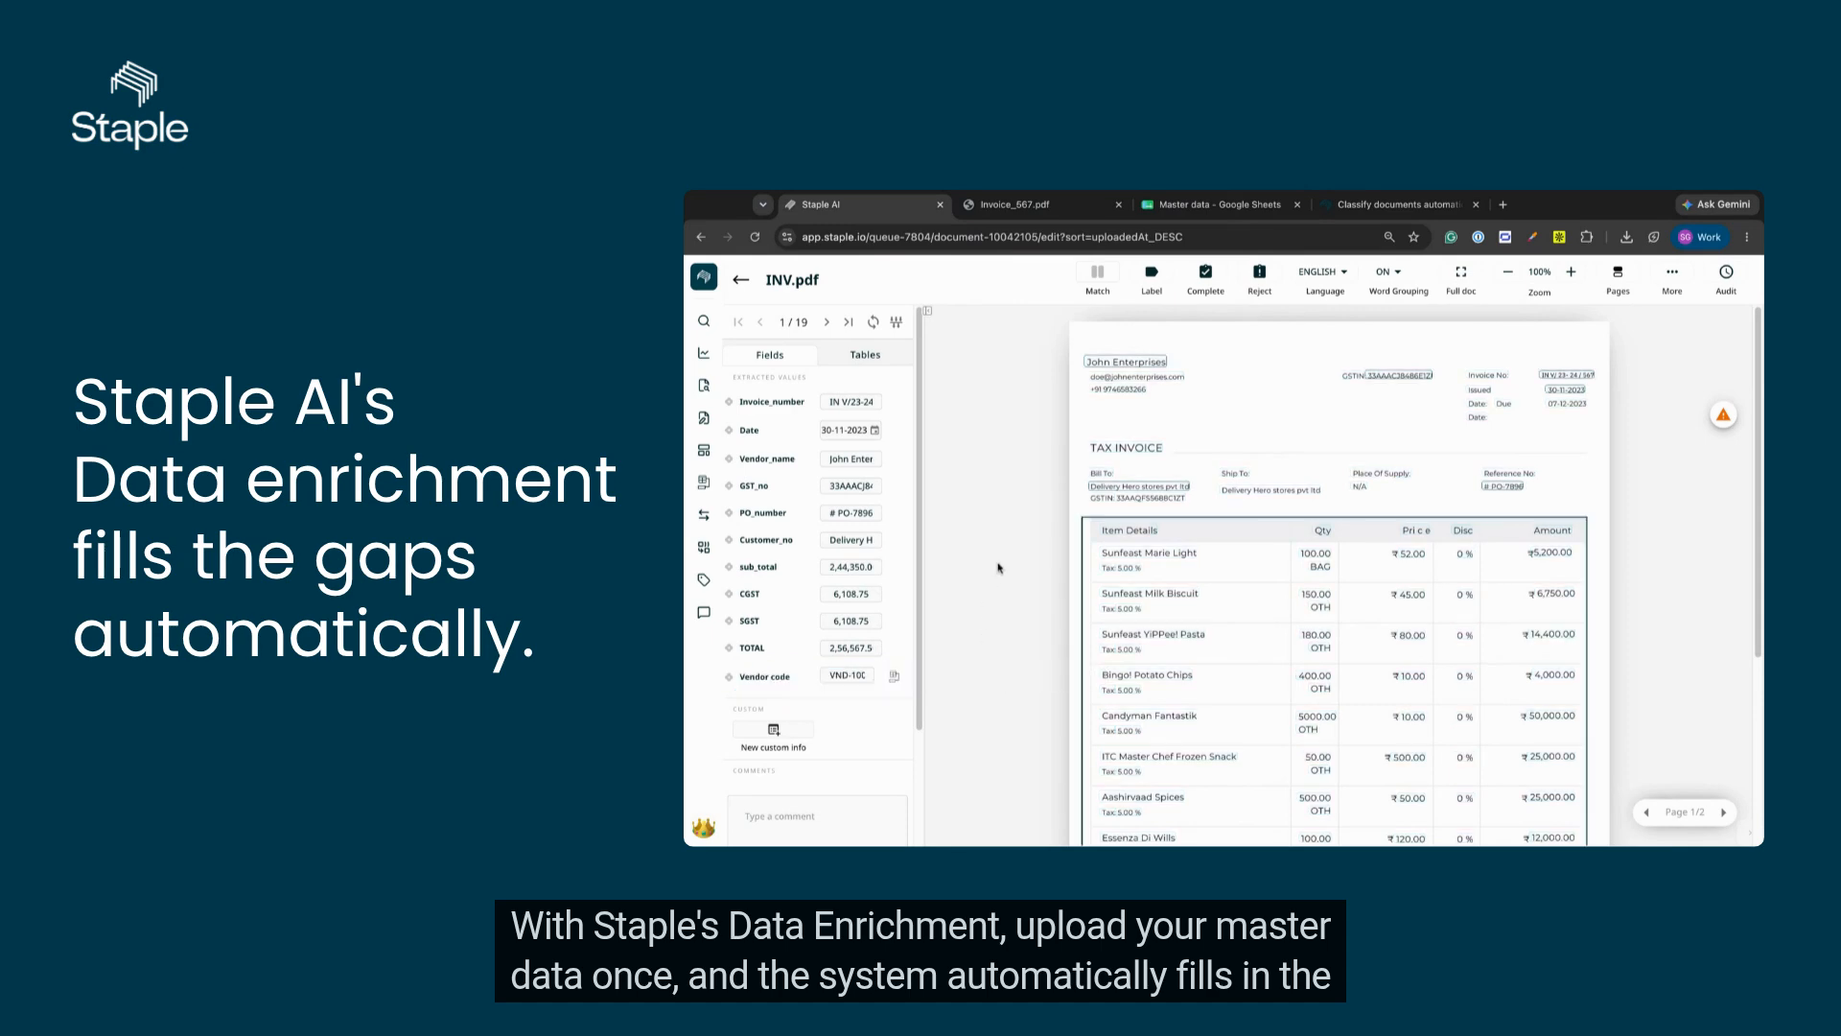
left_click(896, 678)
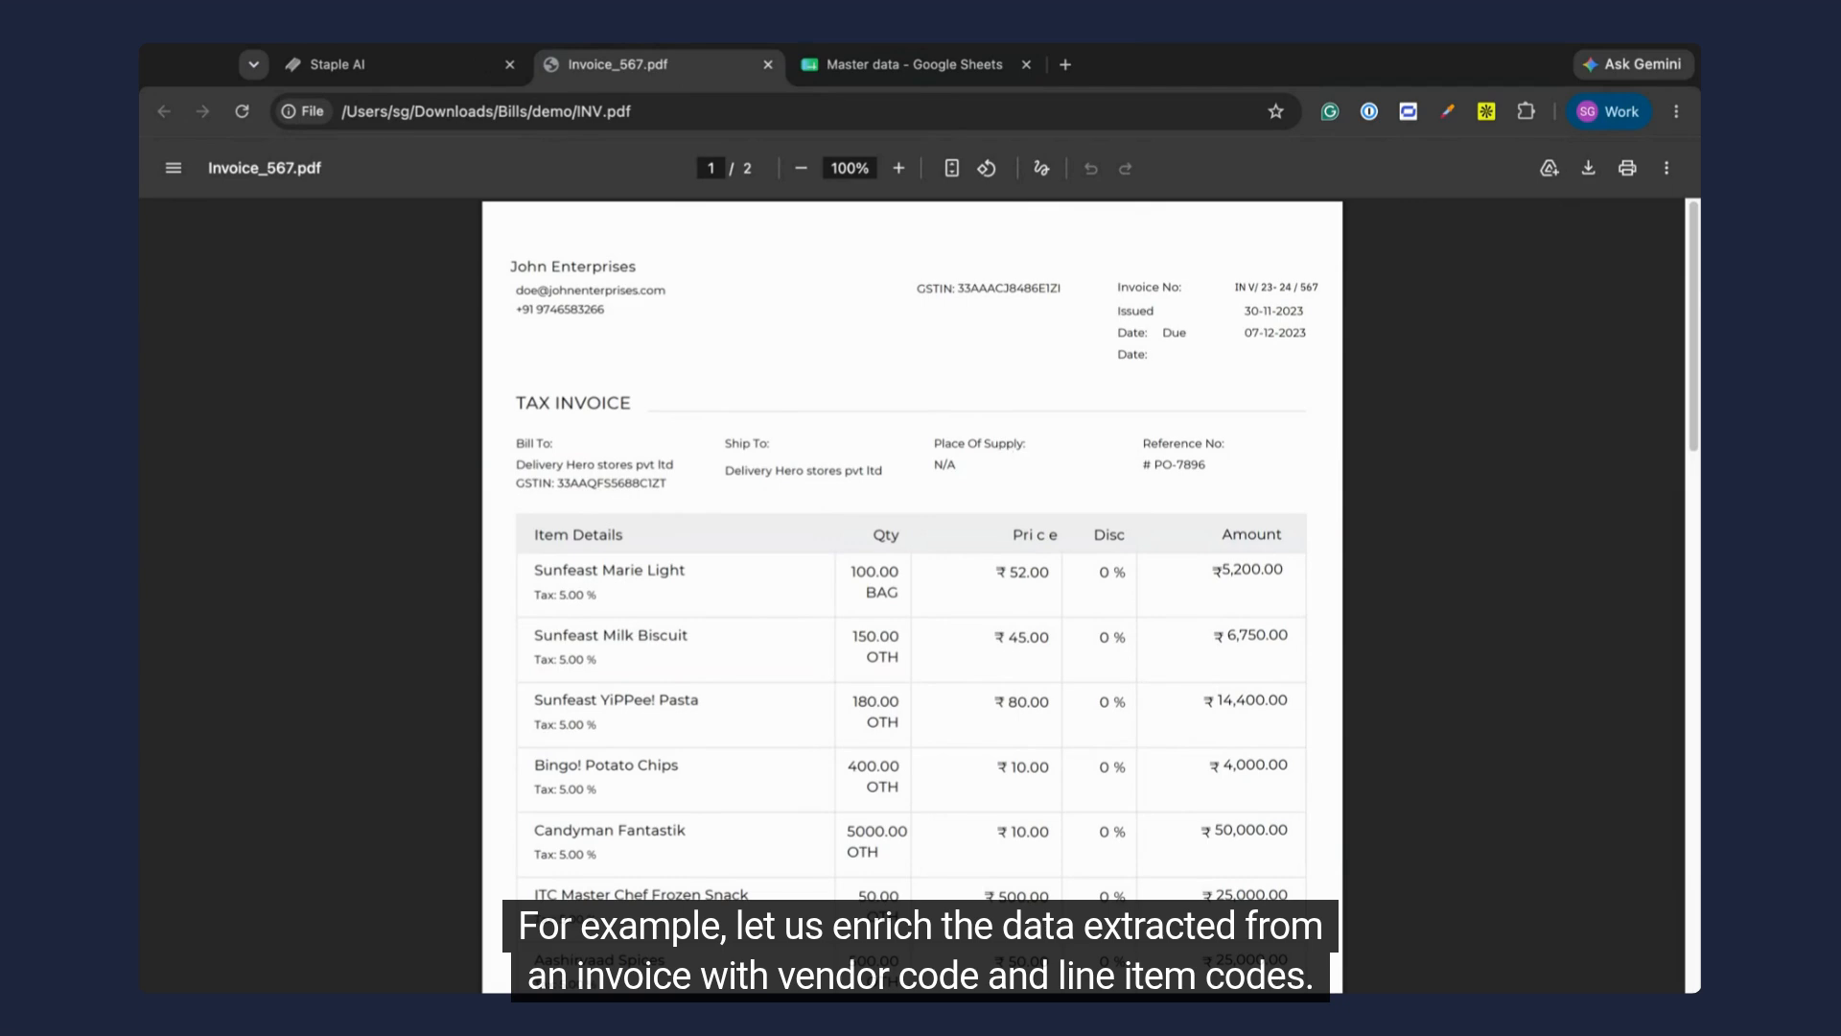
Step: Switch to Staple AI, search the models for "invoice model", and open its completed template INV copy.pdf
left_click(336, 64)
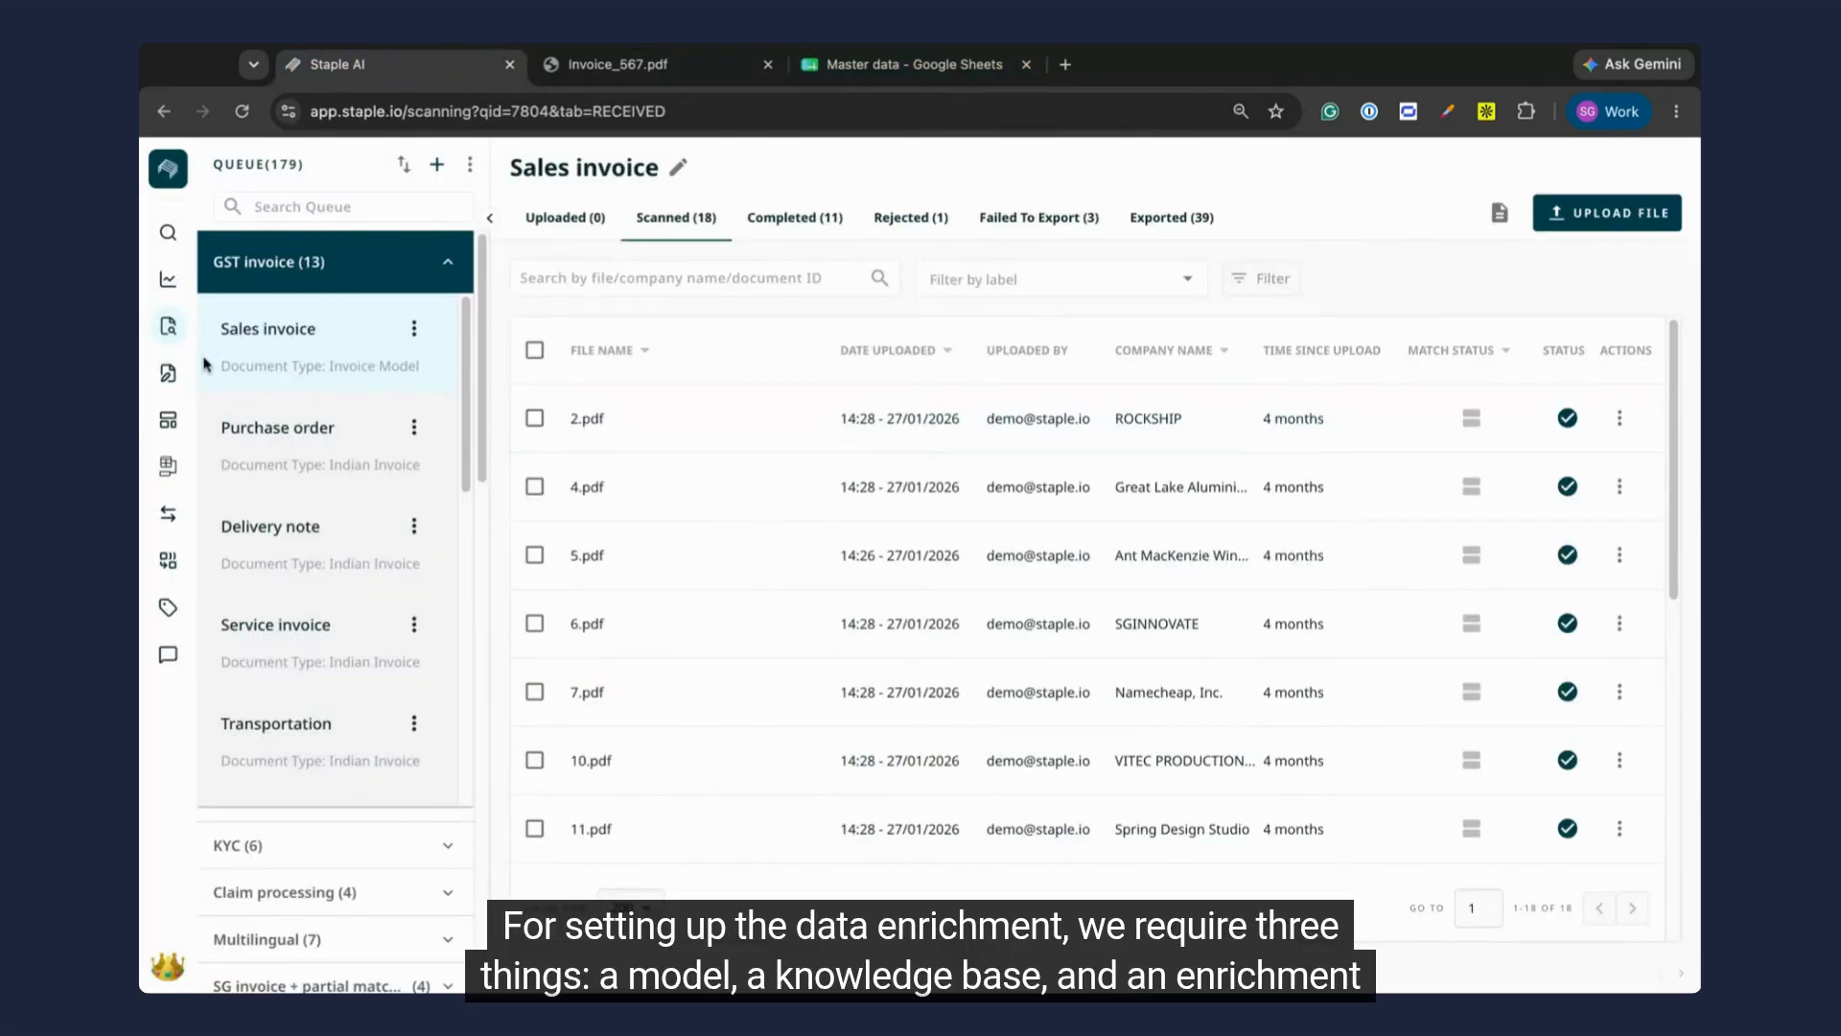
left_click(167, 422)
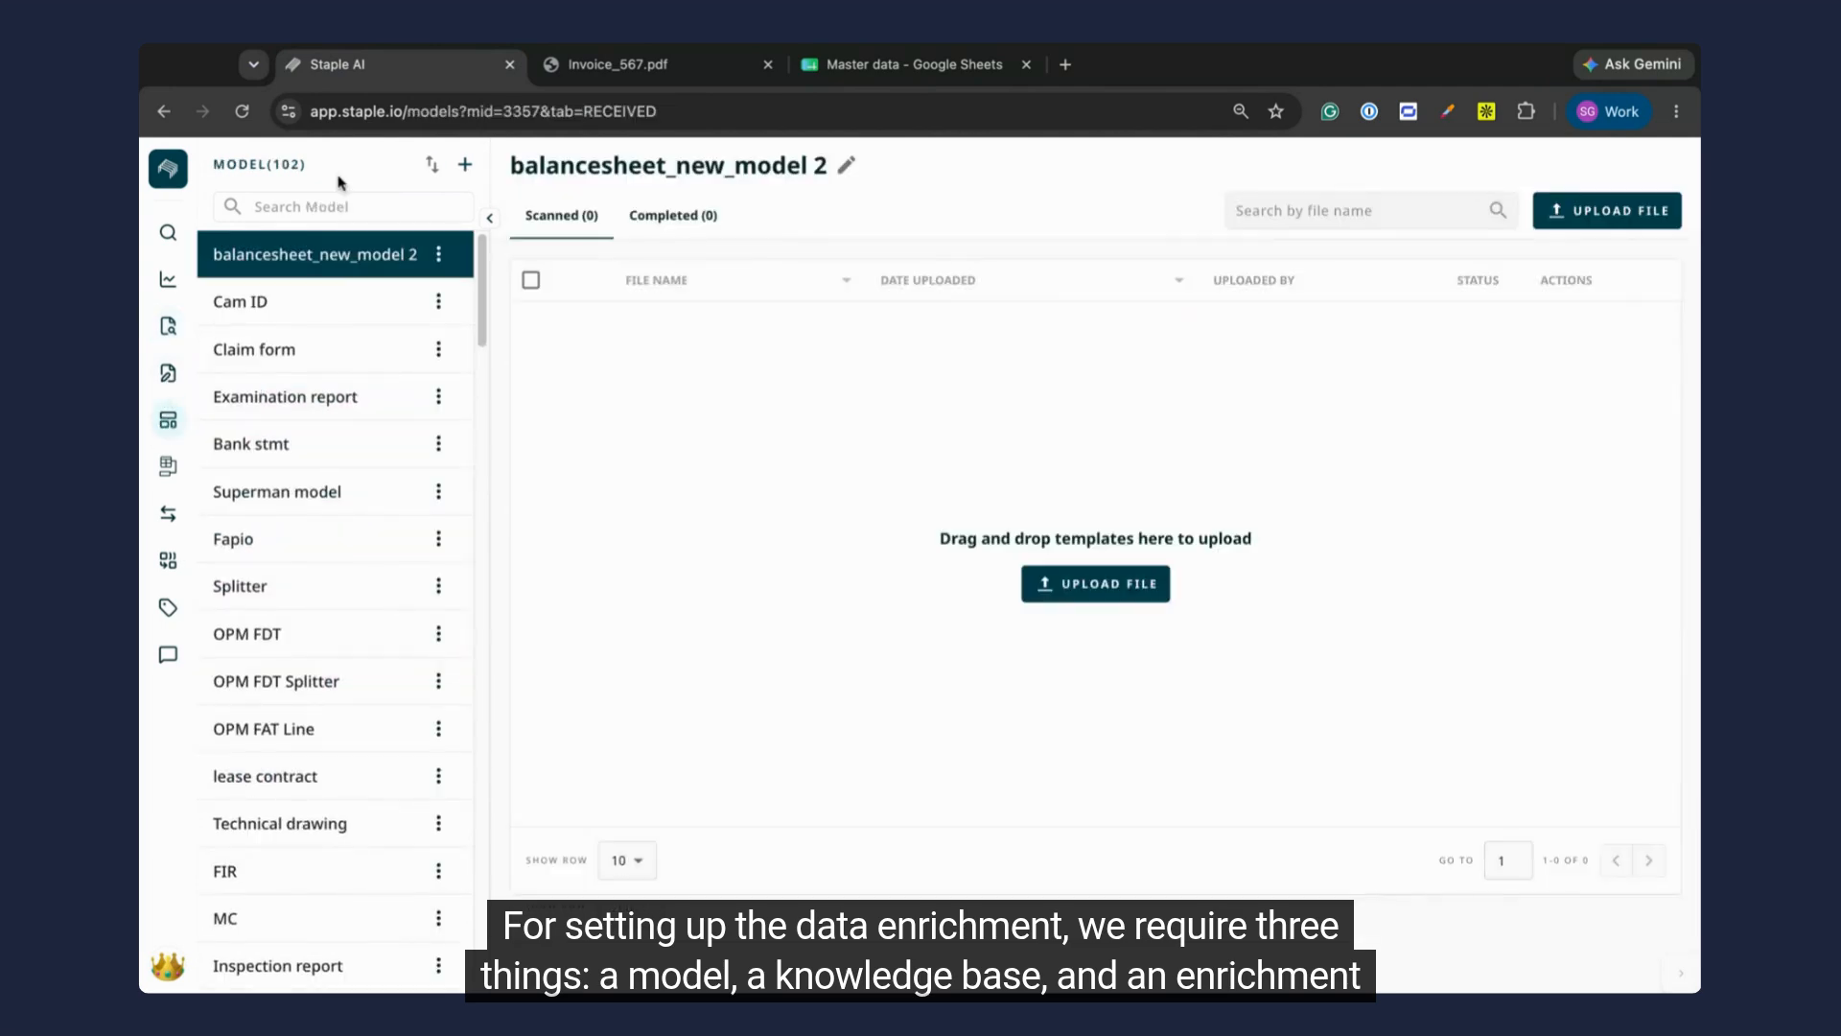
type("invoice model")
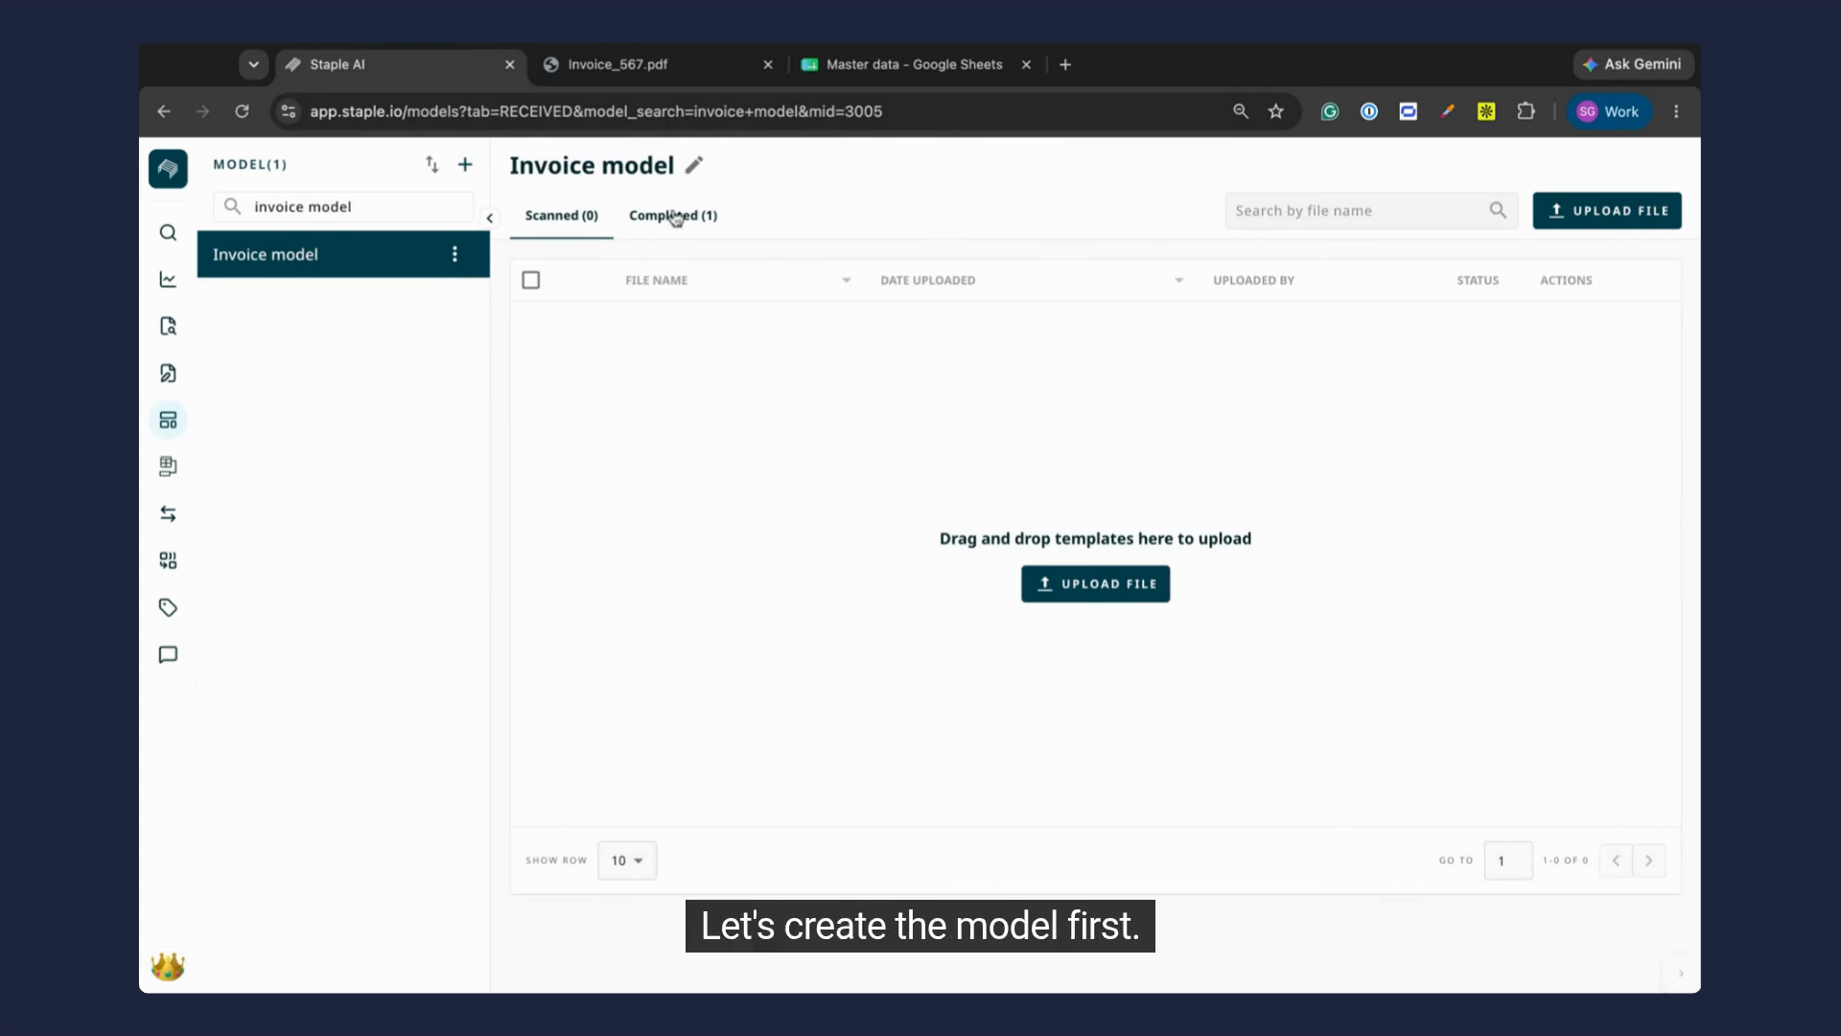
left_click(662, 215)
left_click(691, 329)
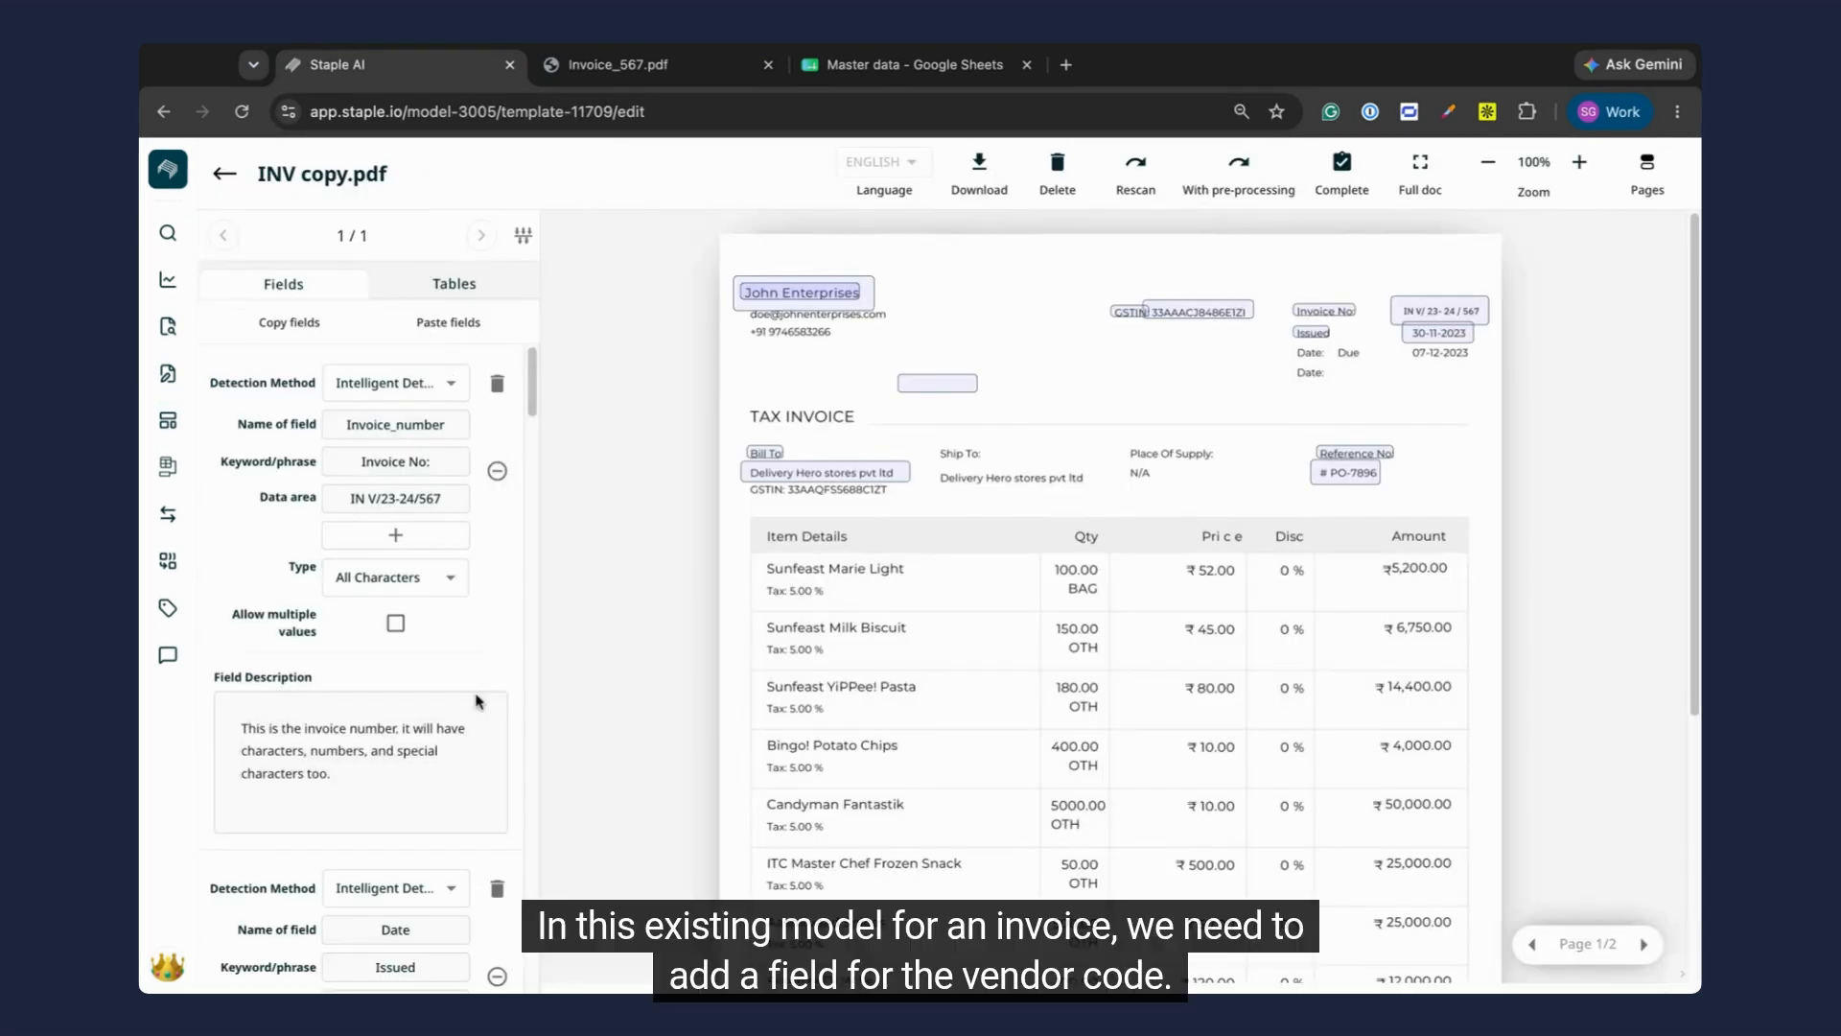
Step: Examine the Vendor code field and the Item code column of Table 1 in the template, and close the table
scroll(489, 627, "down", 15)
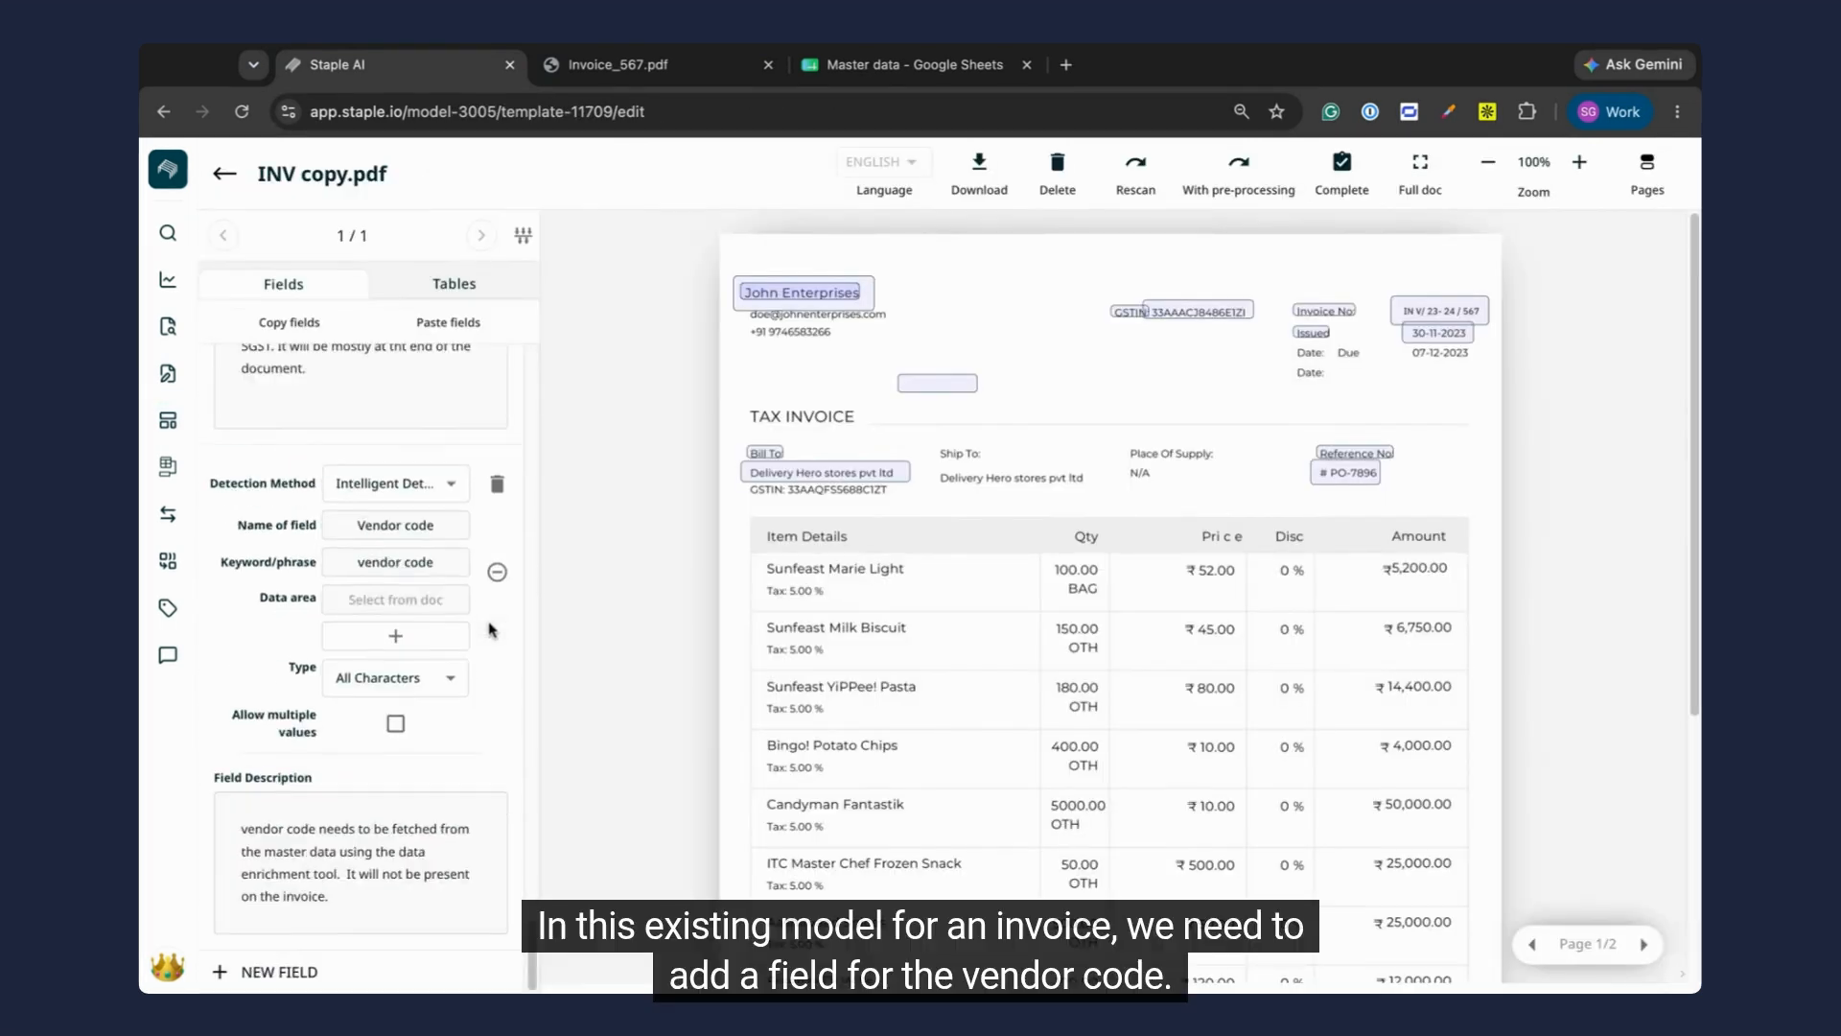
left_click(441, 526)
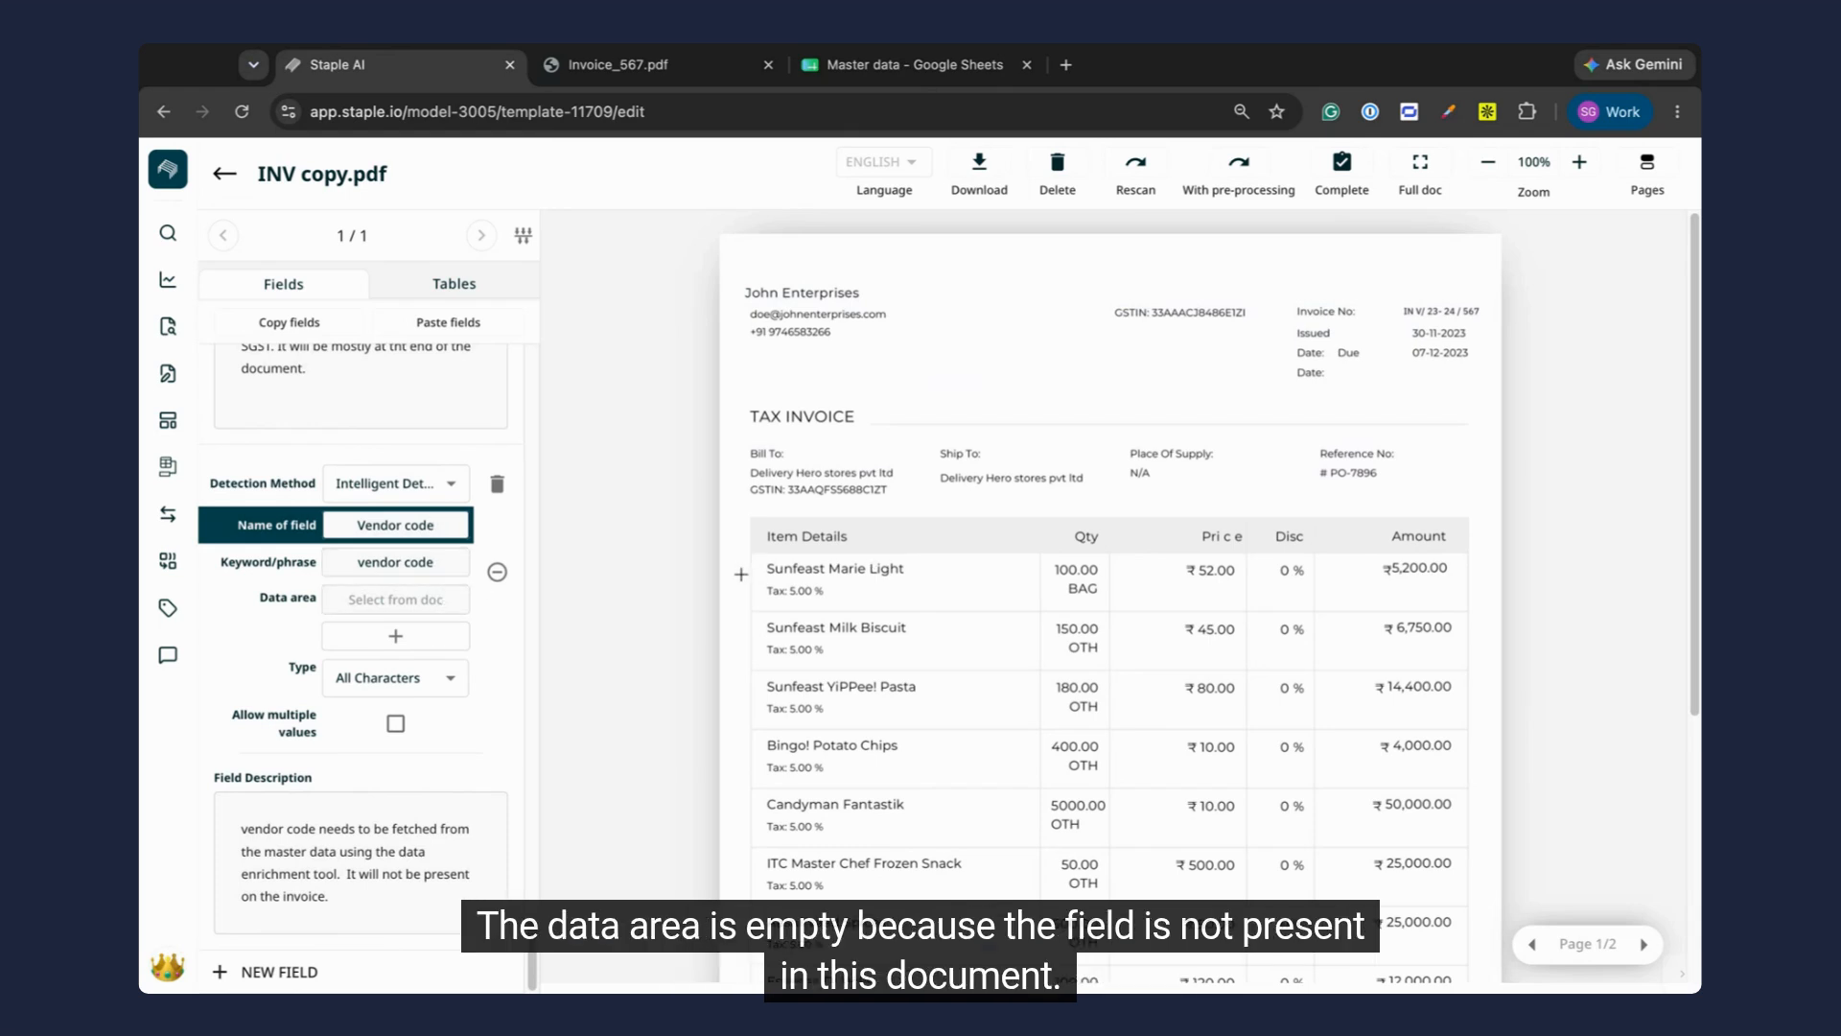
left_click(491, 285)
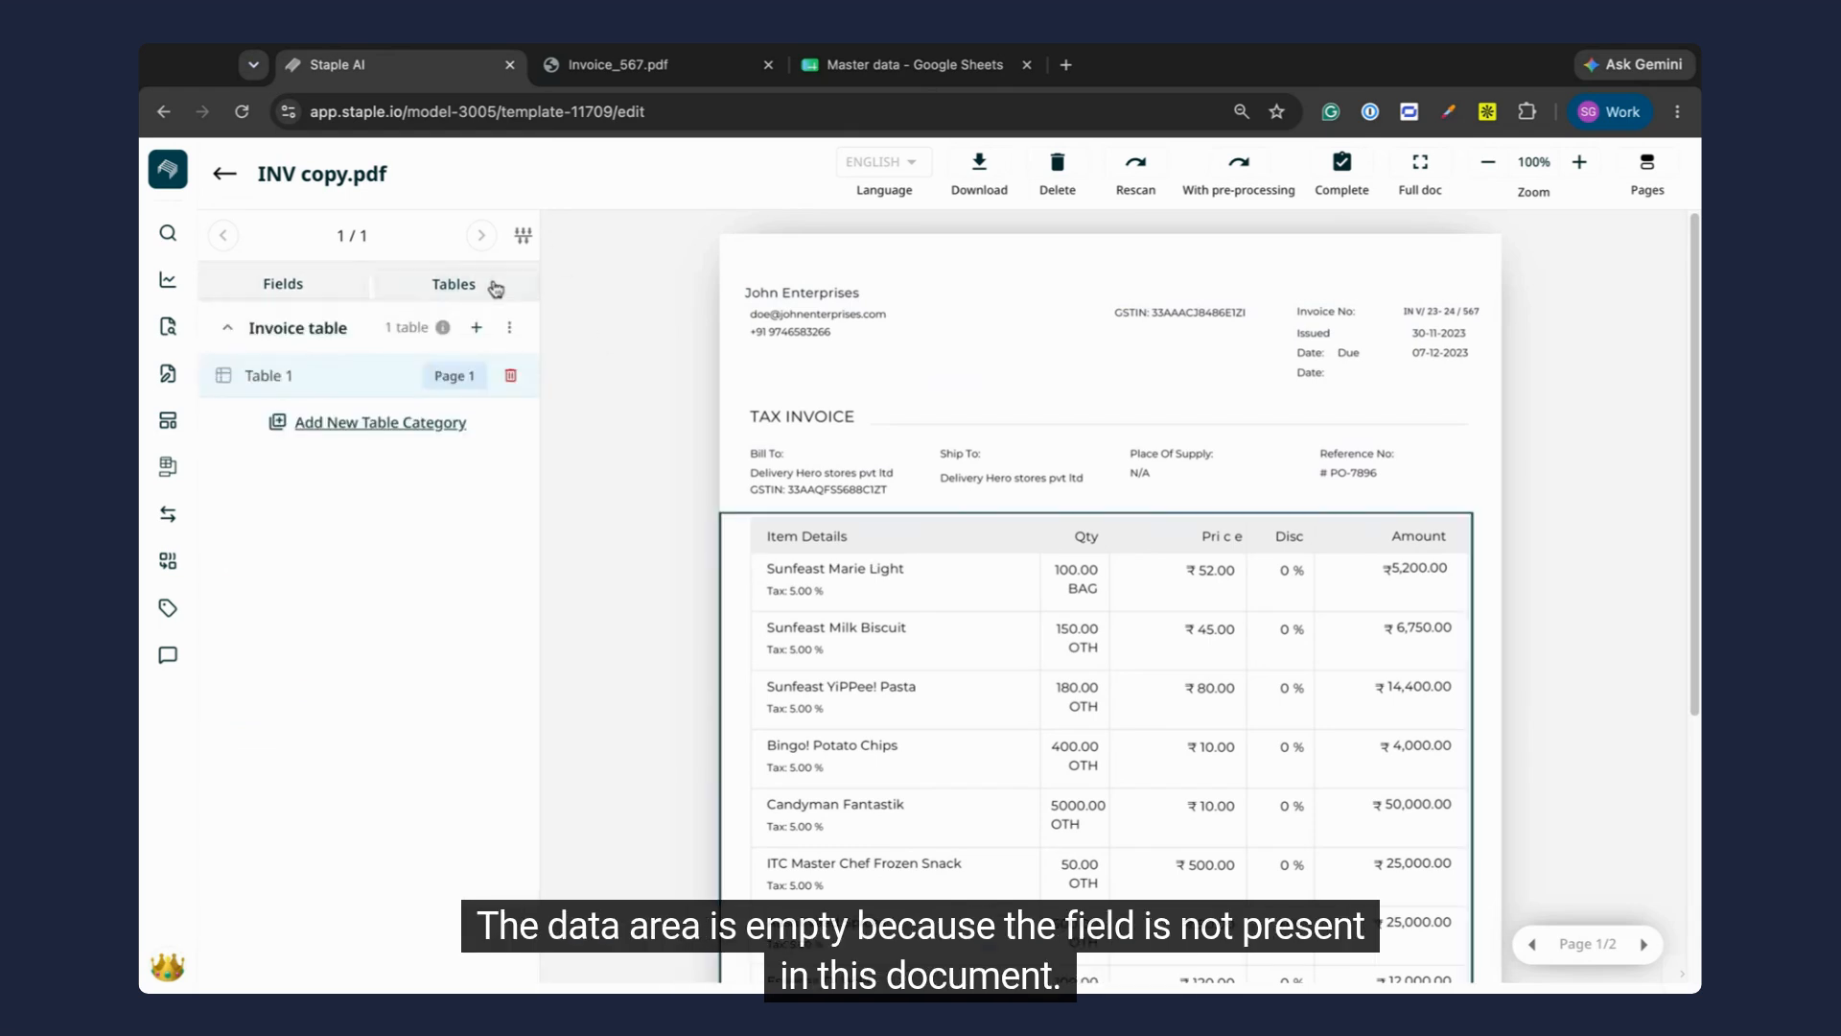
left_click(316, 384)
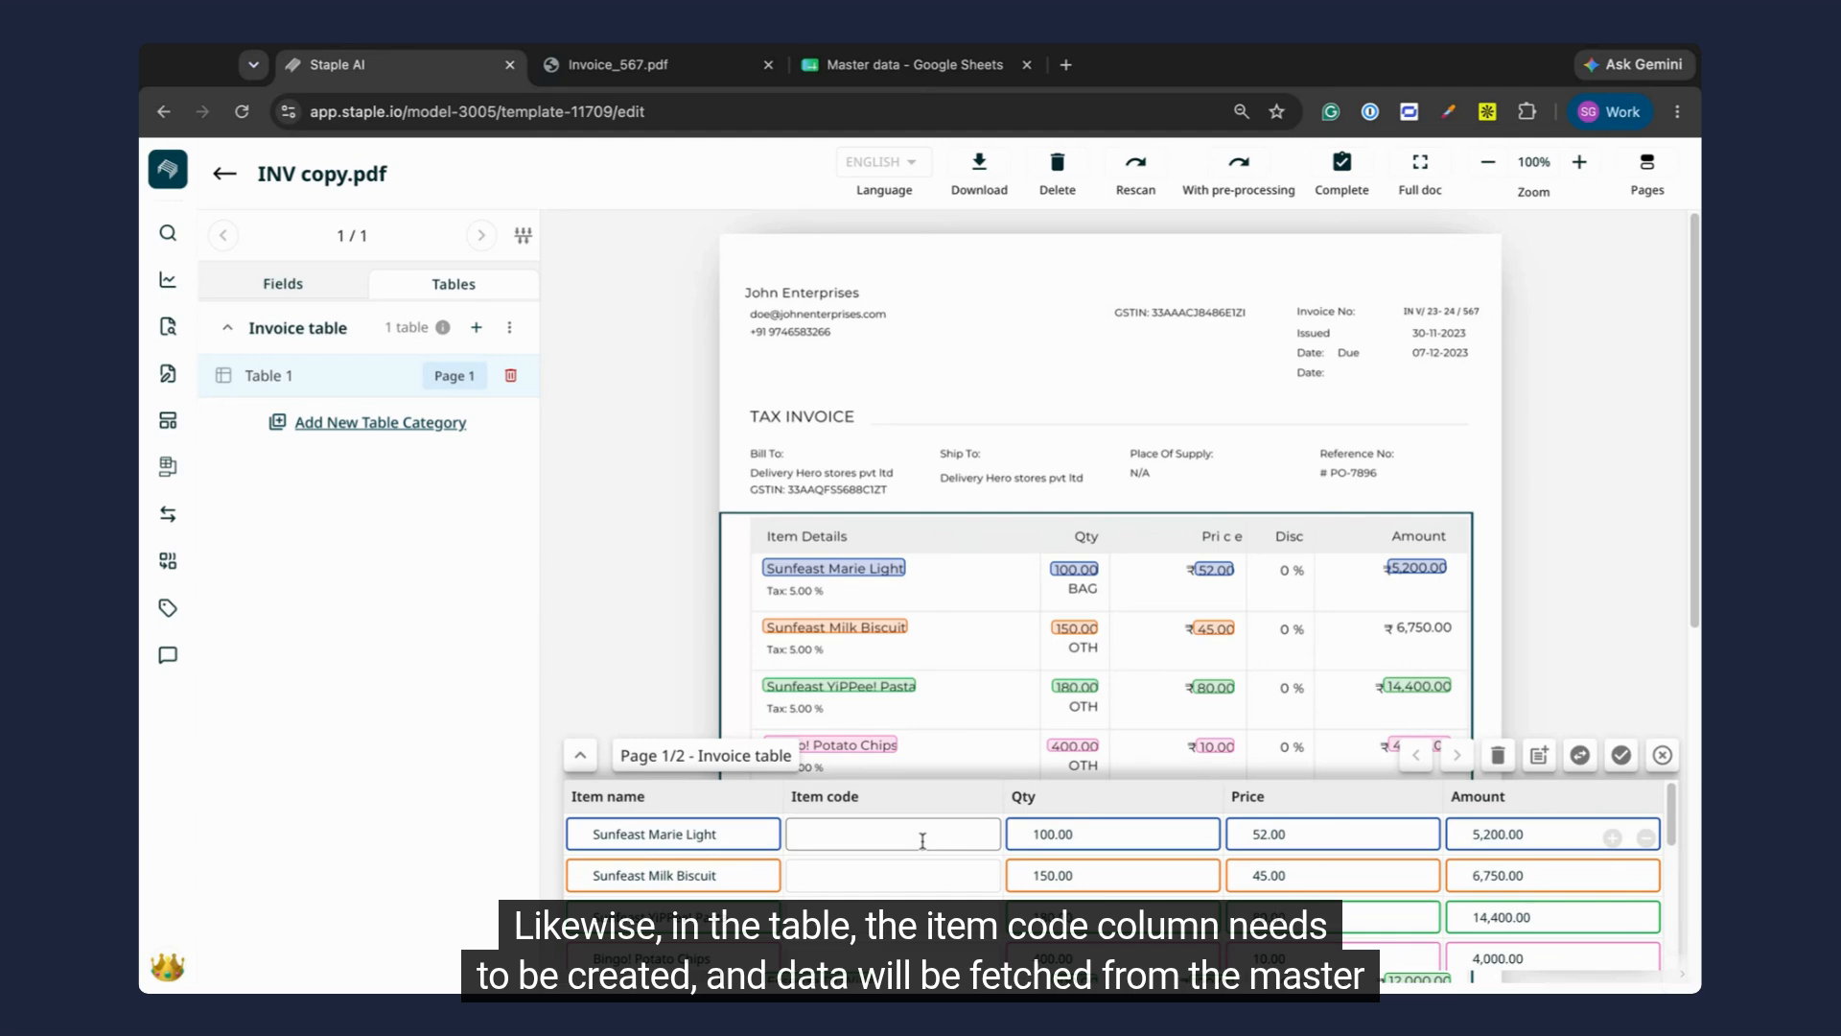
left_click(1620, 757)
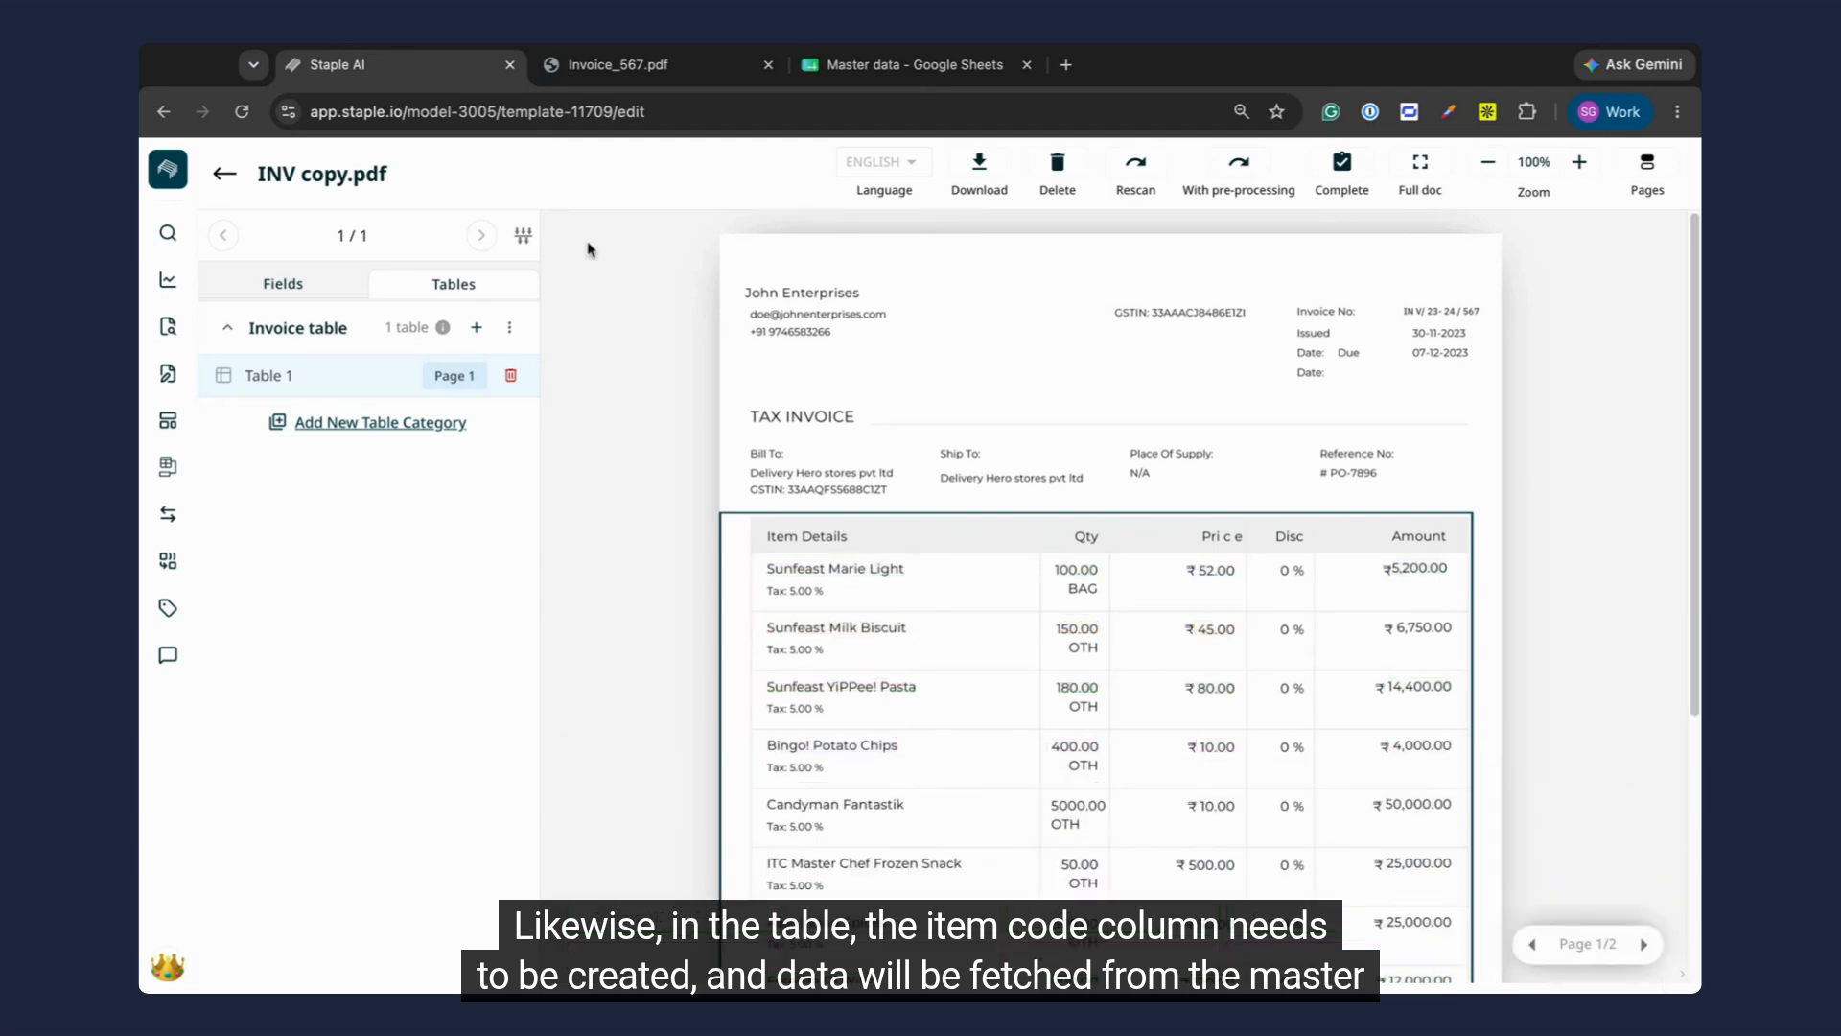
Step: Leave the template, open the Sales invoice queue's settings to check the mapped model, and close them
left_click(223, 176)
left_click(168, 326)
left_click(414, 331)
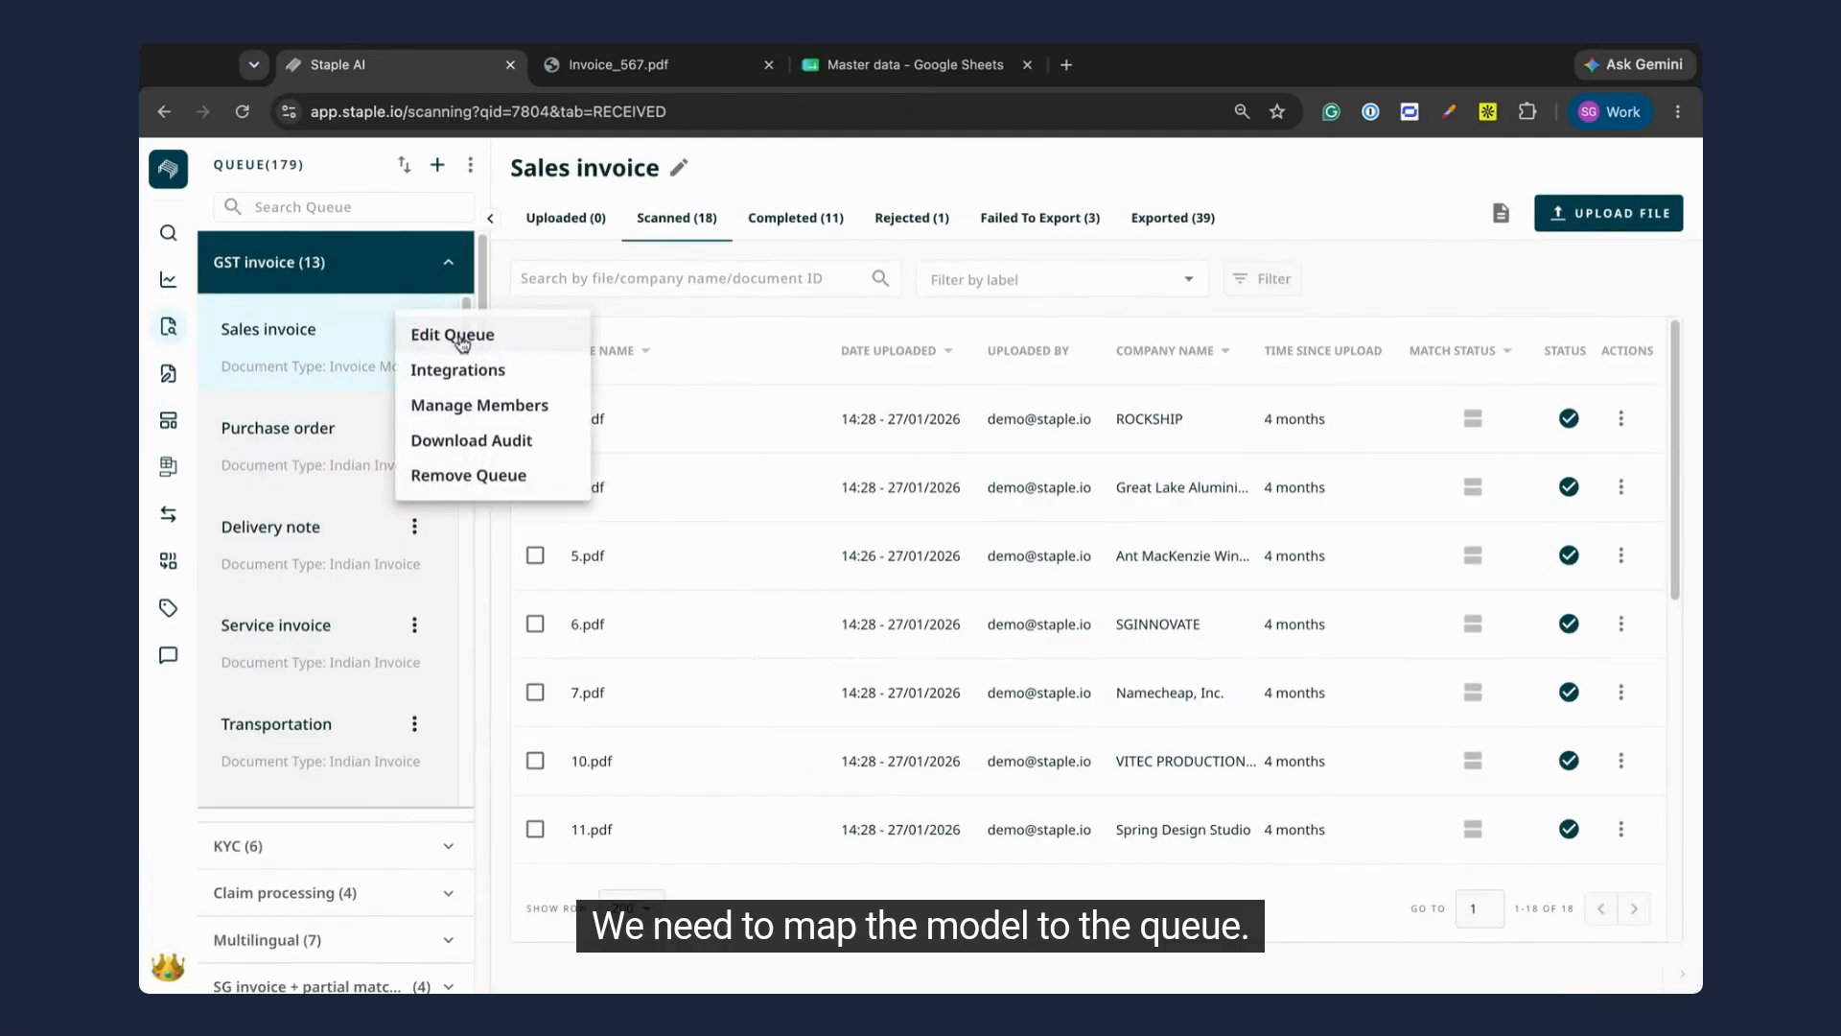
left_click(453, 334)
left_click(1287, 869)
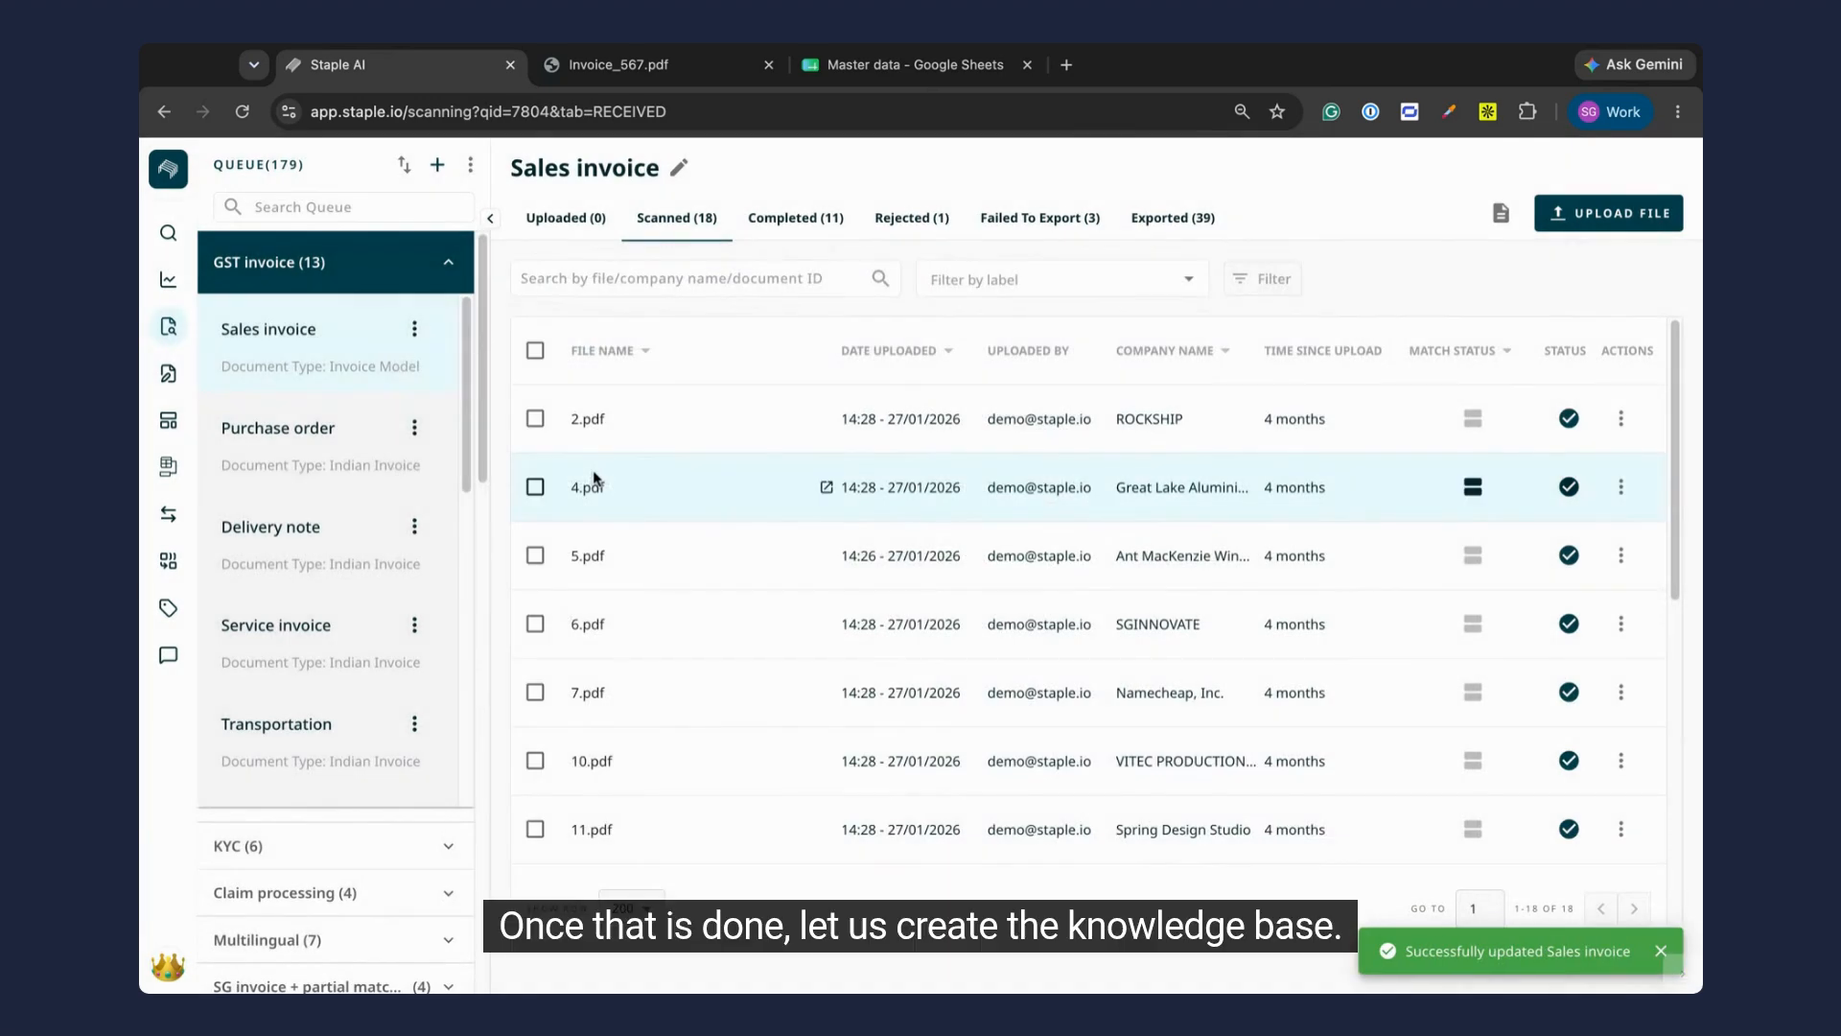
Step: Open the data enrichment knowledge bases and review the Vendor code and Item code sheets in the Master data spreadsheet
left_click(178, 483)
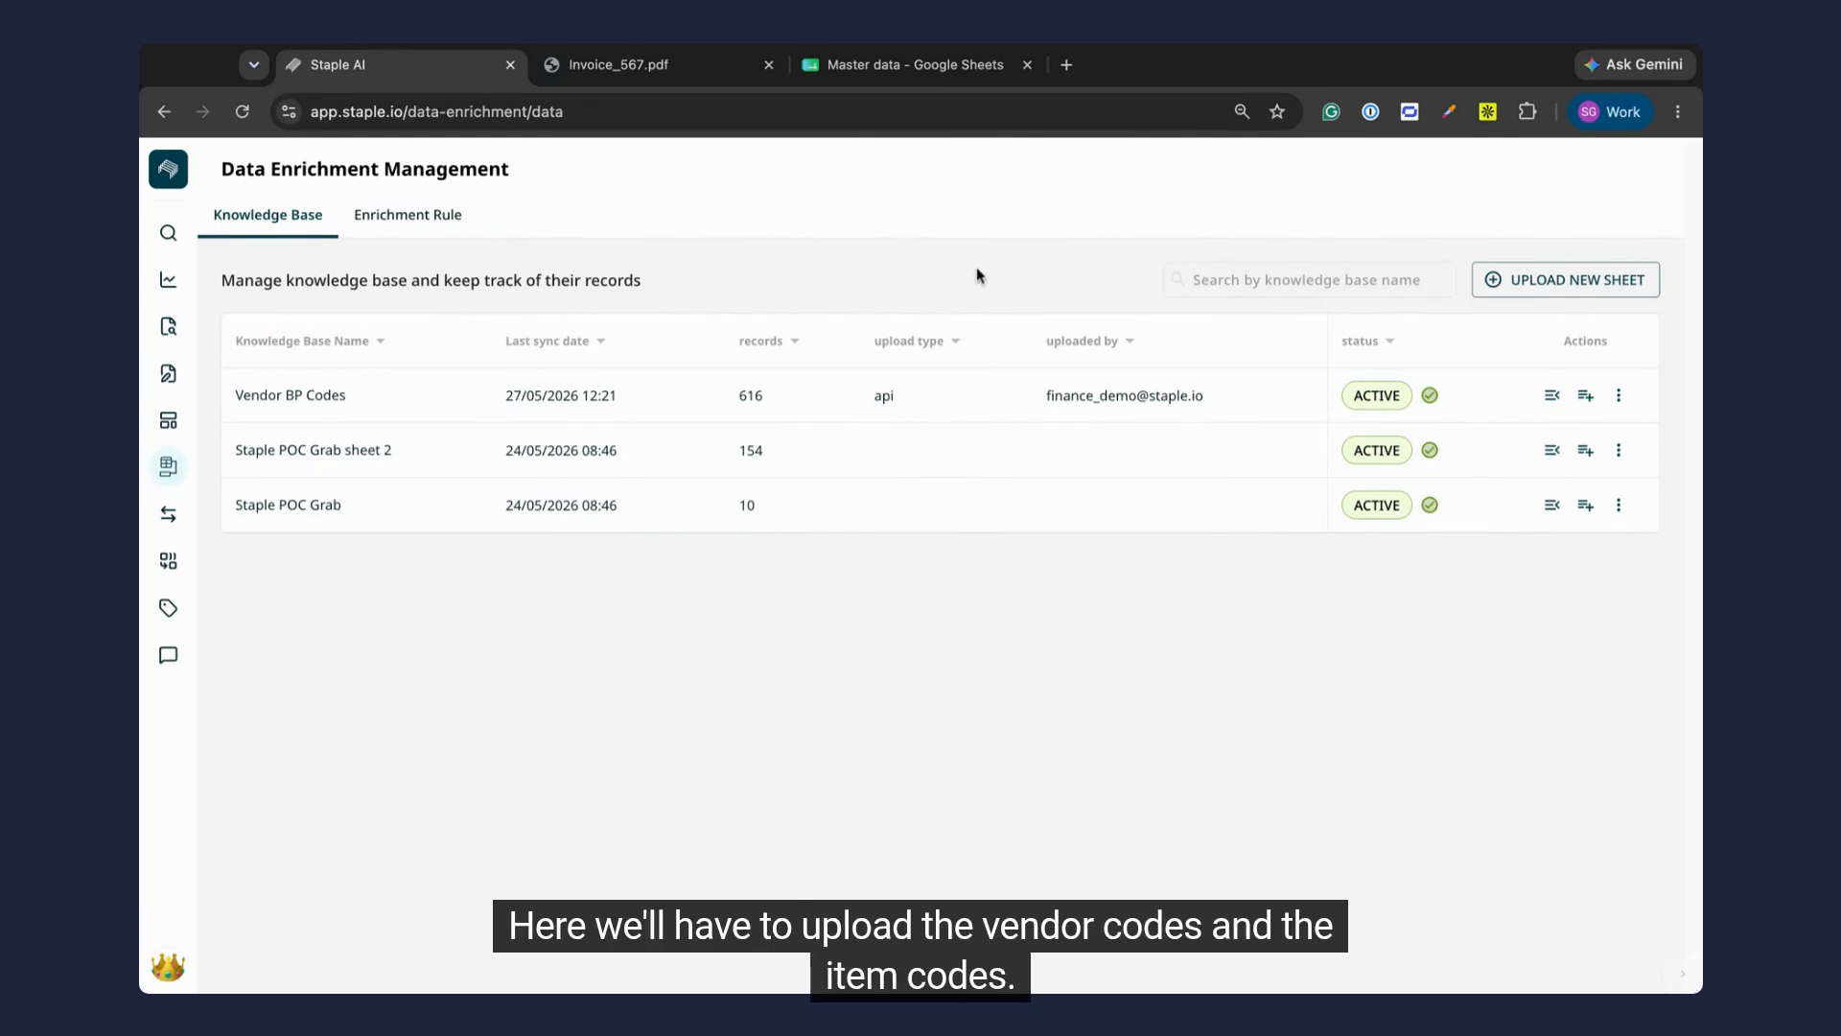
left_click(893, 75)
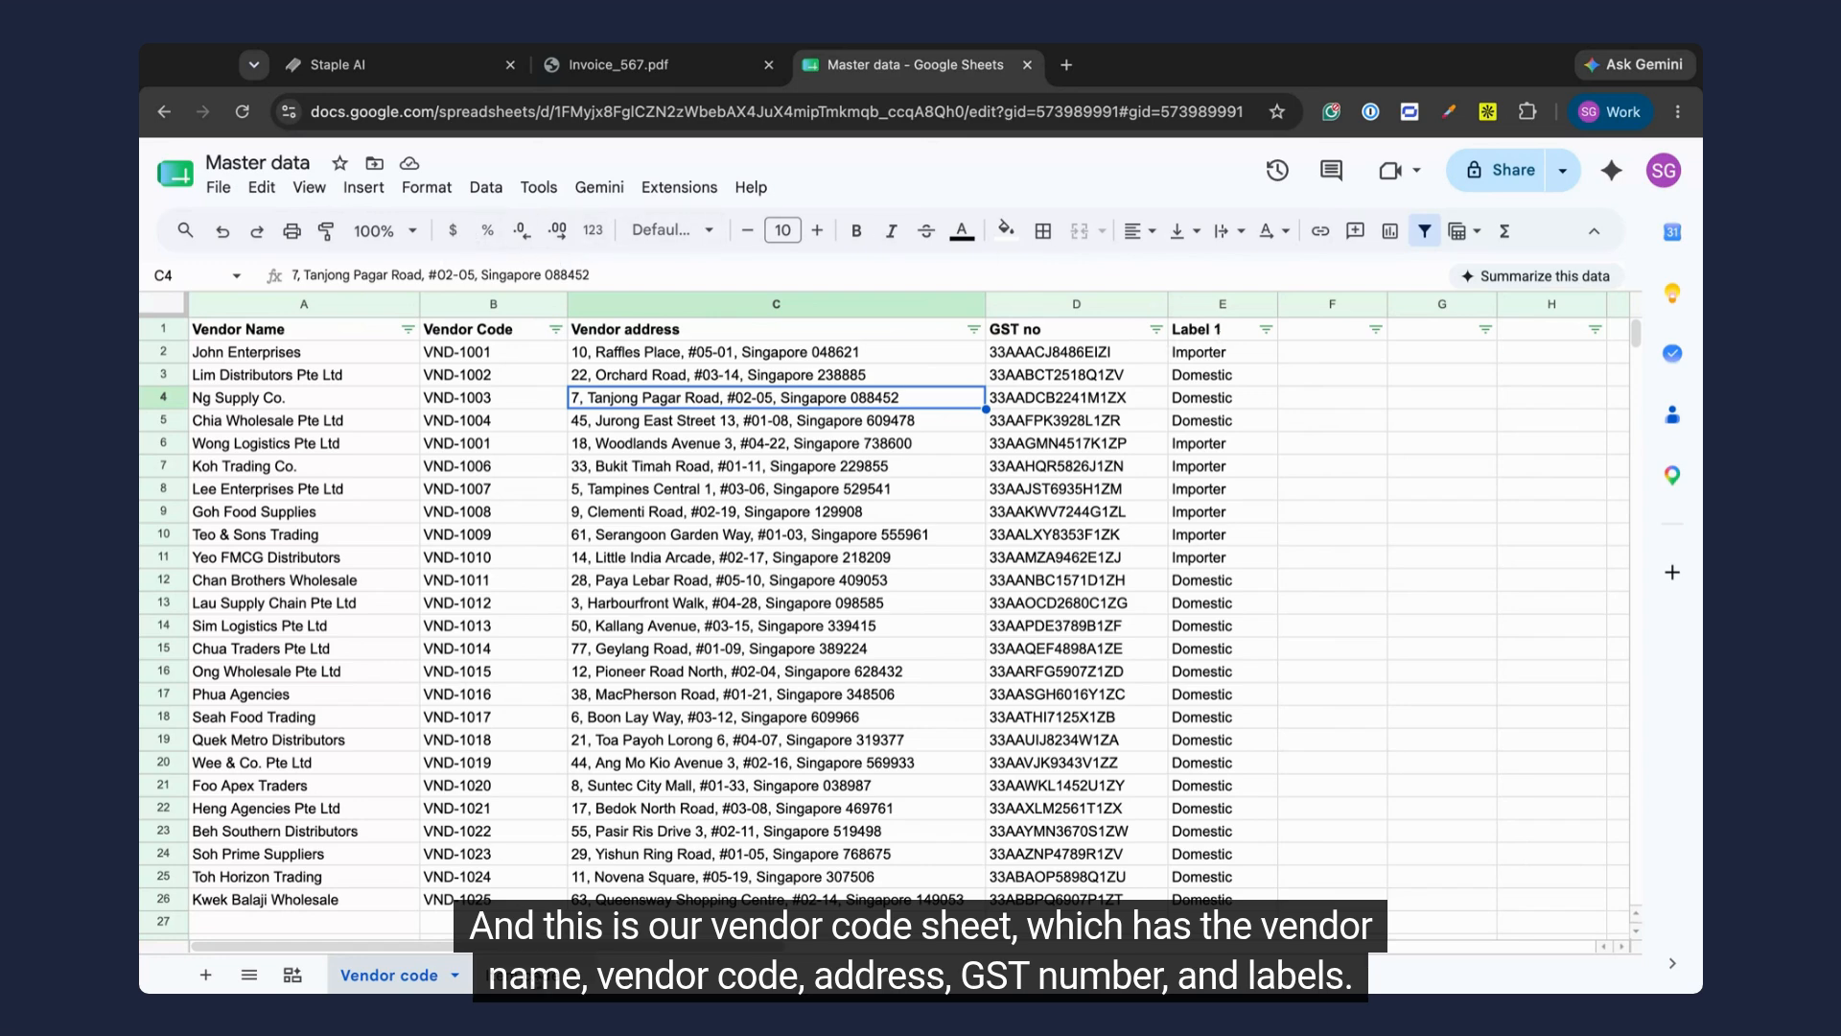
left_click(518, 974)
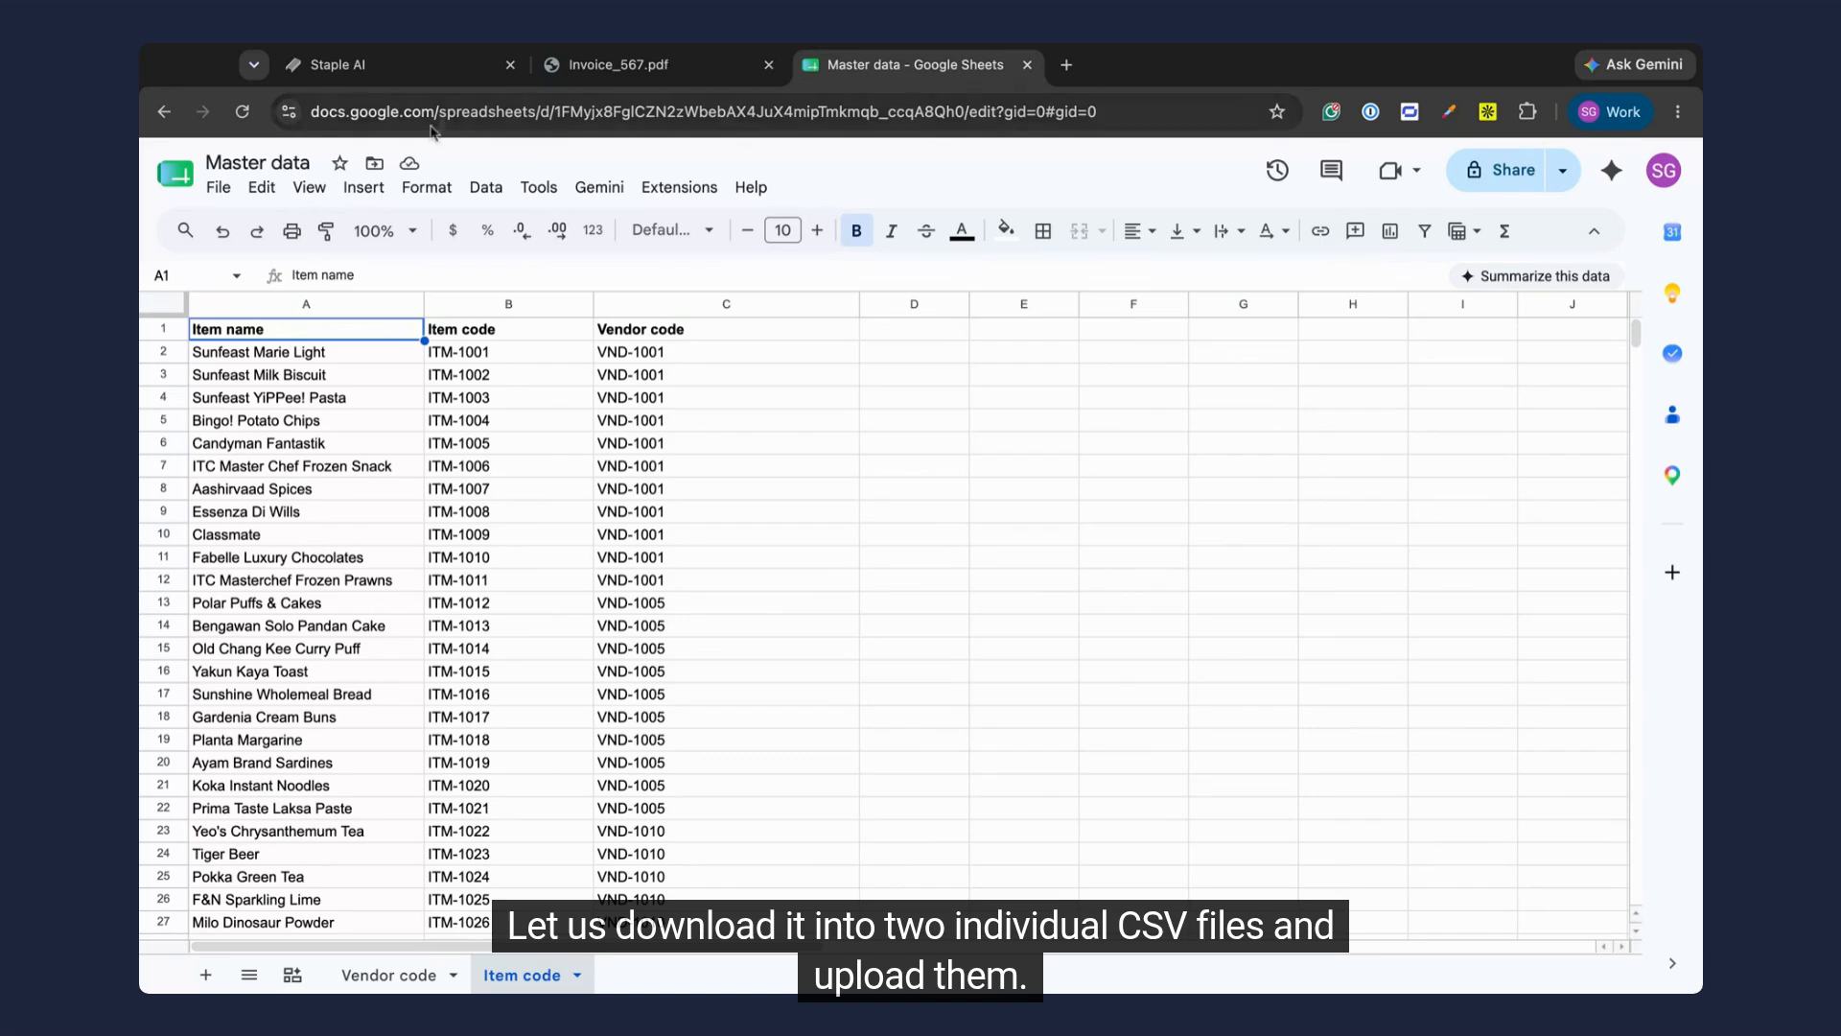
Step: Back in Staple AI, upload Master data - Vendor code.csv as a knowledge base named "Master data - Vendor code" and validate the name
left_click(415, 69)
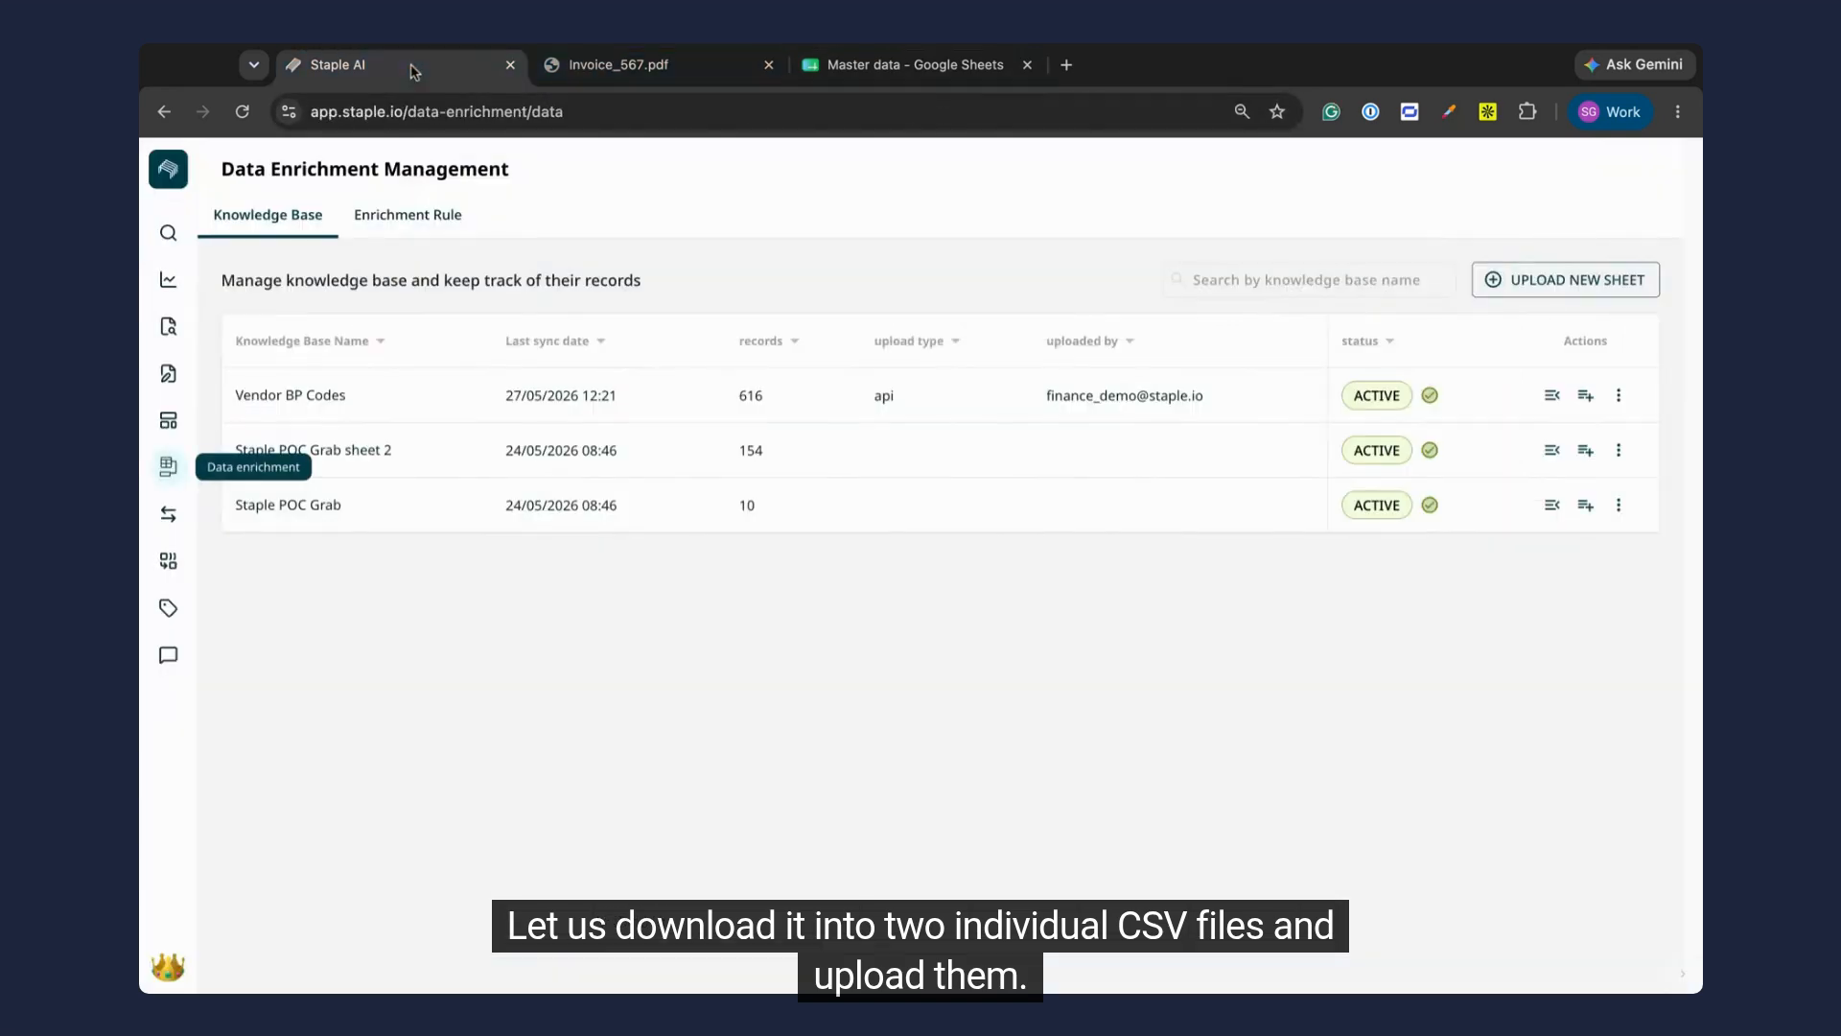
left_click(1577, 280)
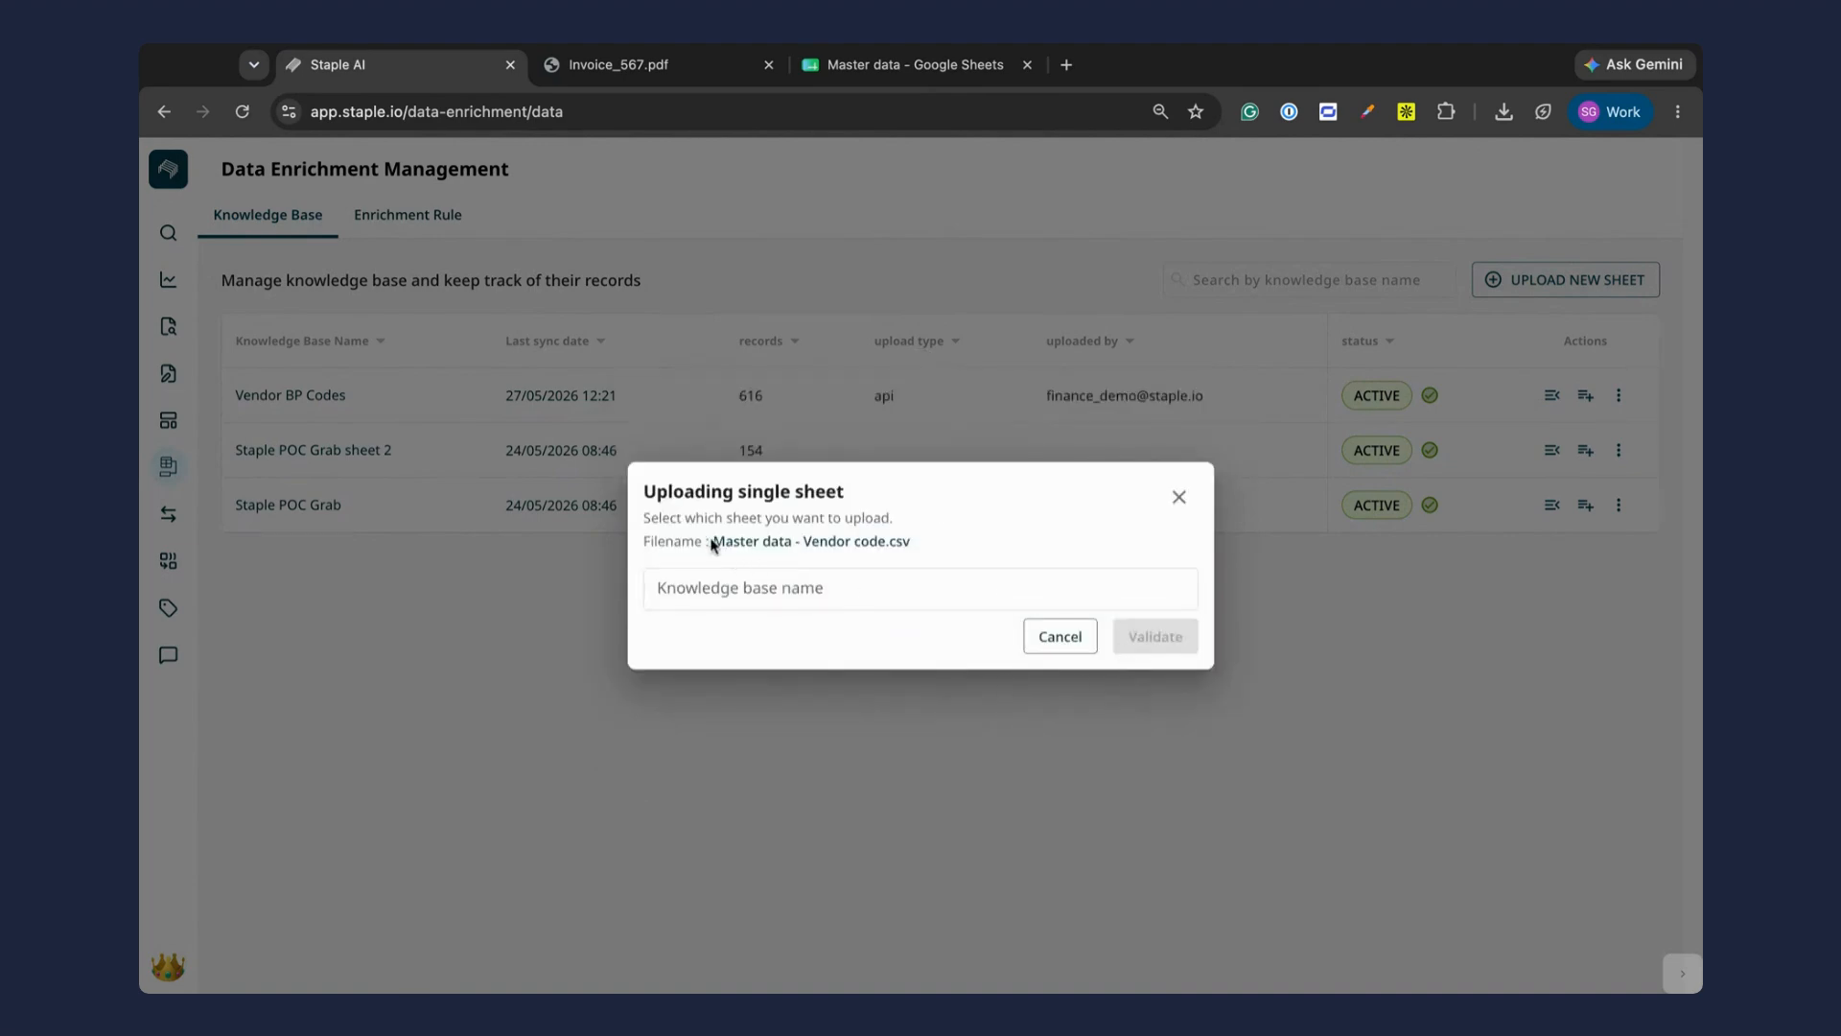
left_click_drag(714, 543, 890, 543)
key("ctrl+c")
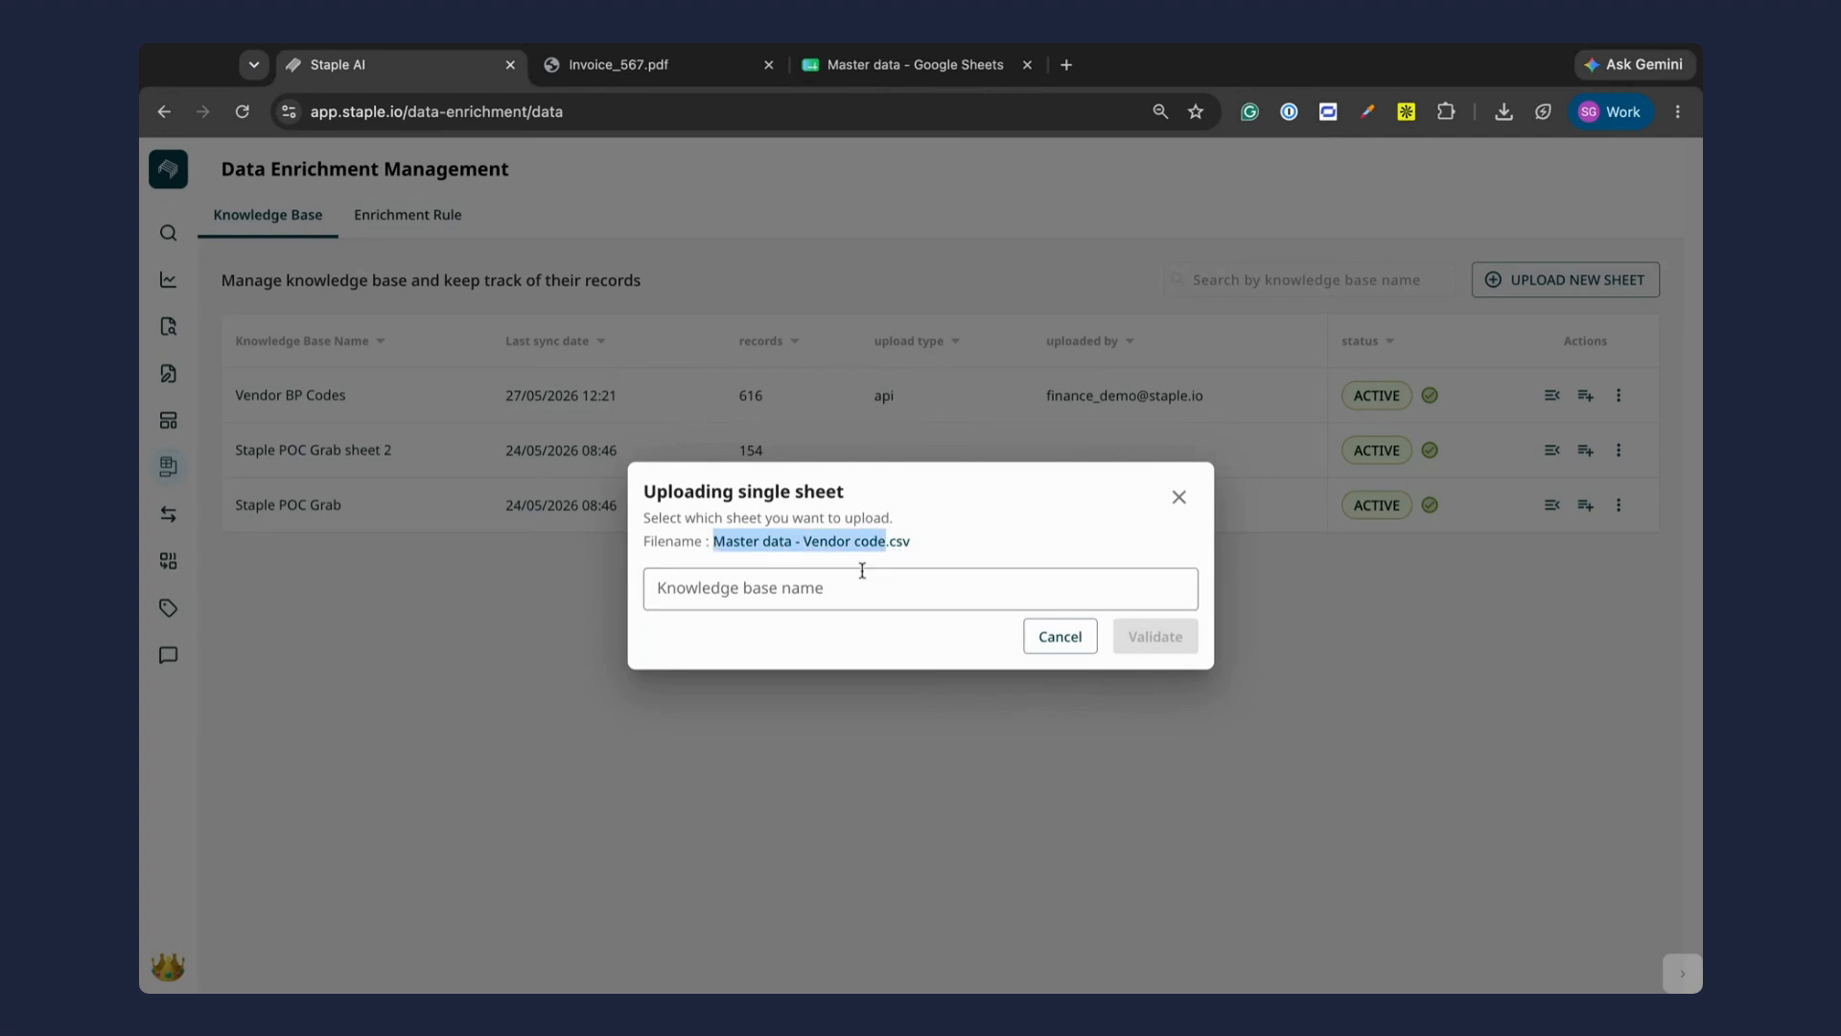
left_click(850, 580)
key("ctrl+v")
left_click(1189, 643)
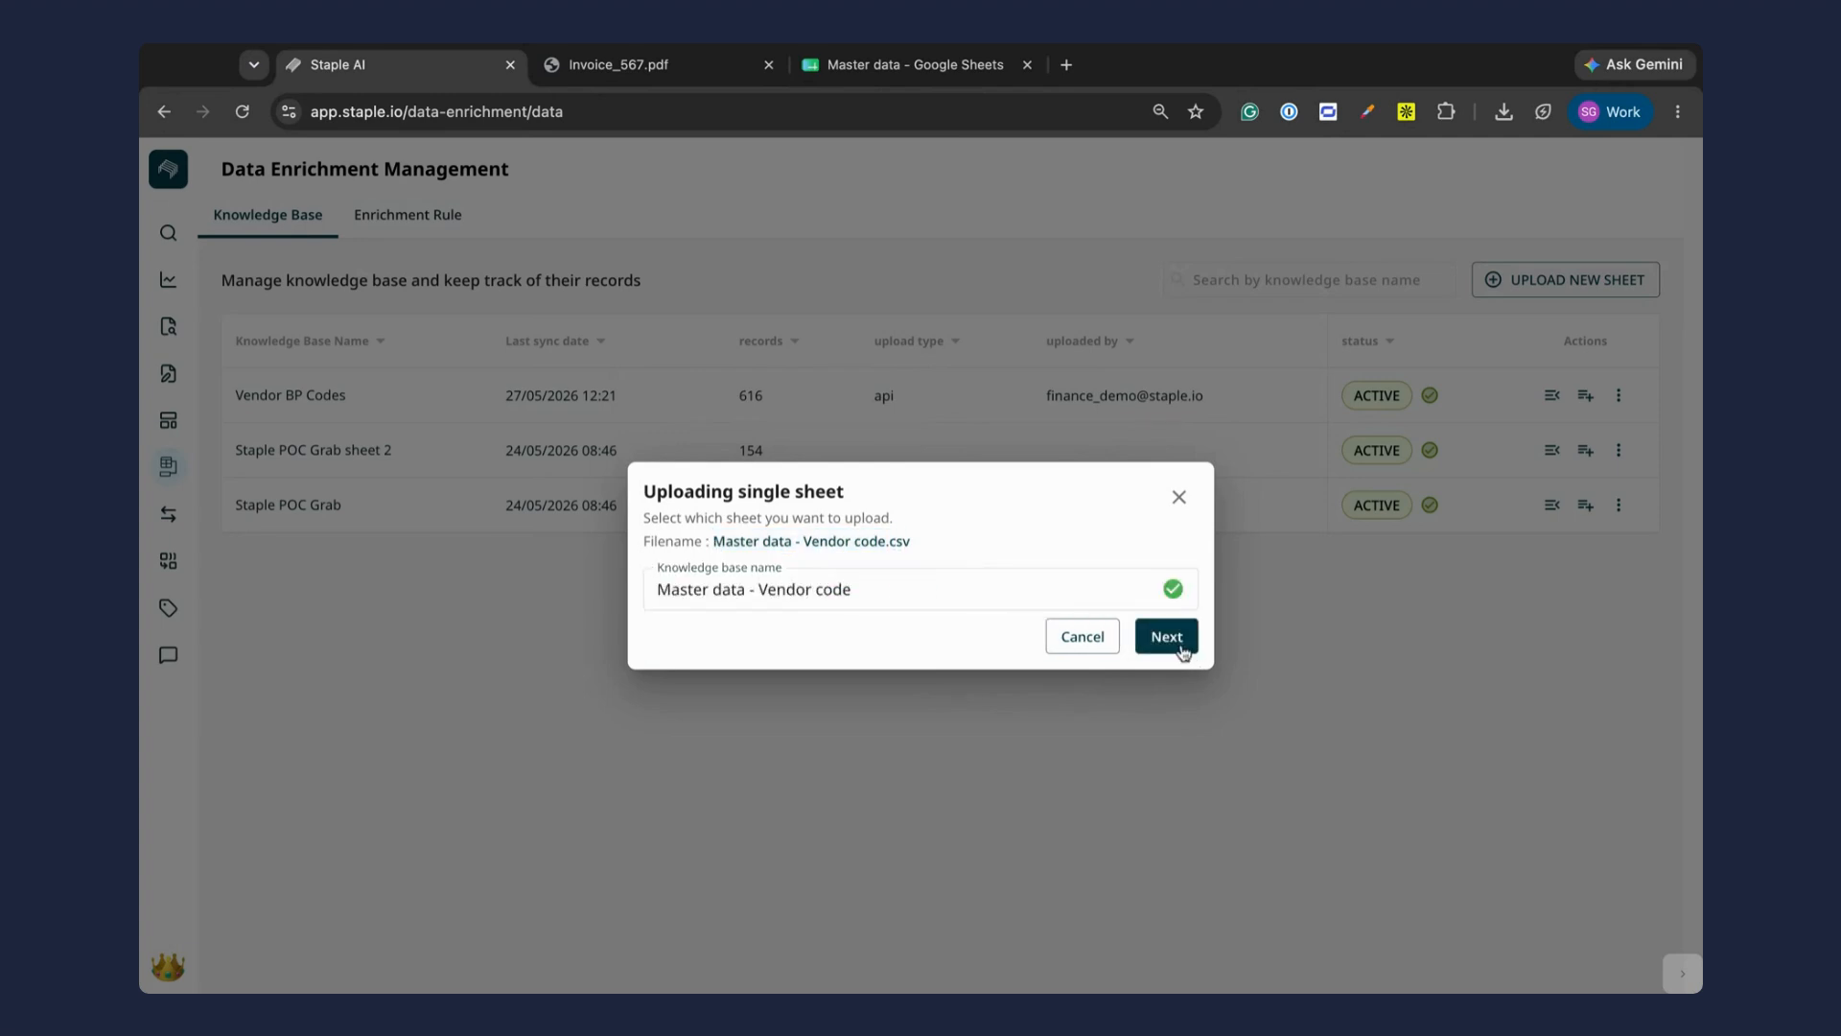
left_click(1188, 644)
Step: Keep Vendor Name as String, make Vendor Name, Vendor Code and GST no Mandatory, and create the knowledge base
left_click(974, 520)
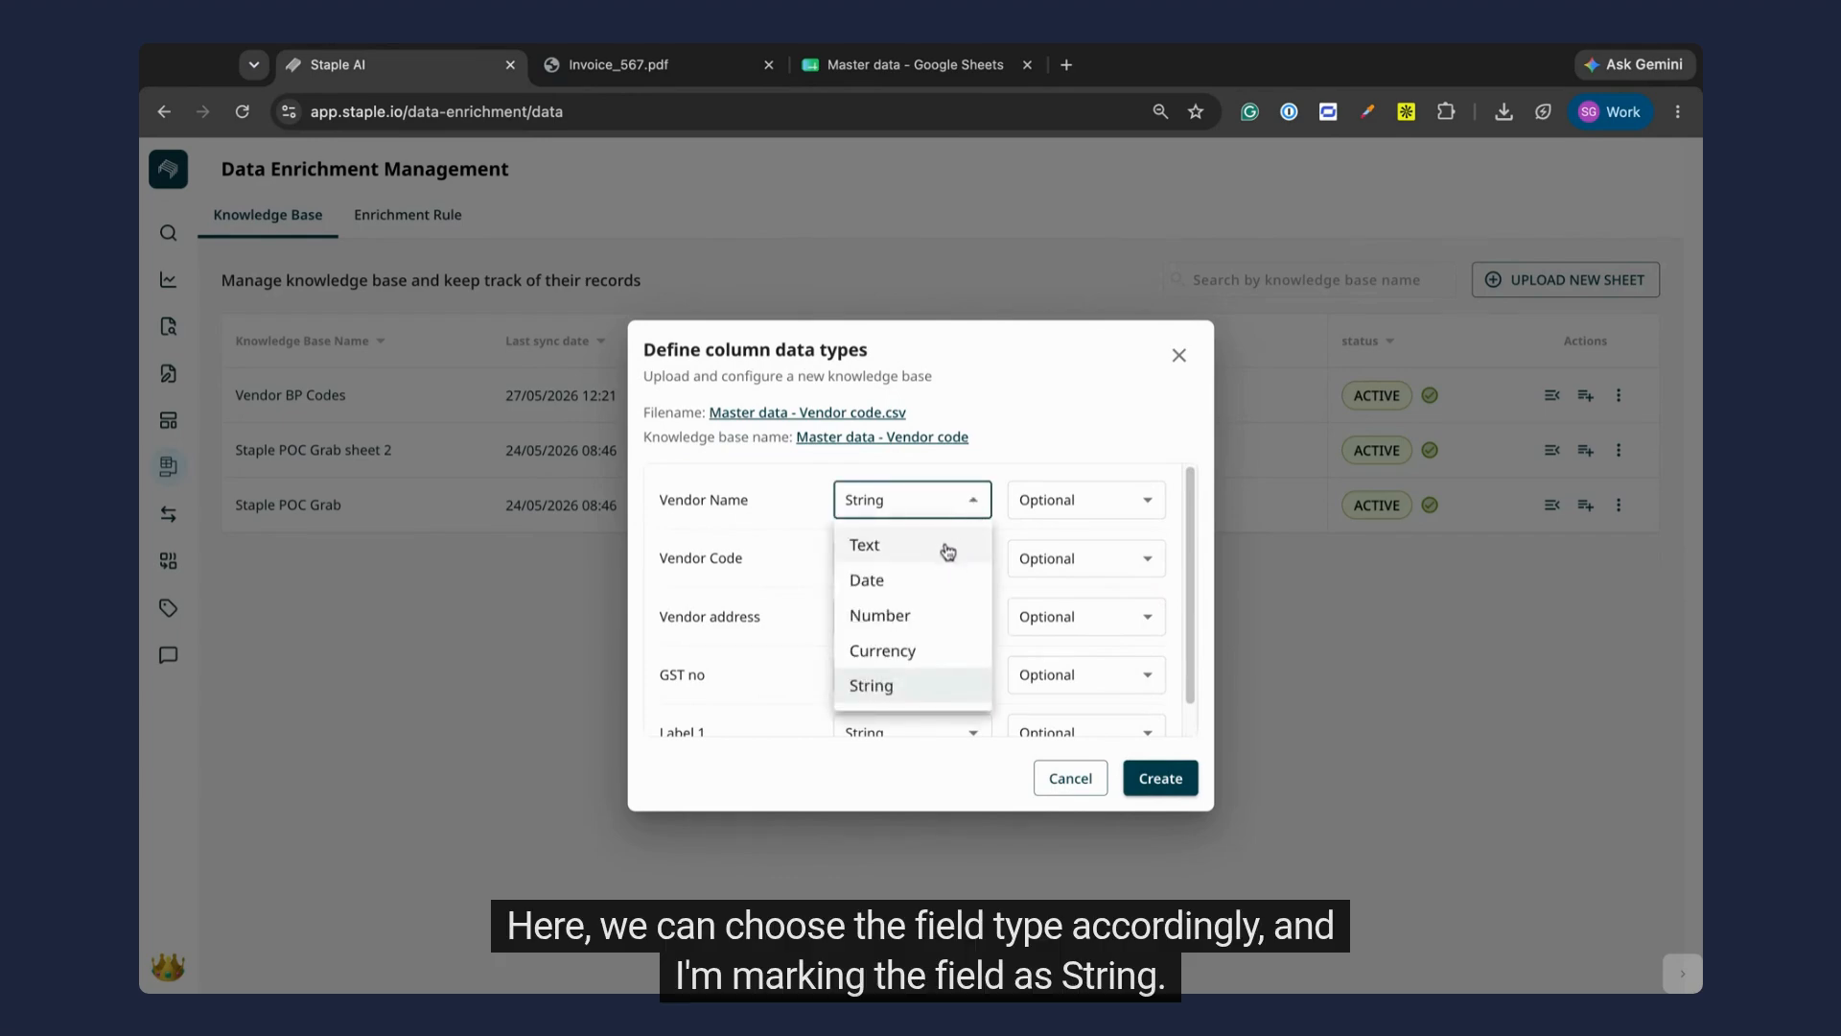
left_click(927, 691)
left_click(1120, 503)
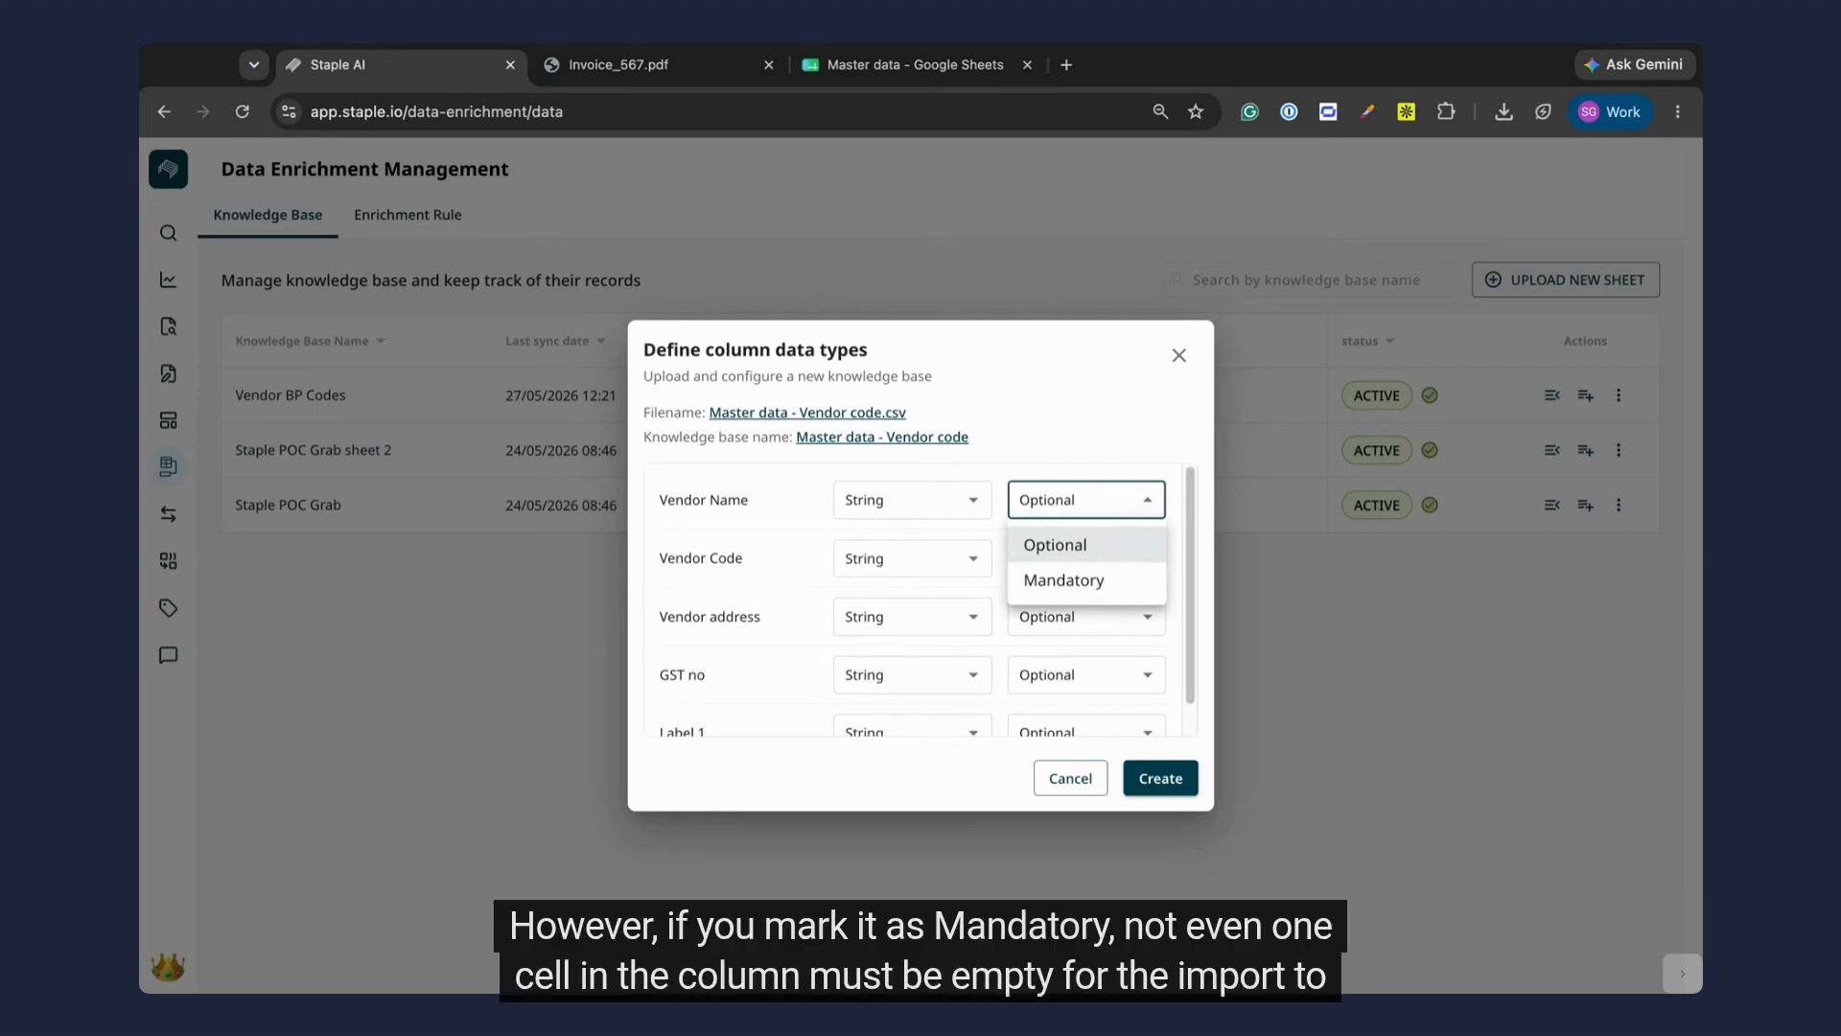
left_click(1115, 587)
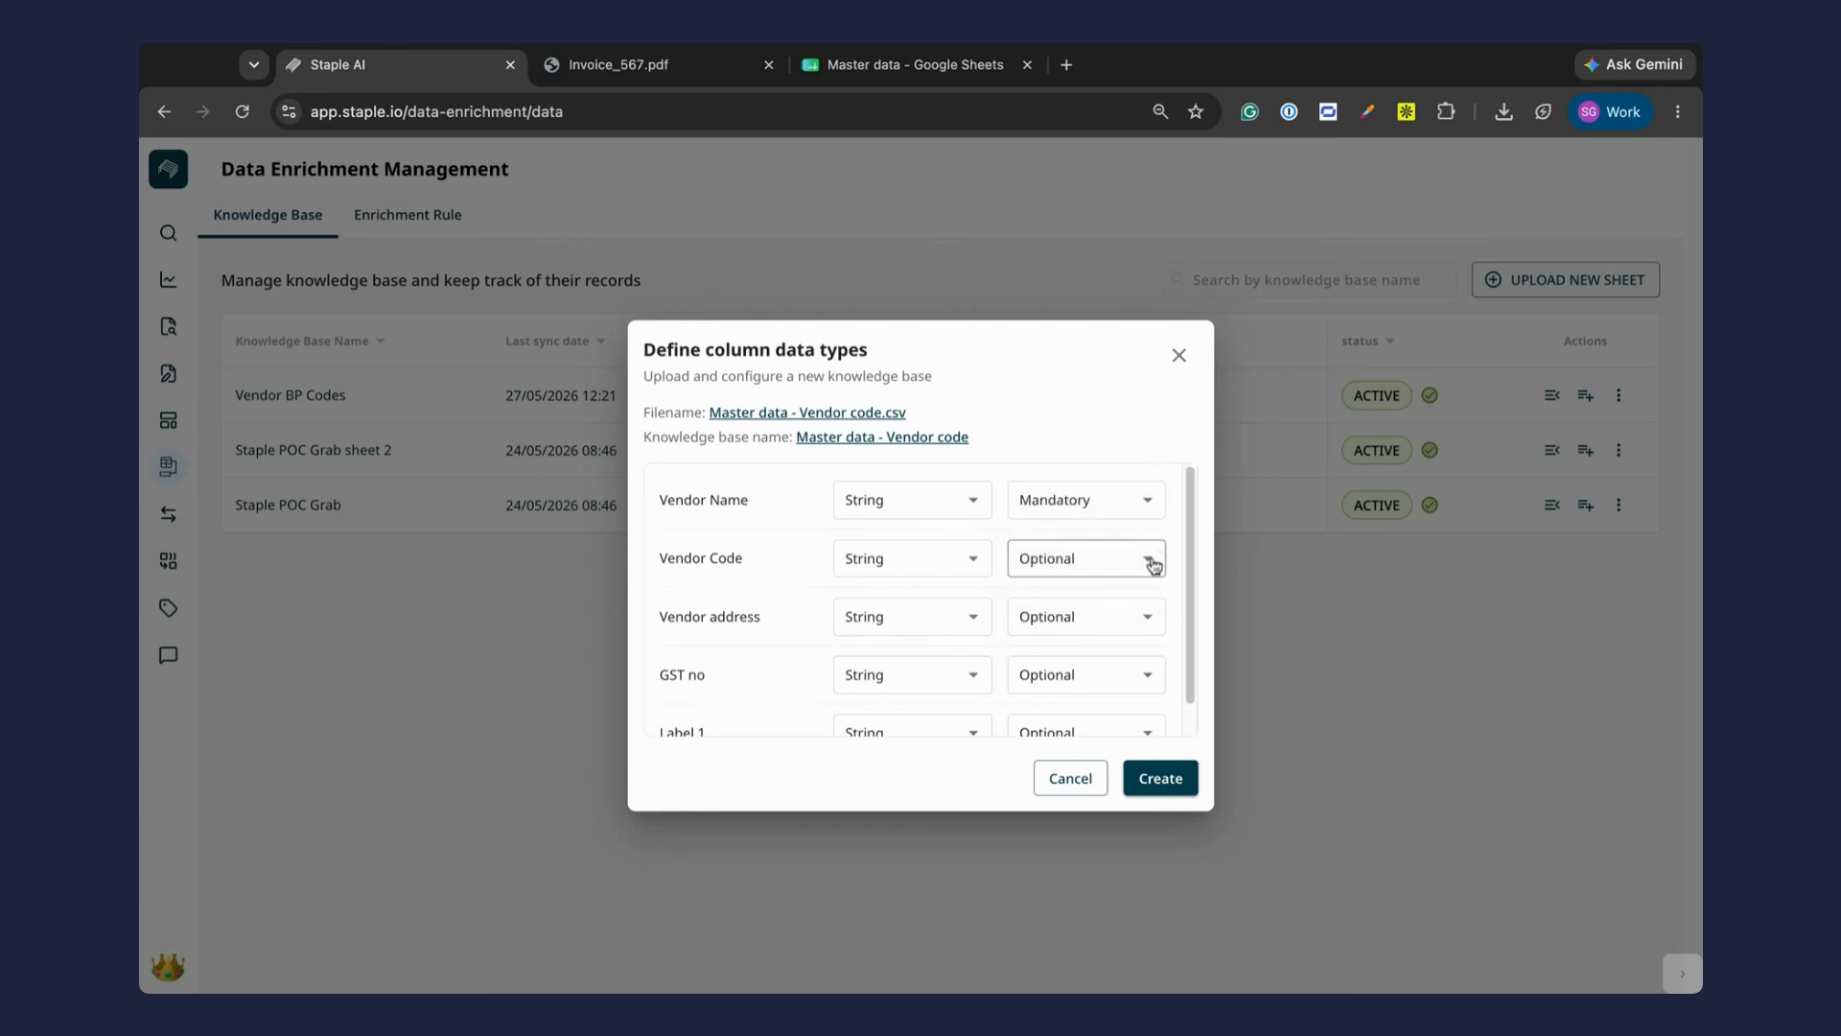
left_click(1094, 558)
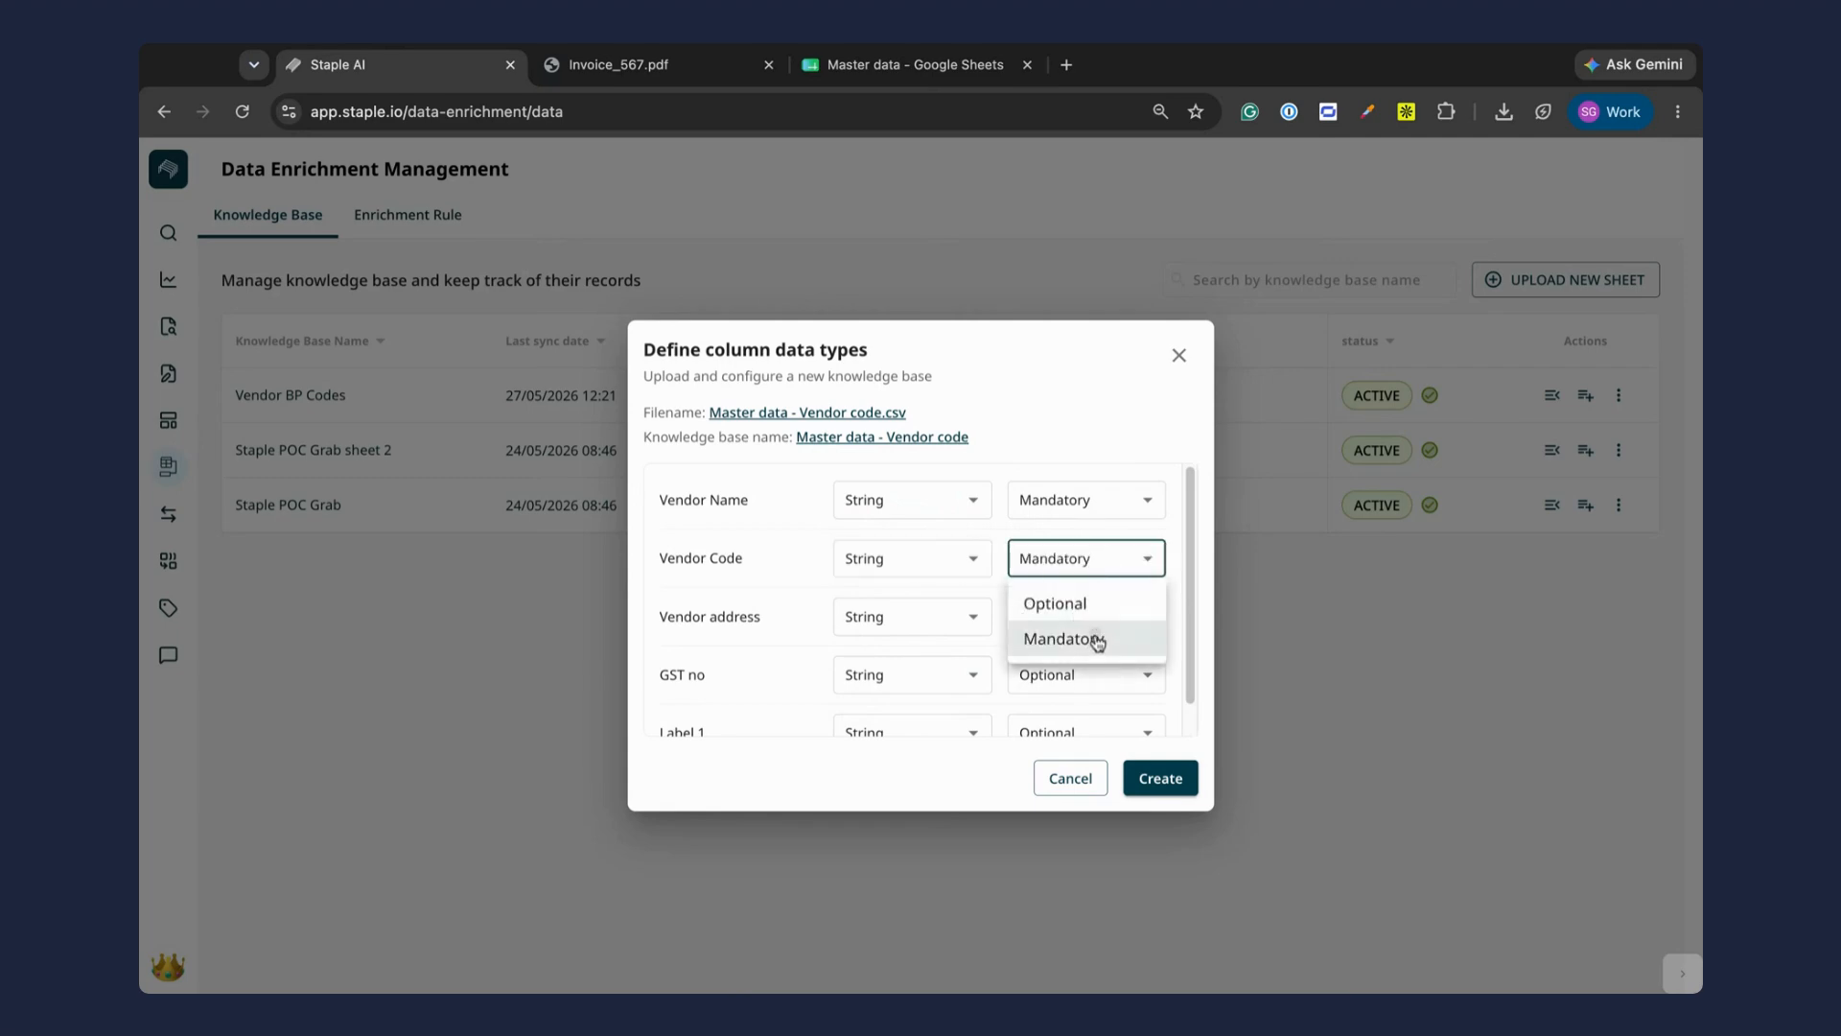
left_click(1091, 638)
left_click(1043, 671)
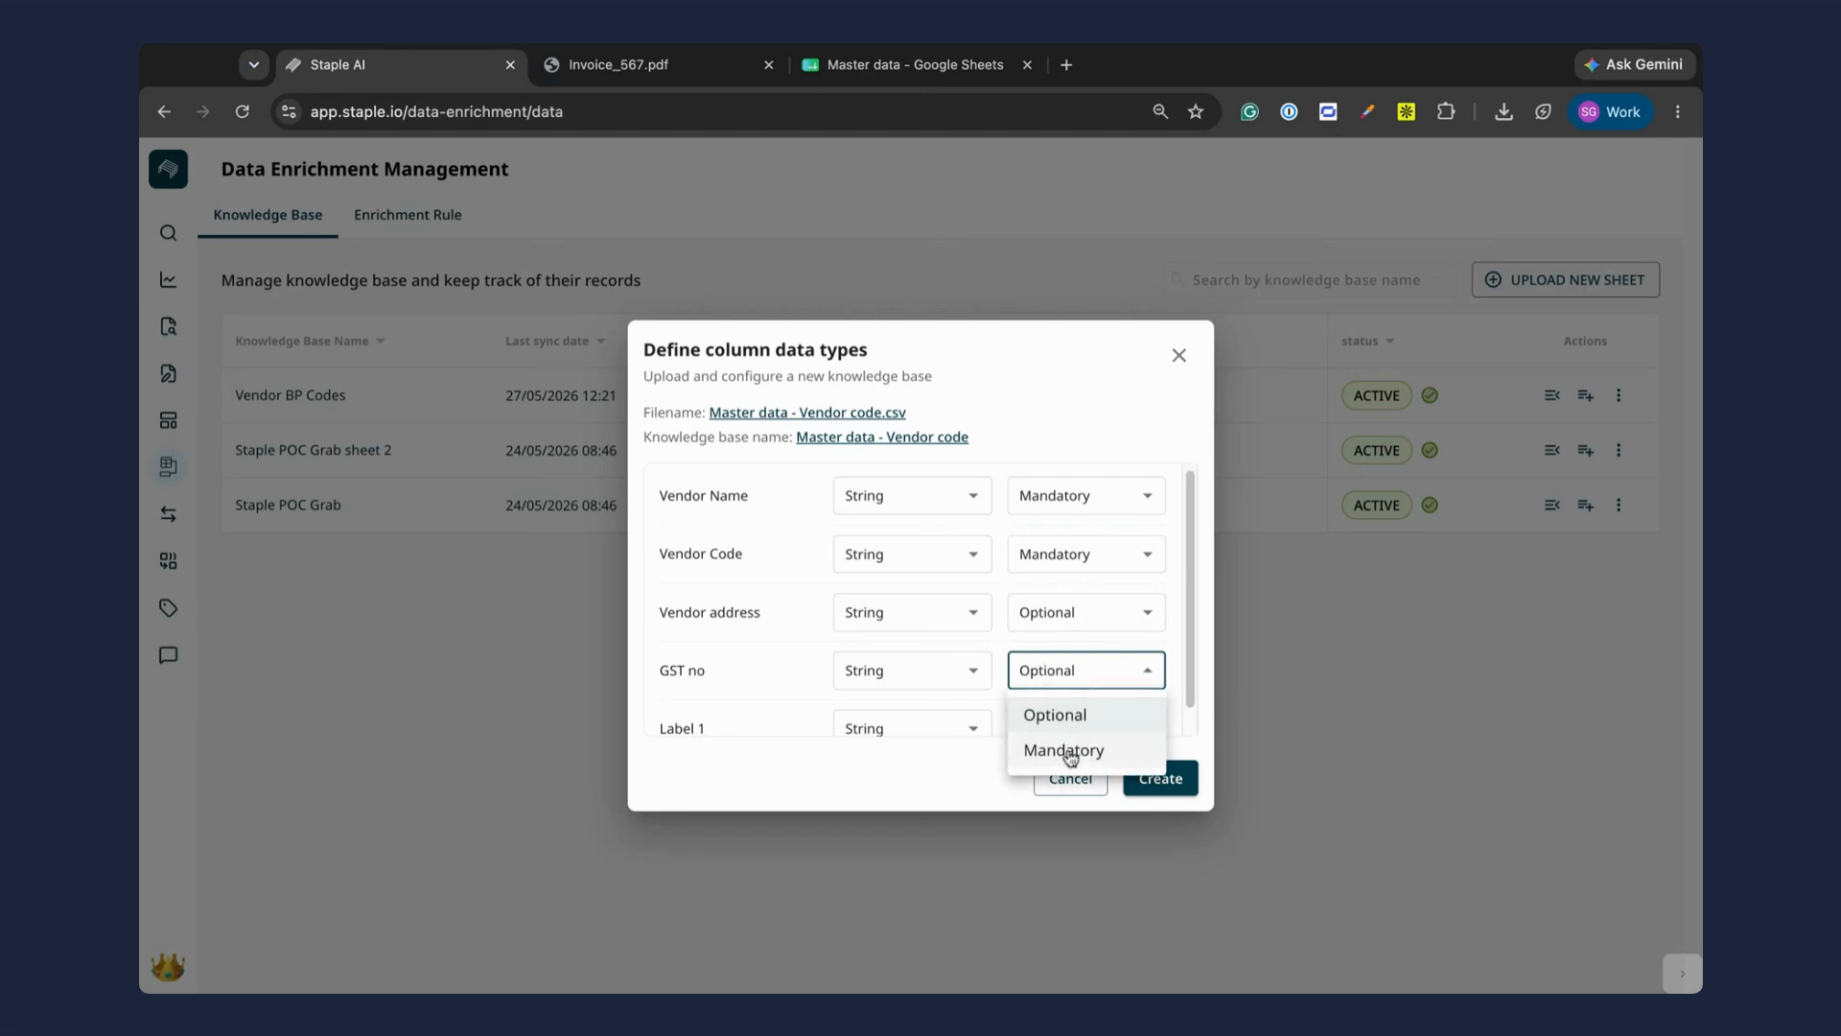
left_click(1063, 750)
scroll(1113, 638, "down", 1)
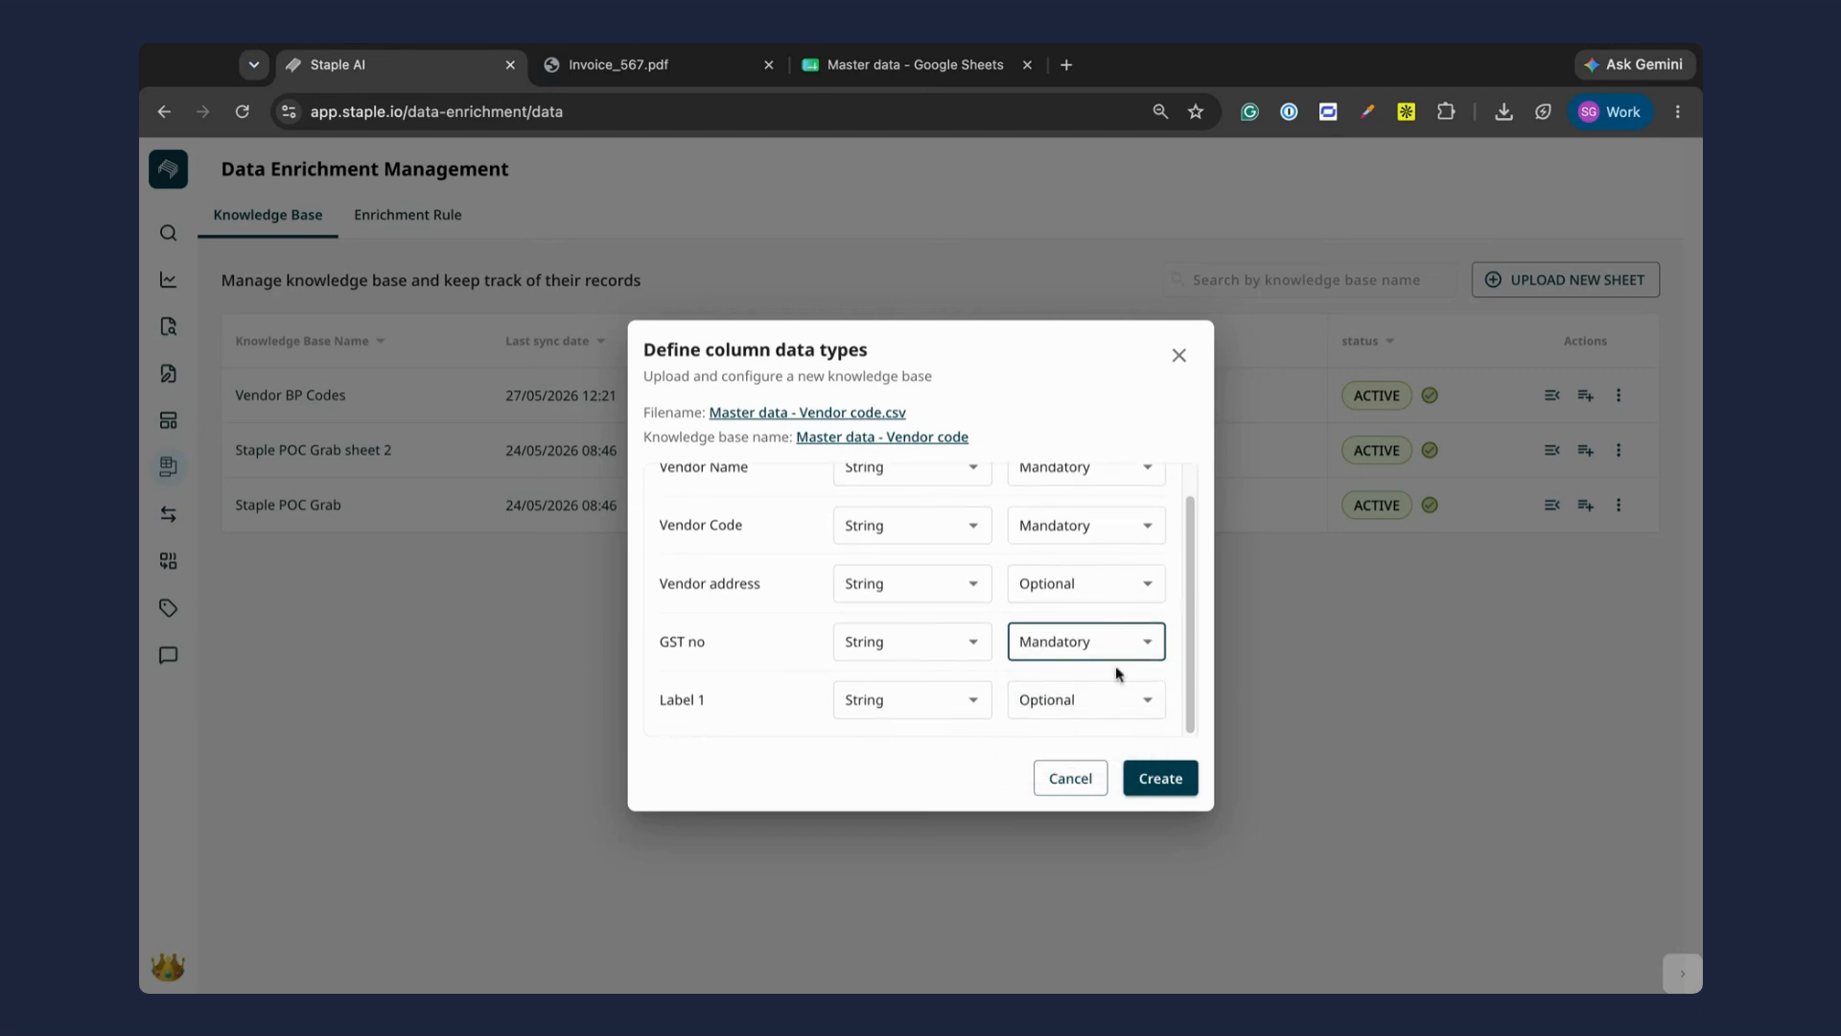
left_click(1155, 779)
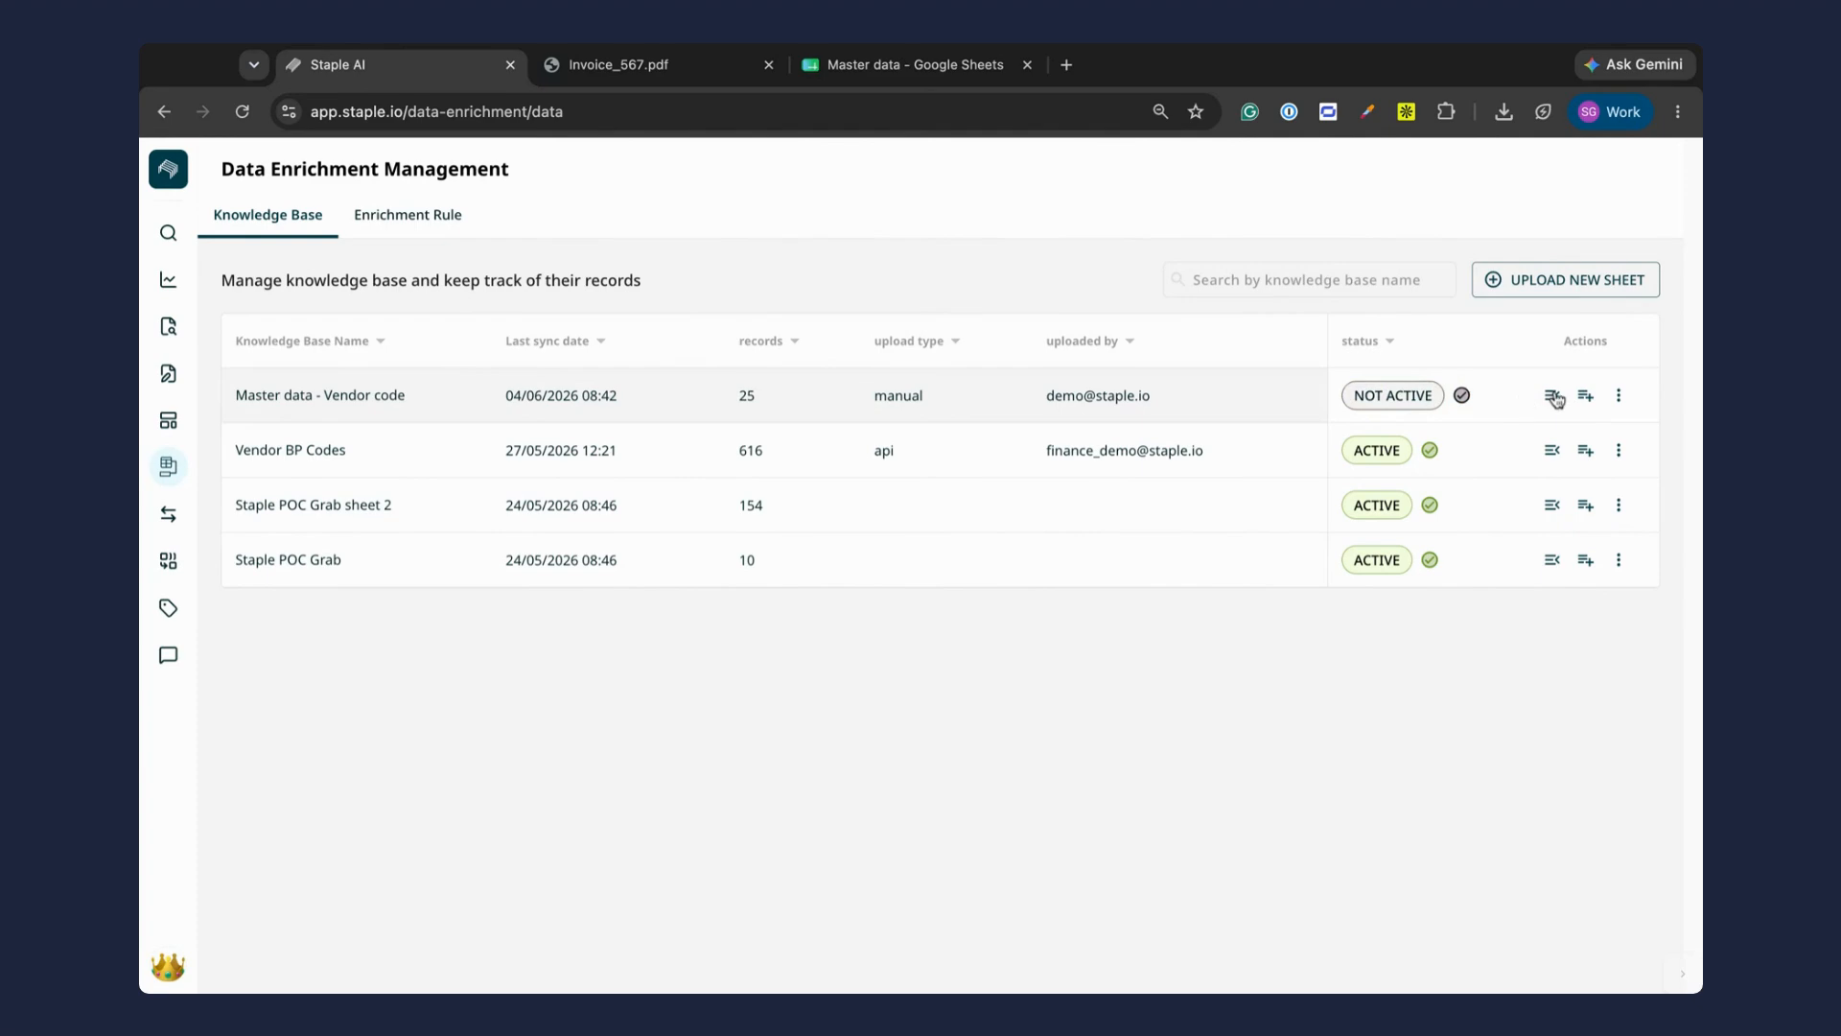
Step: Upload Master data - Item code.csv as a new knowledge base named "Master data - Item code" and validate the name
left_click(1550, 288)
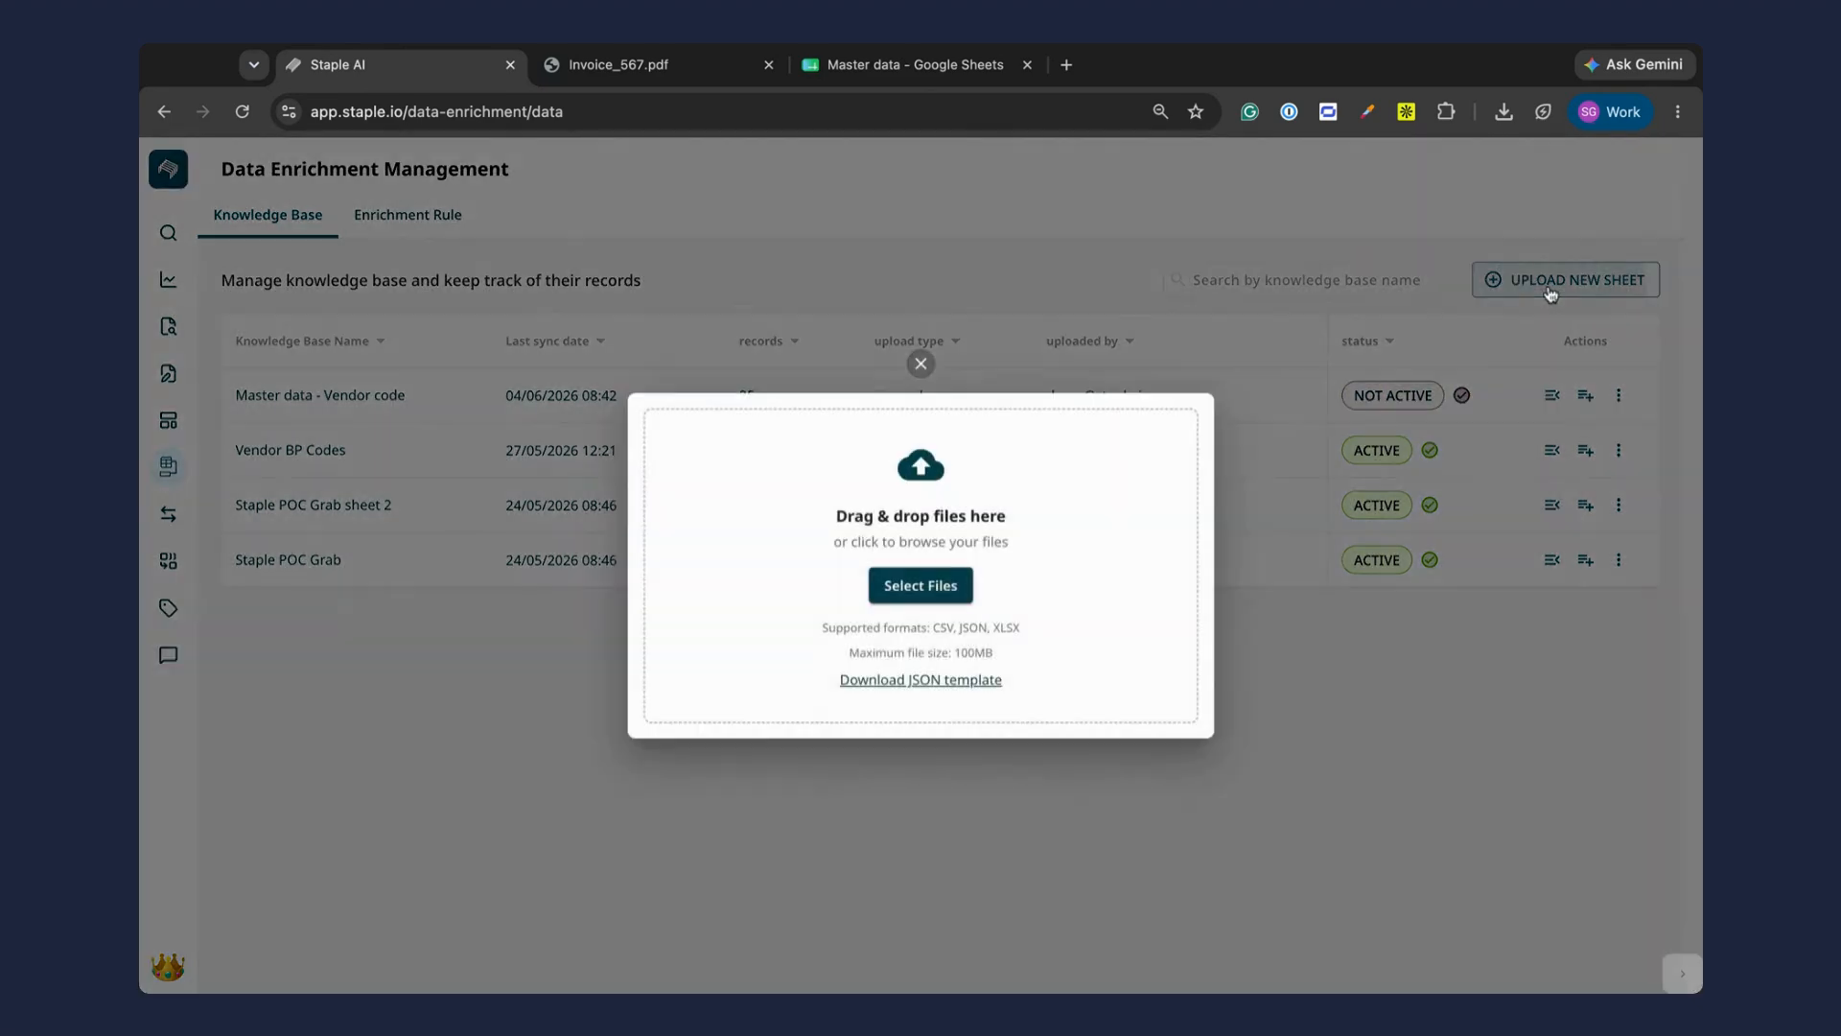
left_click(930, 595)
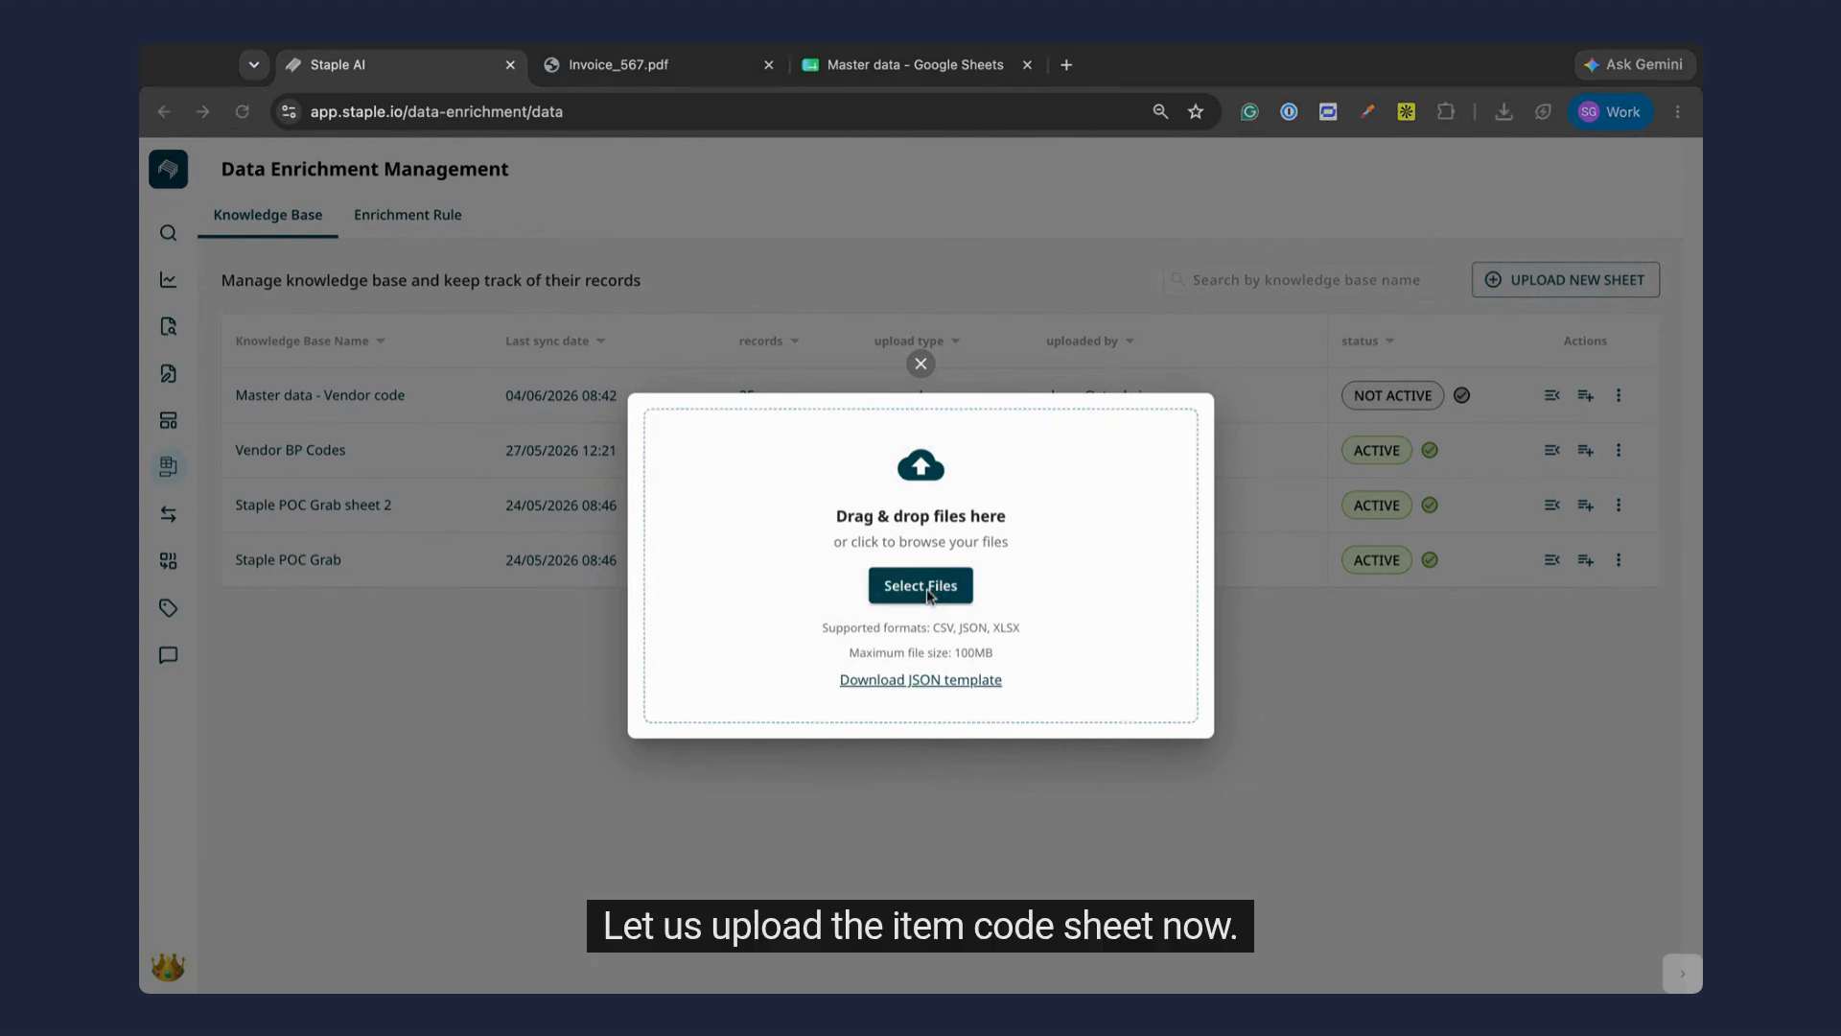
key("Return")
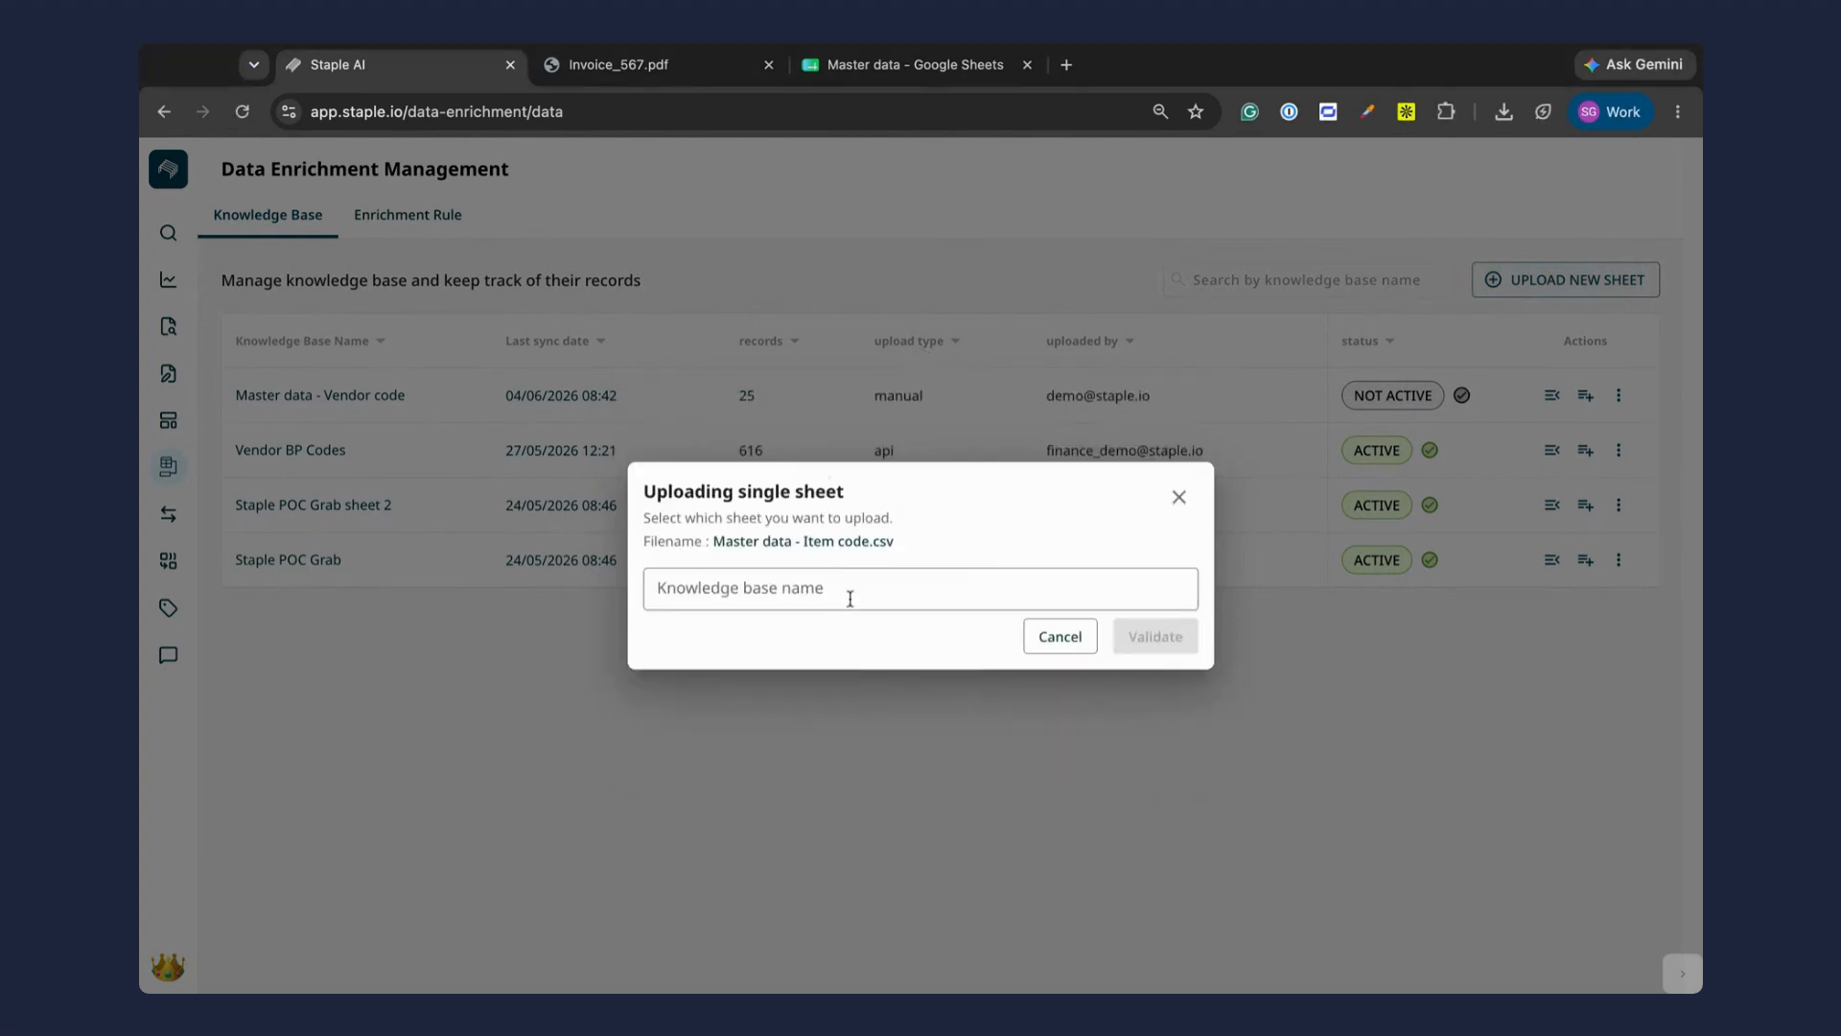
left_click_drag(713, 544, 869, 545)
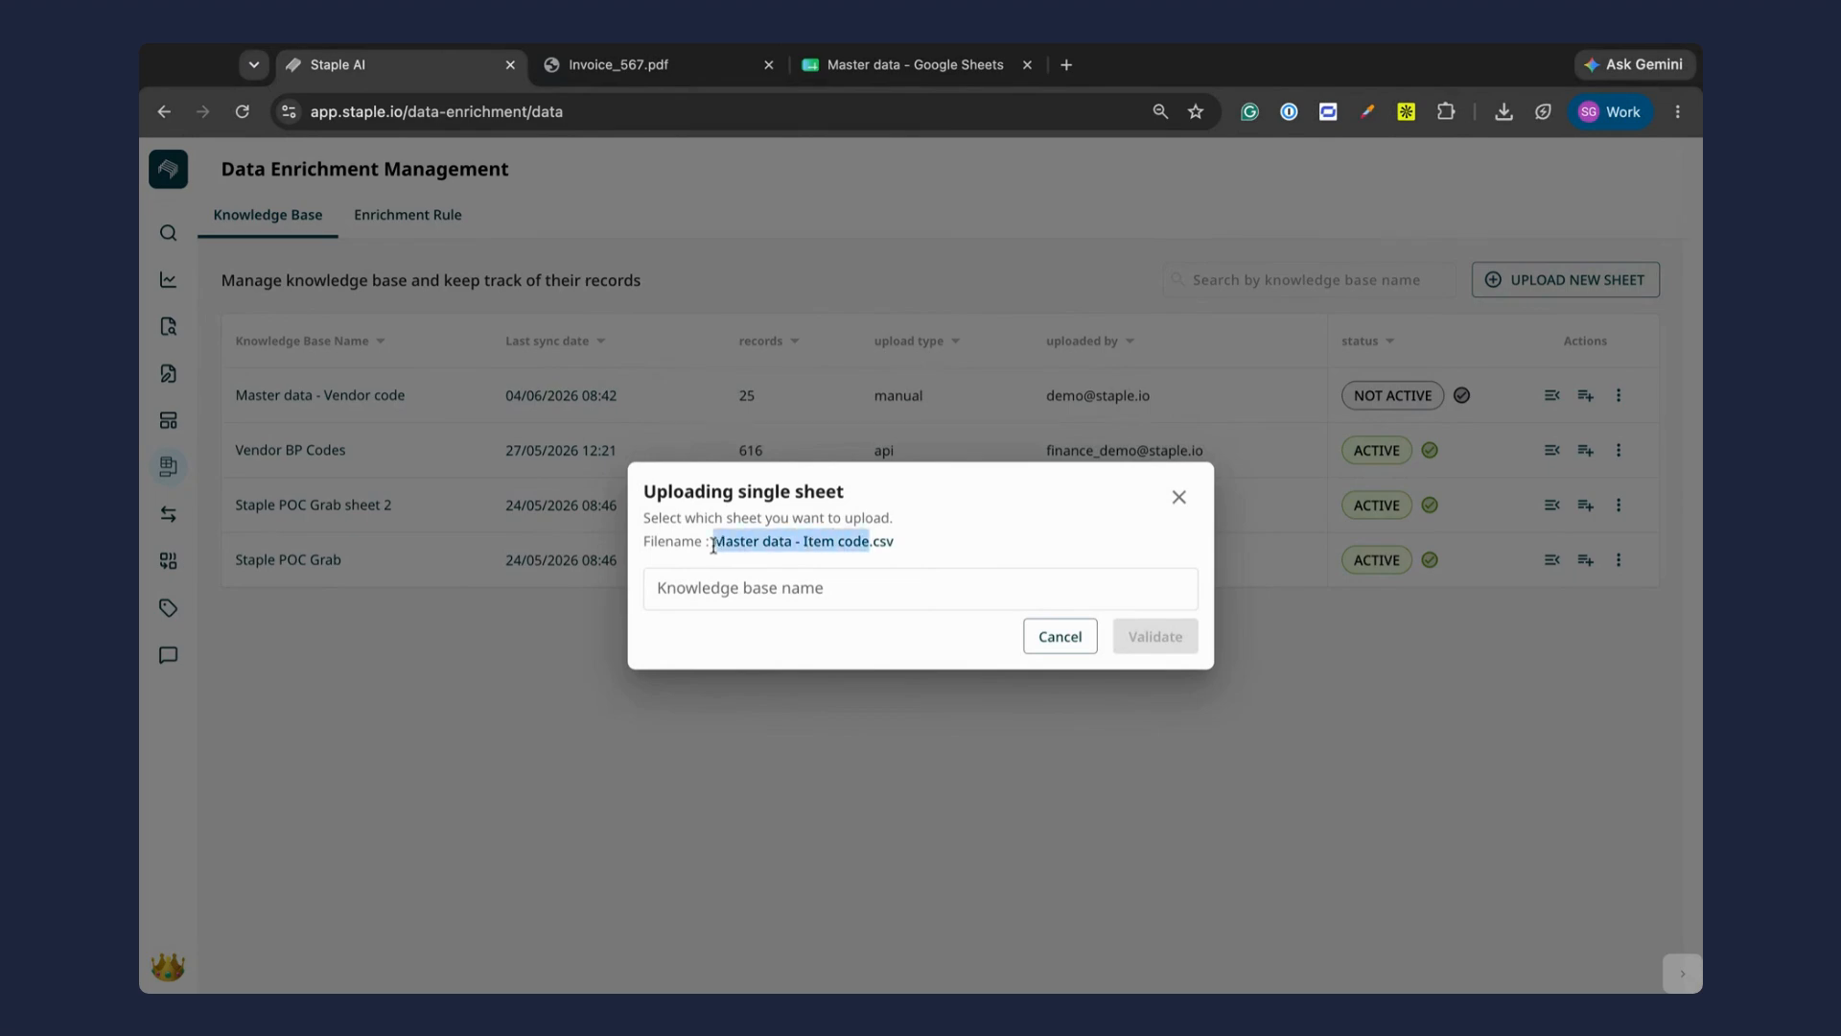
key("super+c")
left_click(827, 589)
key("super+v")
left_click(1183, 648)
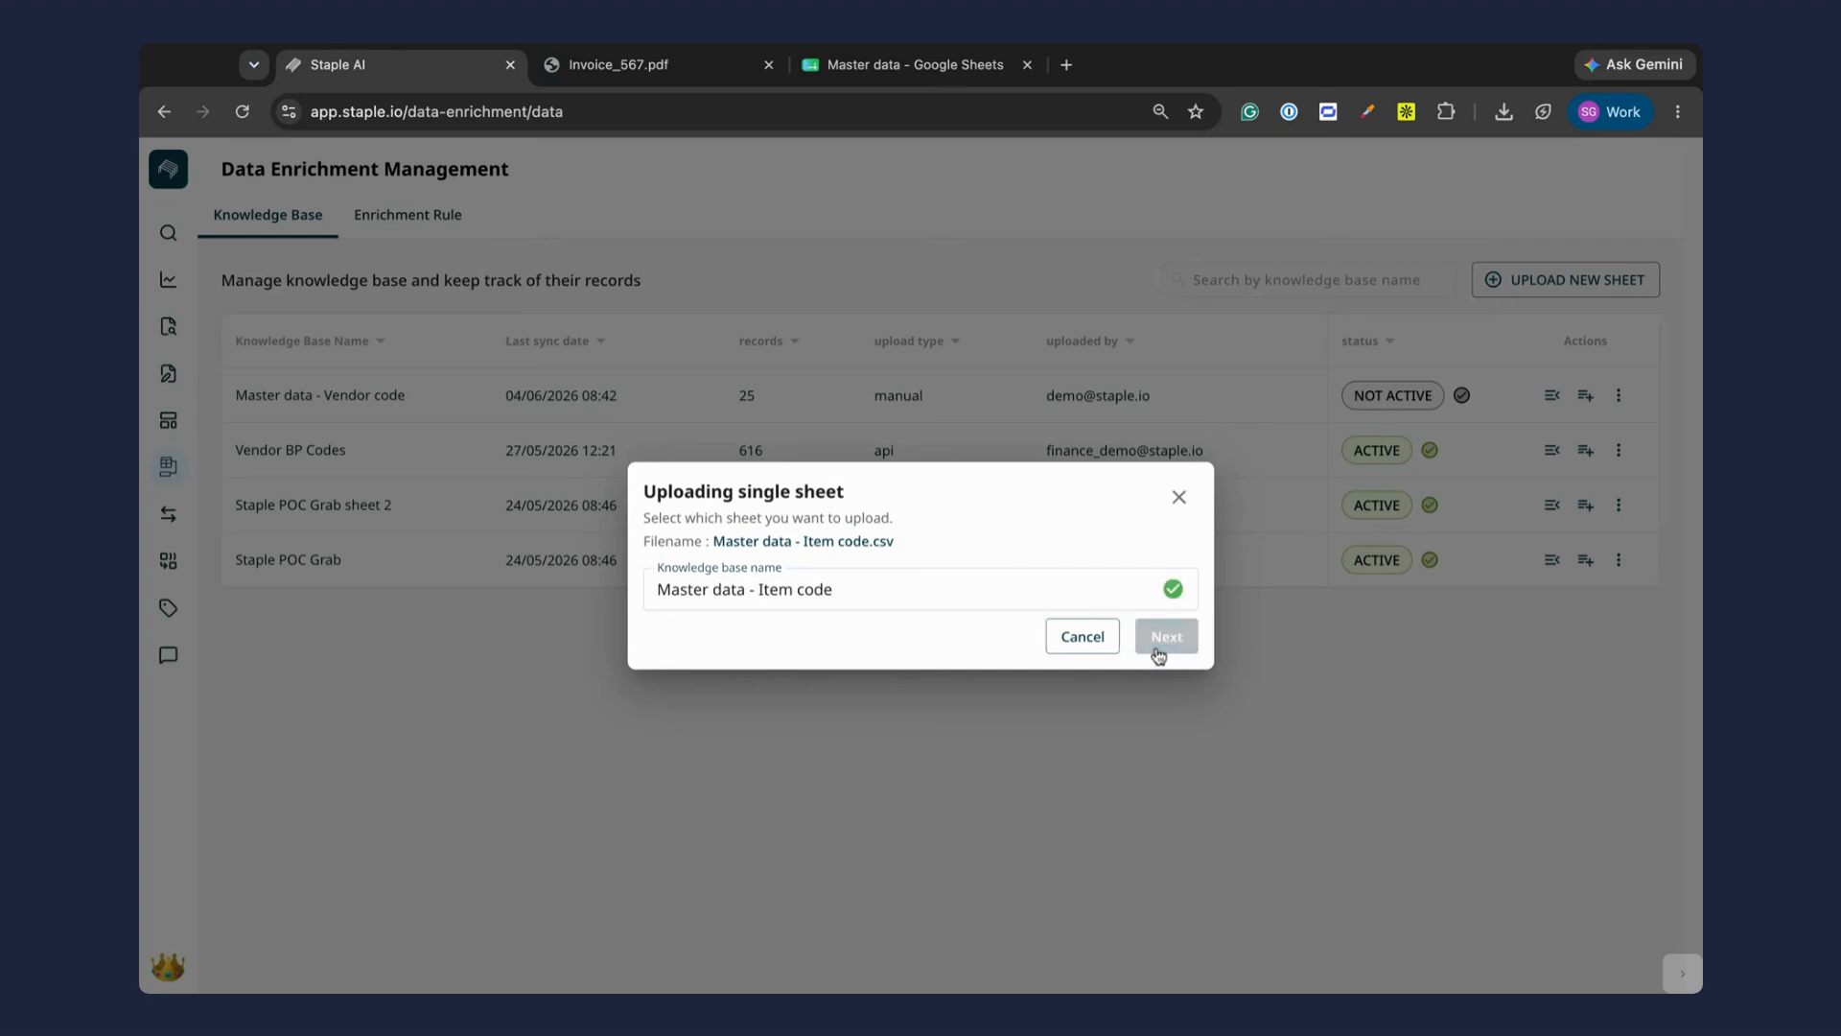
left_click(1182, 645)
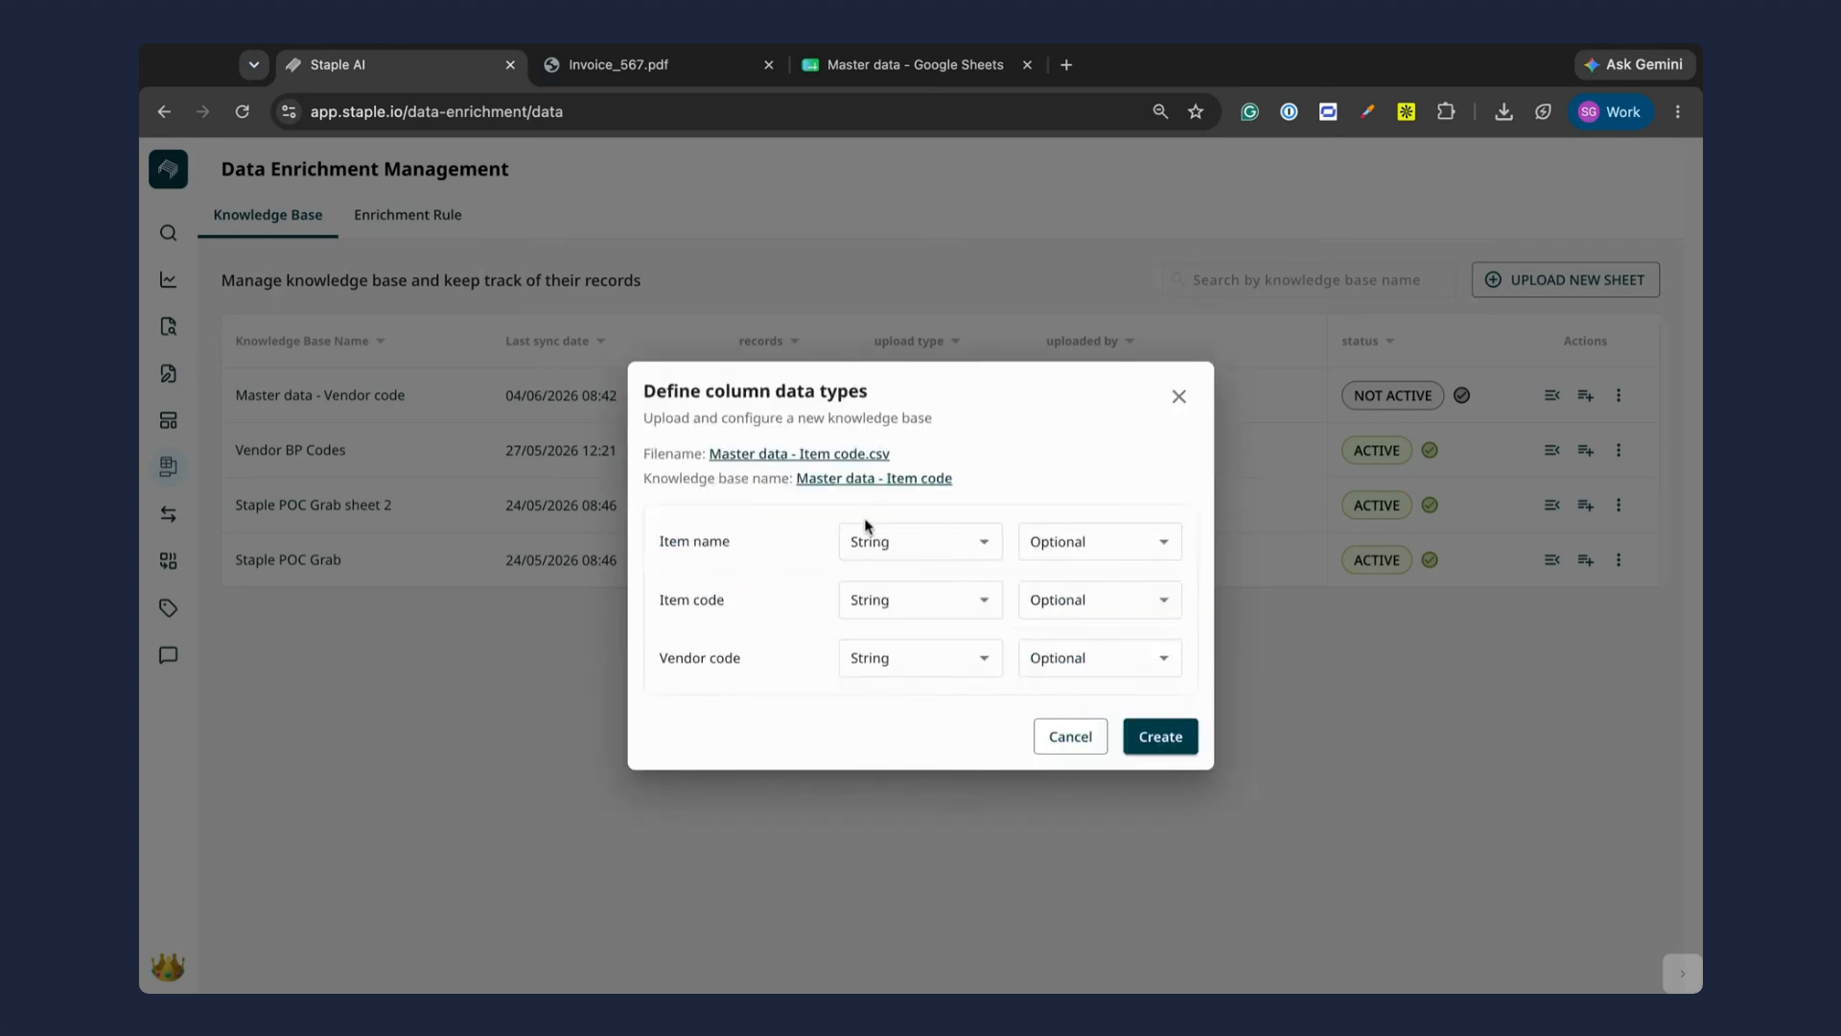
Step: Set the Item name and Item code columns of the item code sheet to Mandatory
left_click(1134, 556)
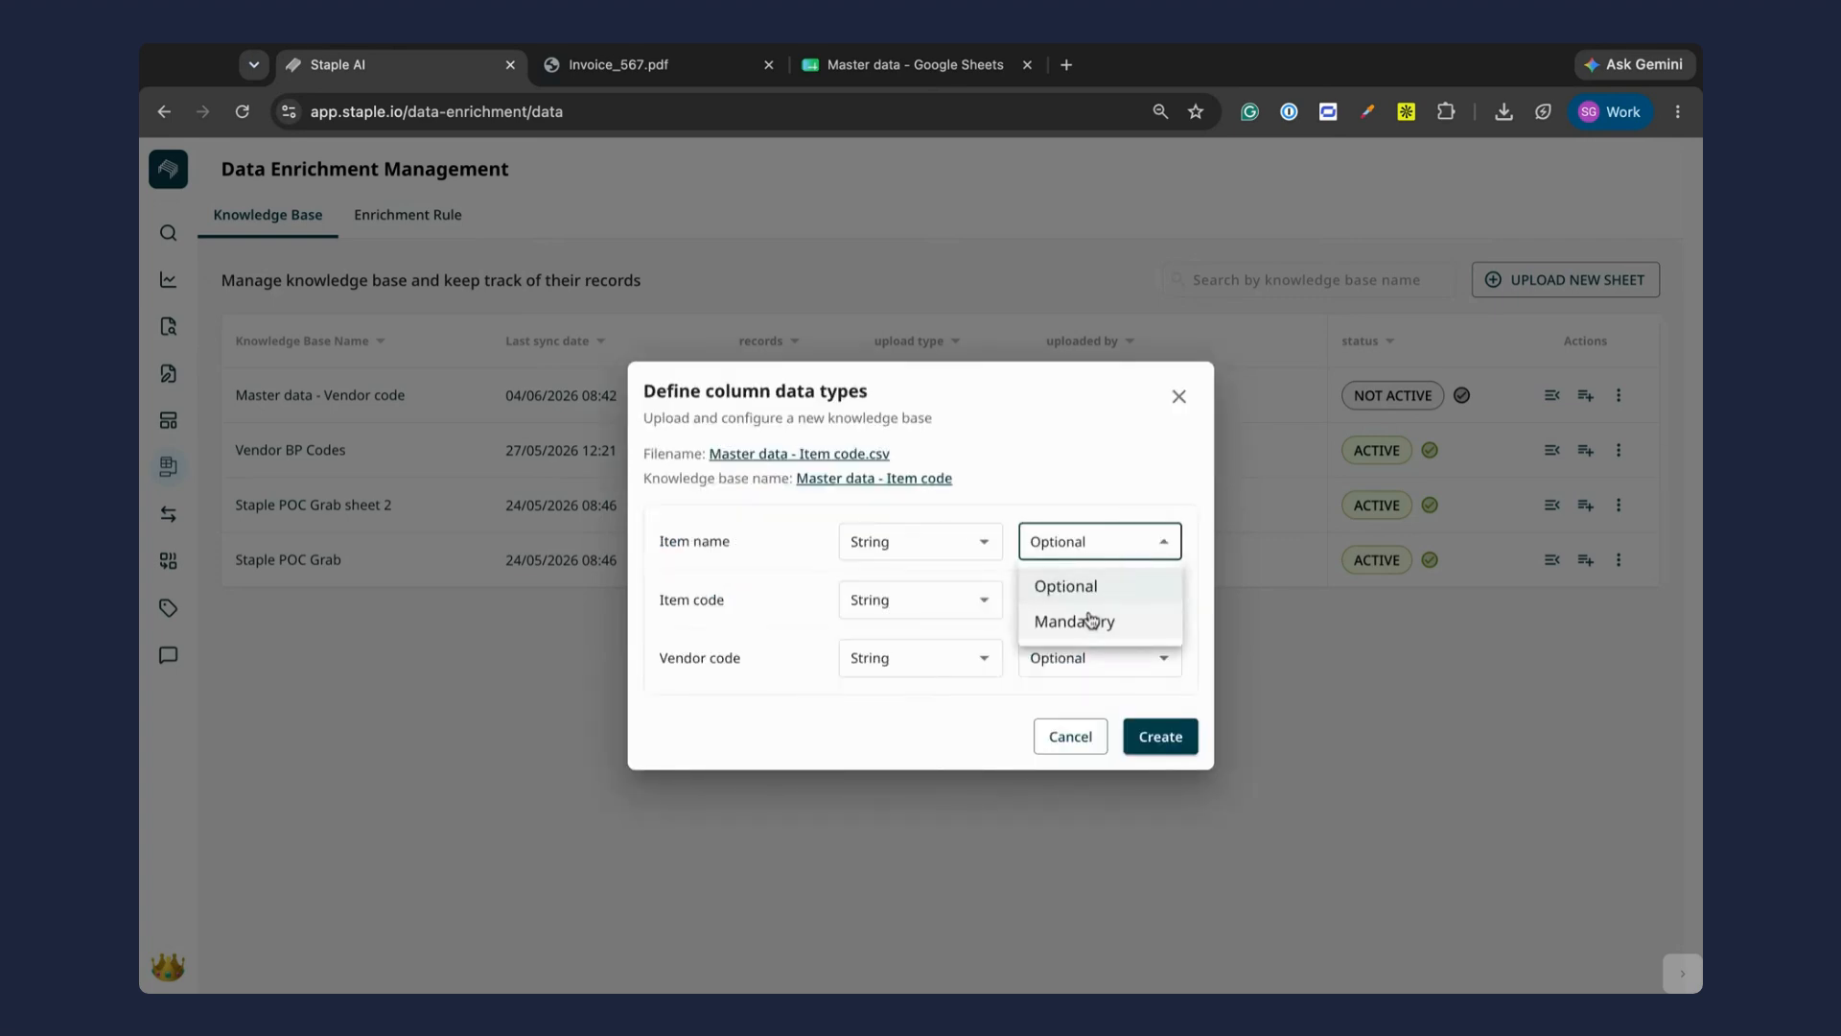
left_click(1129, 621)
left_click(1091, 604)
left_click(1075, 679)
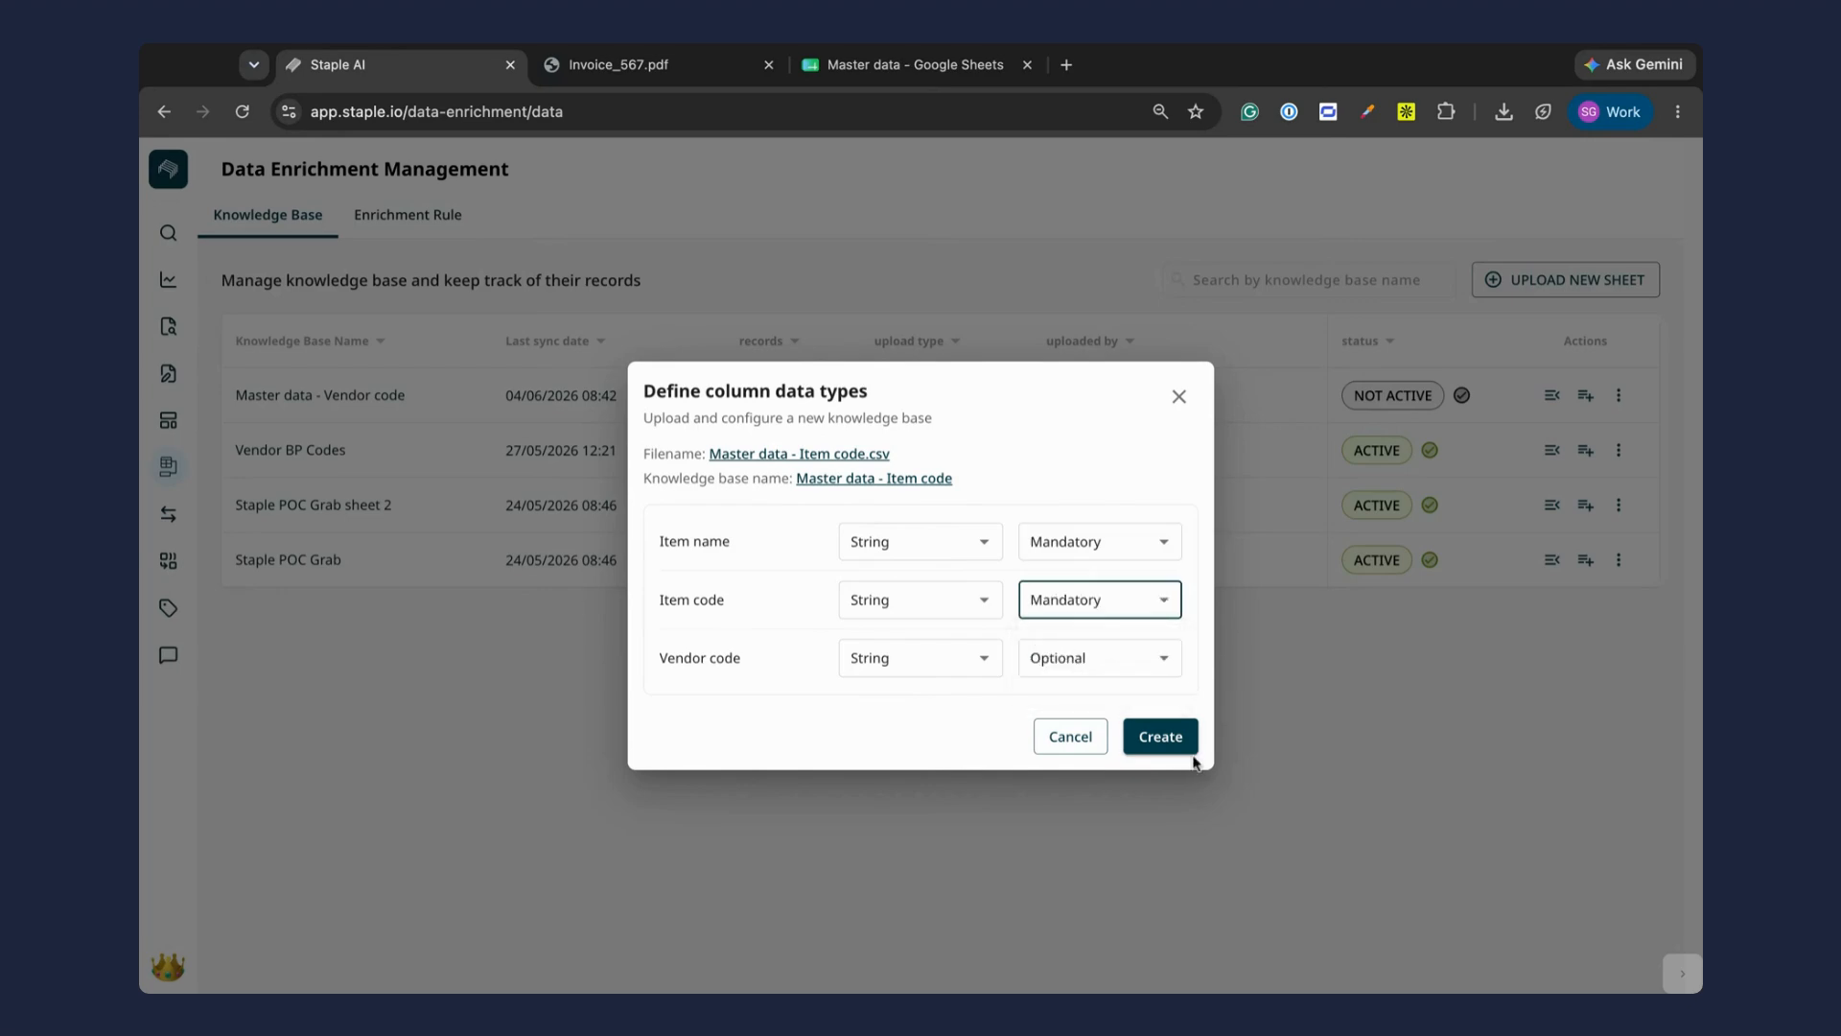
Step: Create the item code knowledge base and start an enrichment rule named "Vendor code" from the Master data - Vendor code knowledge base
left_click(1187, 750)
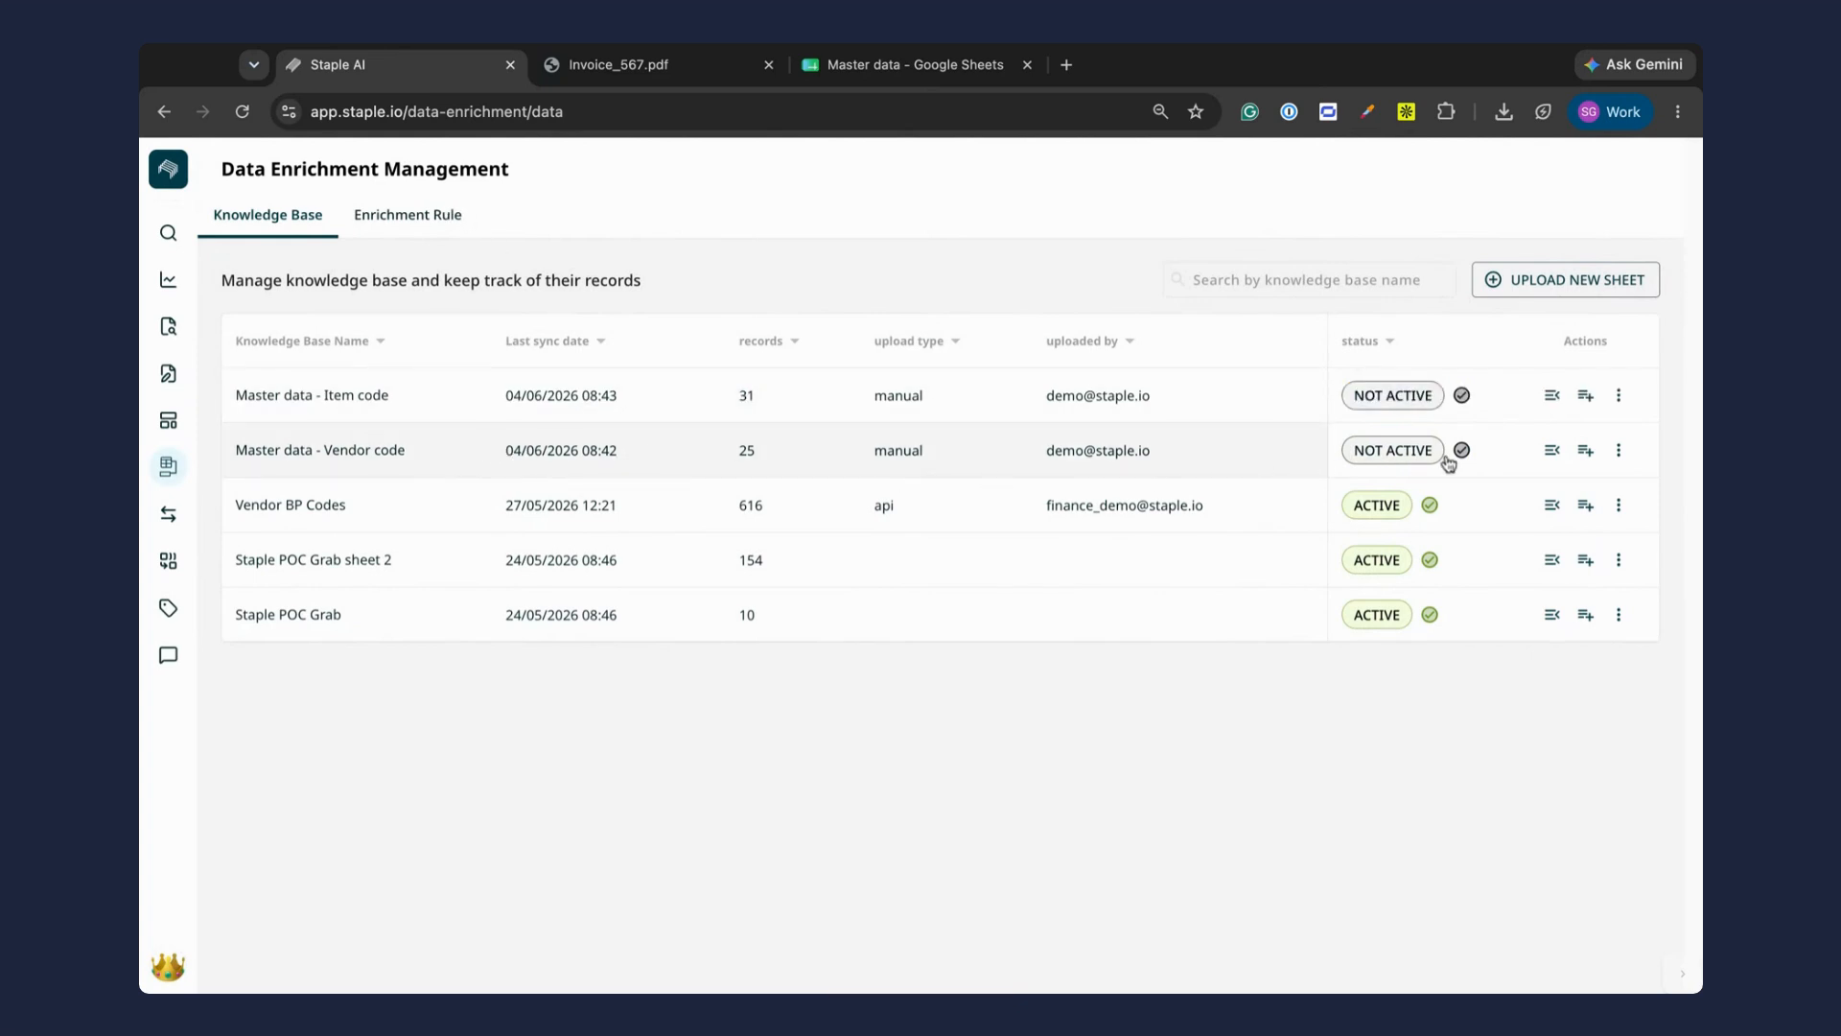
left_click(1553, 451)
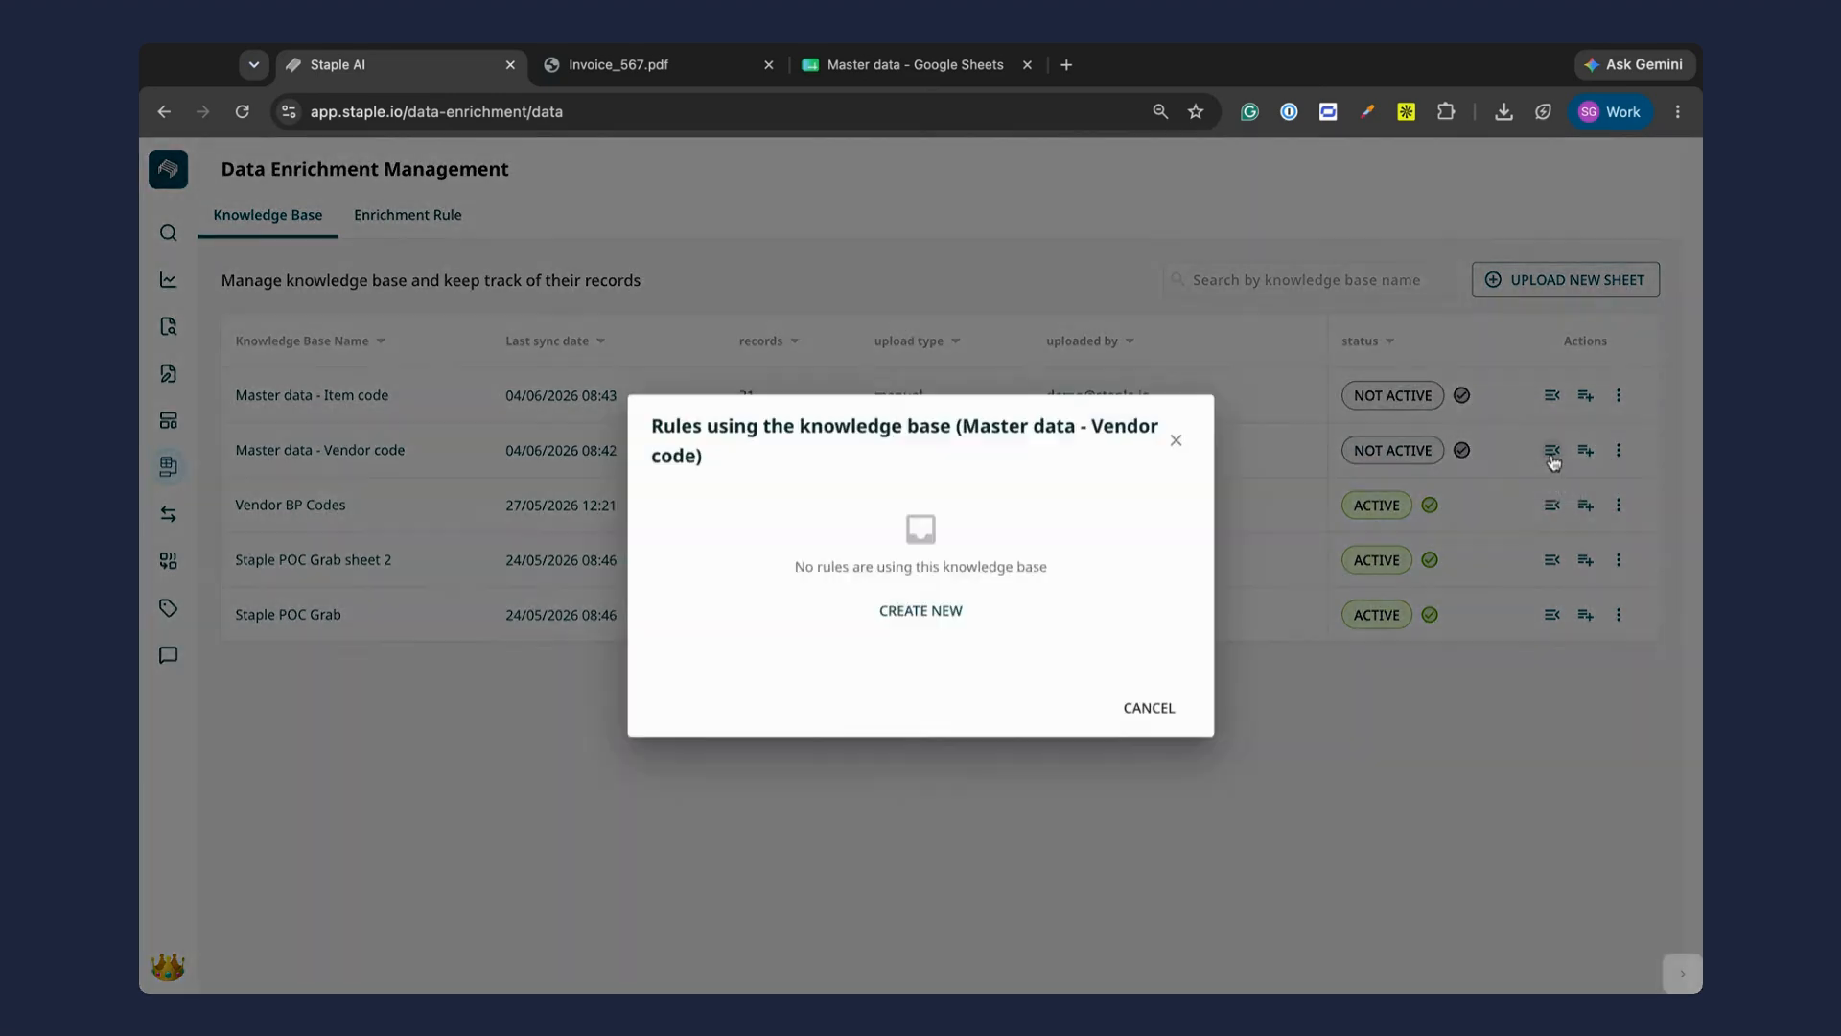
left_click(917, 609)
scroll(946, 419, "down", 1)
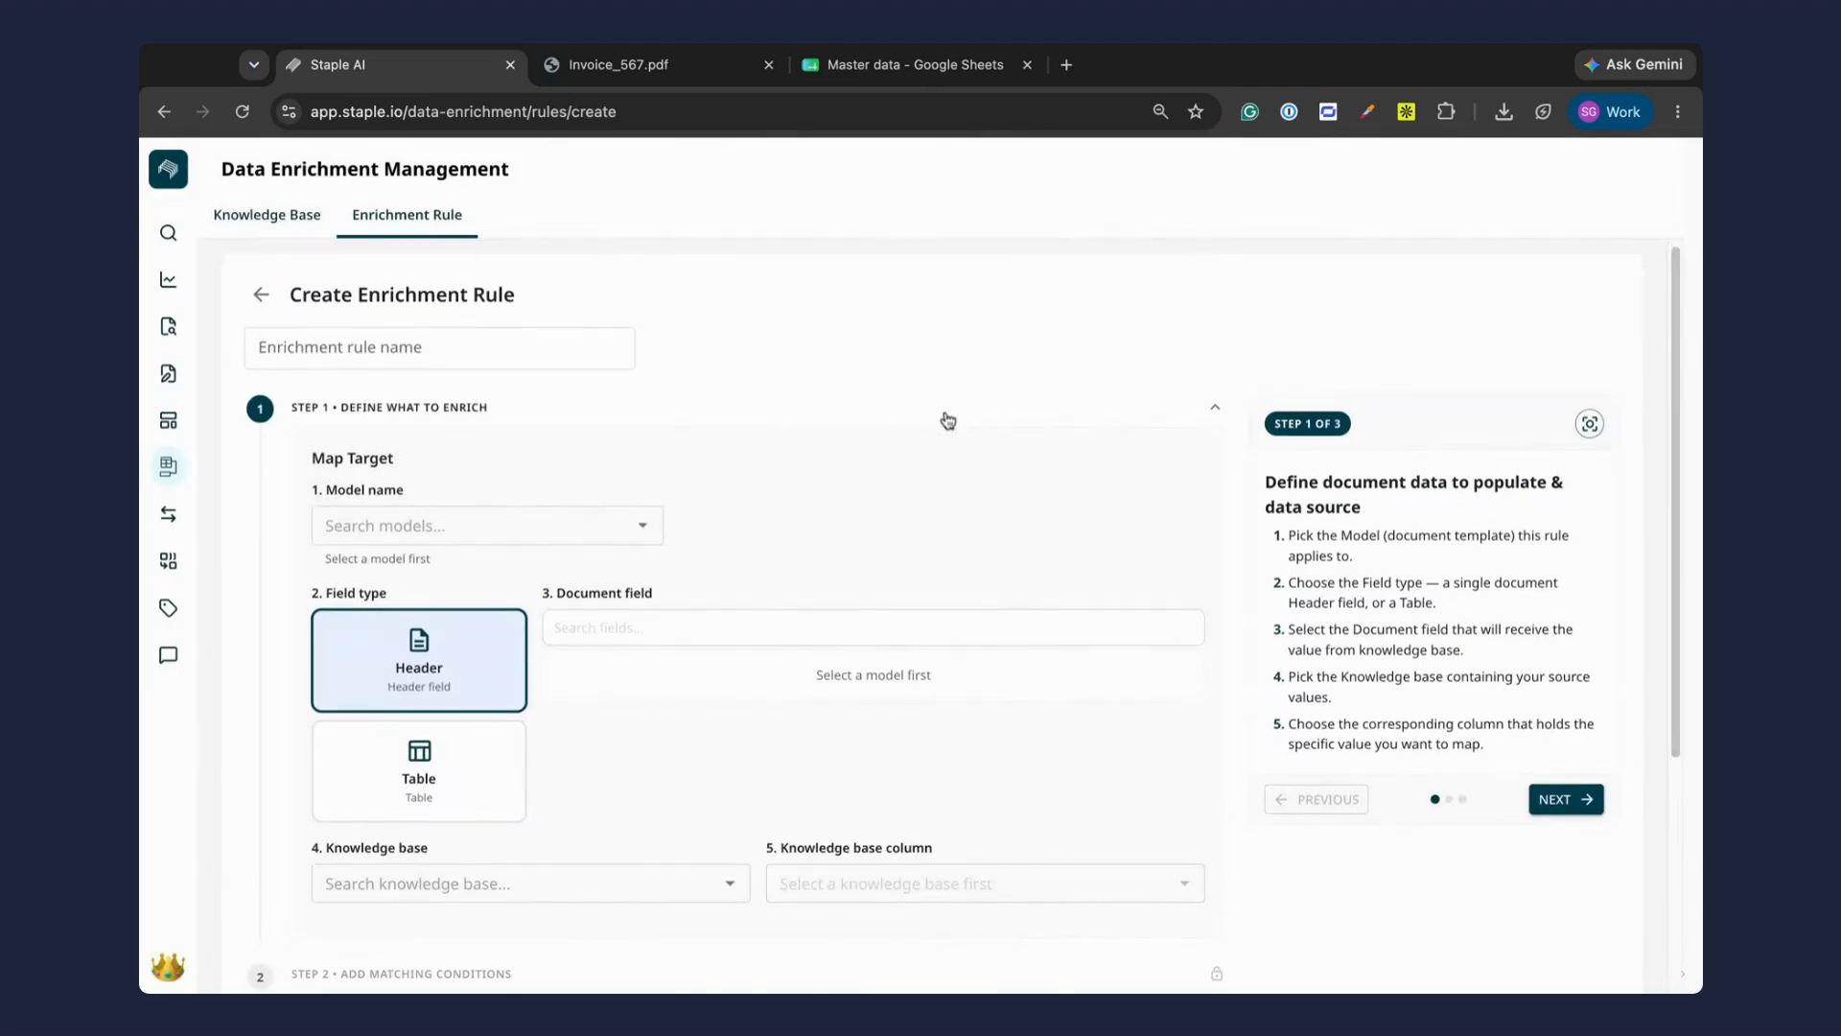
left_click(425, 341)
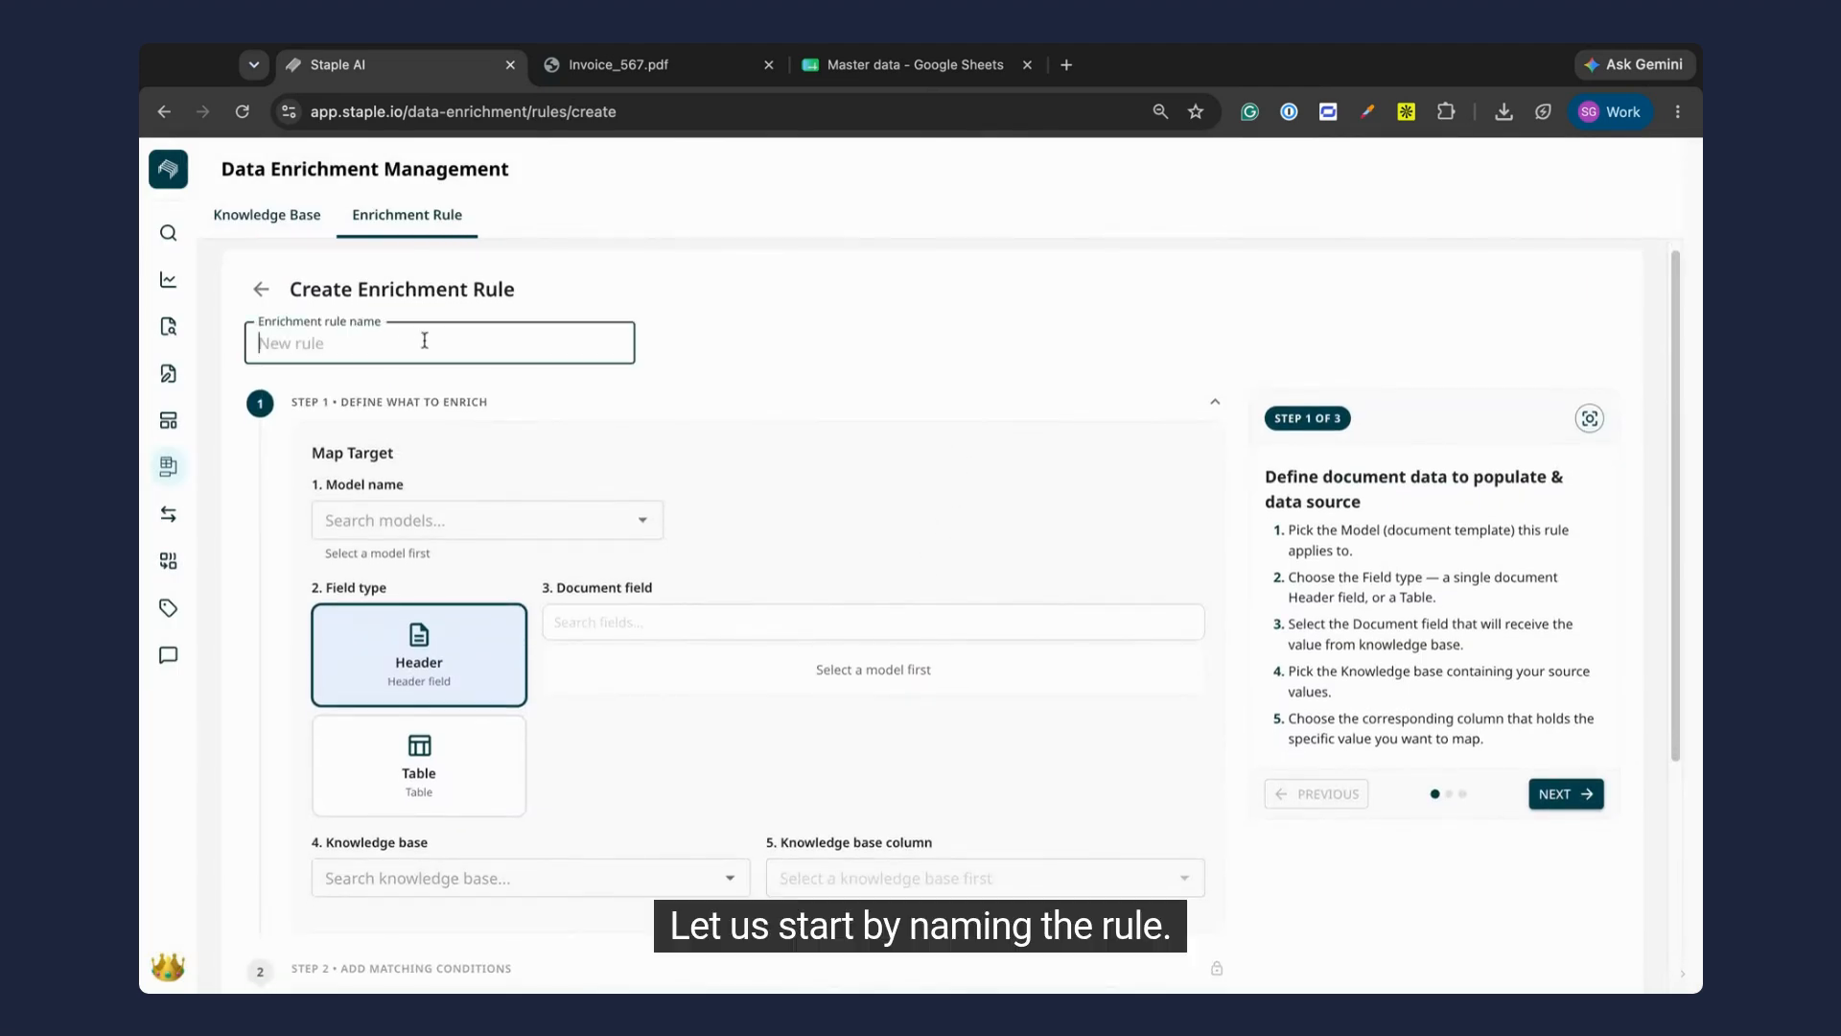
type("Vendor code")
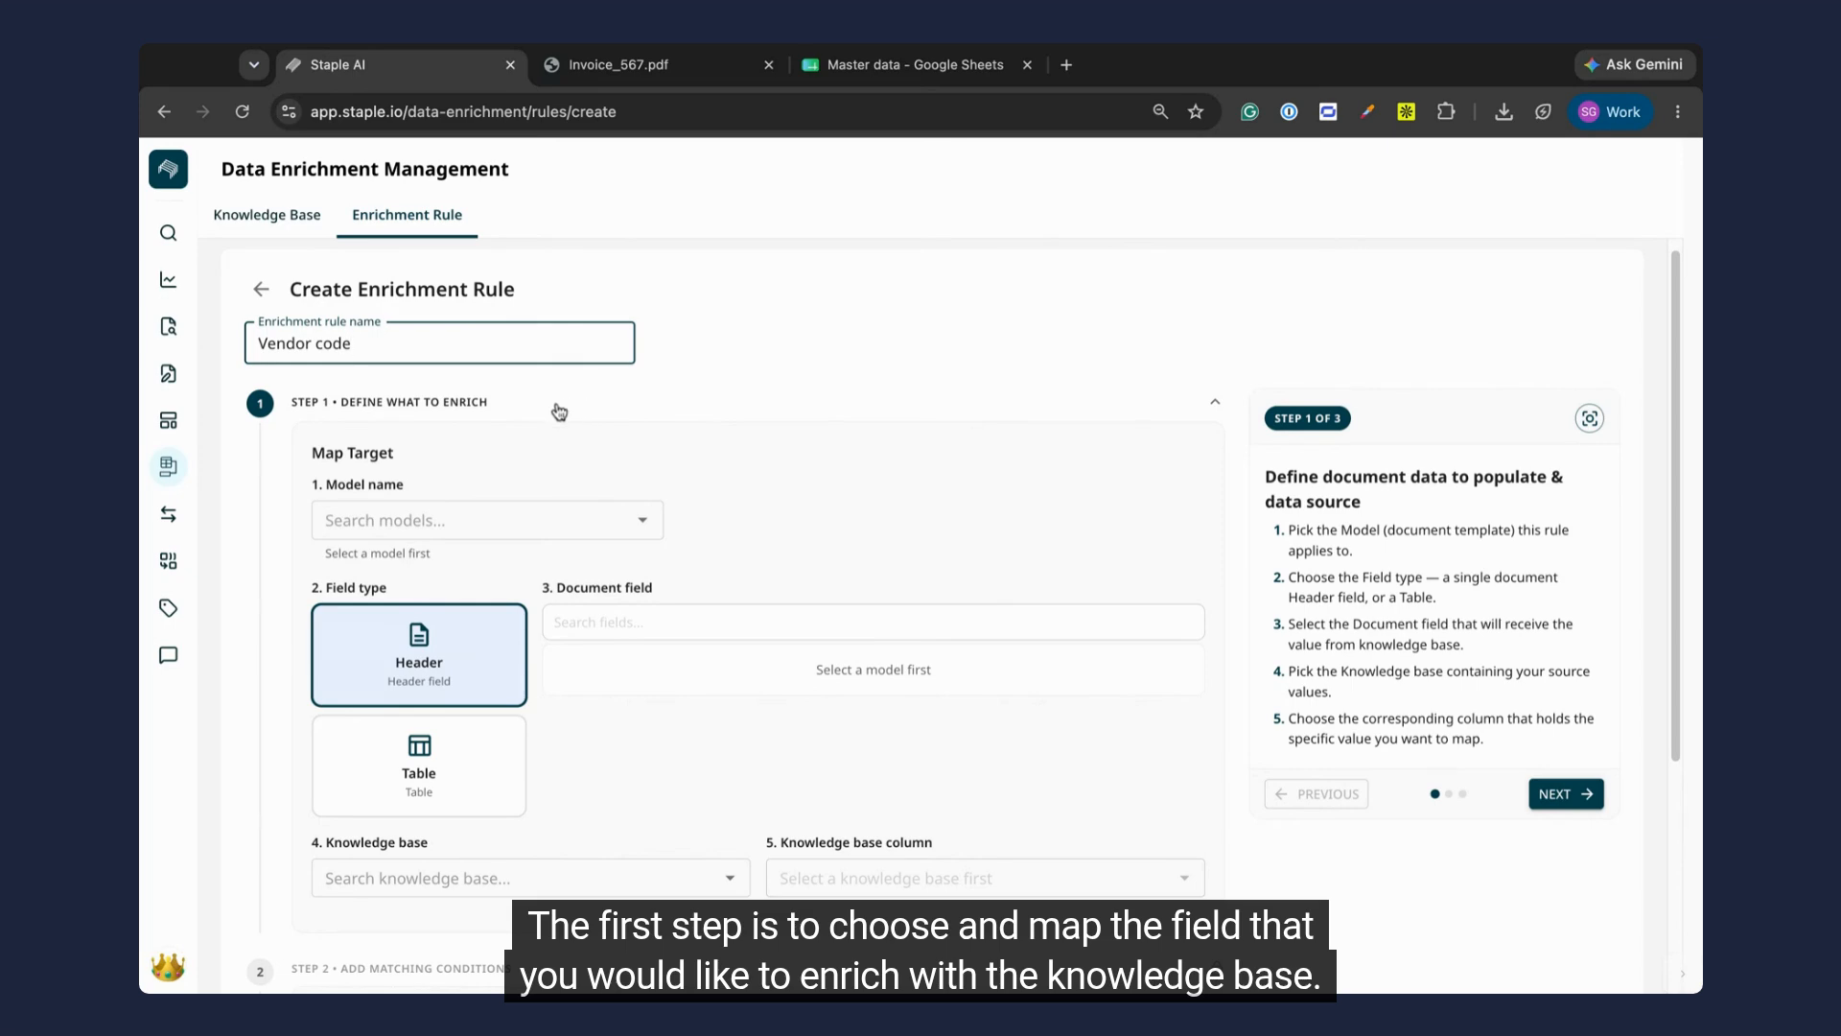
Step: Set the rule's target to the Invoice model with the header document field Vendor code
left_click(573, 525)
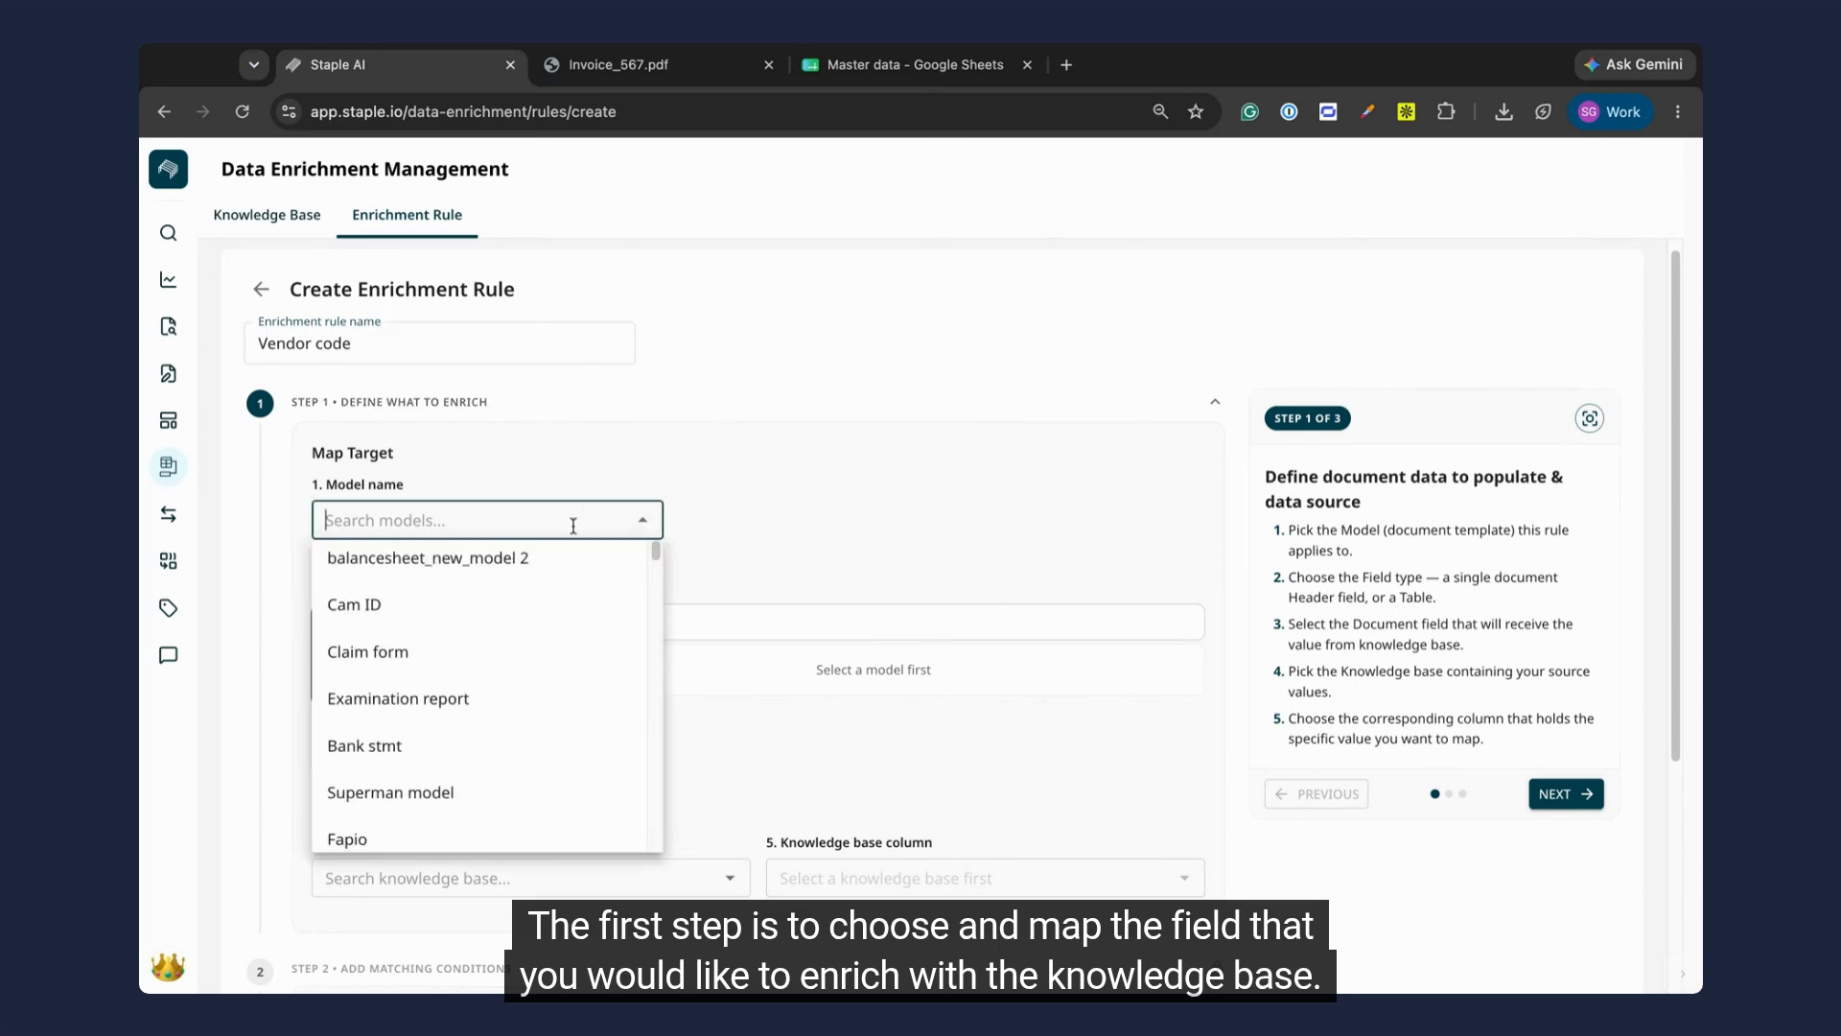
type("inv")
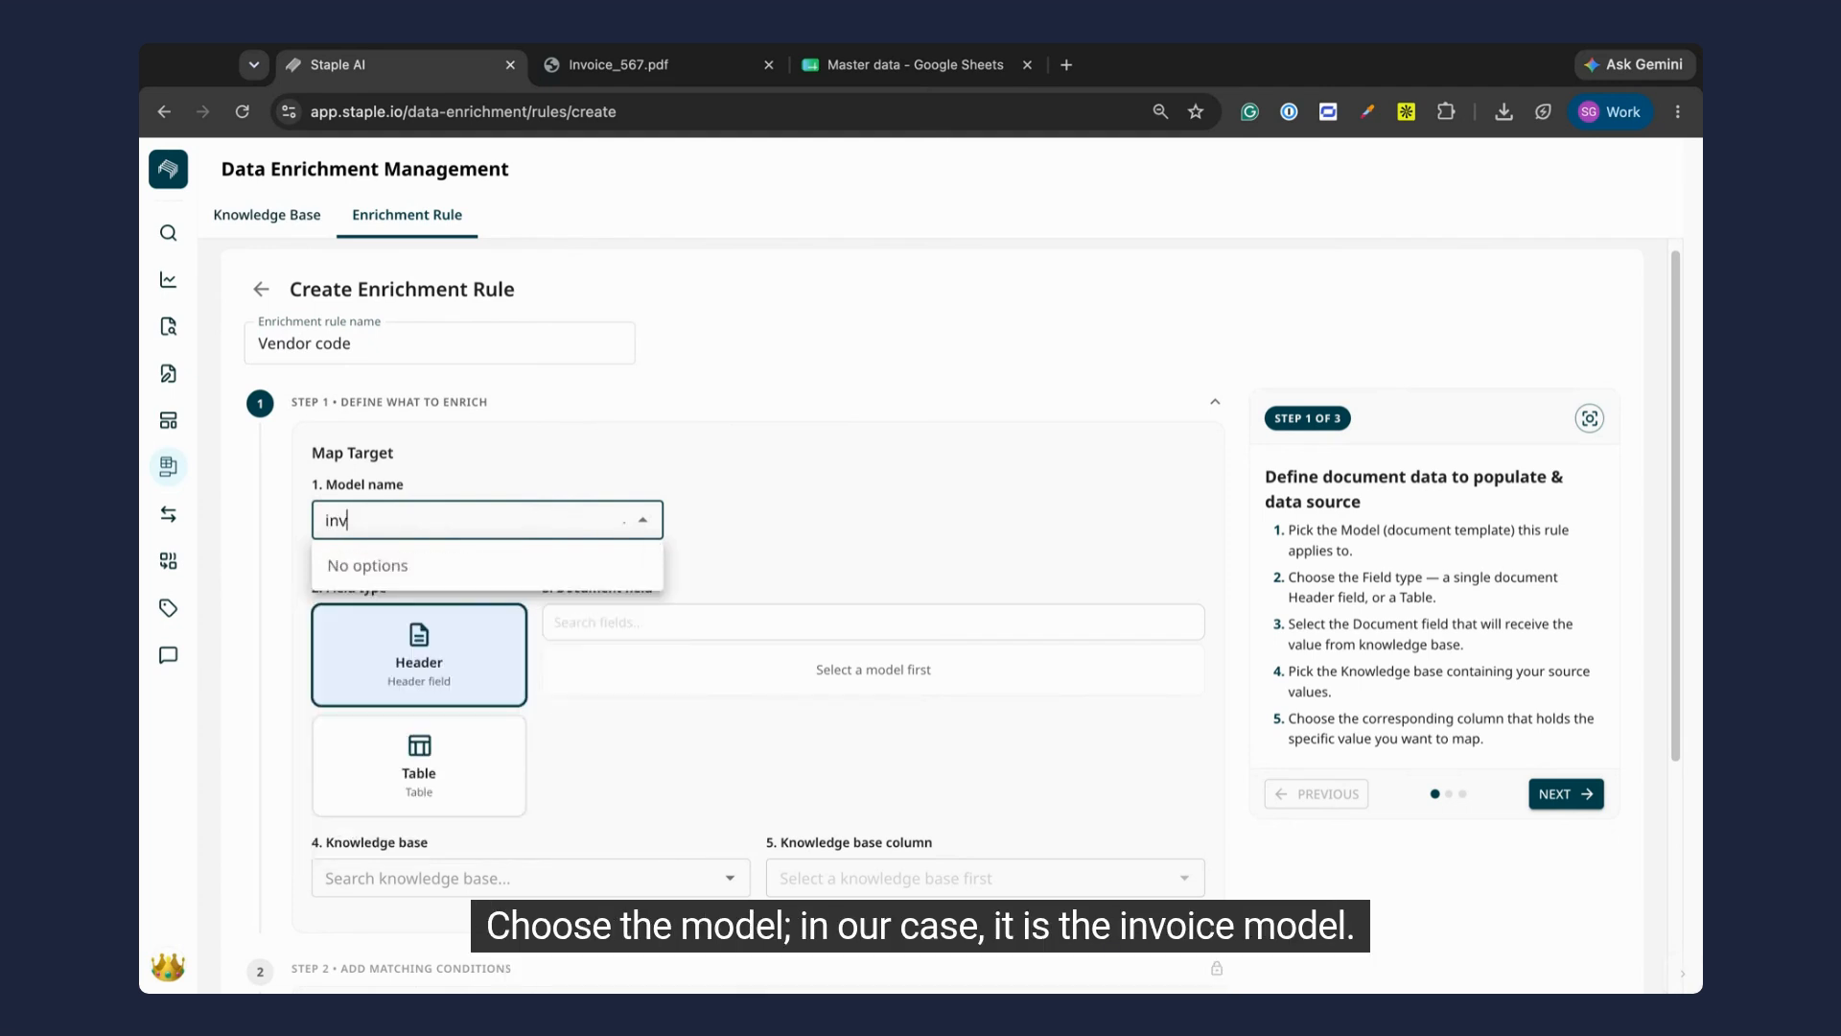
type("oice mod")
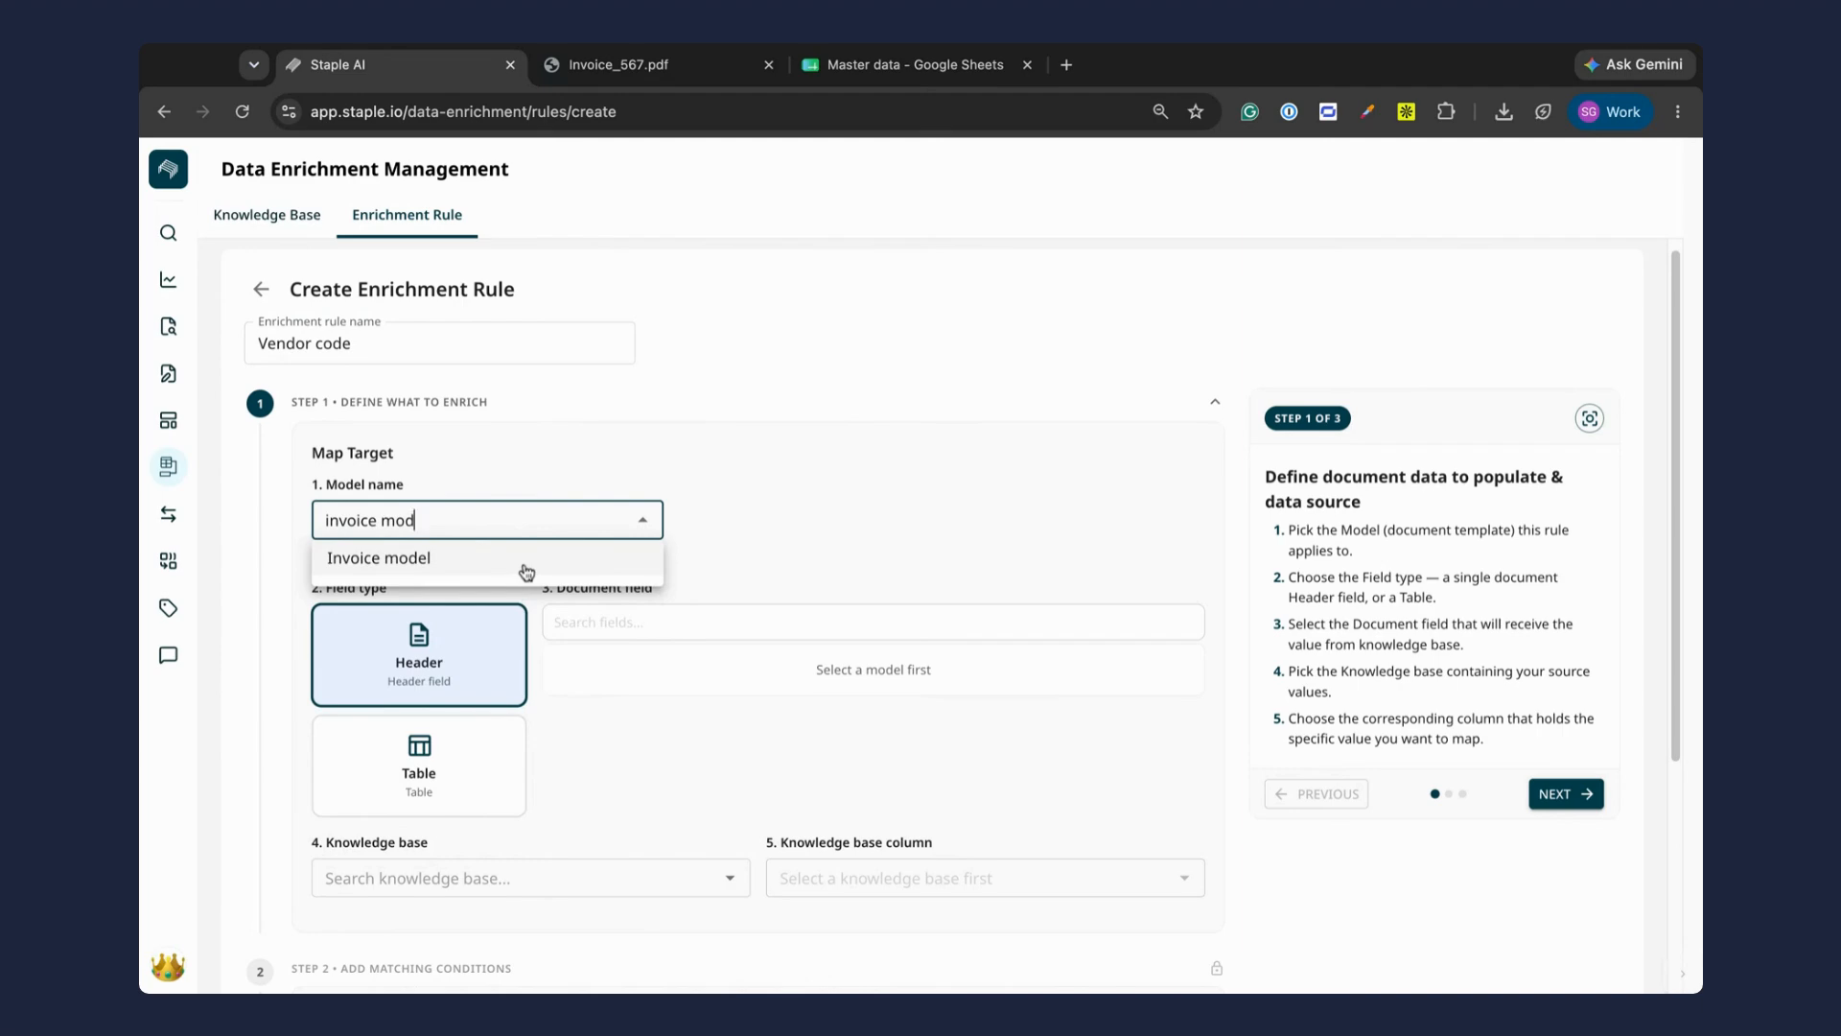
left_click(527, 573)
left_click(680, 599)
type("v")
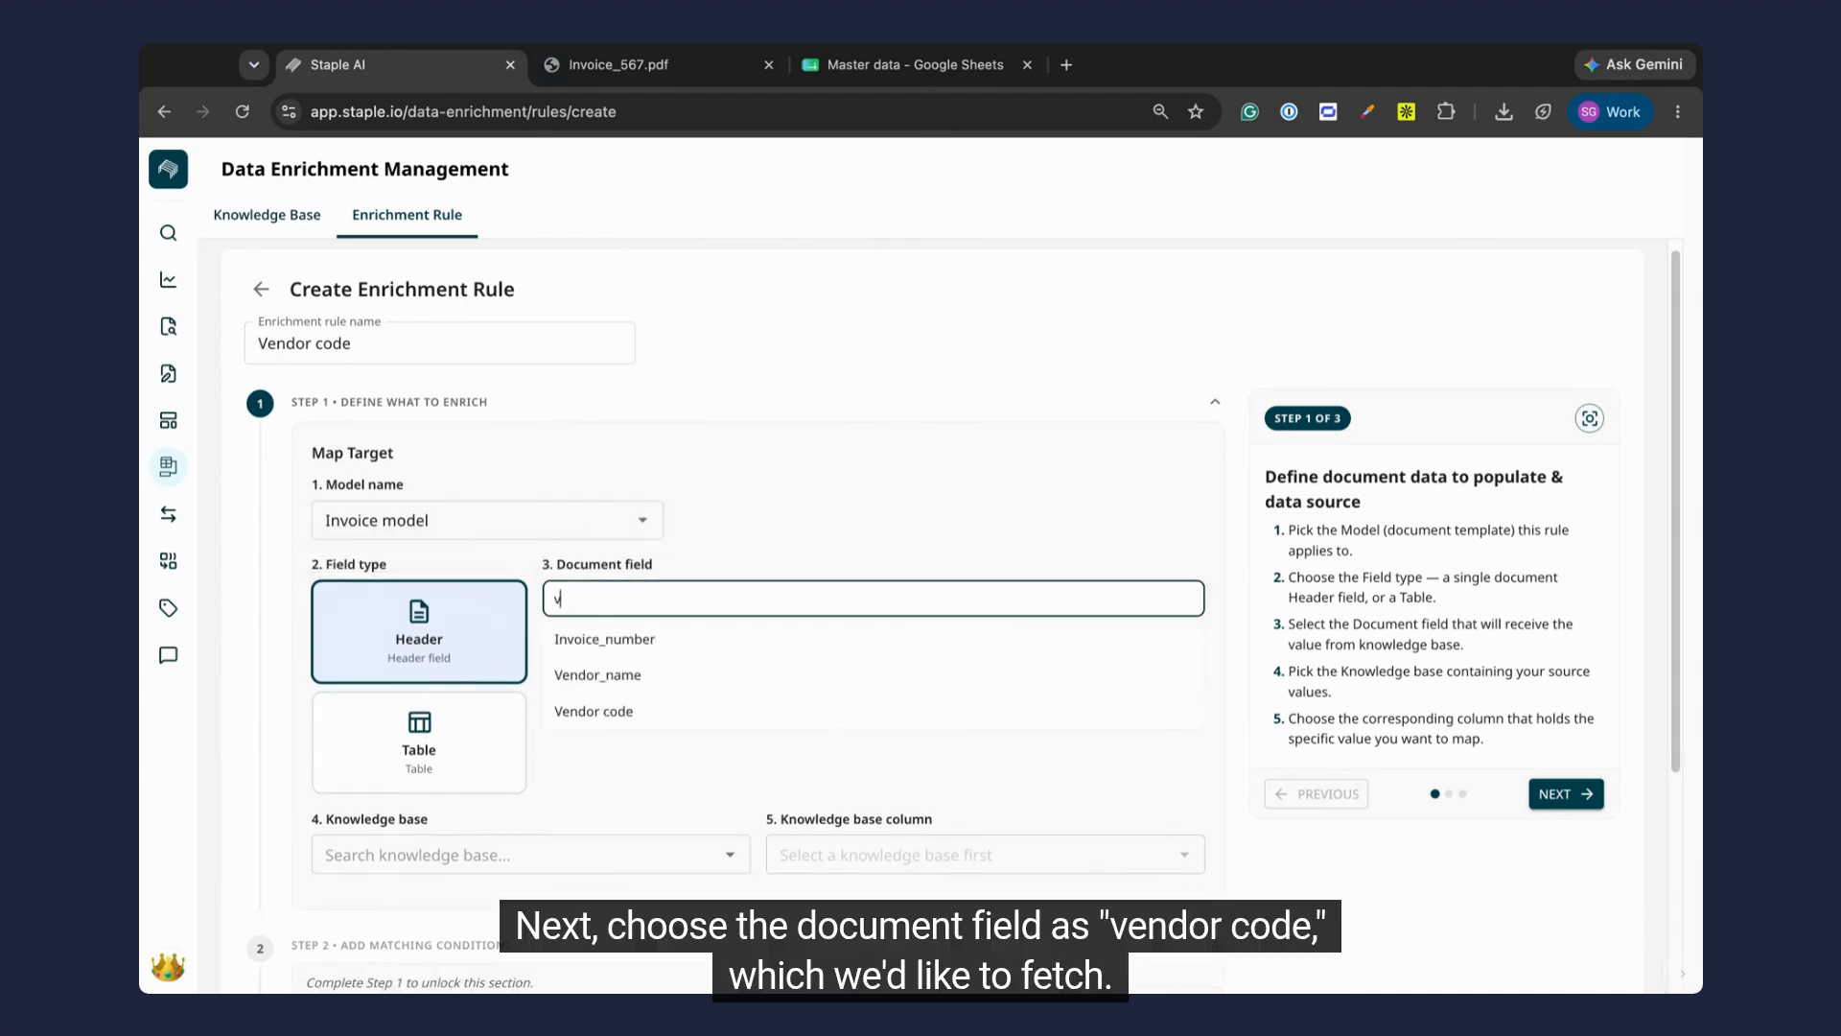
type("endor")
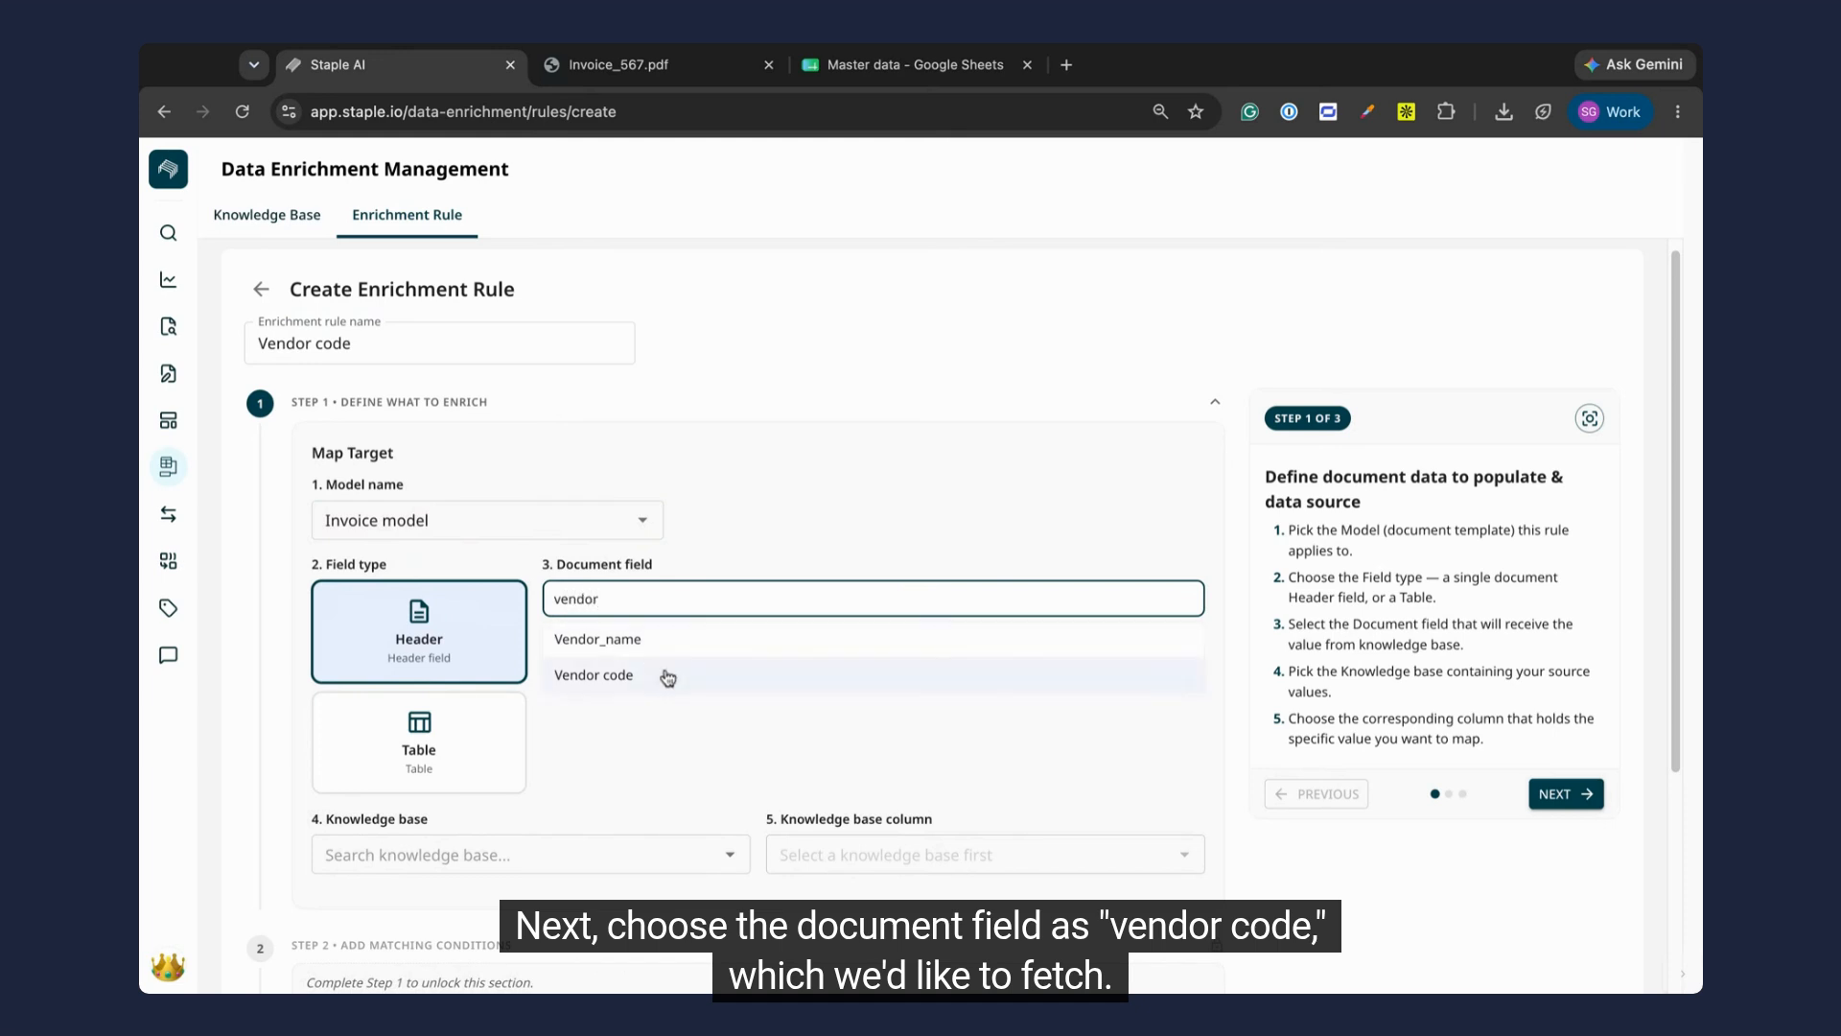
left_click(667, 681)
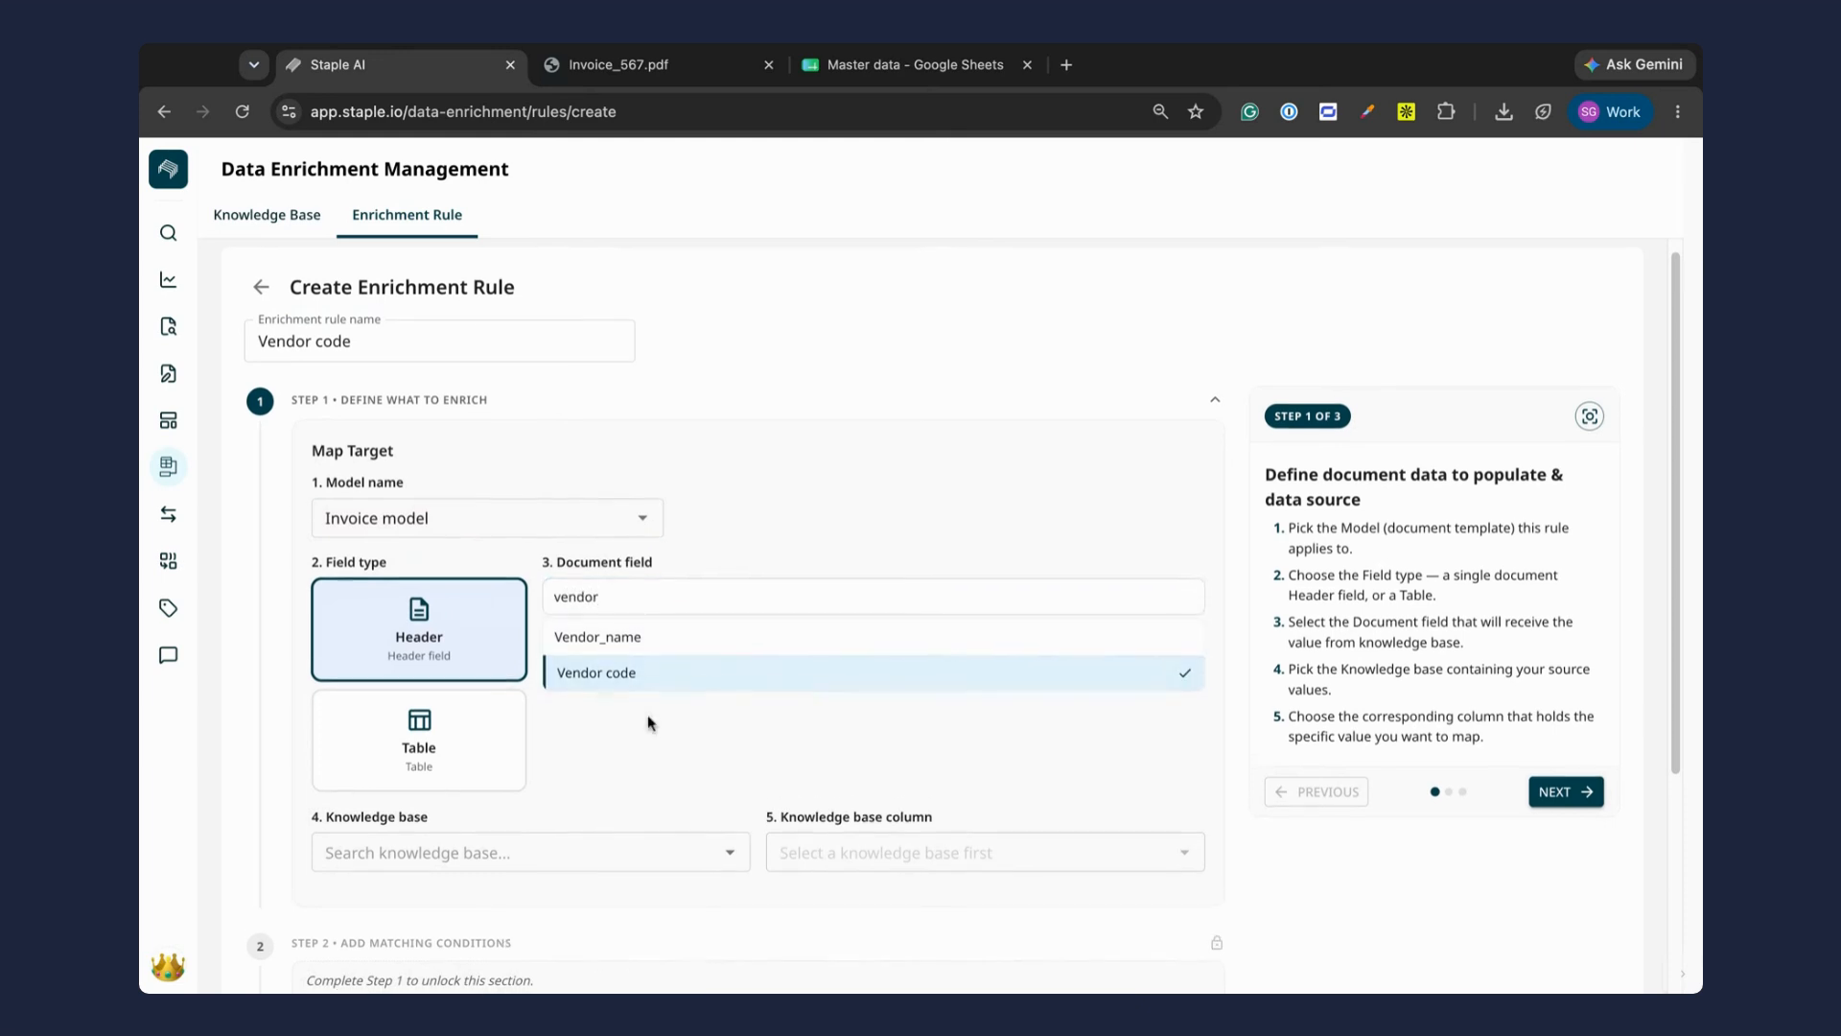
Step: Map the target field to the Vendor Code column of the Master data - Vendor code knowledge base
scroll(666, 671, "down", 2)
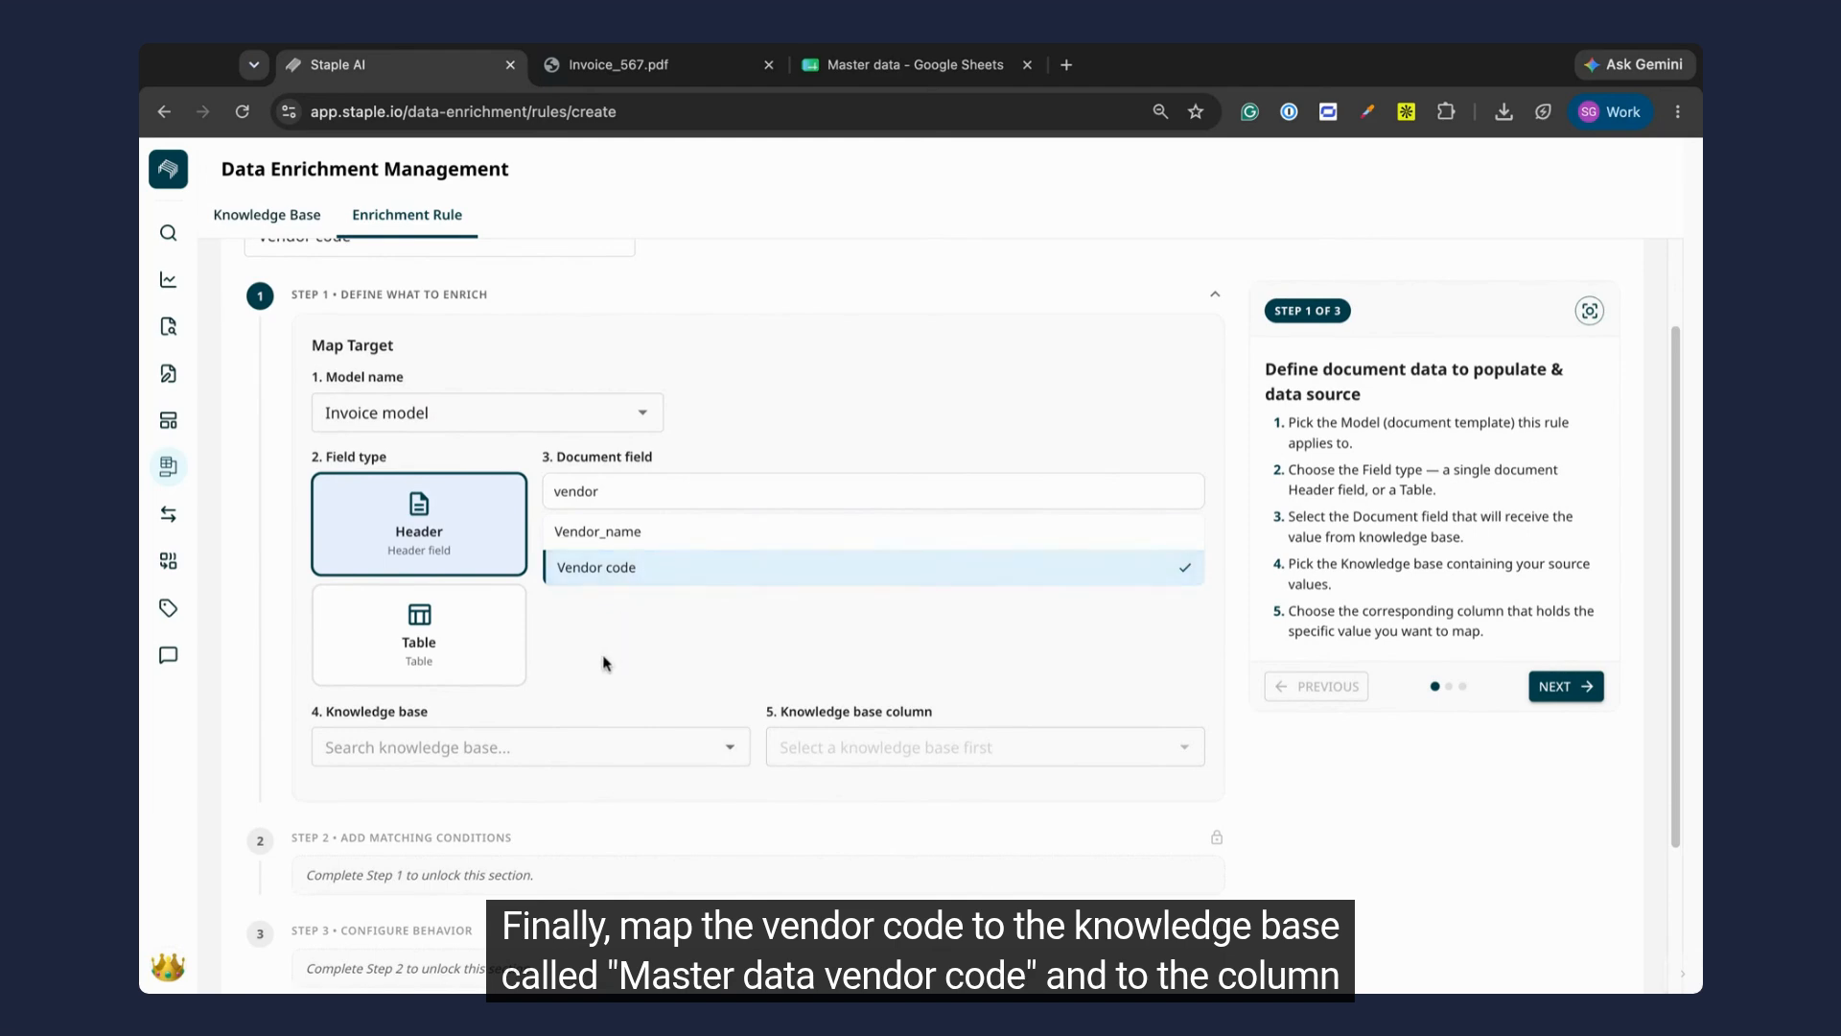
scroll(602, 689, "down", 1)
left_click(567, 684)
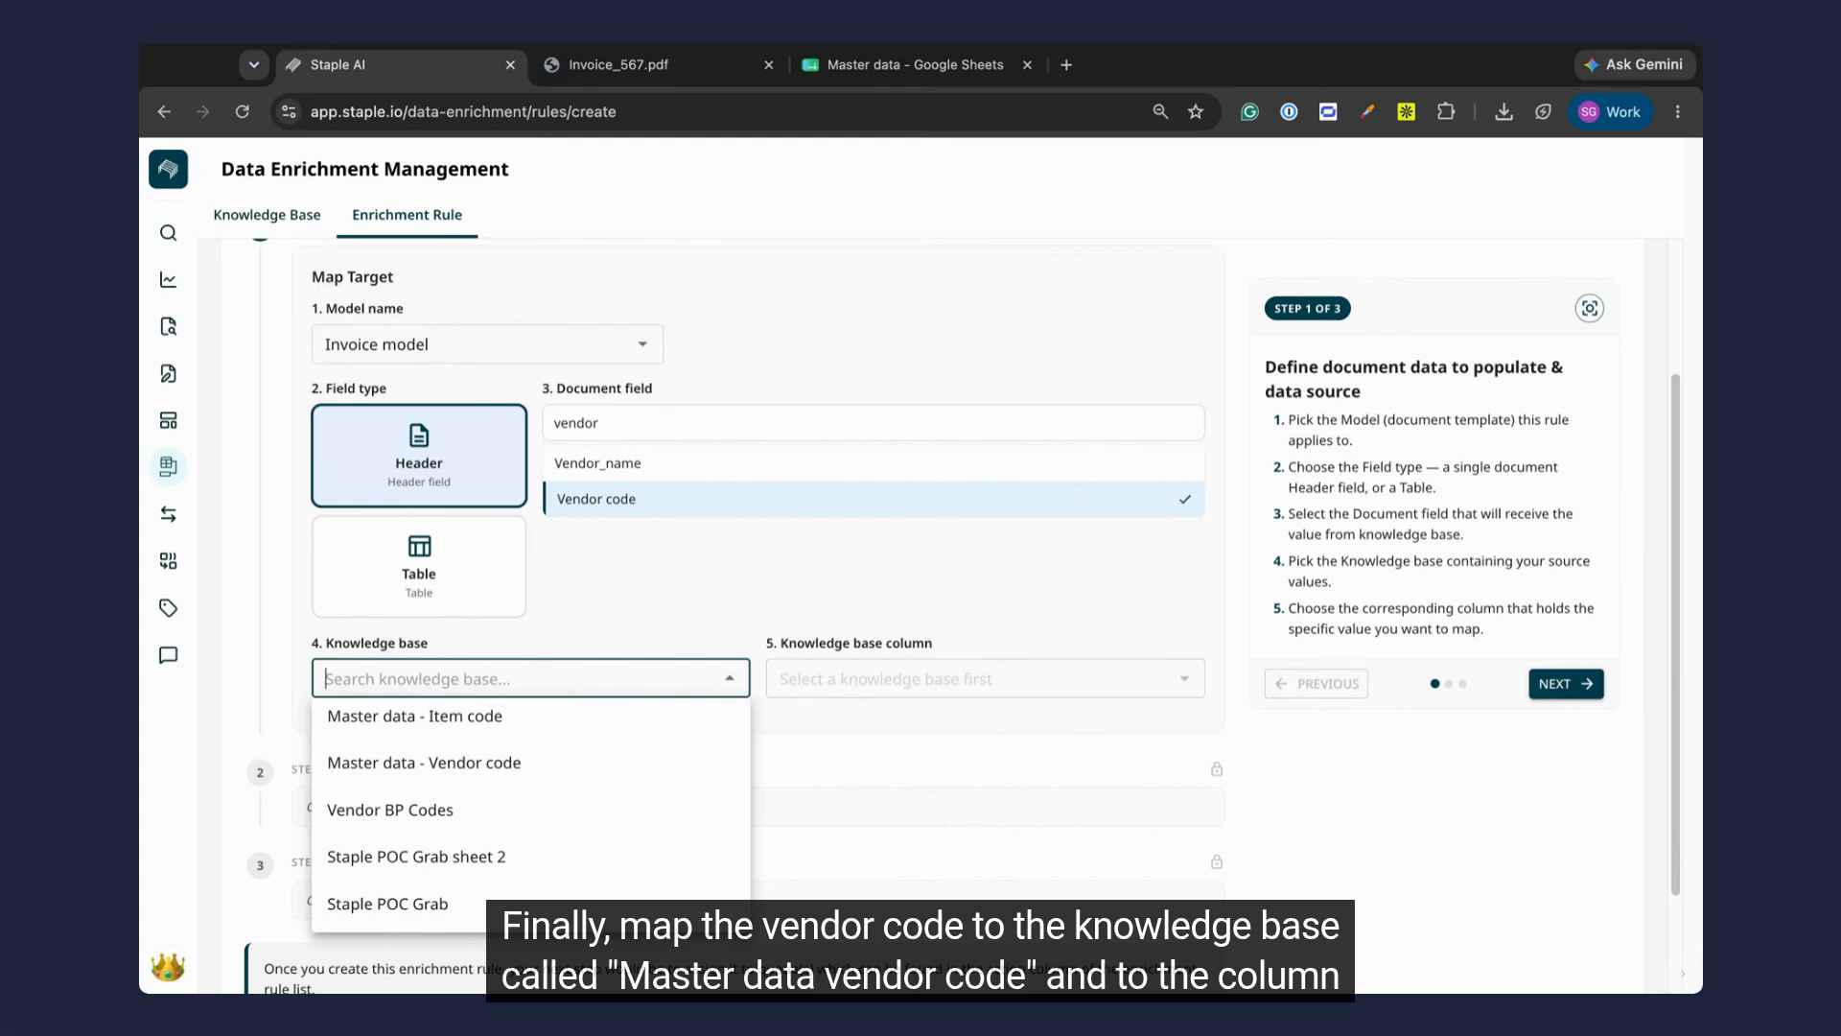
type("v")
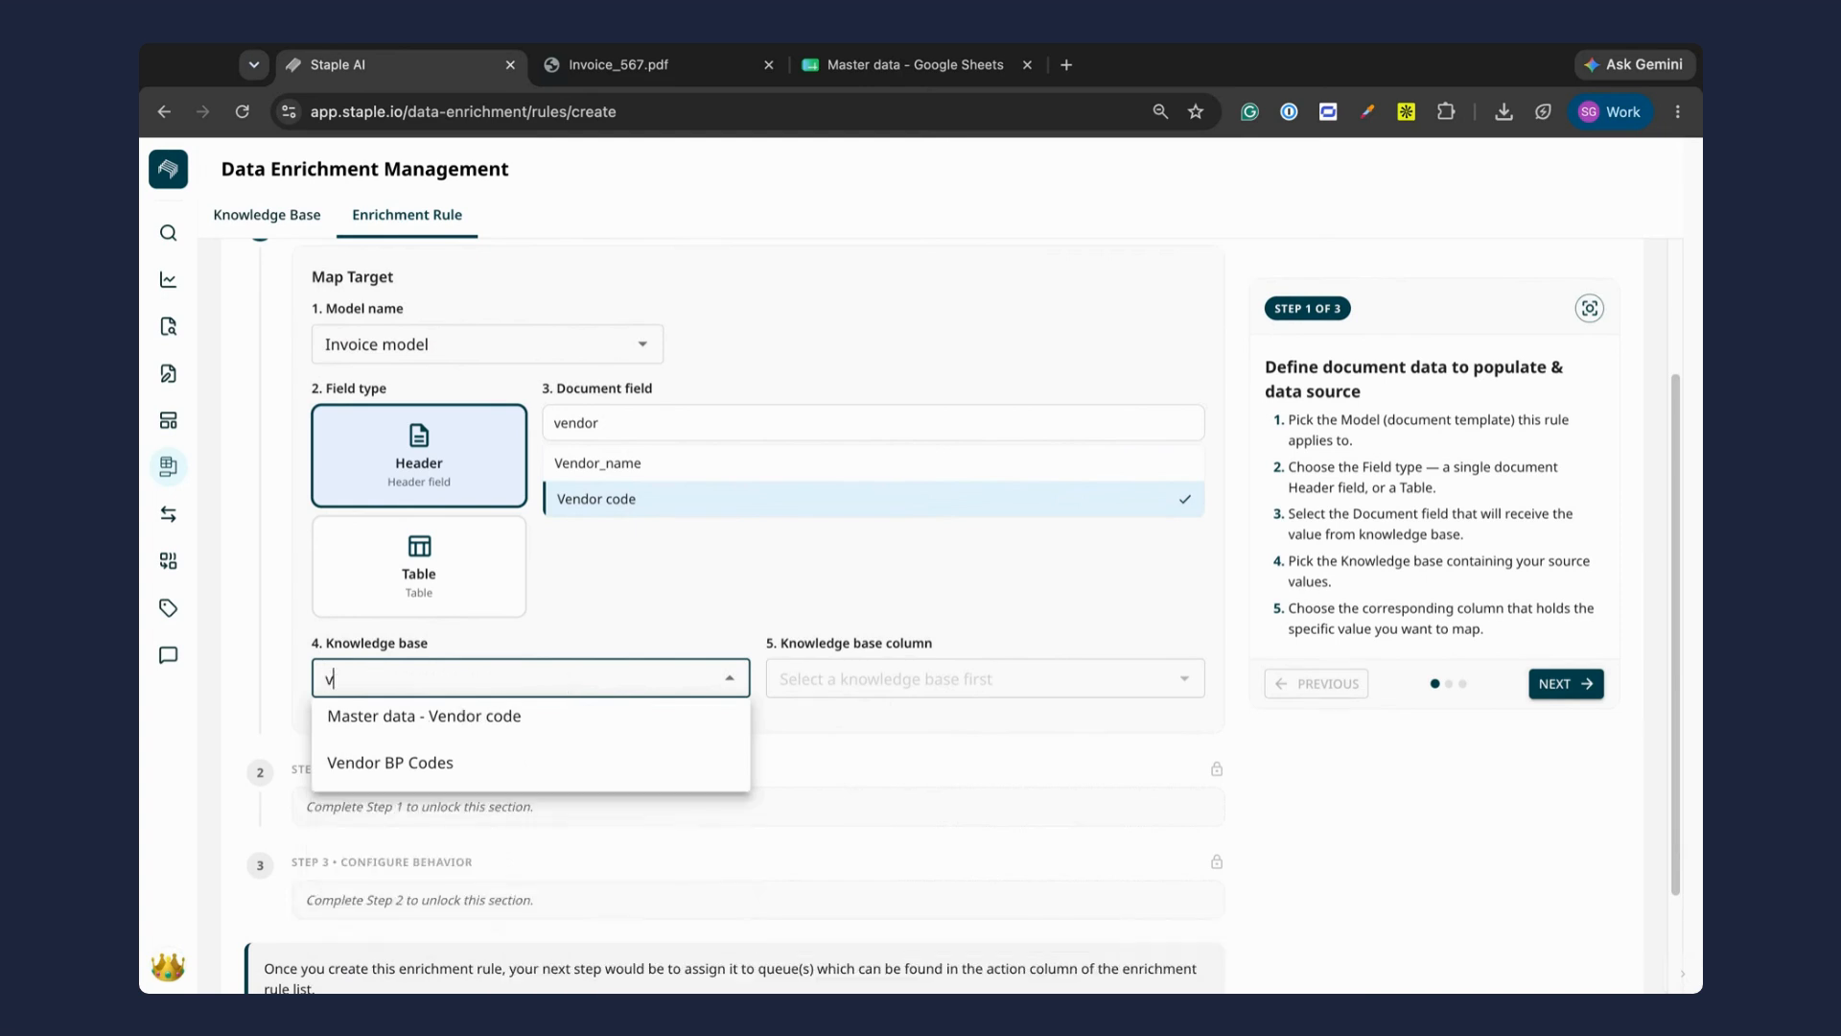
type("endor code")
left_click(530, 727)
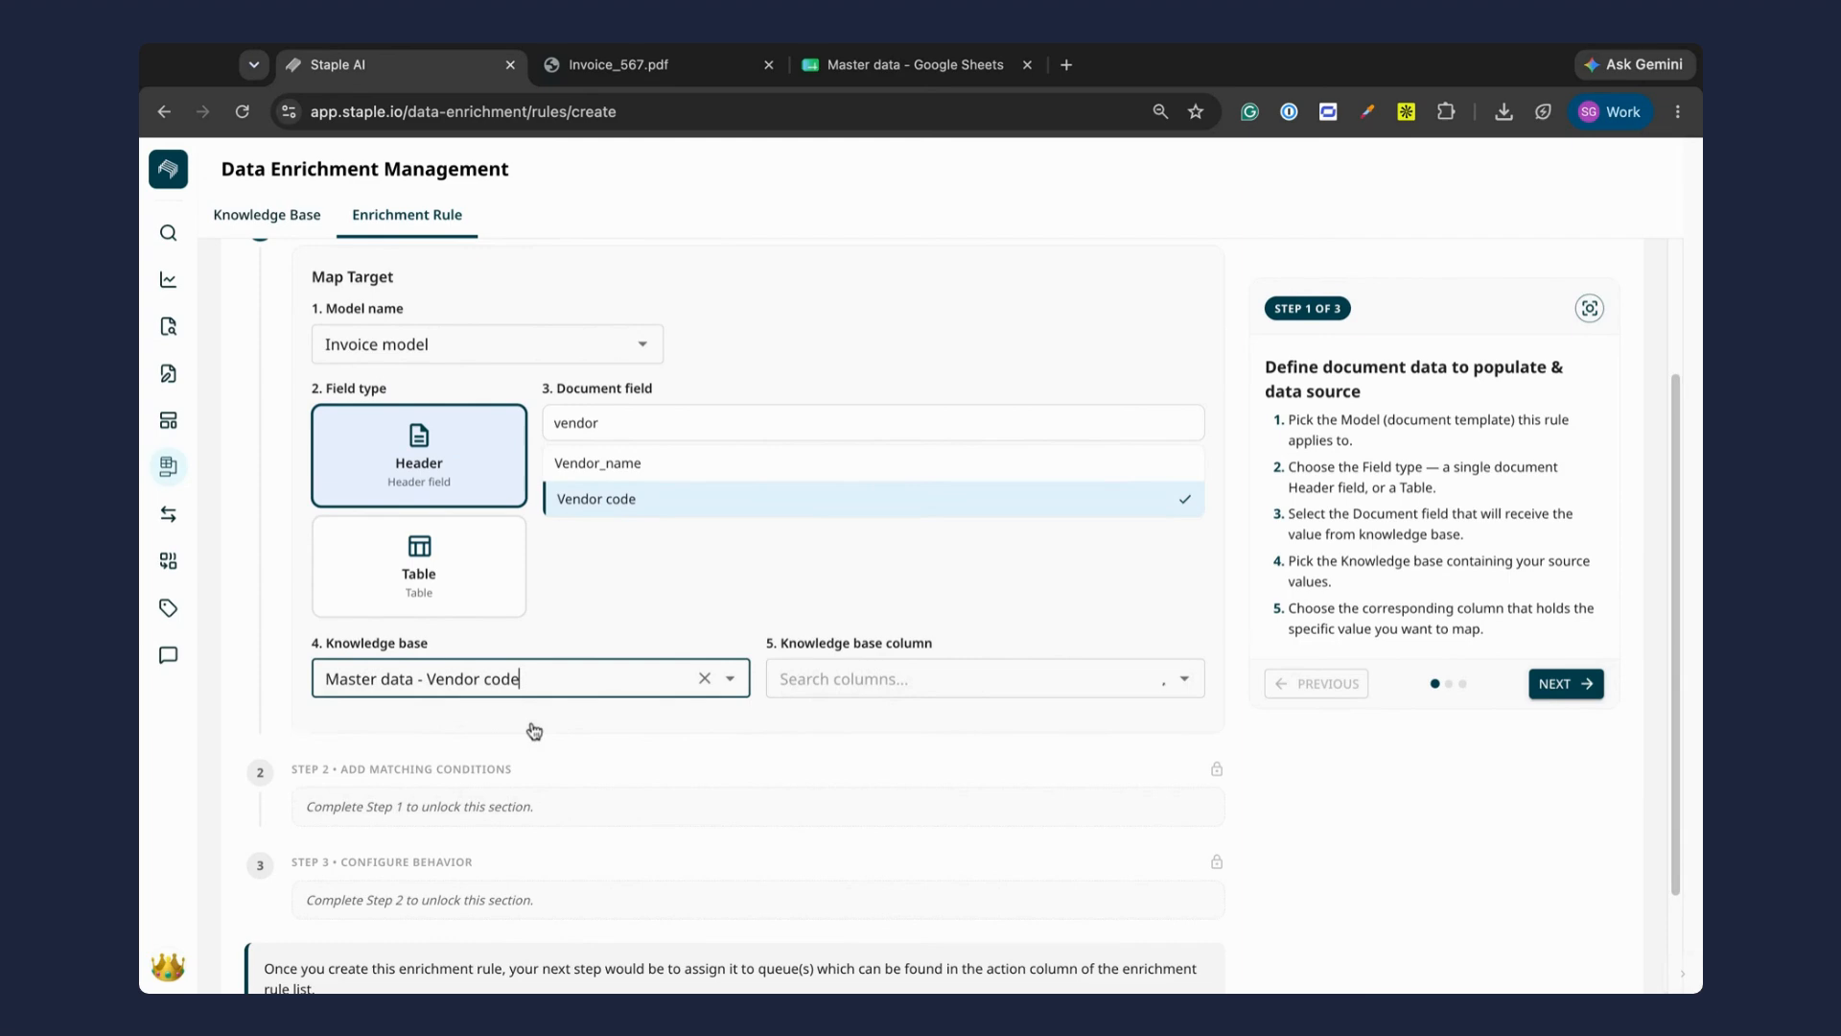
left_click(882, 676)
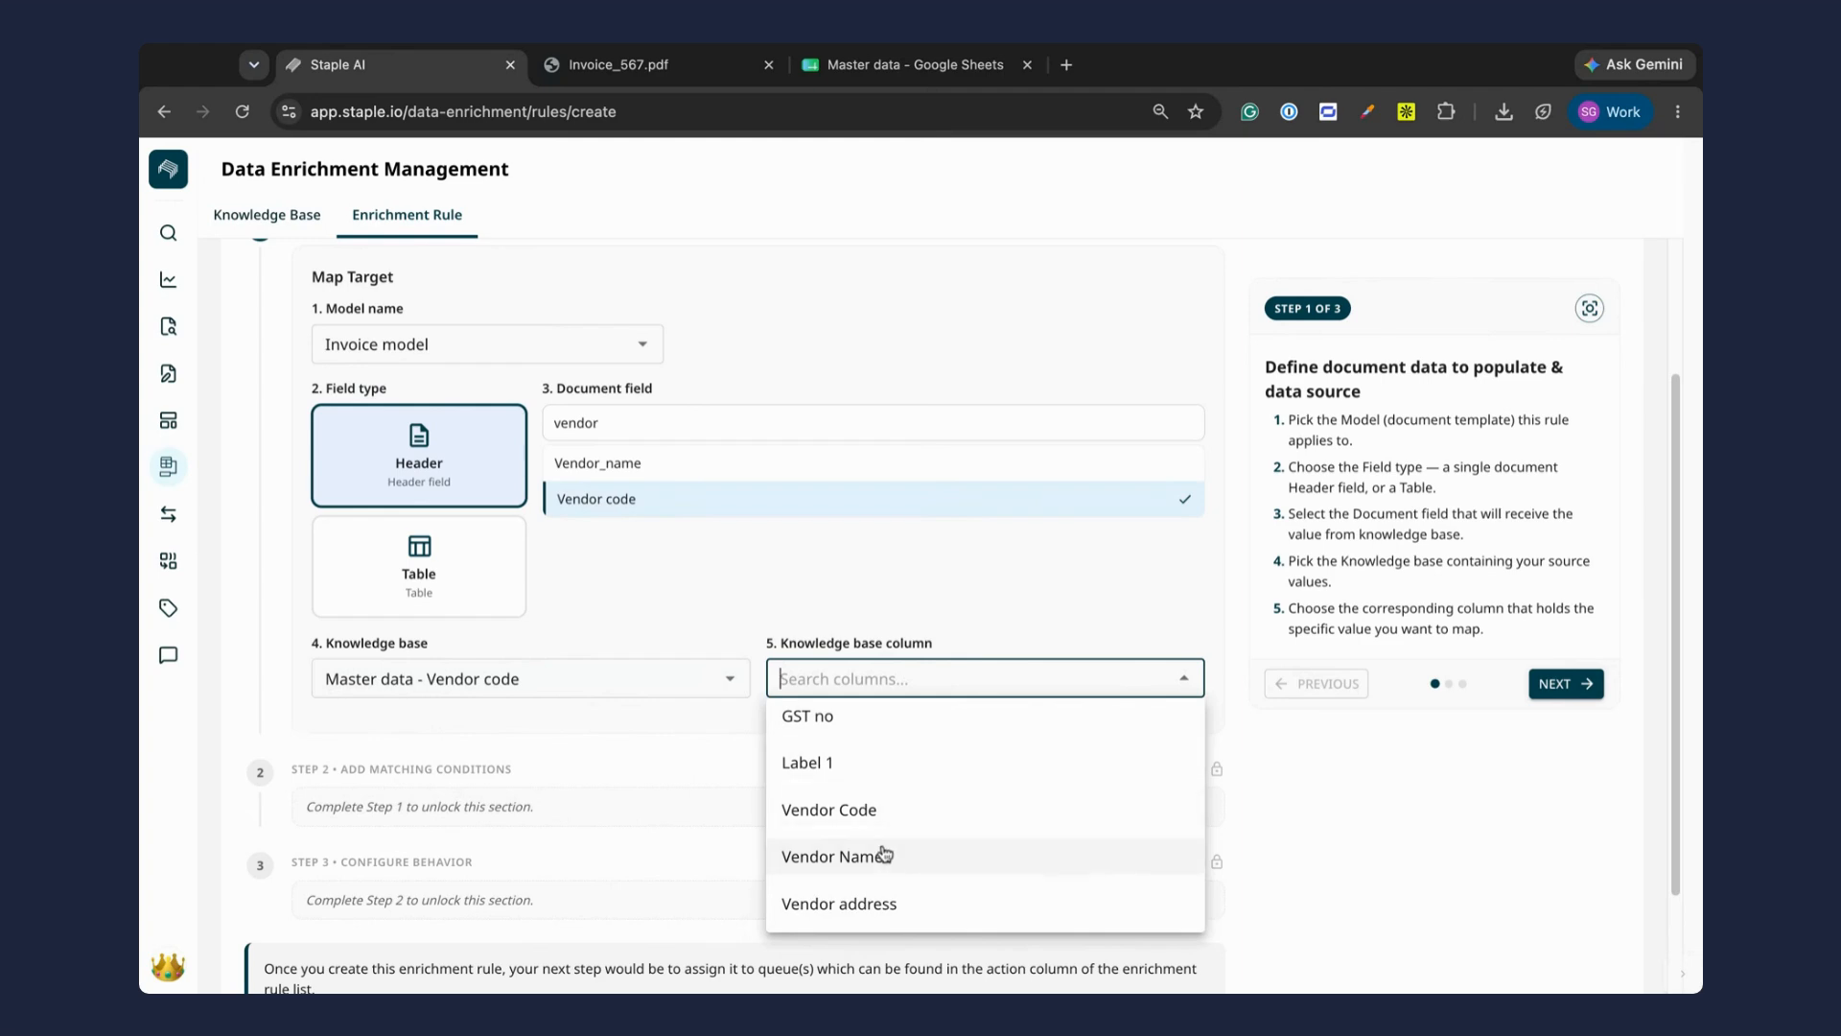
left_click(888, 810)
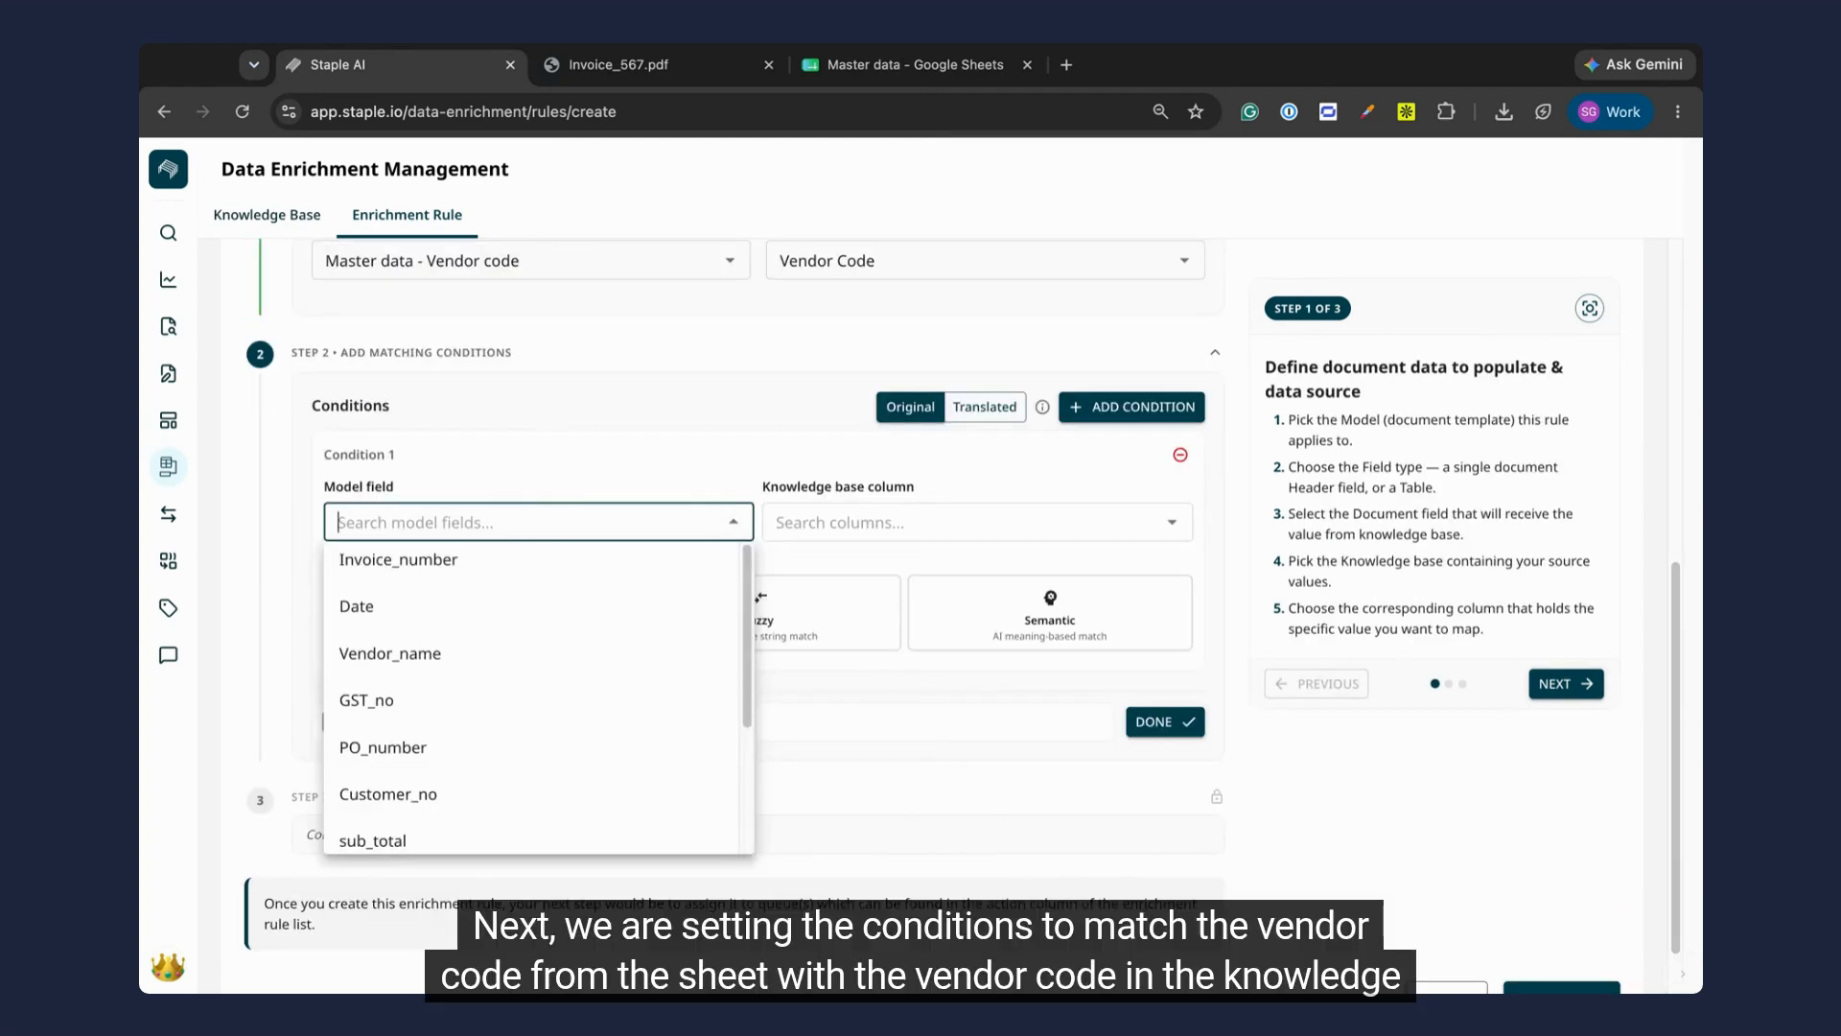
Step: Define Condition 1 to match the model field Vendor_name with the knowledge base column Vendor Name using a Fuzzy match
type("vendor")
left_click(489, 576)
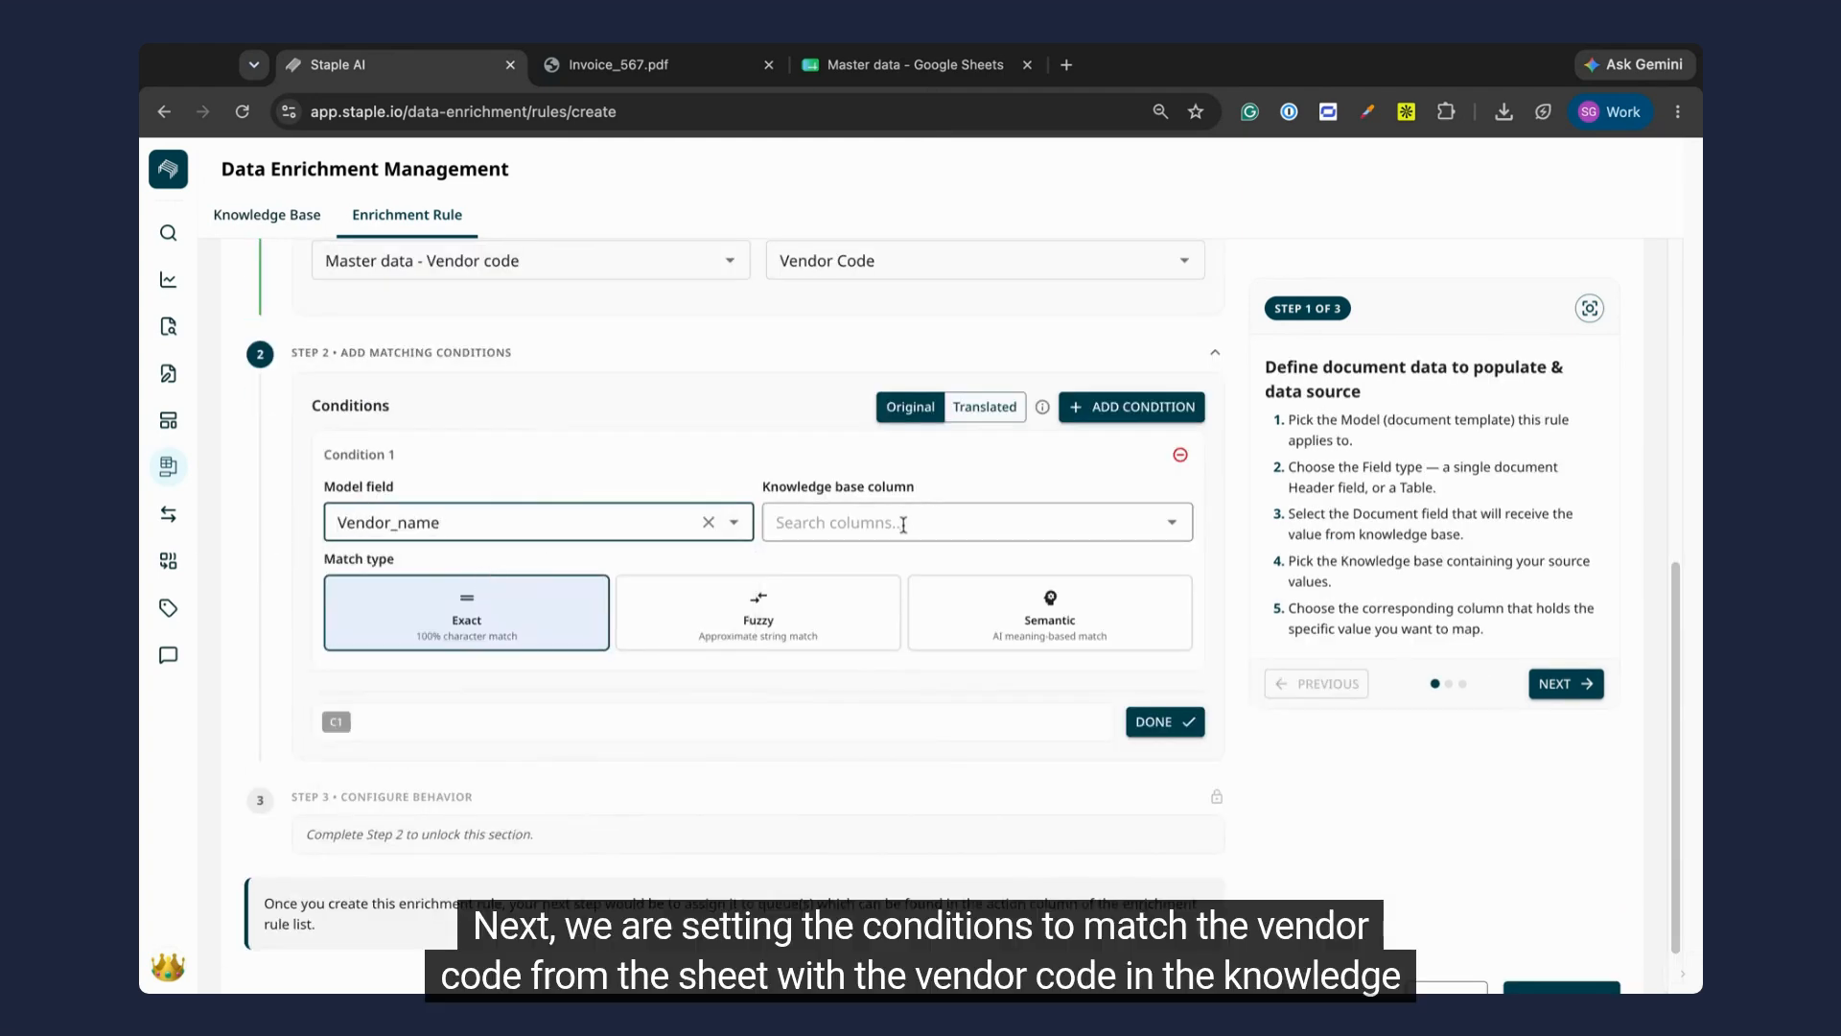
type("ven")
left_click(864, 621)
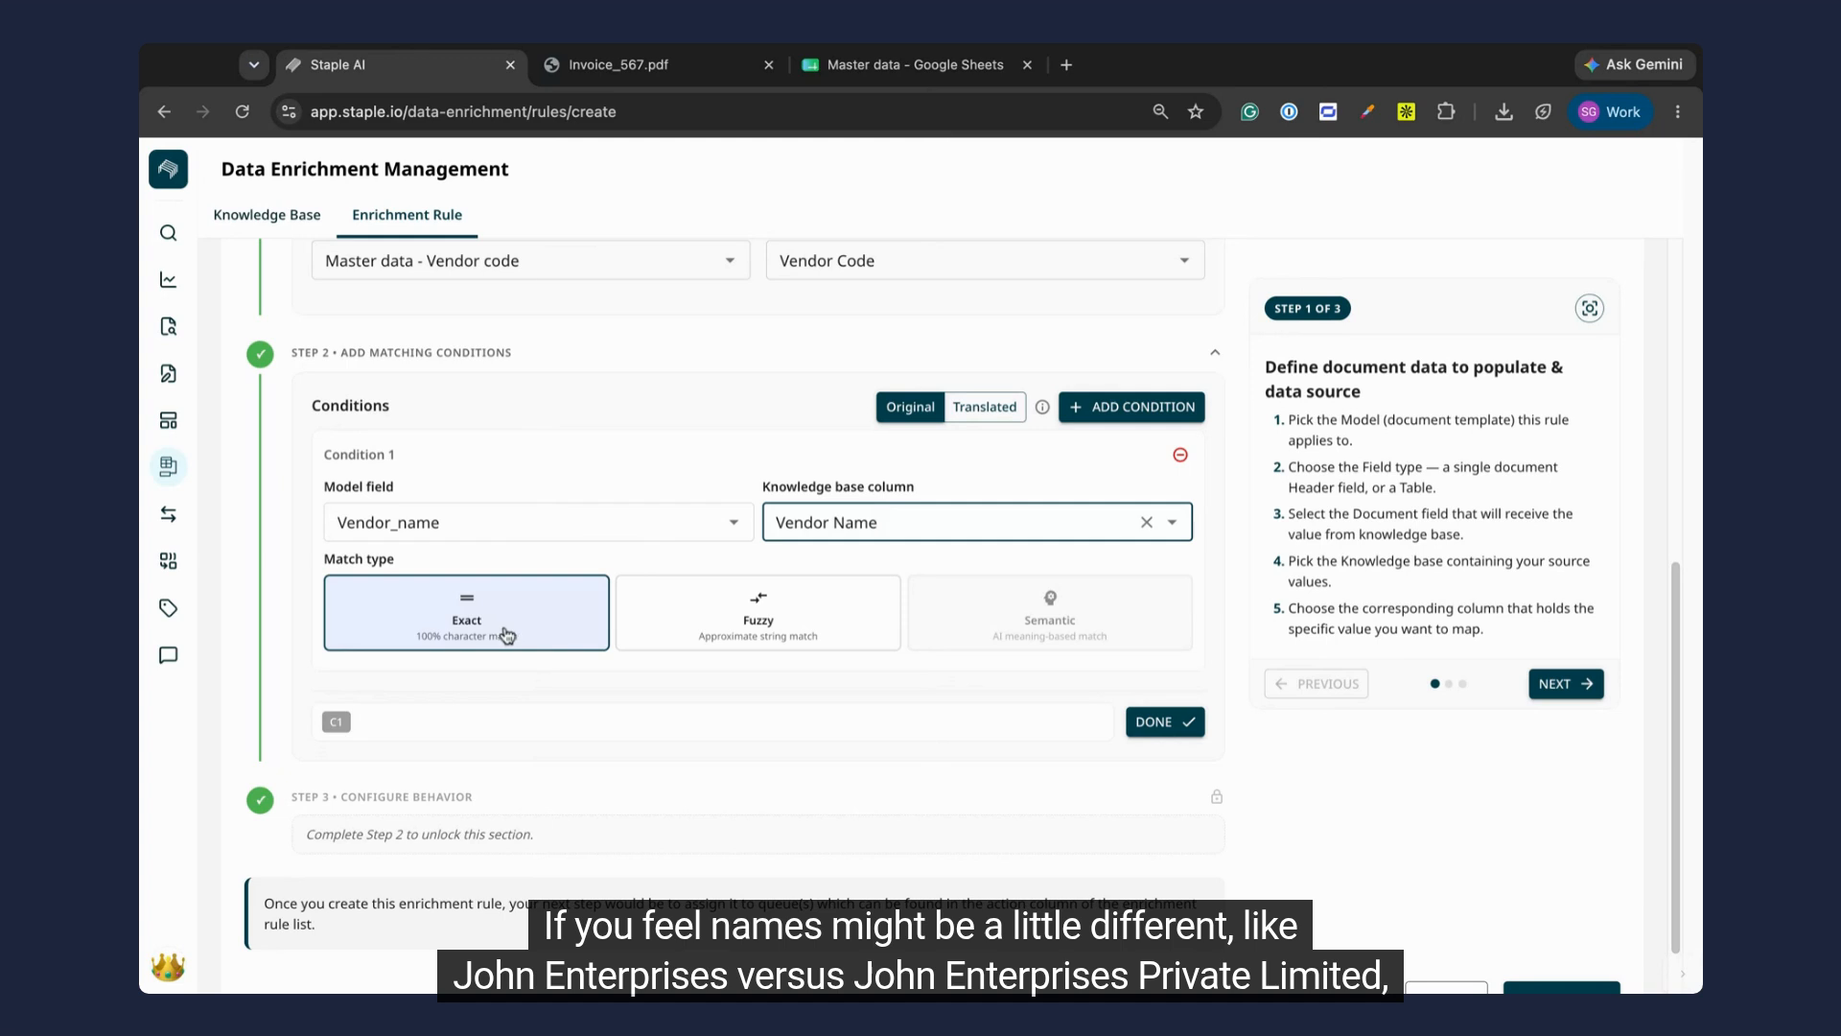
left_click(715, 615)
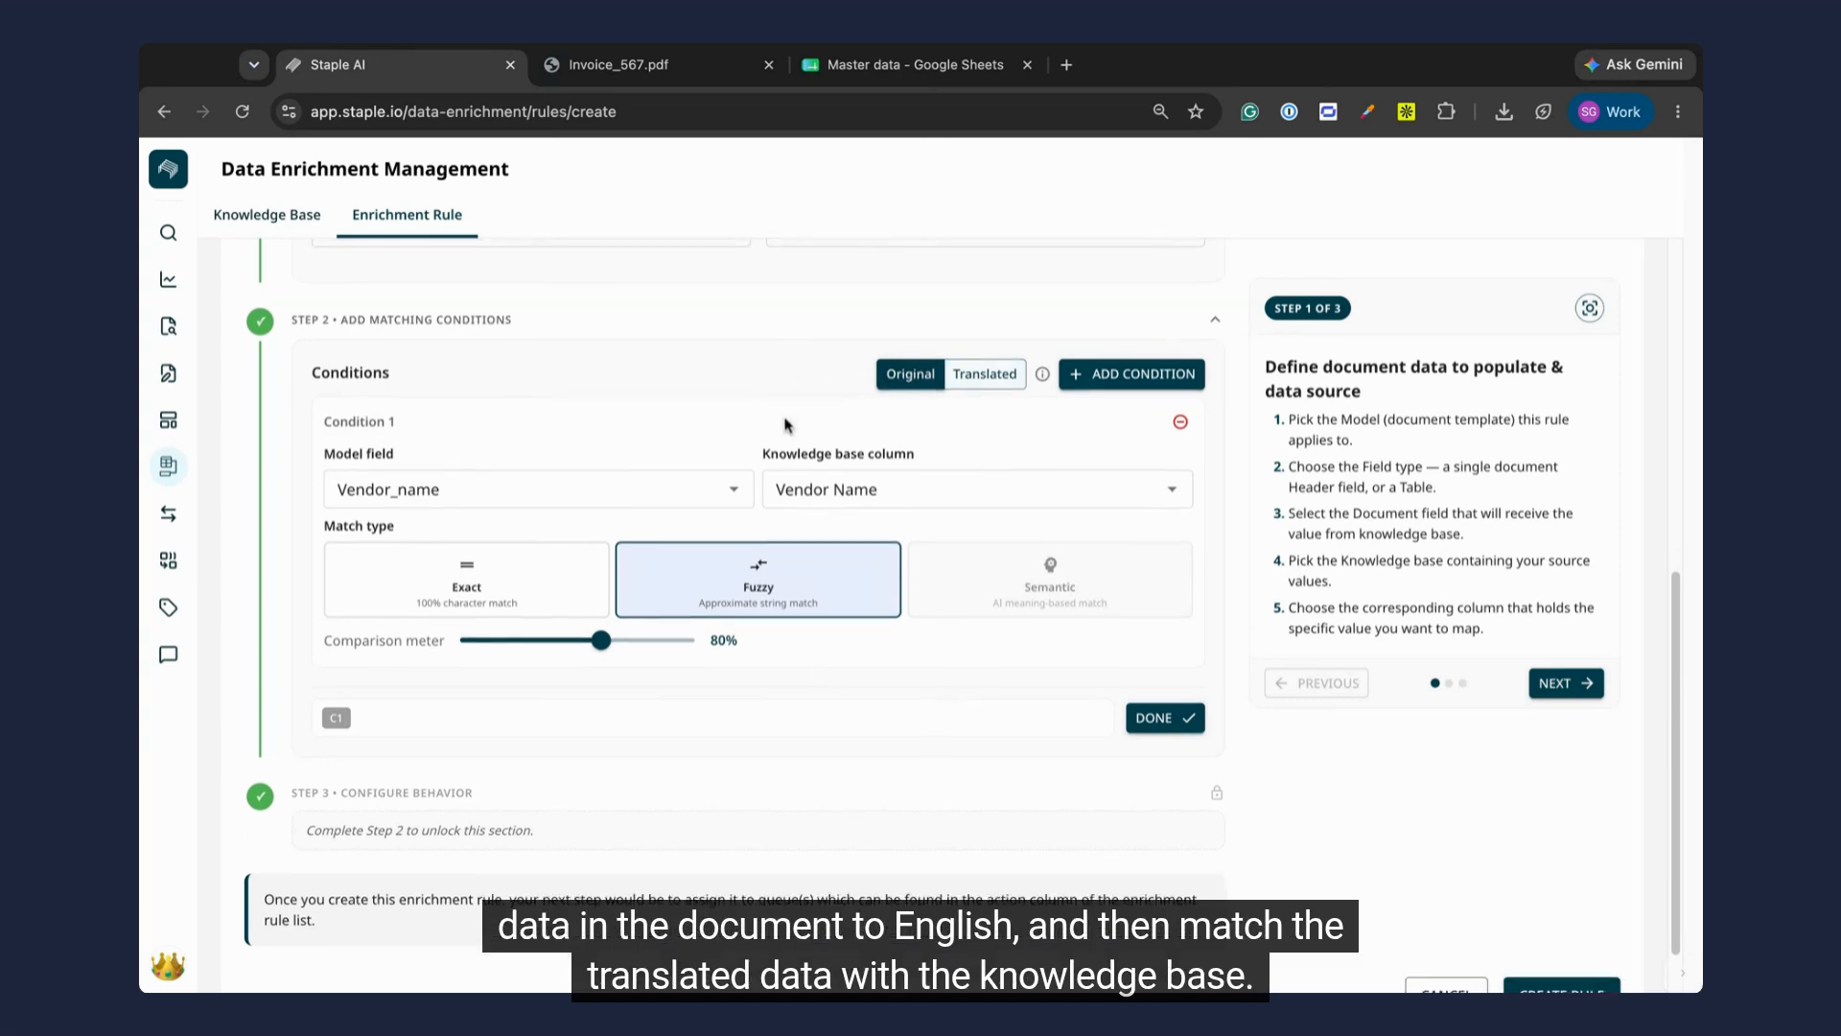
Step: Add a second AND condition that matches the model field GST_no exactly with the knowledge base column GST no
scroll(806, 407, "down", 1)
scroll(825, 393, "down", 3)
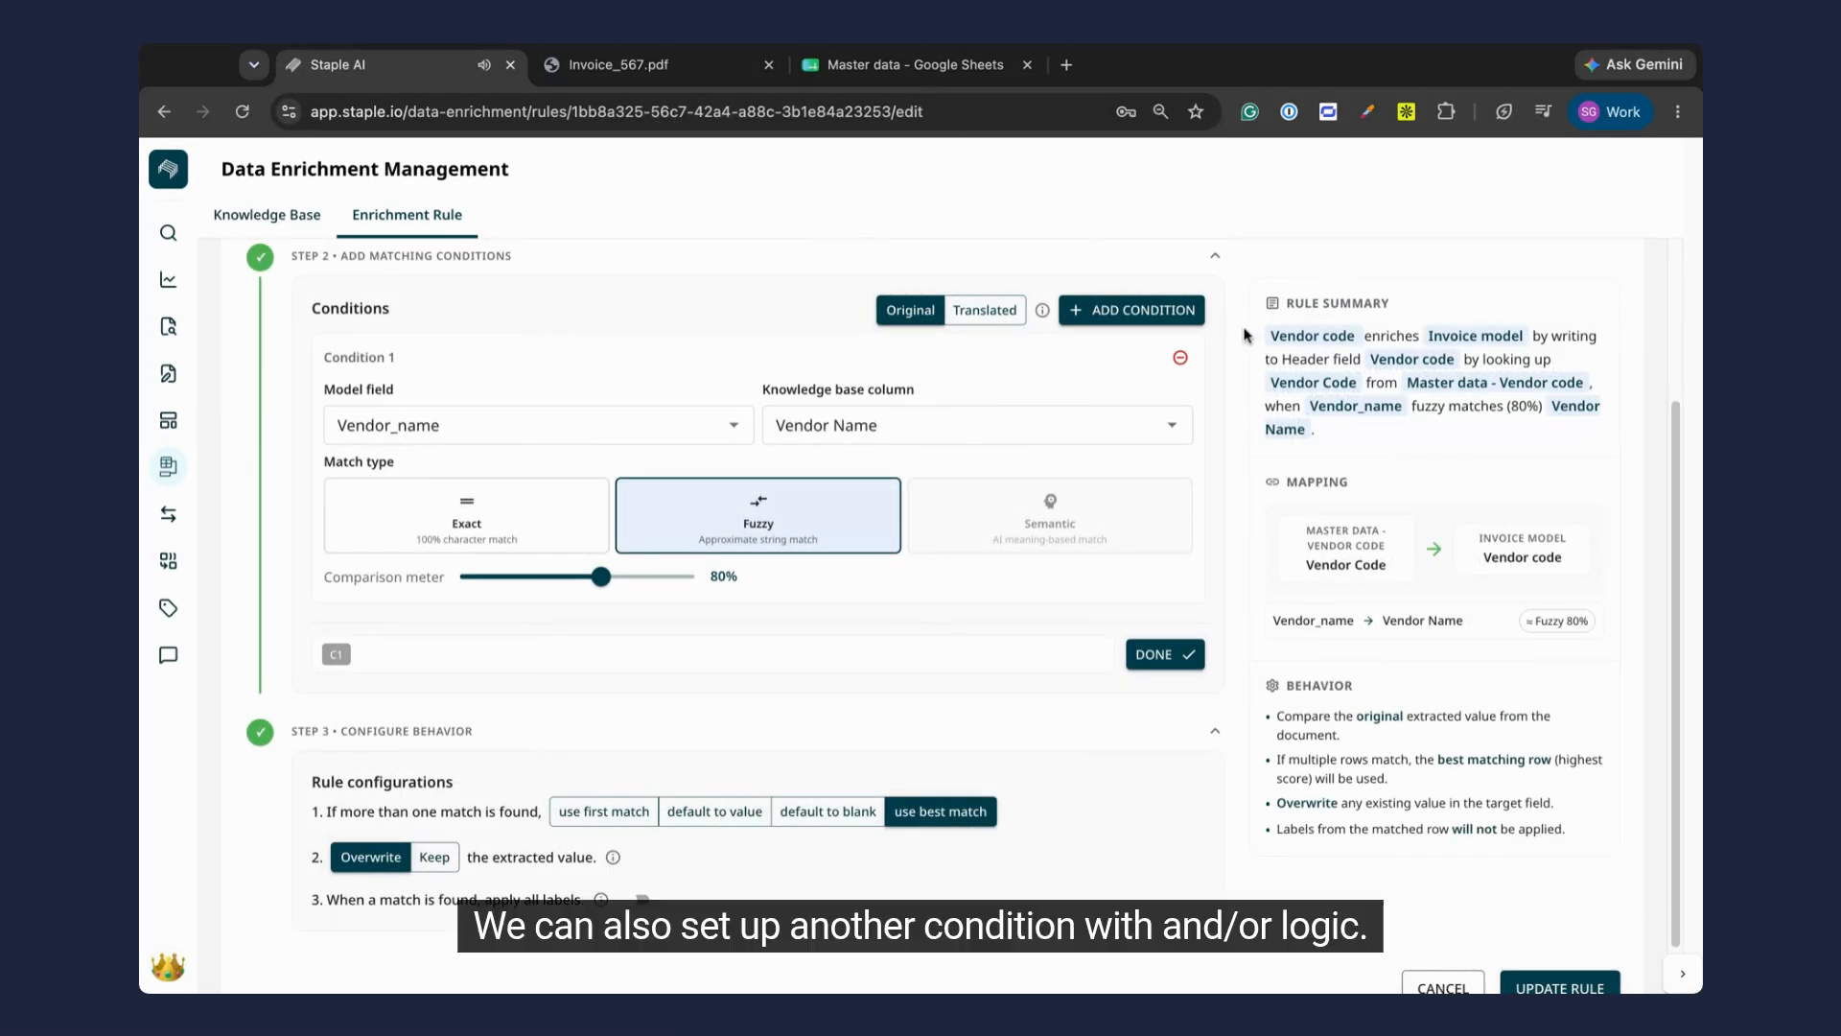
left_click(1179, 312)
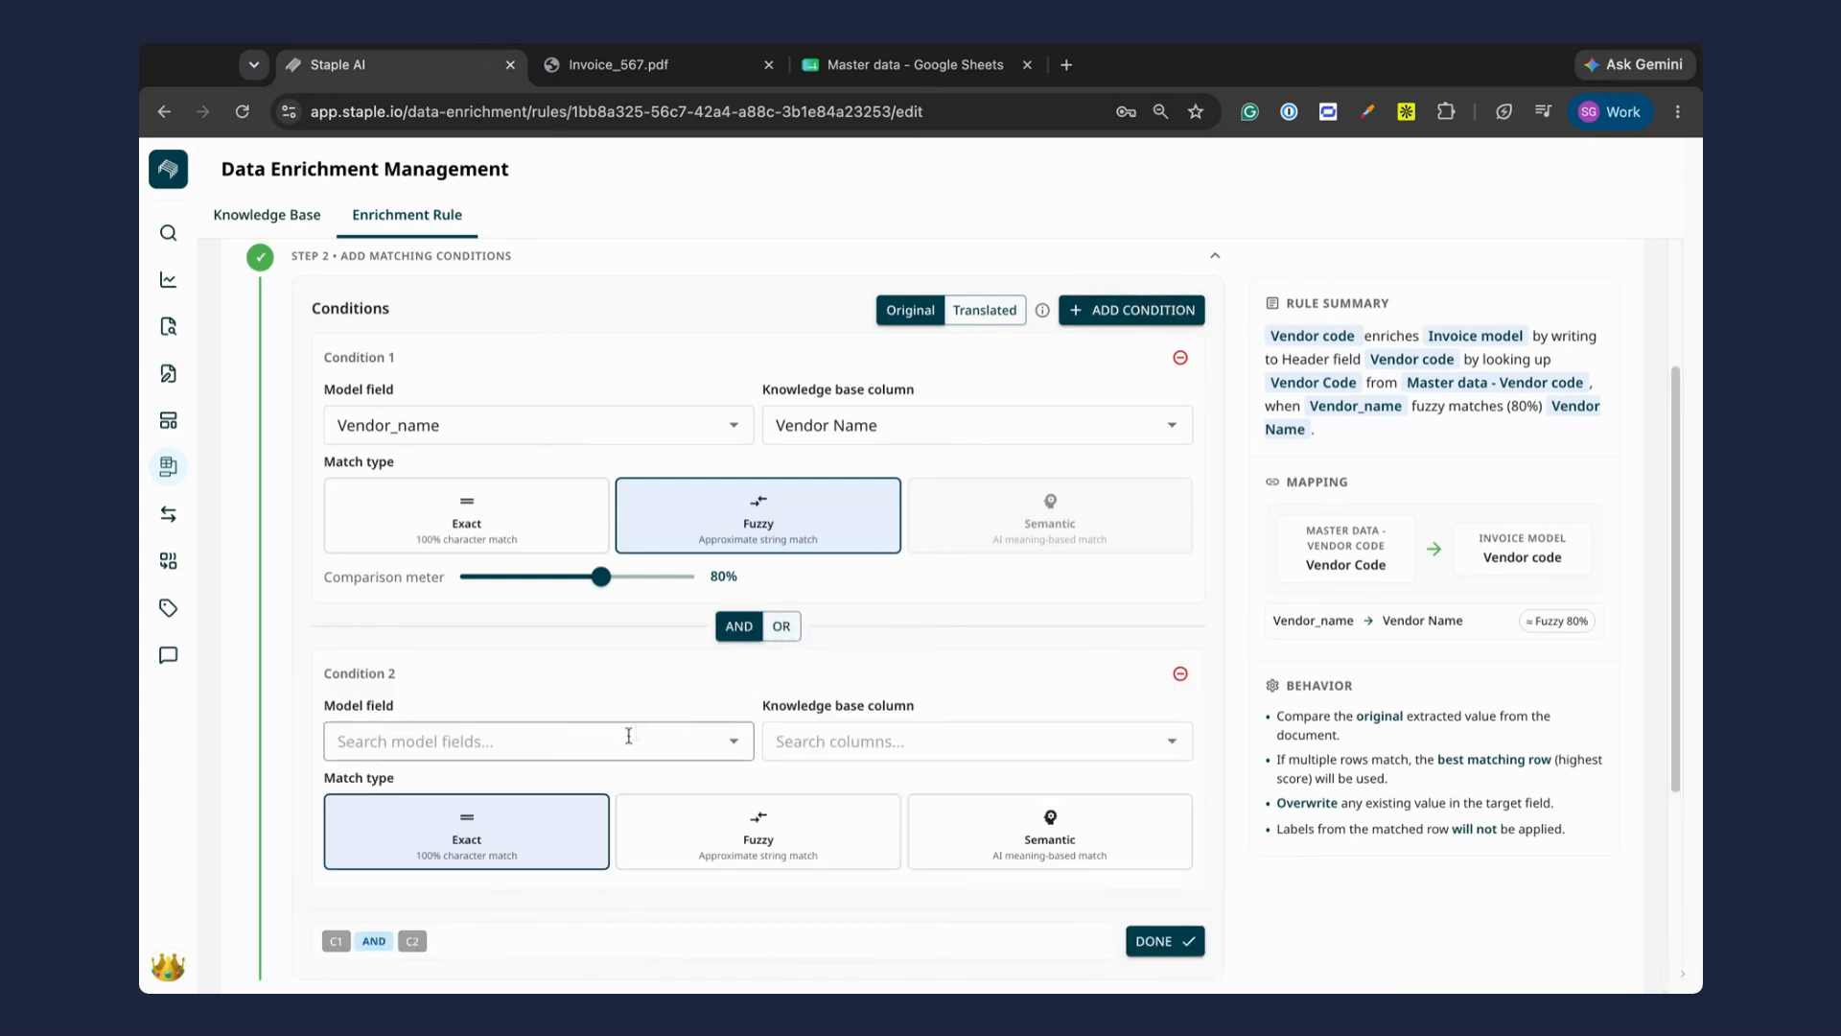
left_click(596, 747)
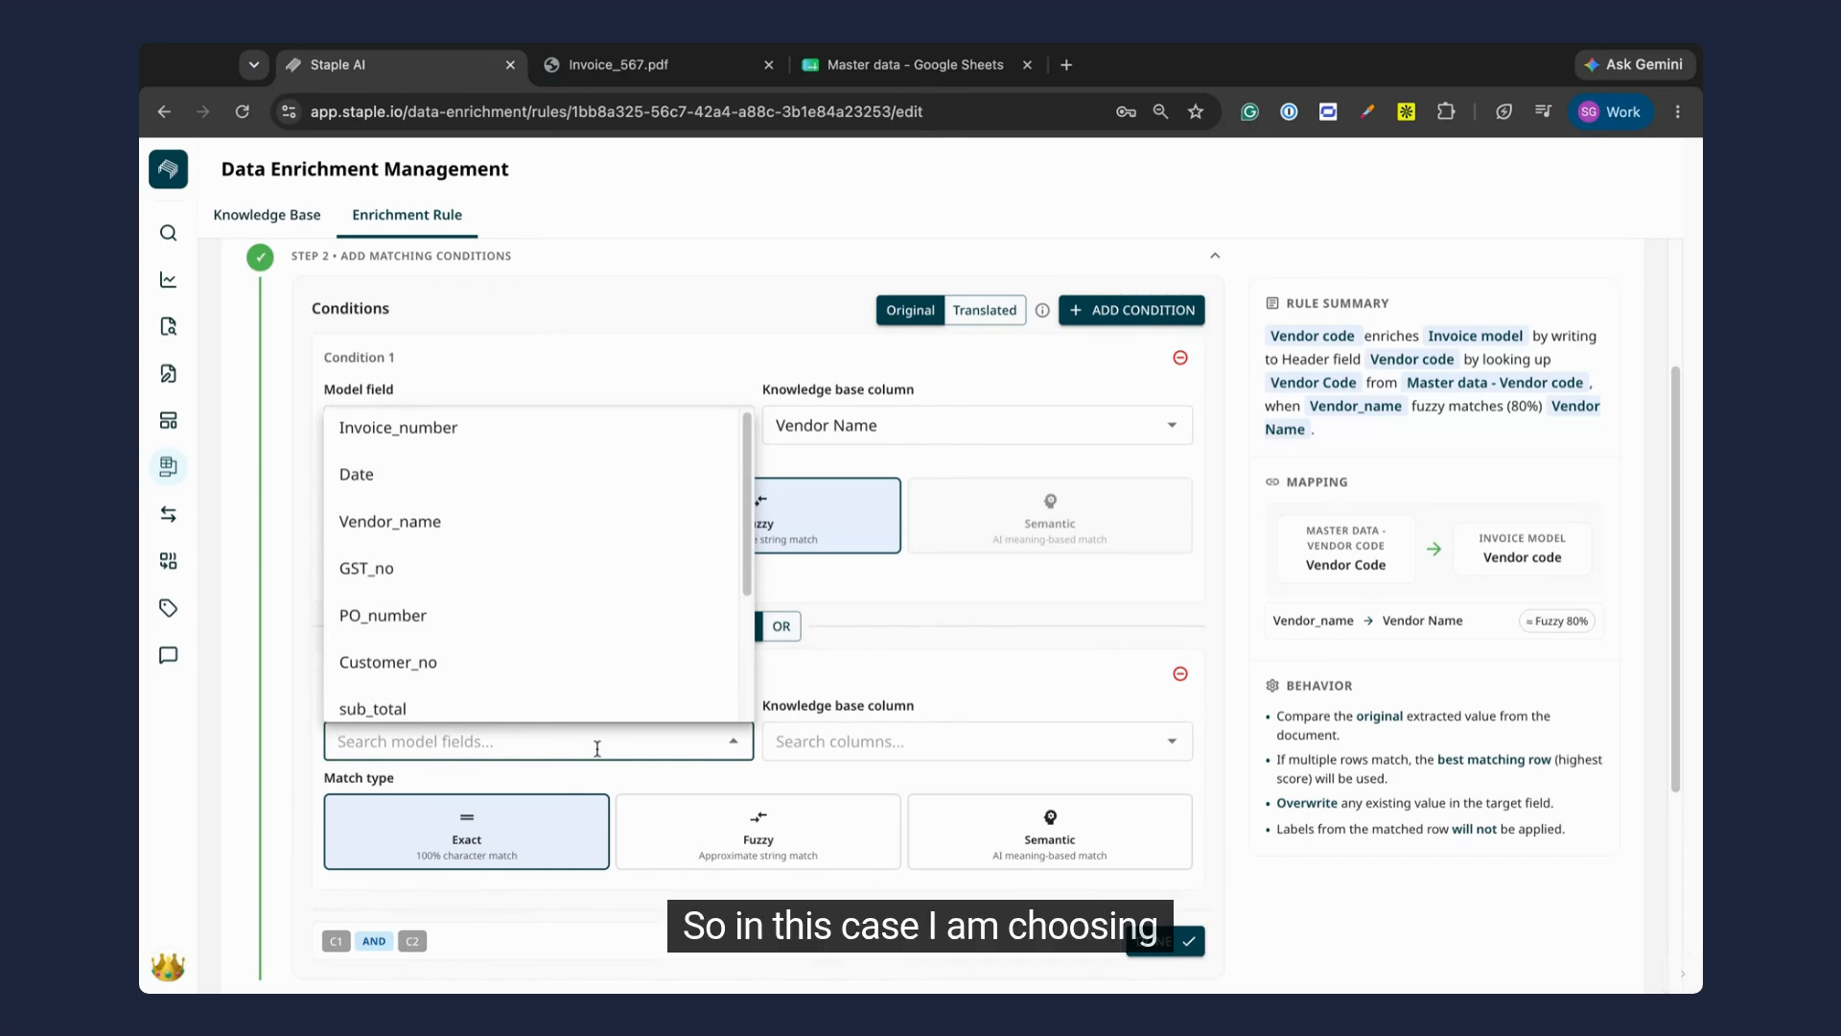
type("gst")
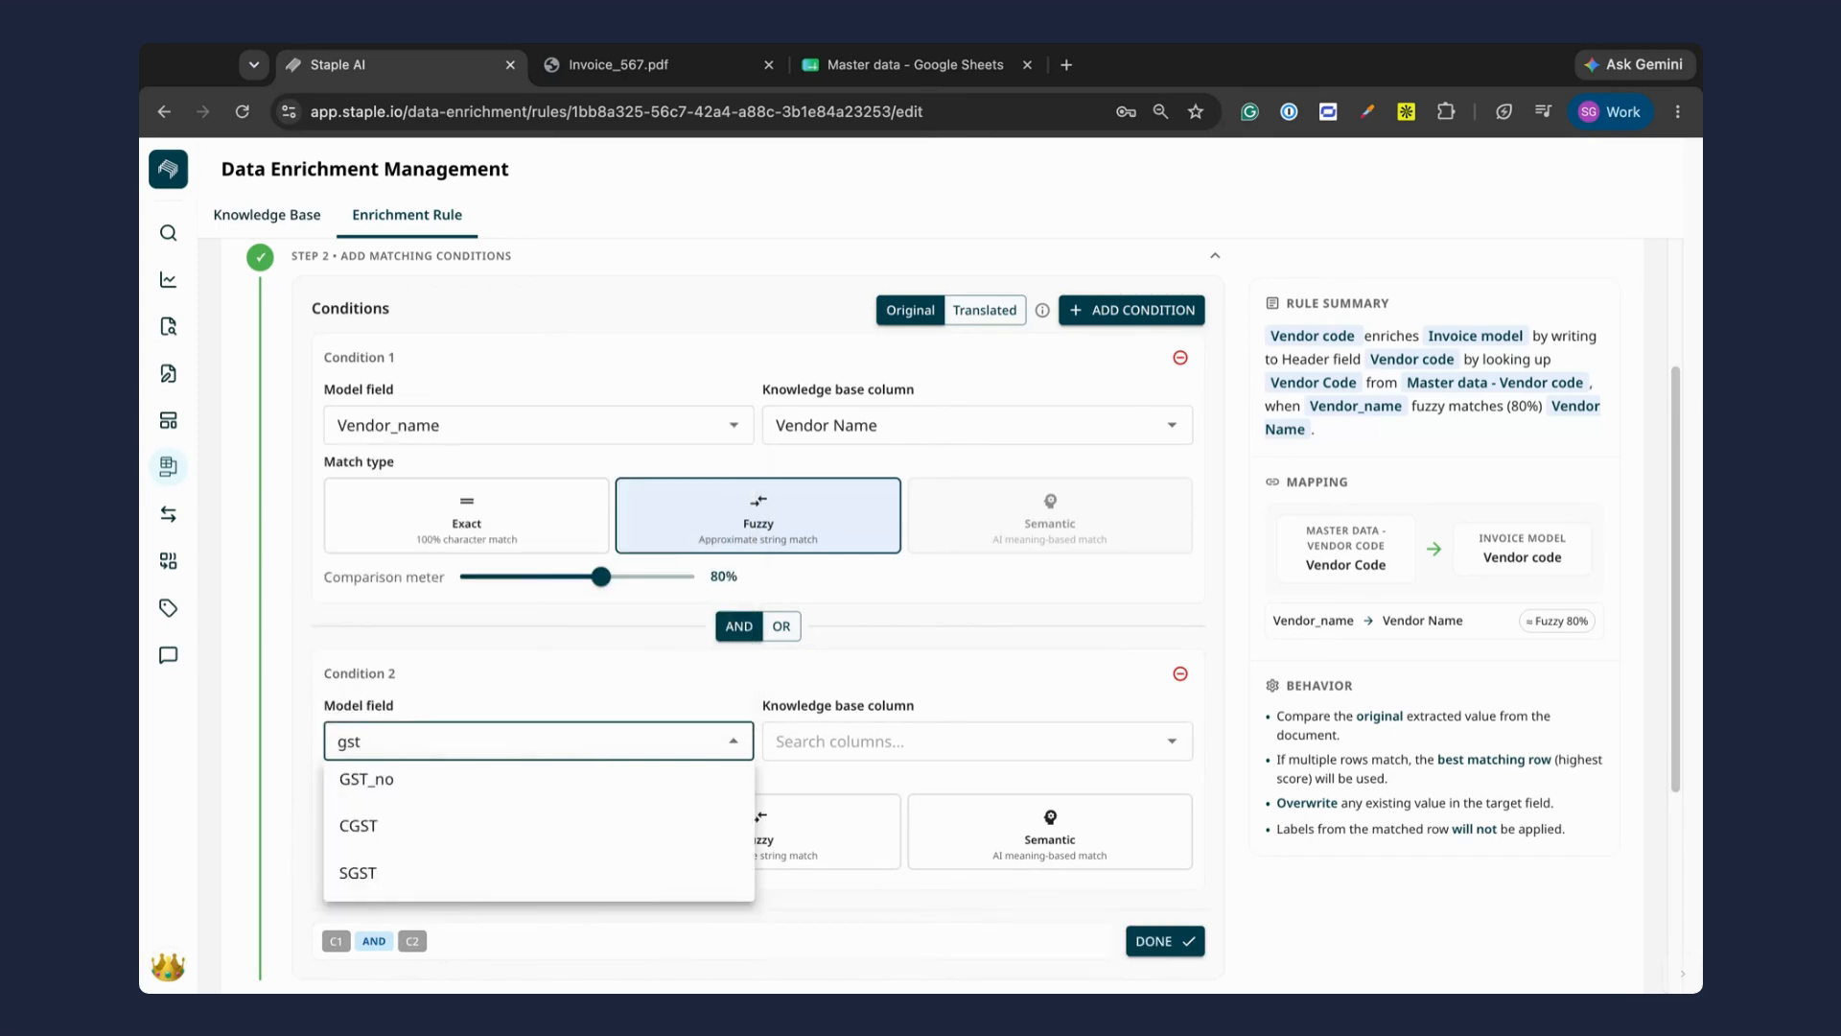
left_click(534, 779)
left_click(835, 737)
type("gst")
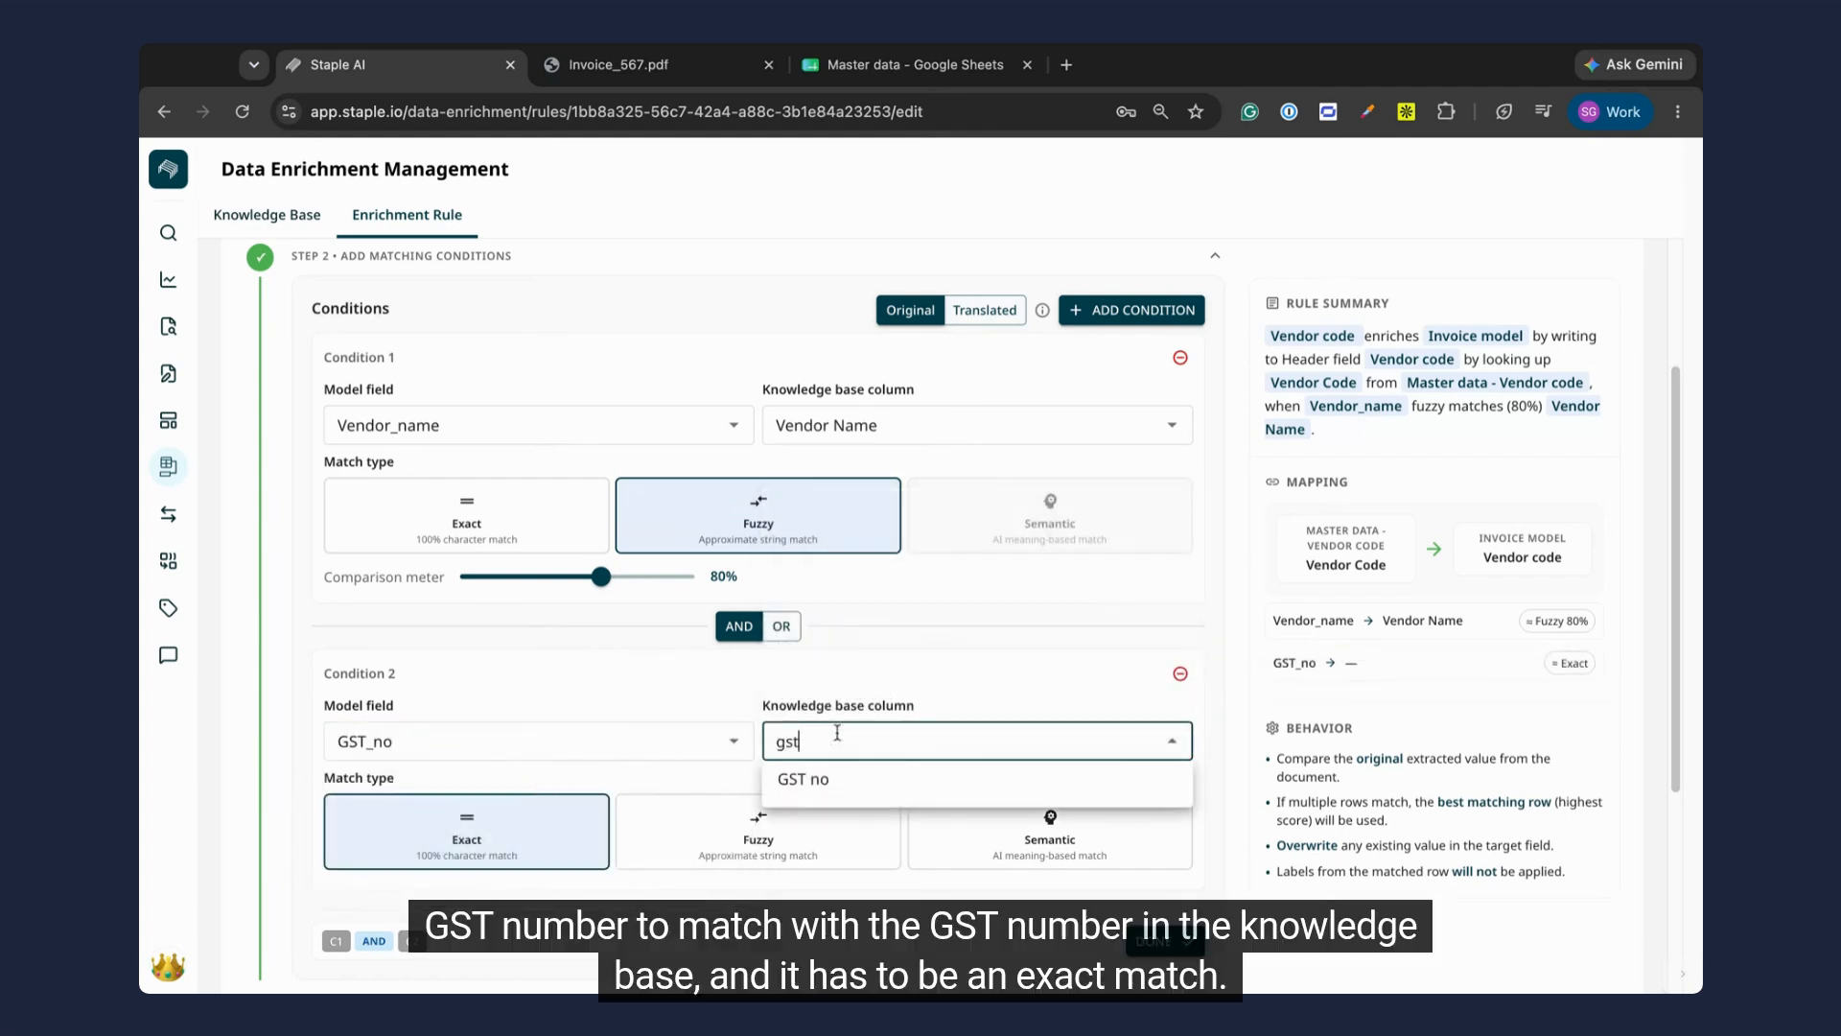
left_click(850, 781)
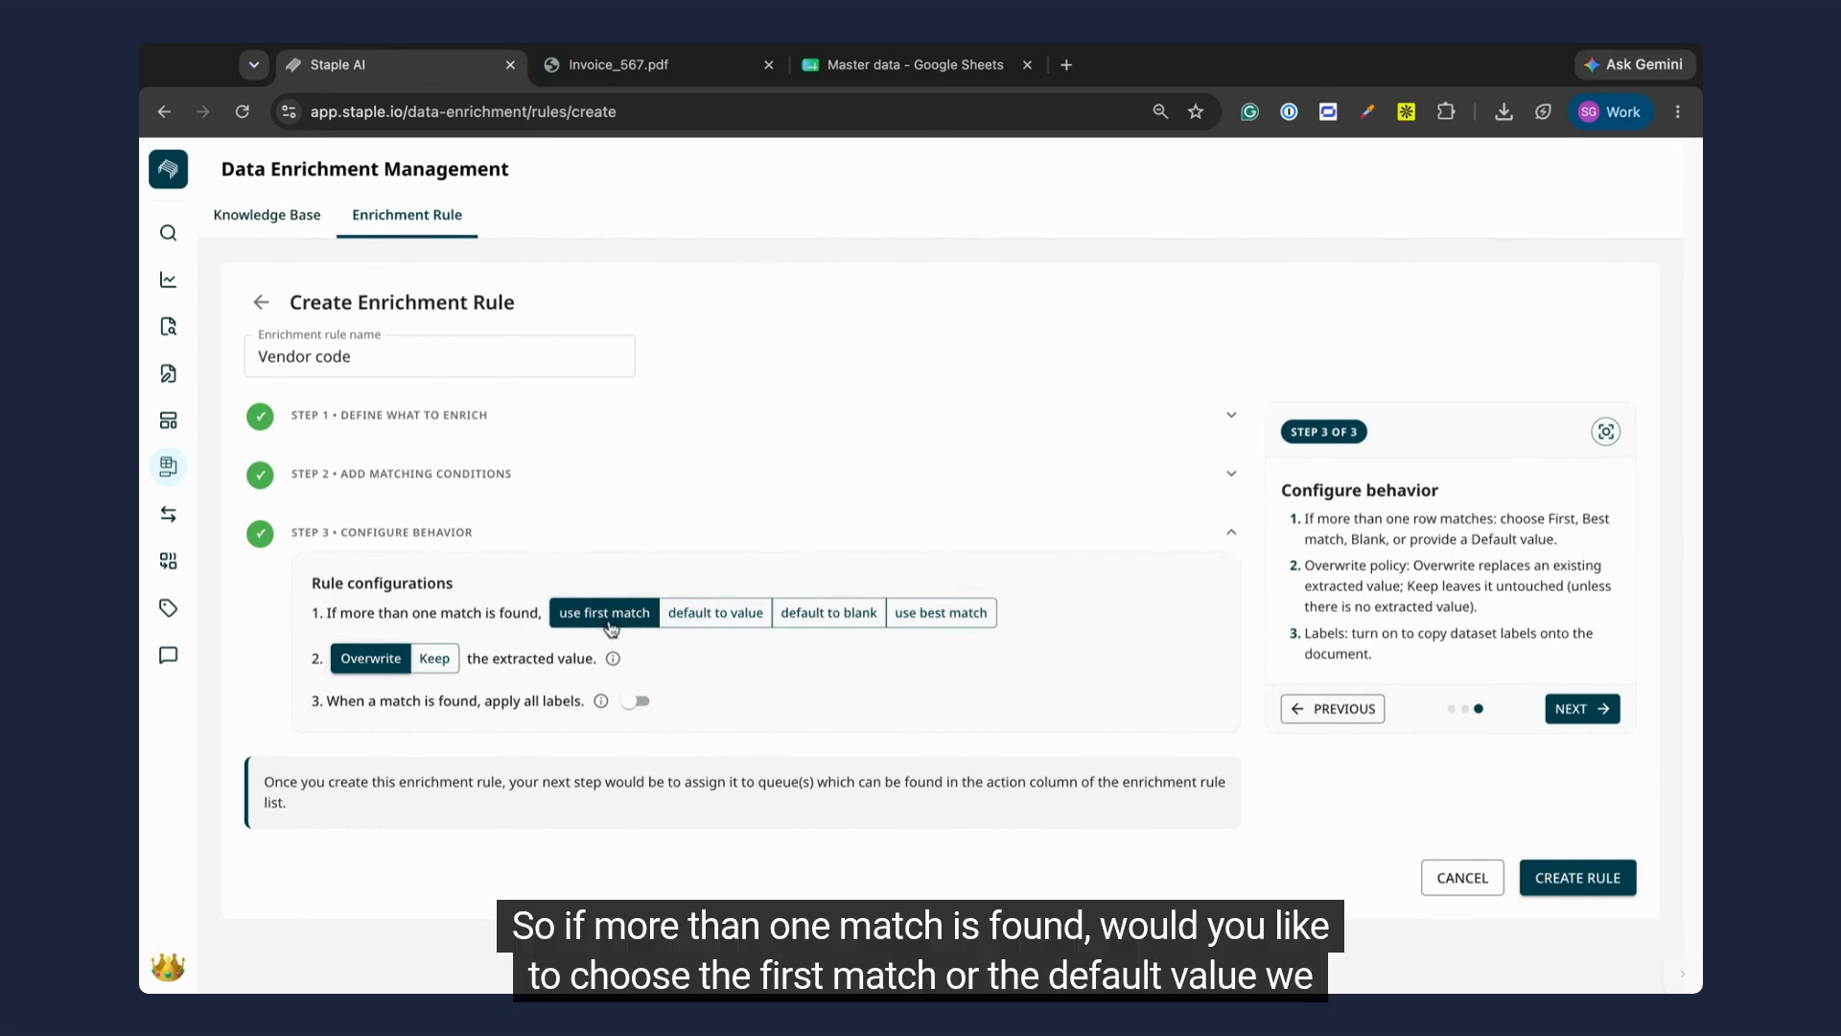
Step: Configure the rule to use the best match when more than one match is found
left_click(715, 619)
left_click(648, 674)
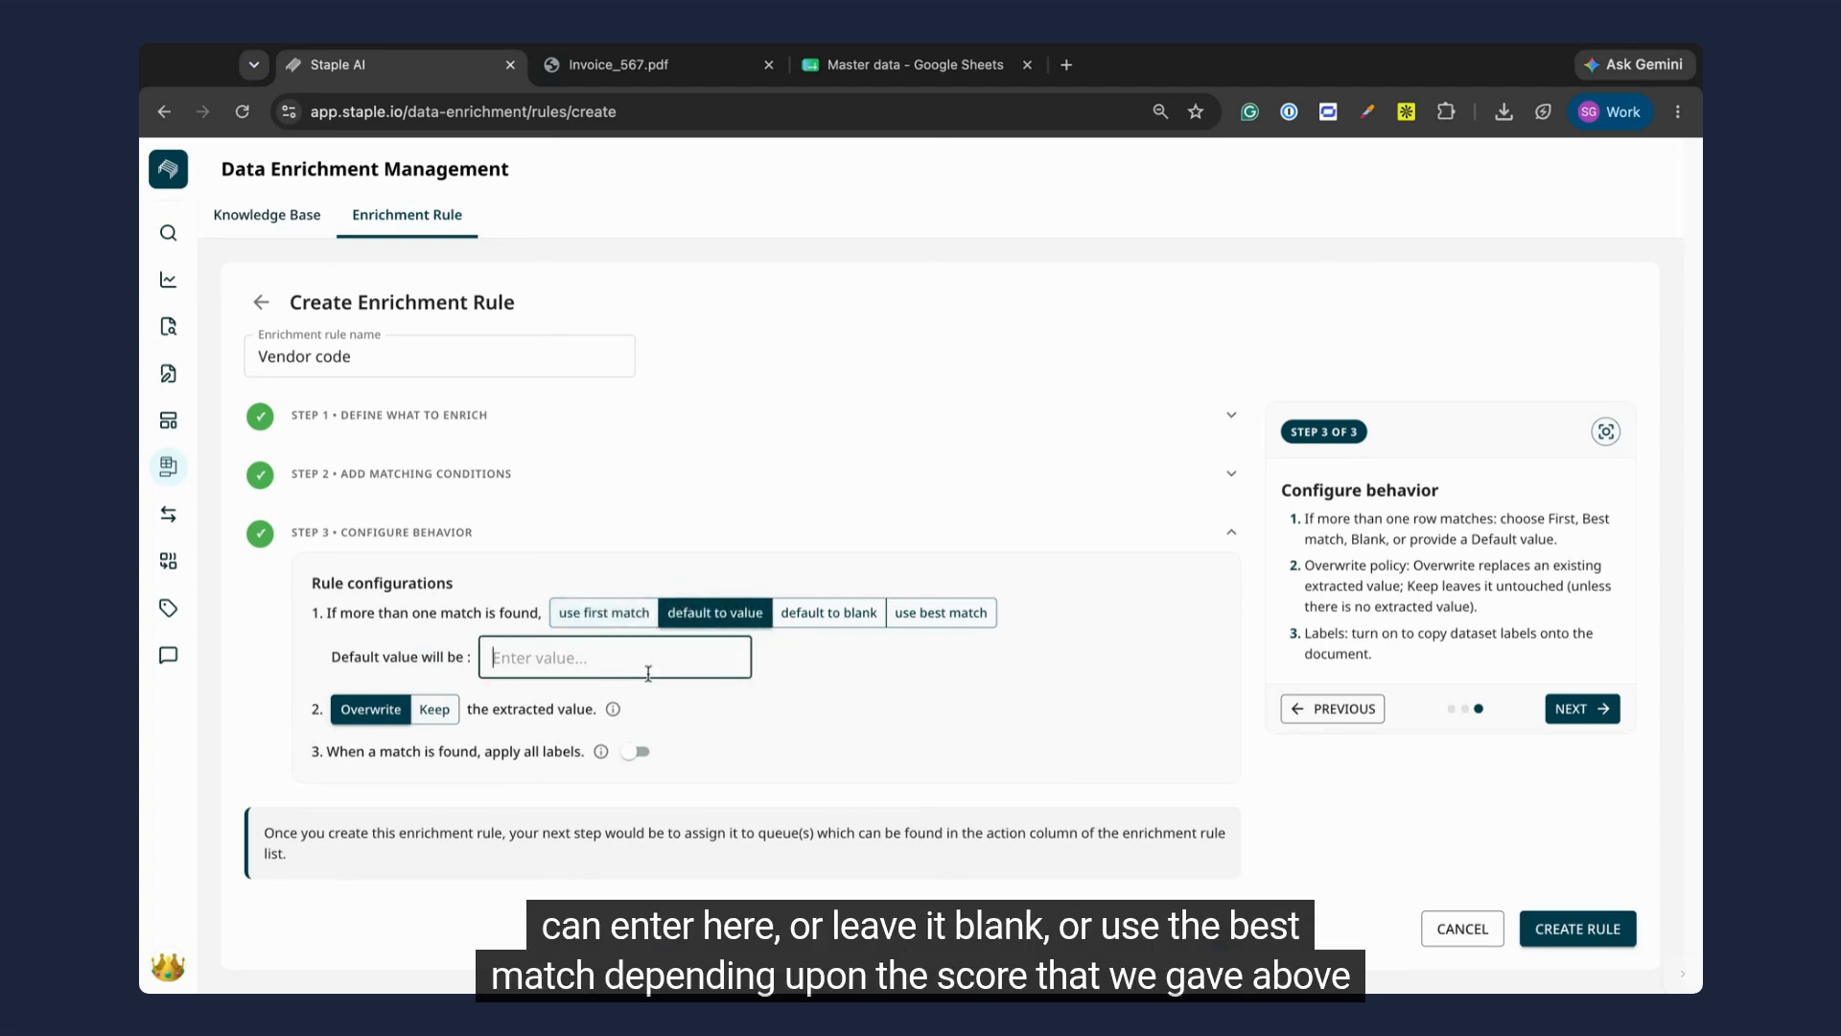
left_click(814, 621)
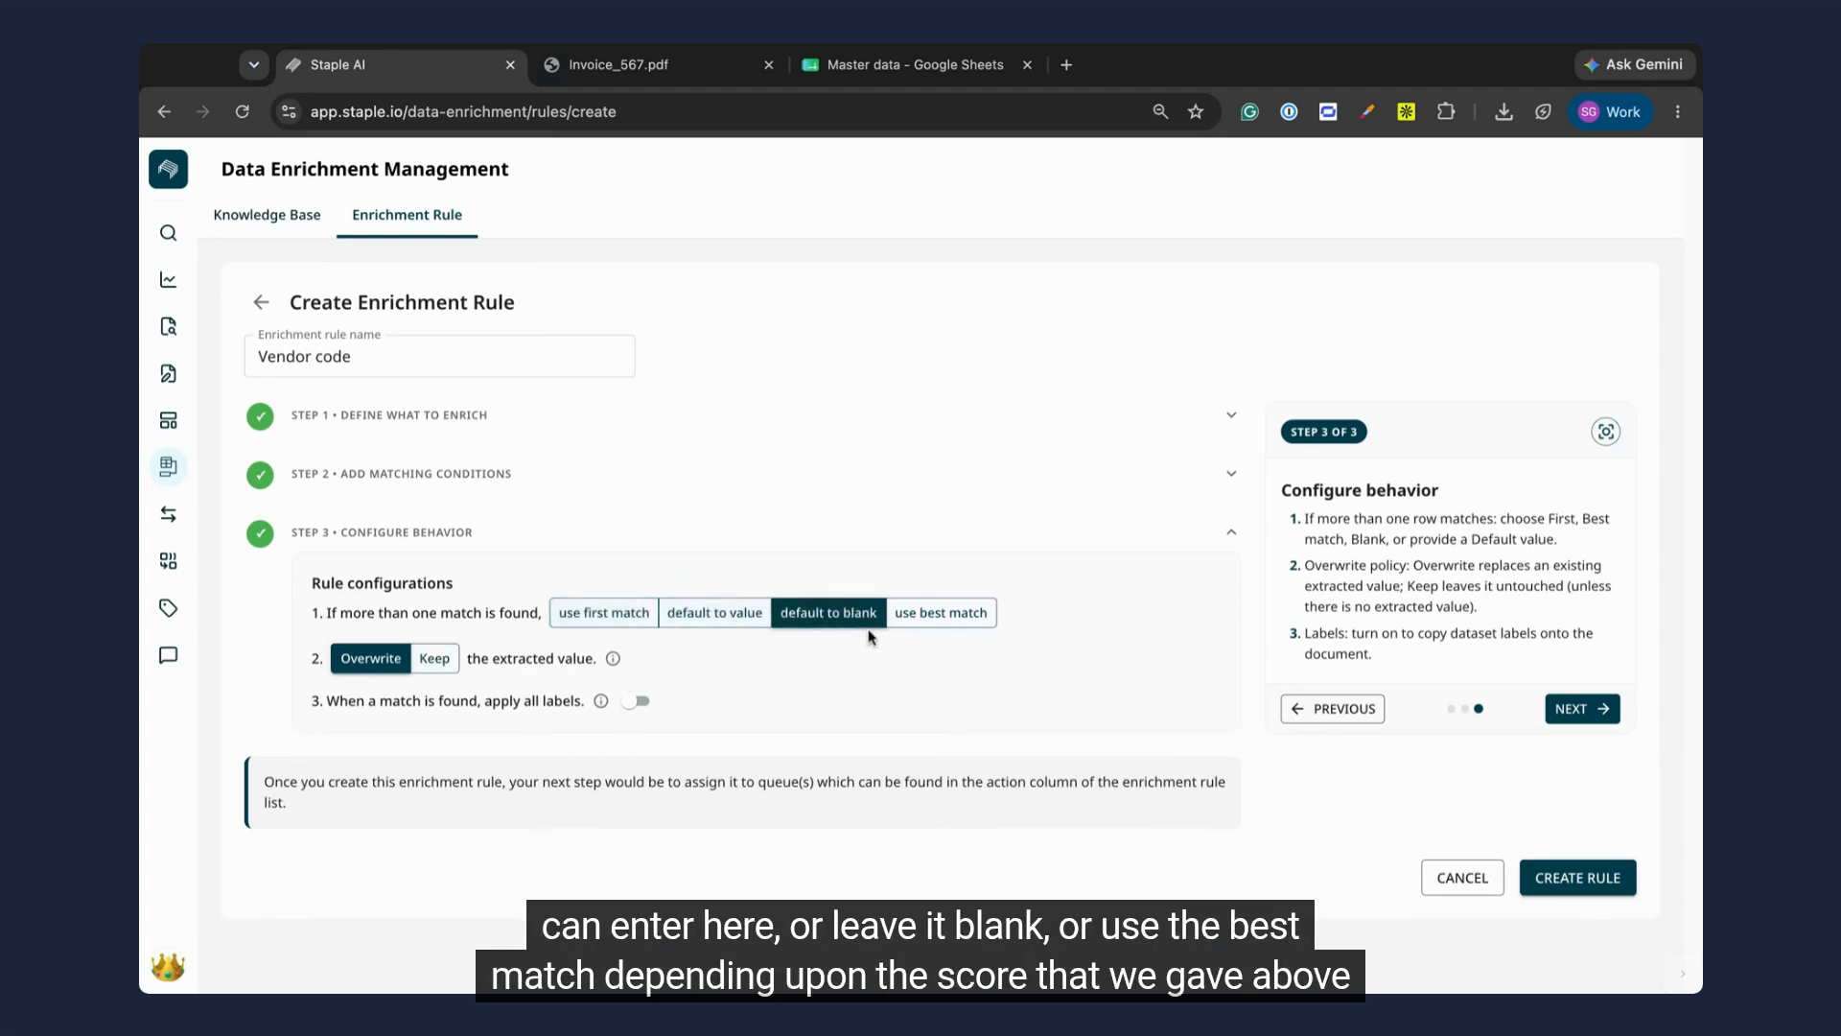
left_click(944, 618)
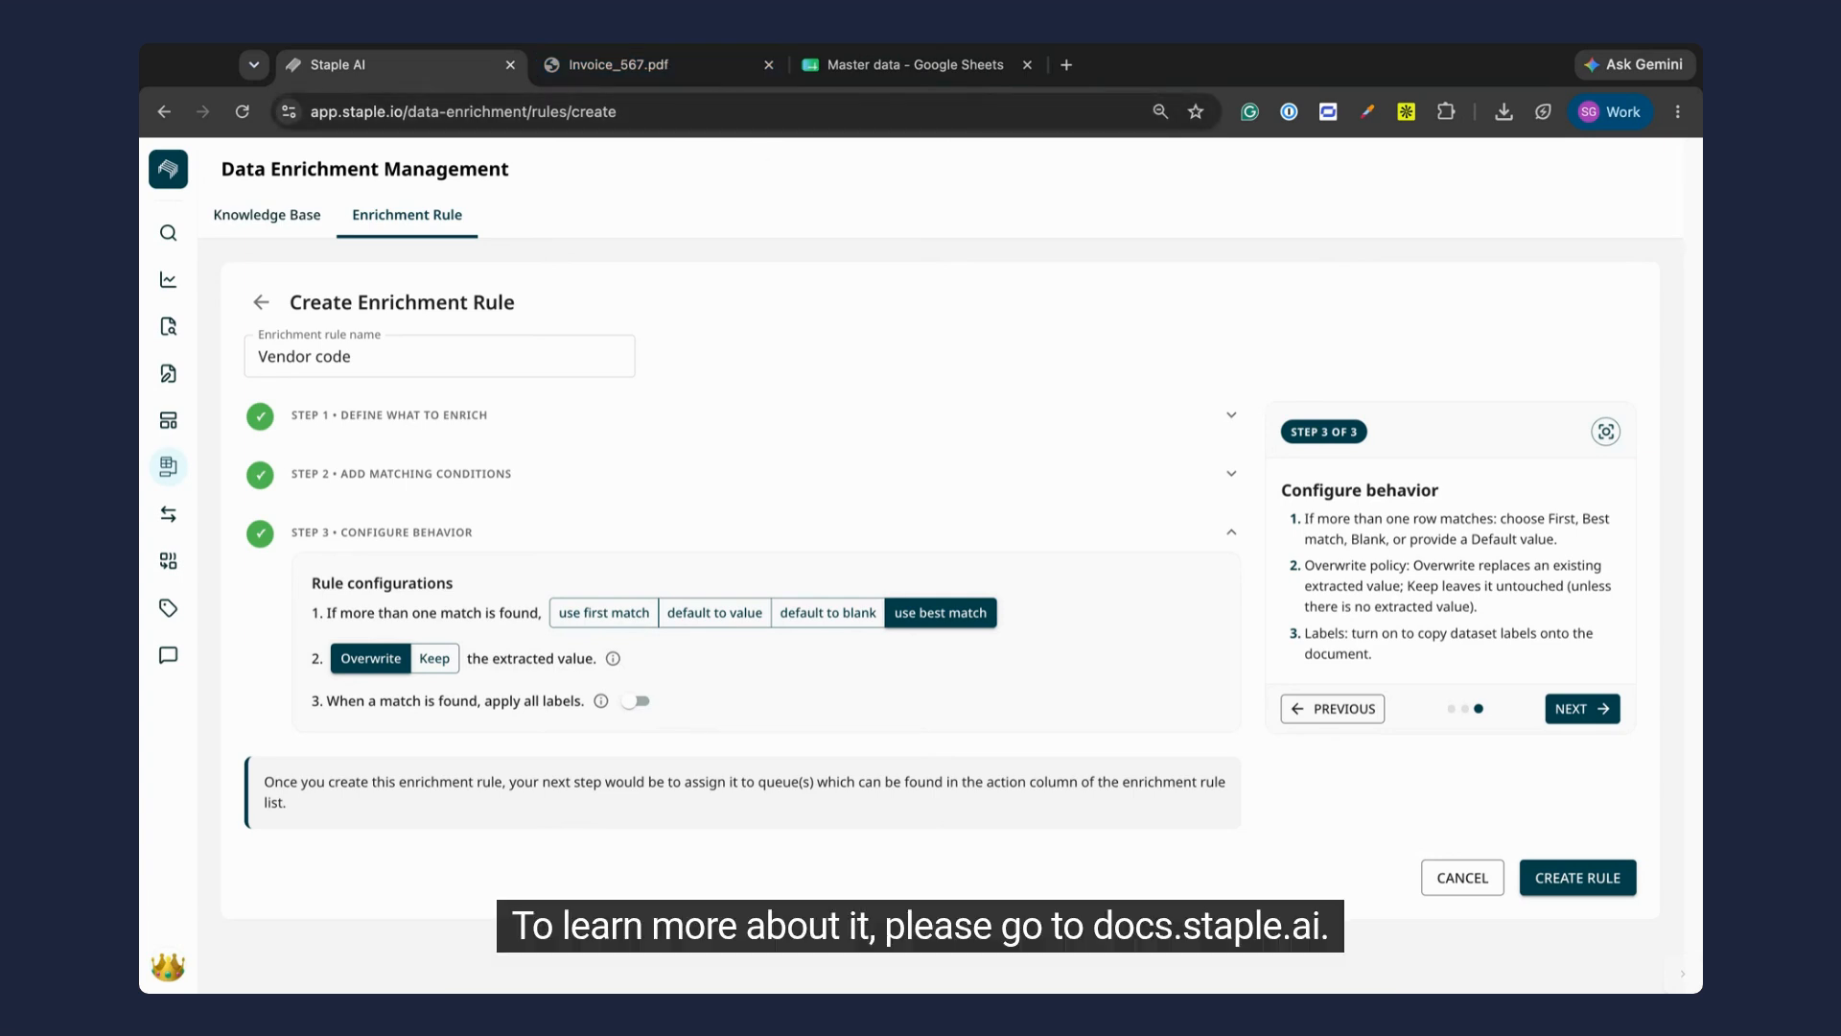
Step: Open docs.staple.ai in a new browser tab and view the Prerequisites article "Classify documents automatically using labels"
left_click(1066, 64)
type("docs.")
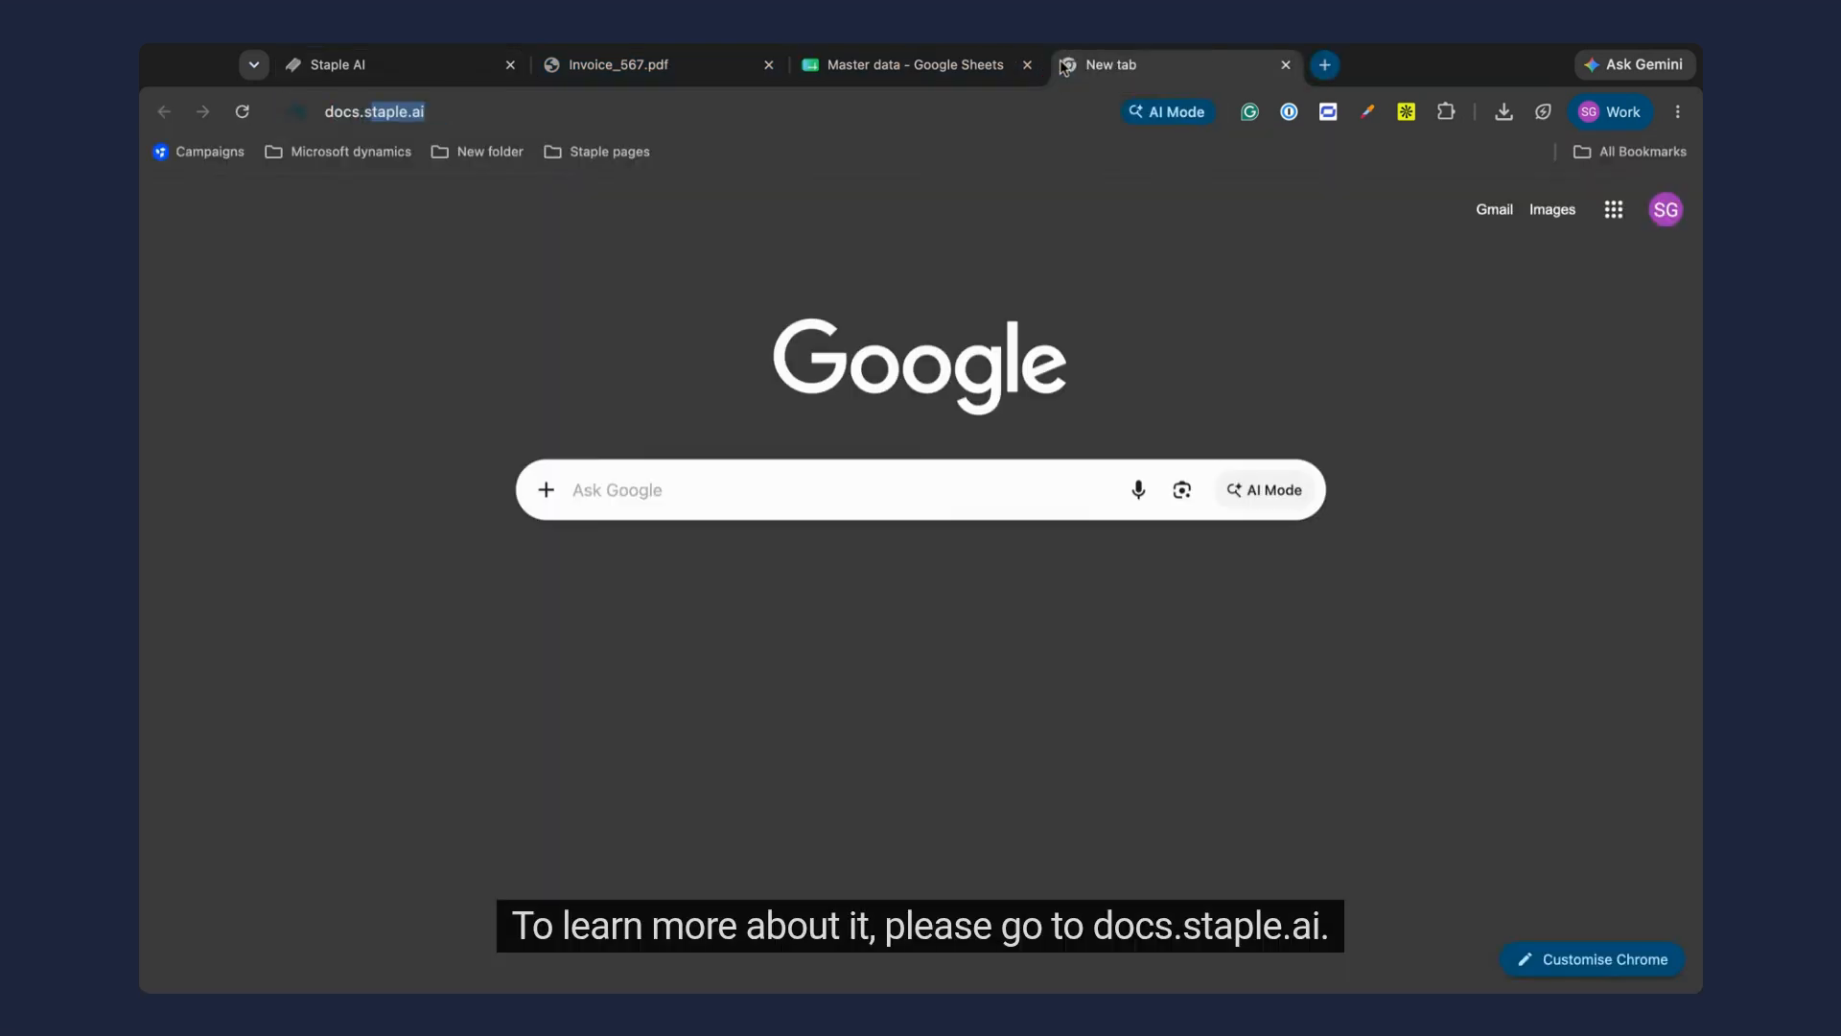
key("Return")
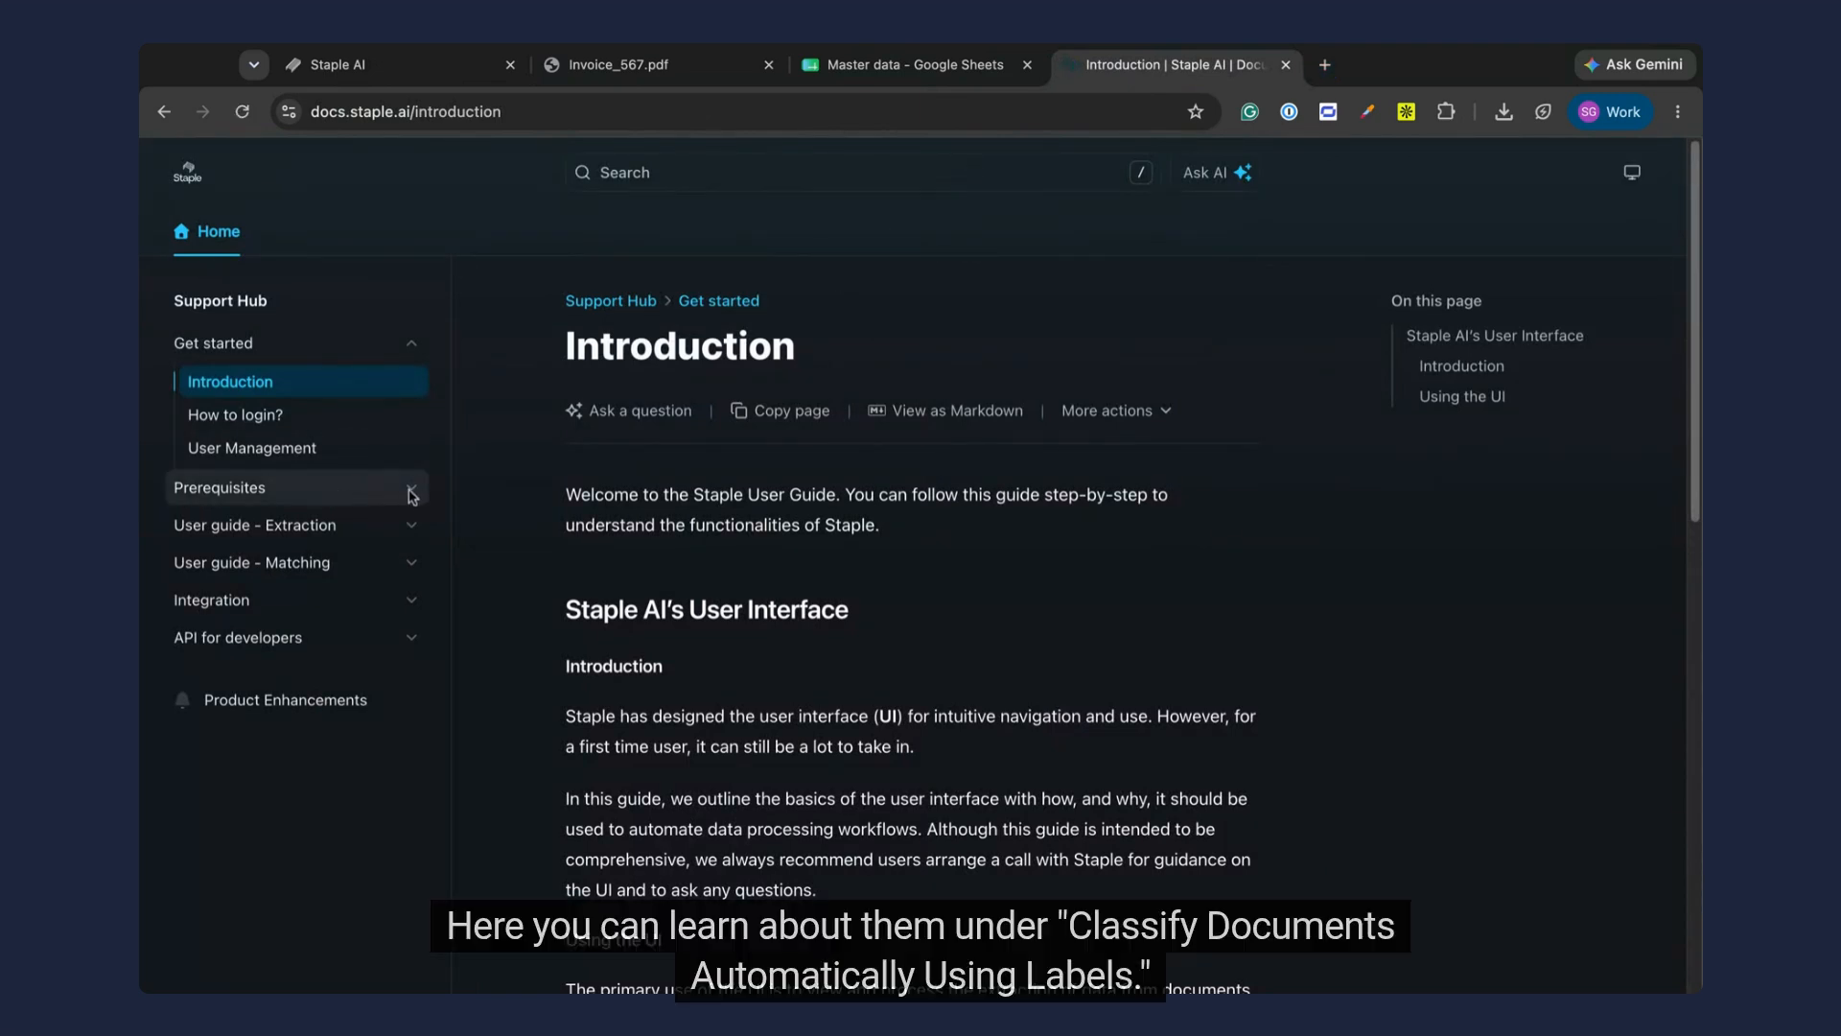
left_click(411, 491)
left_click(286, 652)
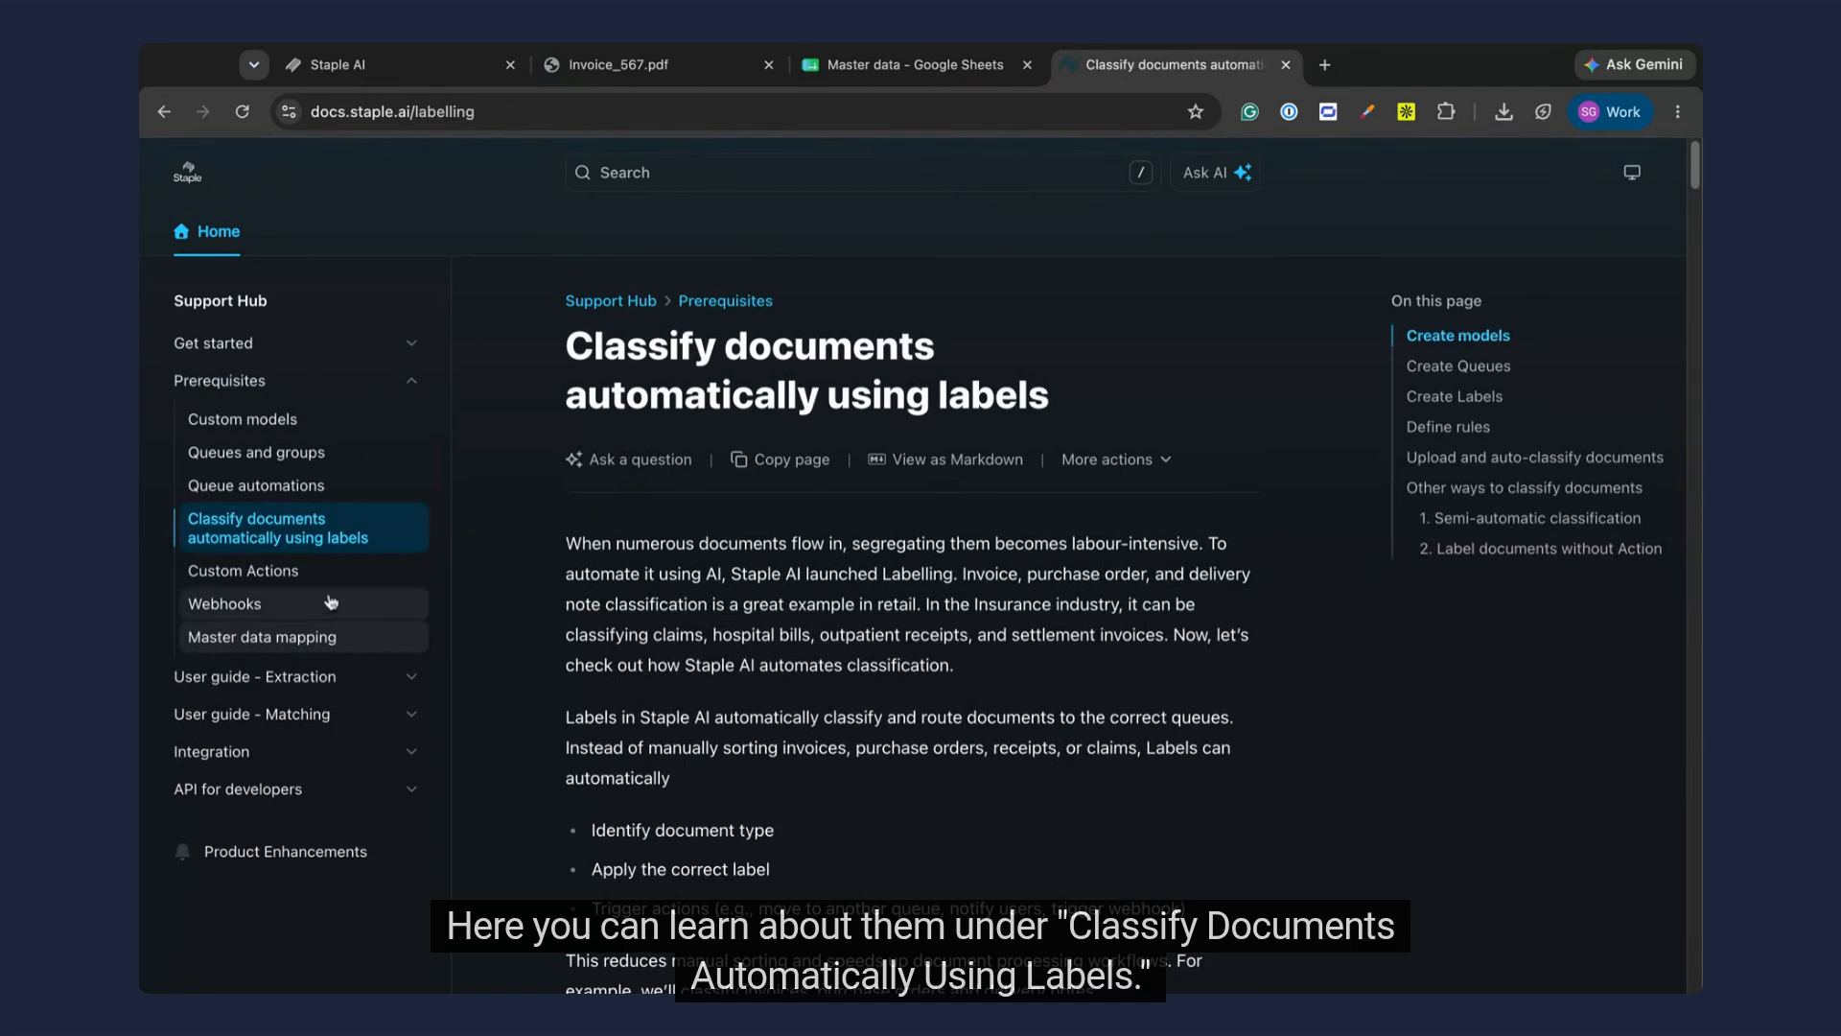
scroll(867, 518, "down", 8)
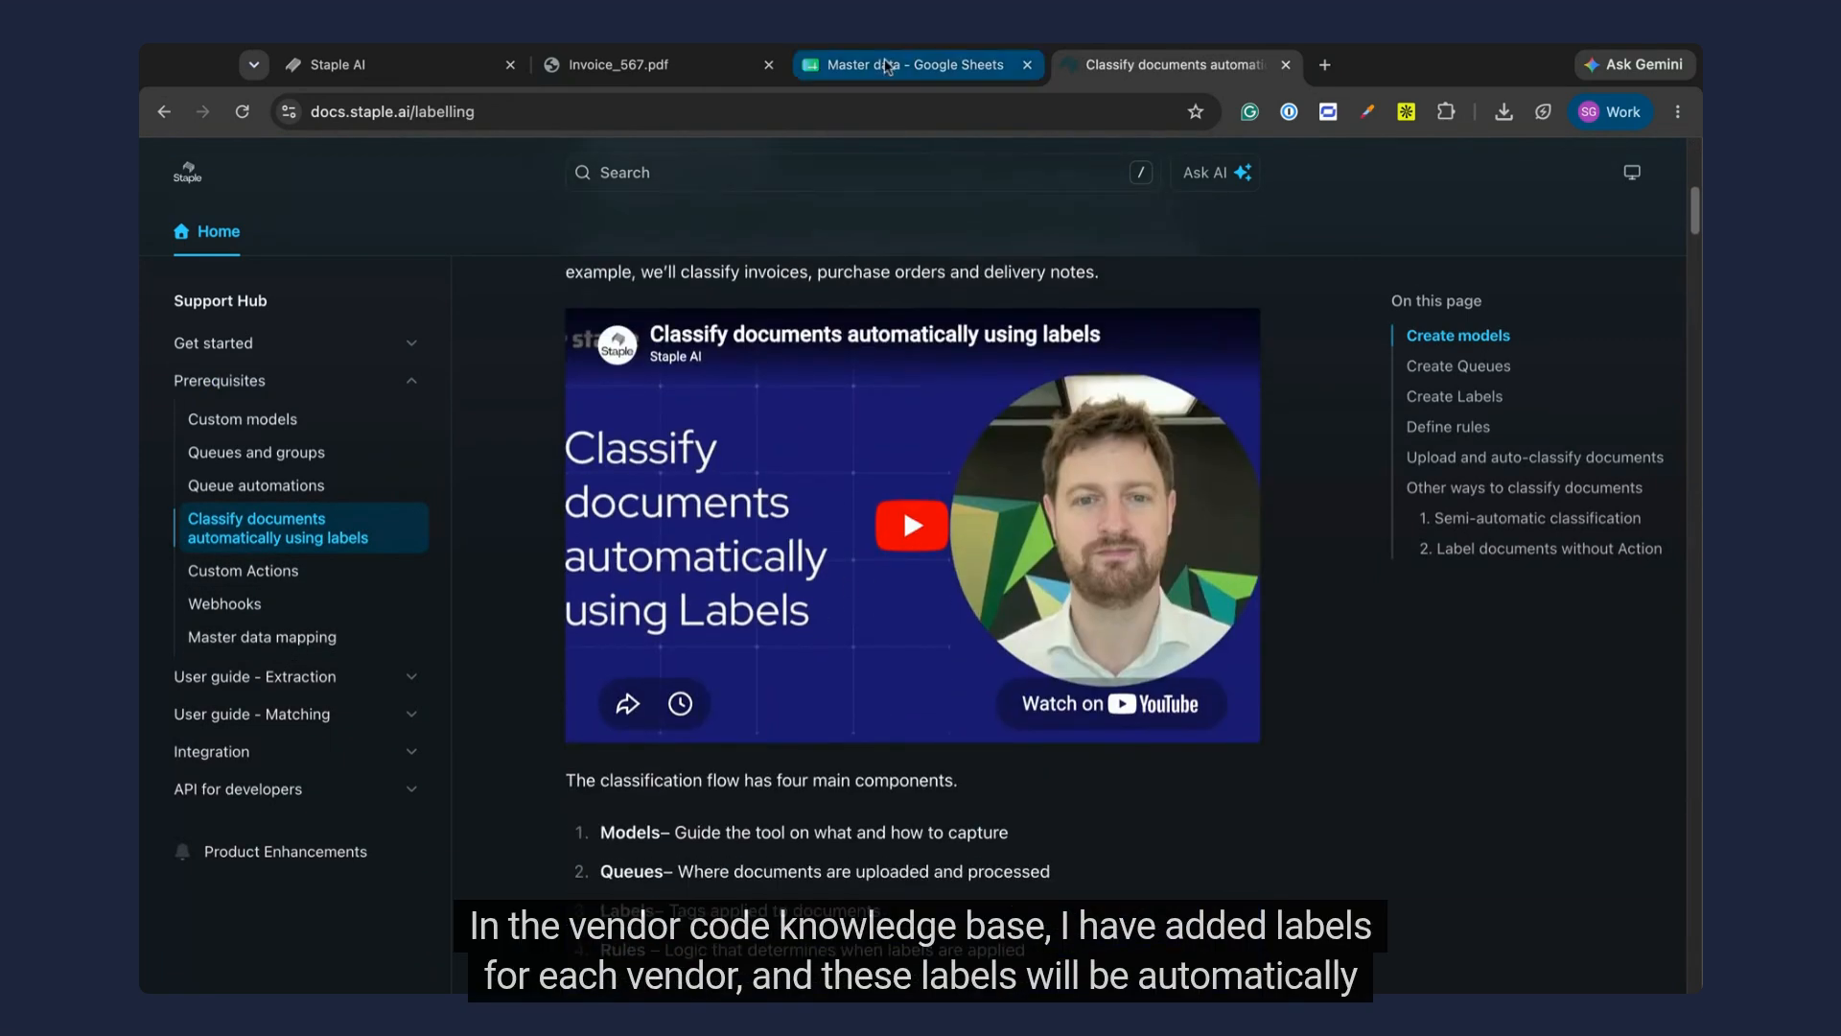
Step: Switch to the Master data spreadsheet in Google Sheets and examine the Label 1 column of the Vendor code sheet
left_click(880, 70)
left_click(388, 974)
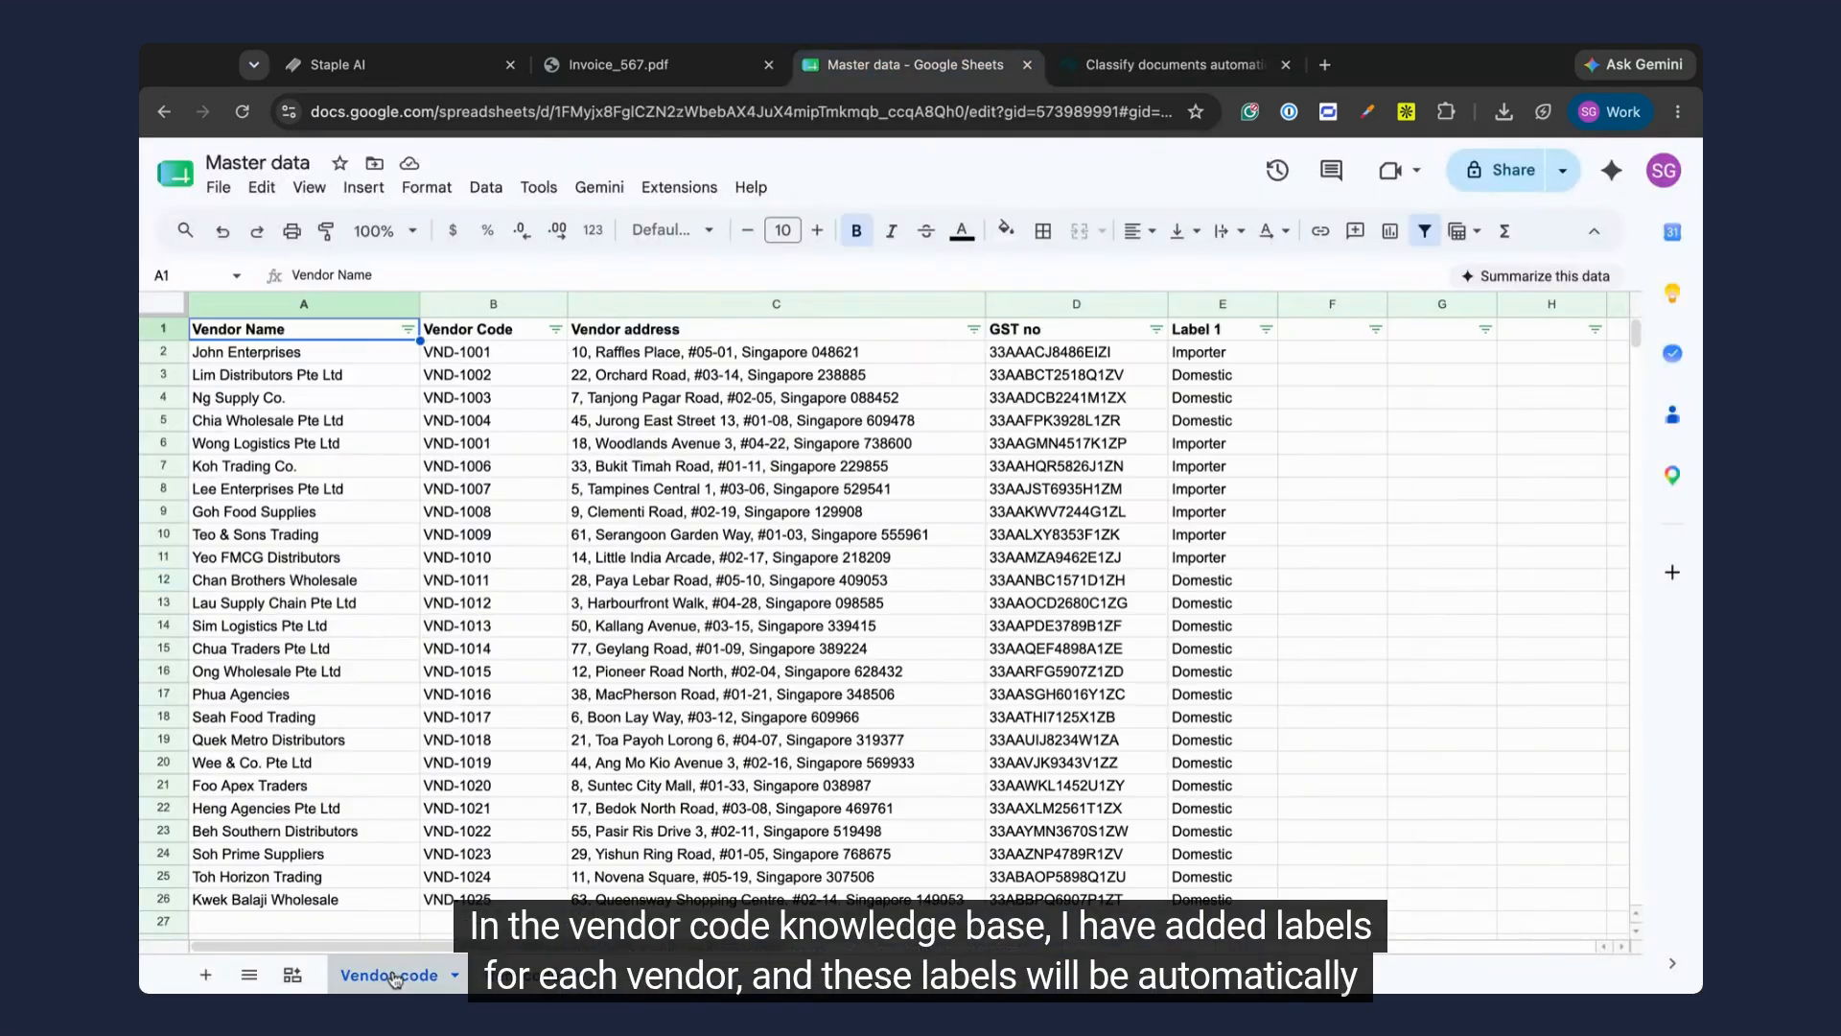
left_click(1215, 358)
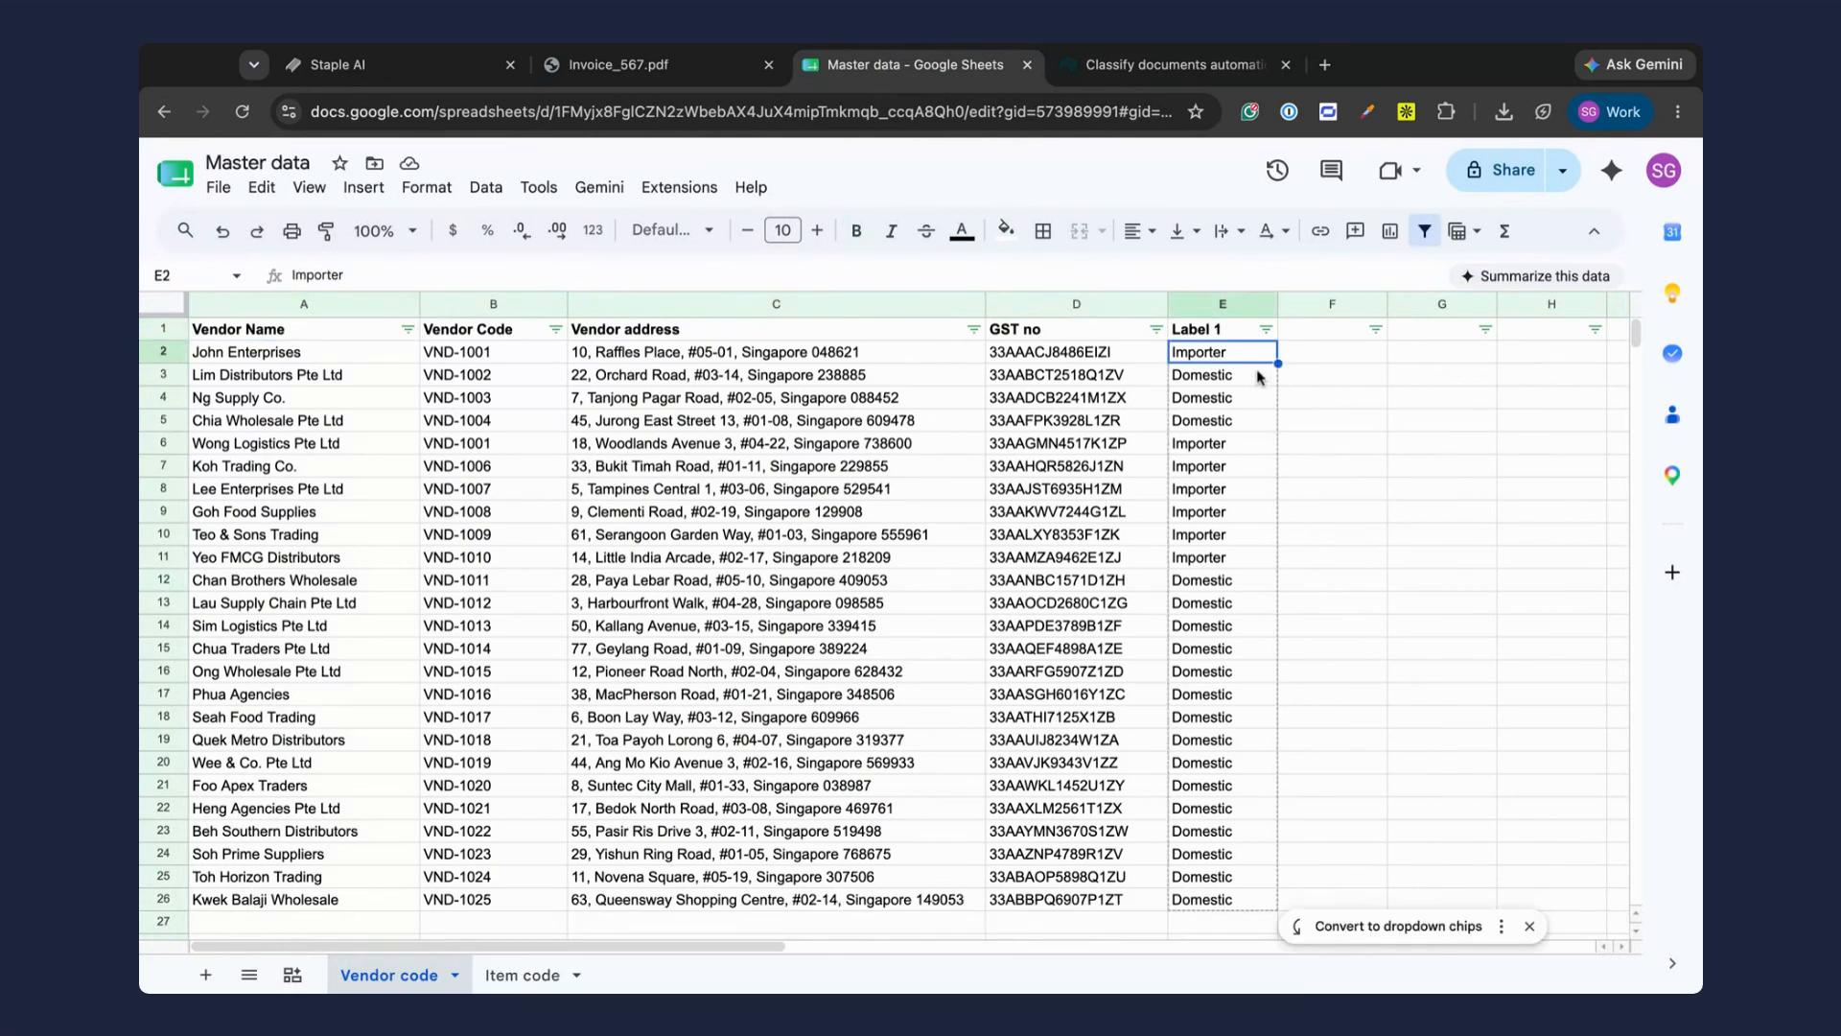
Step: Return to Staple AI, create the Vendor code rule and assign it to the Sales invoice queue
left_click(363, 65)
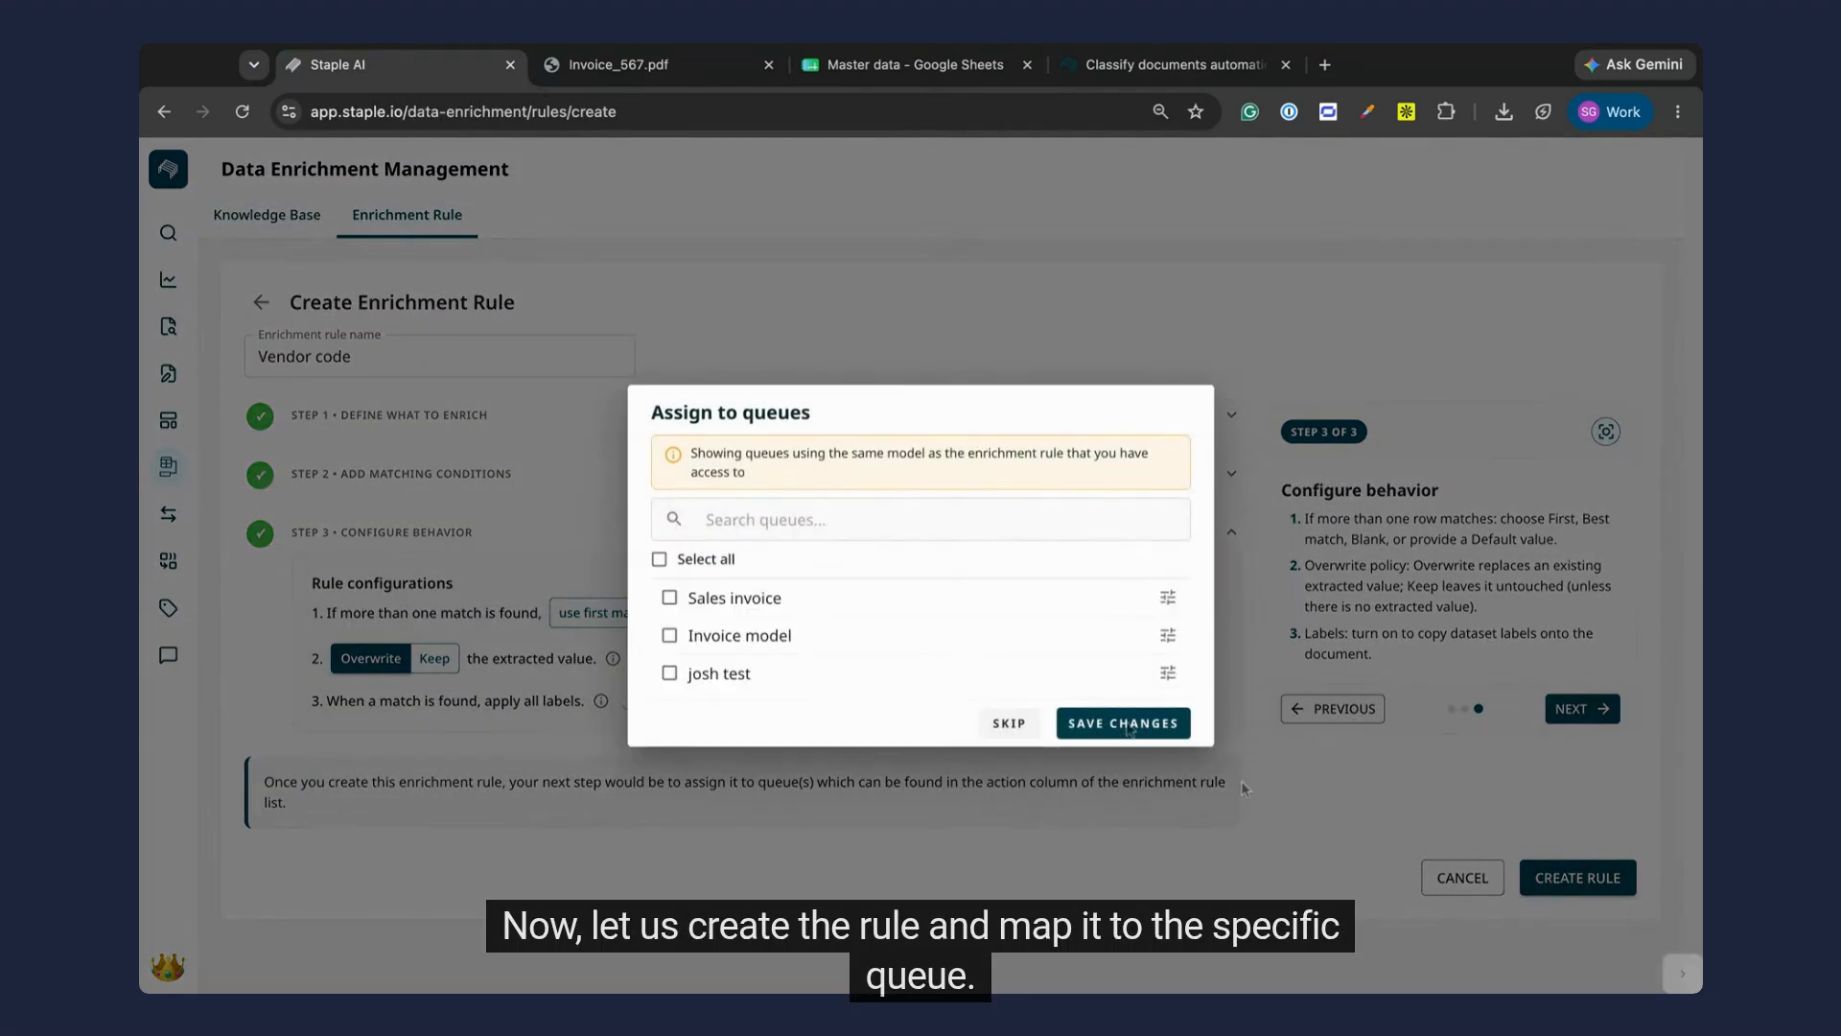
left_click(738, 601)
left_click(1159, 726)
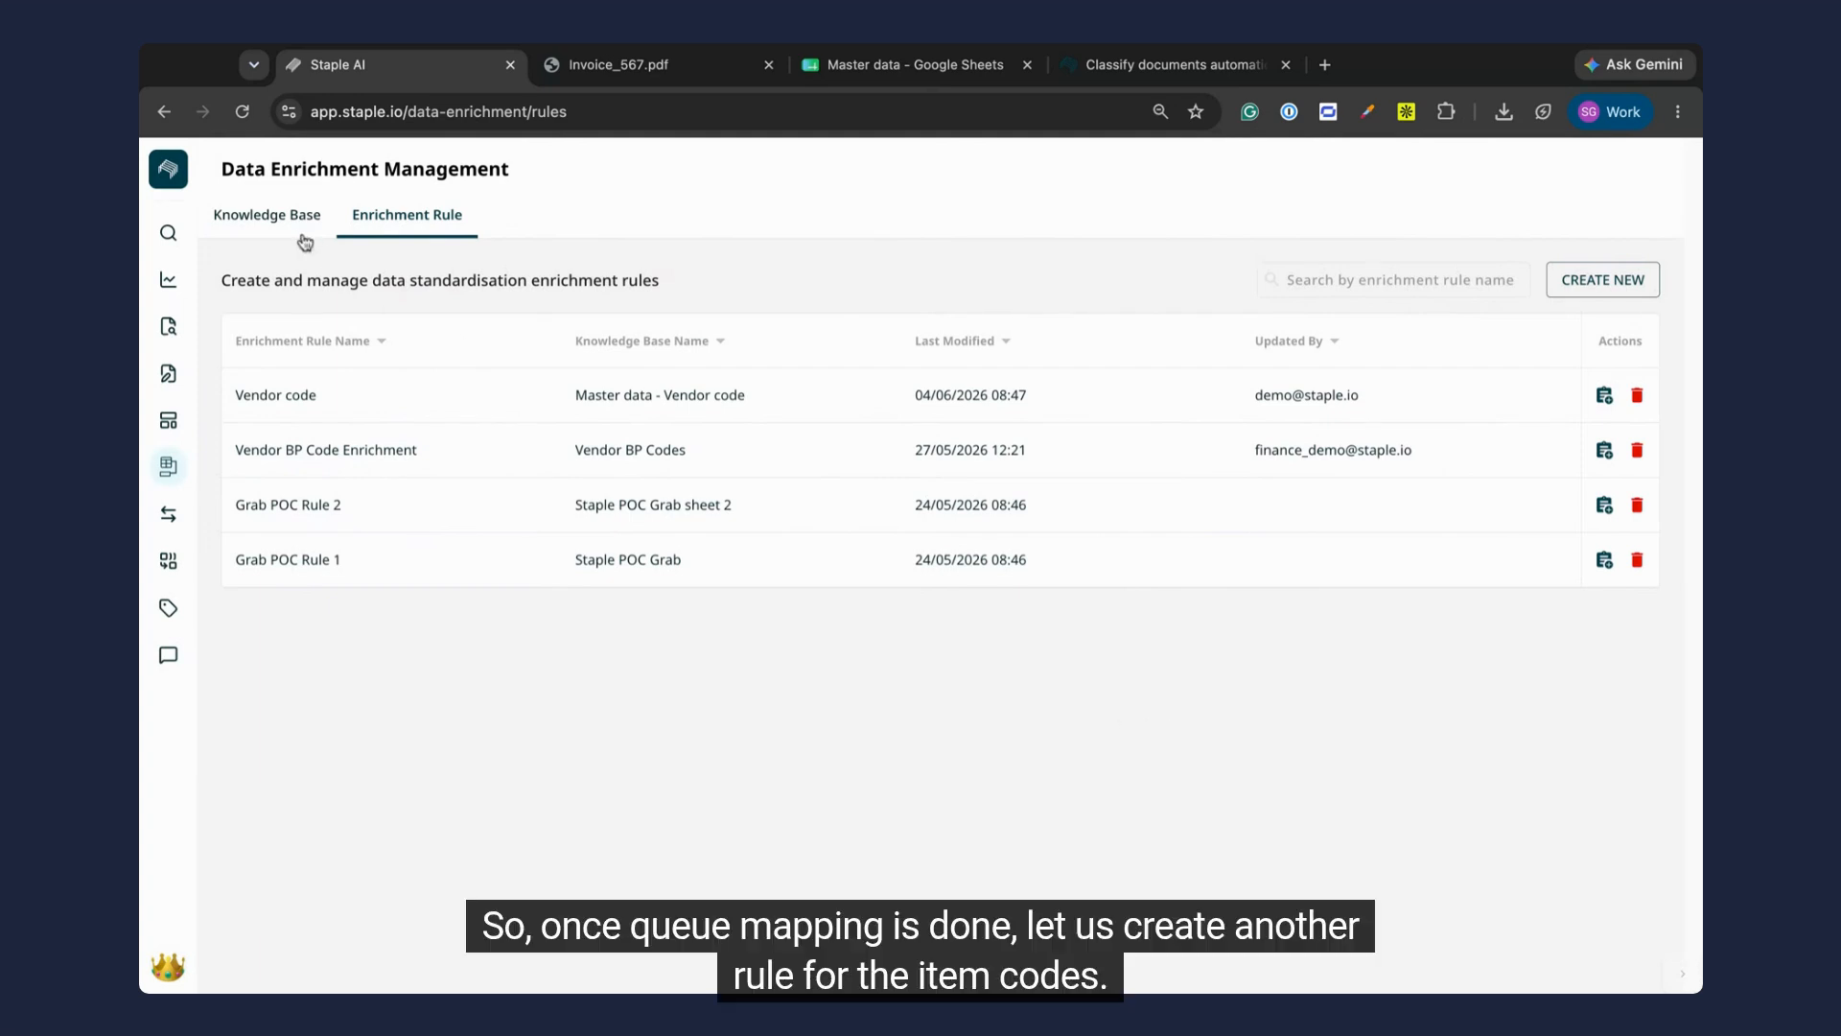
Step: Start a new enrichment rule for the Invoice model that targets the invoice table field Item code
left_click(1625, 283)
left_click(552, 524)
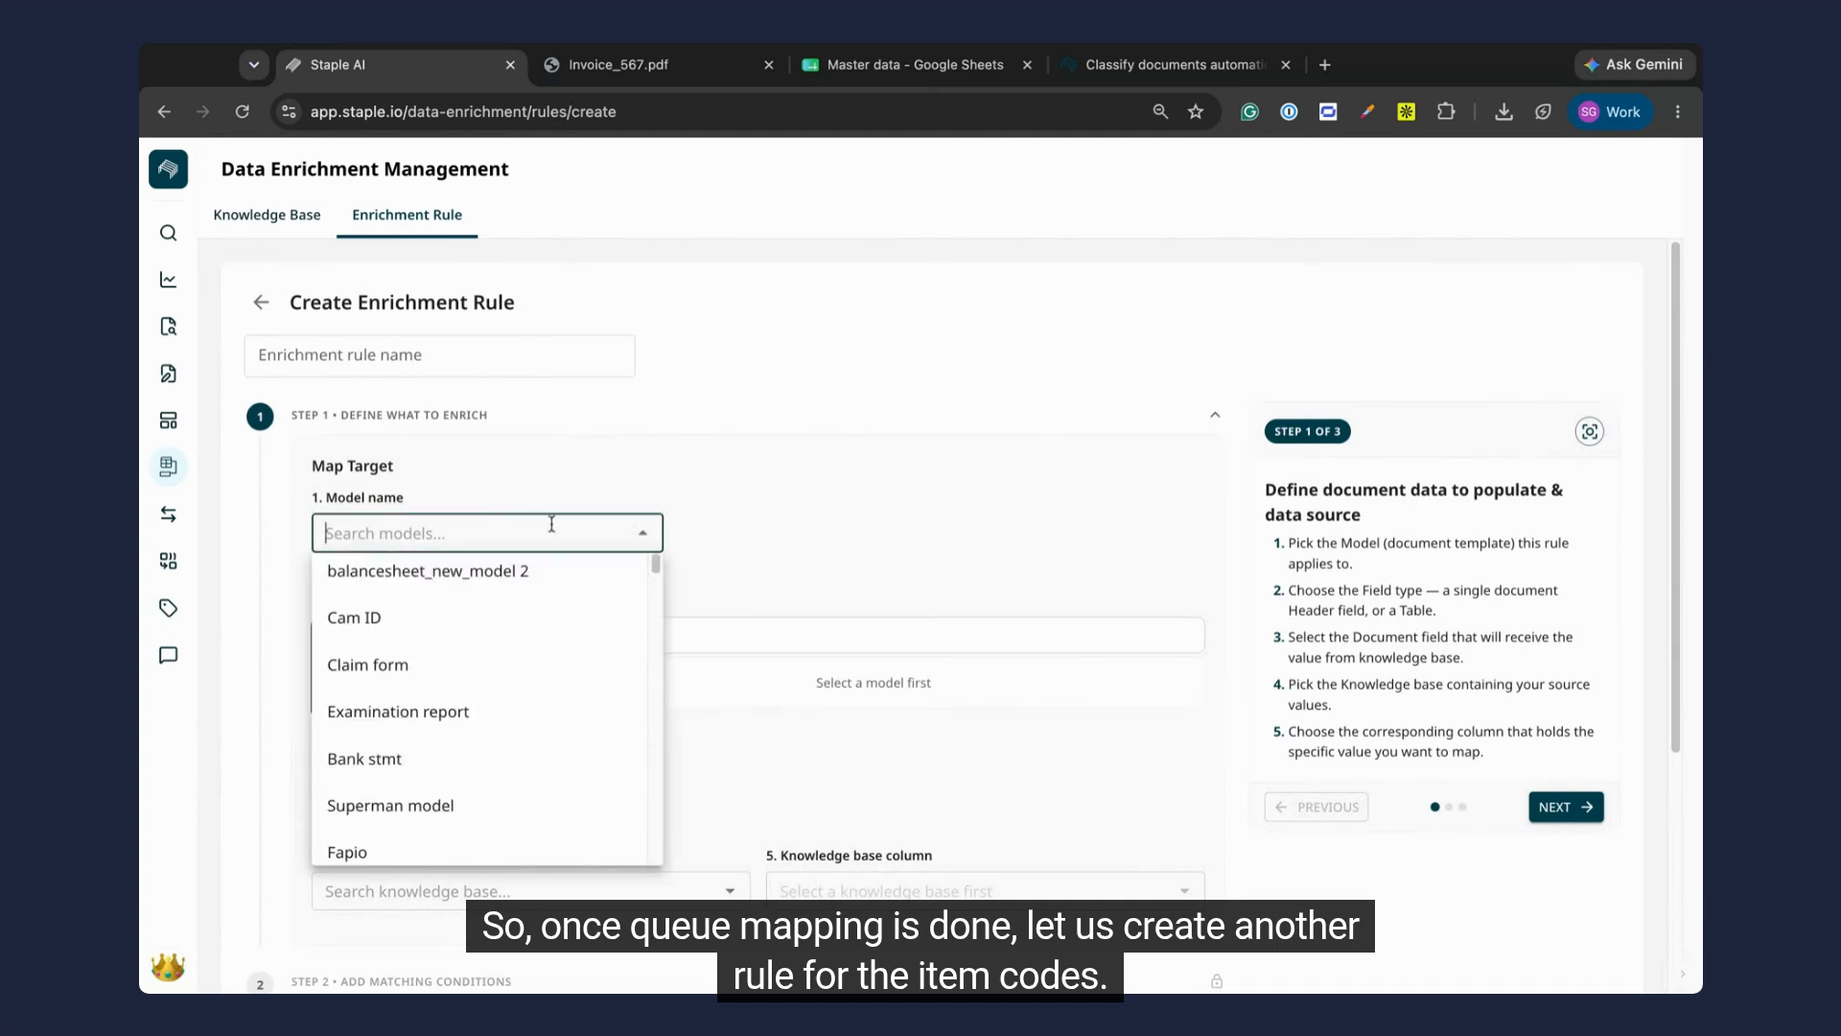
type("invoice model")
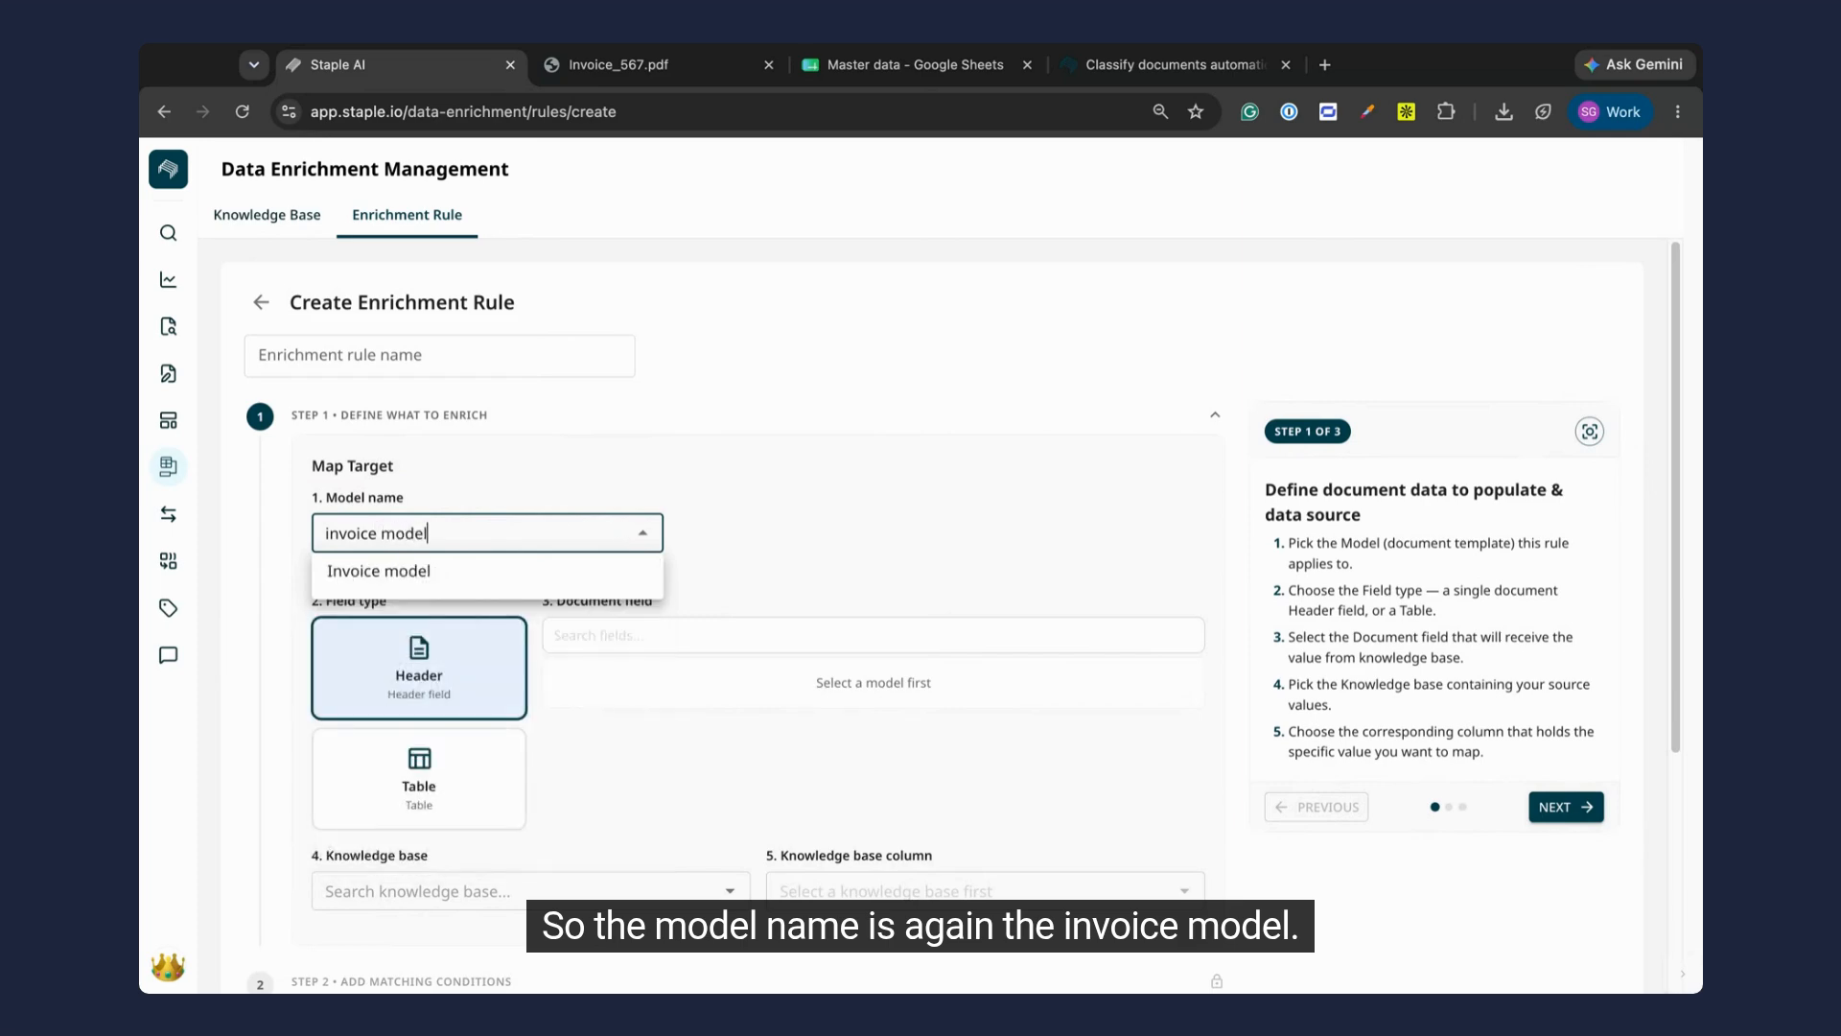
left_click(514, 573)
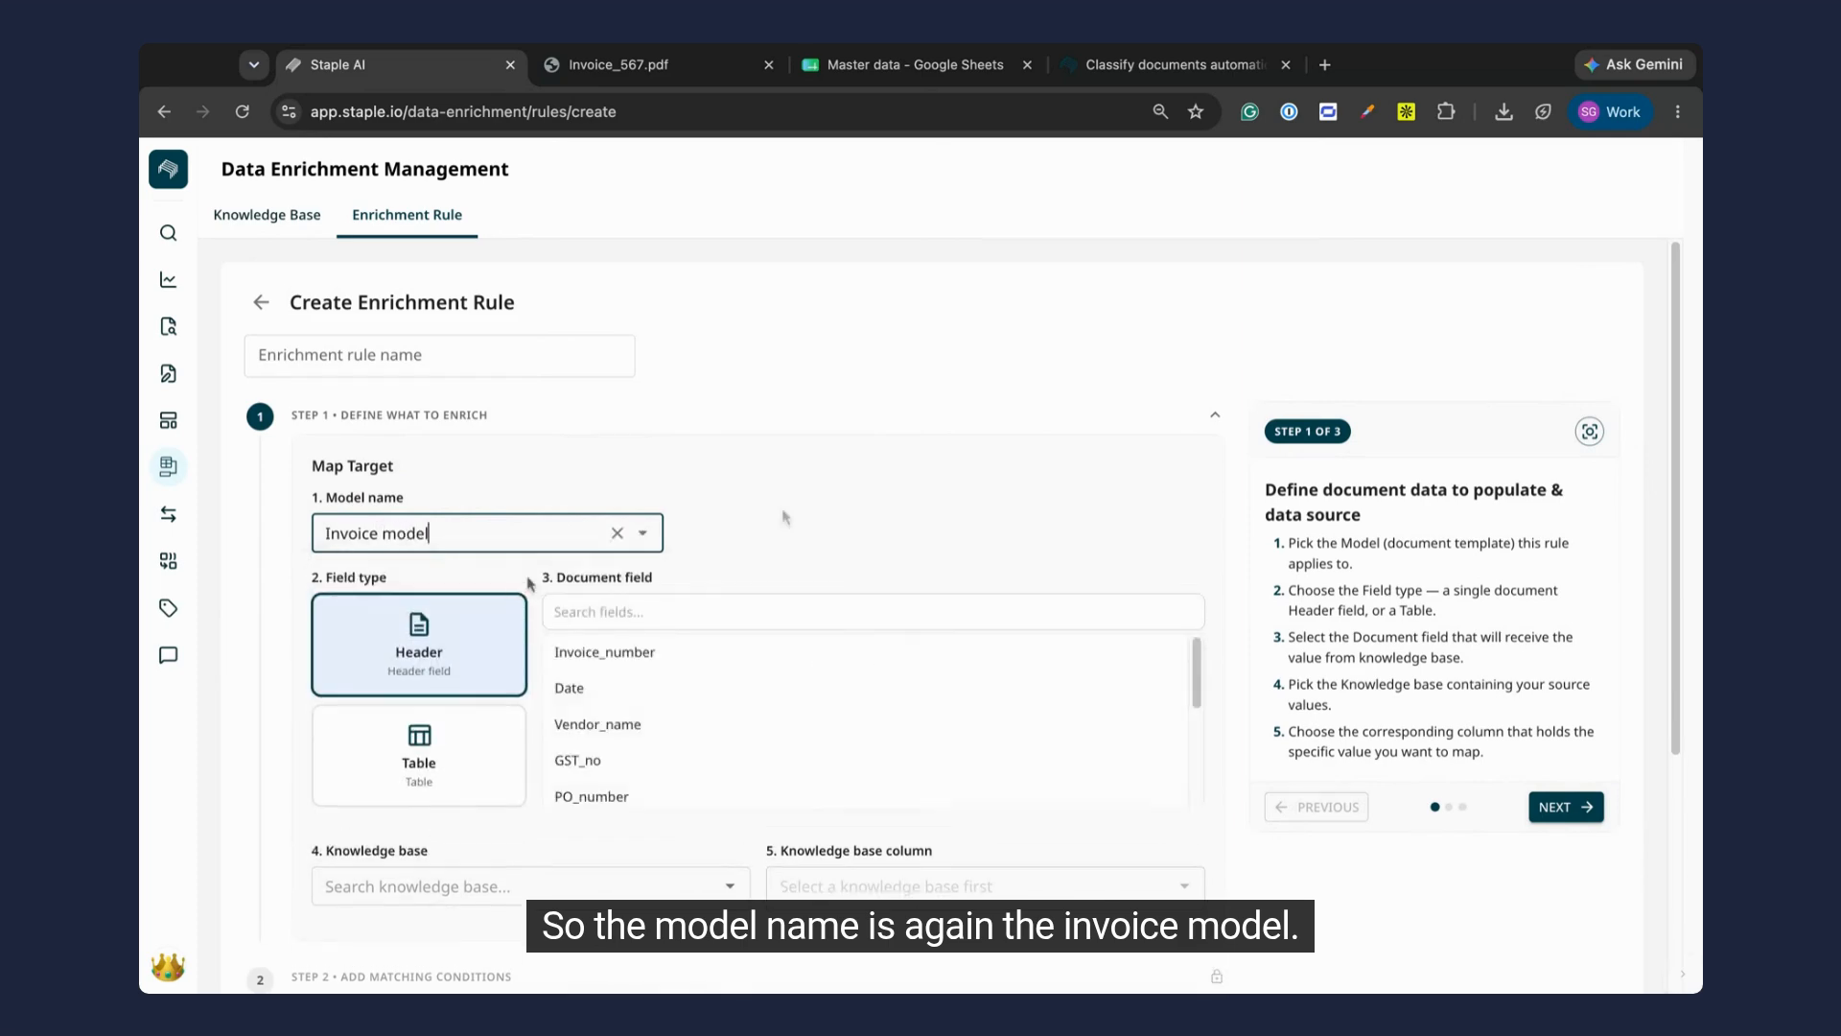
scroll(888, 509, "down", 1)
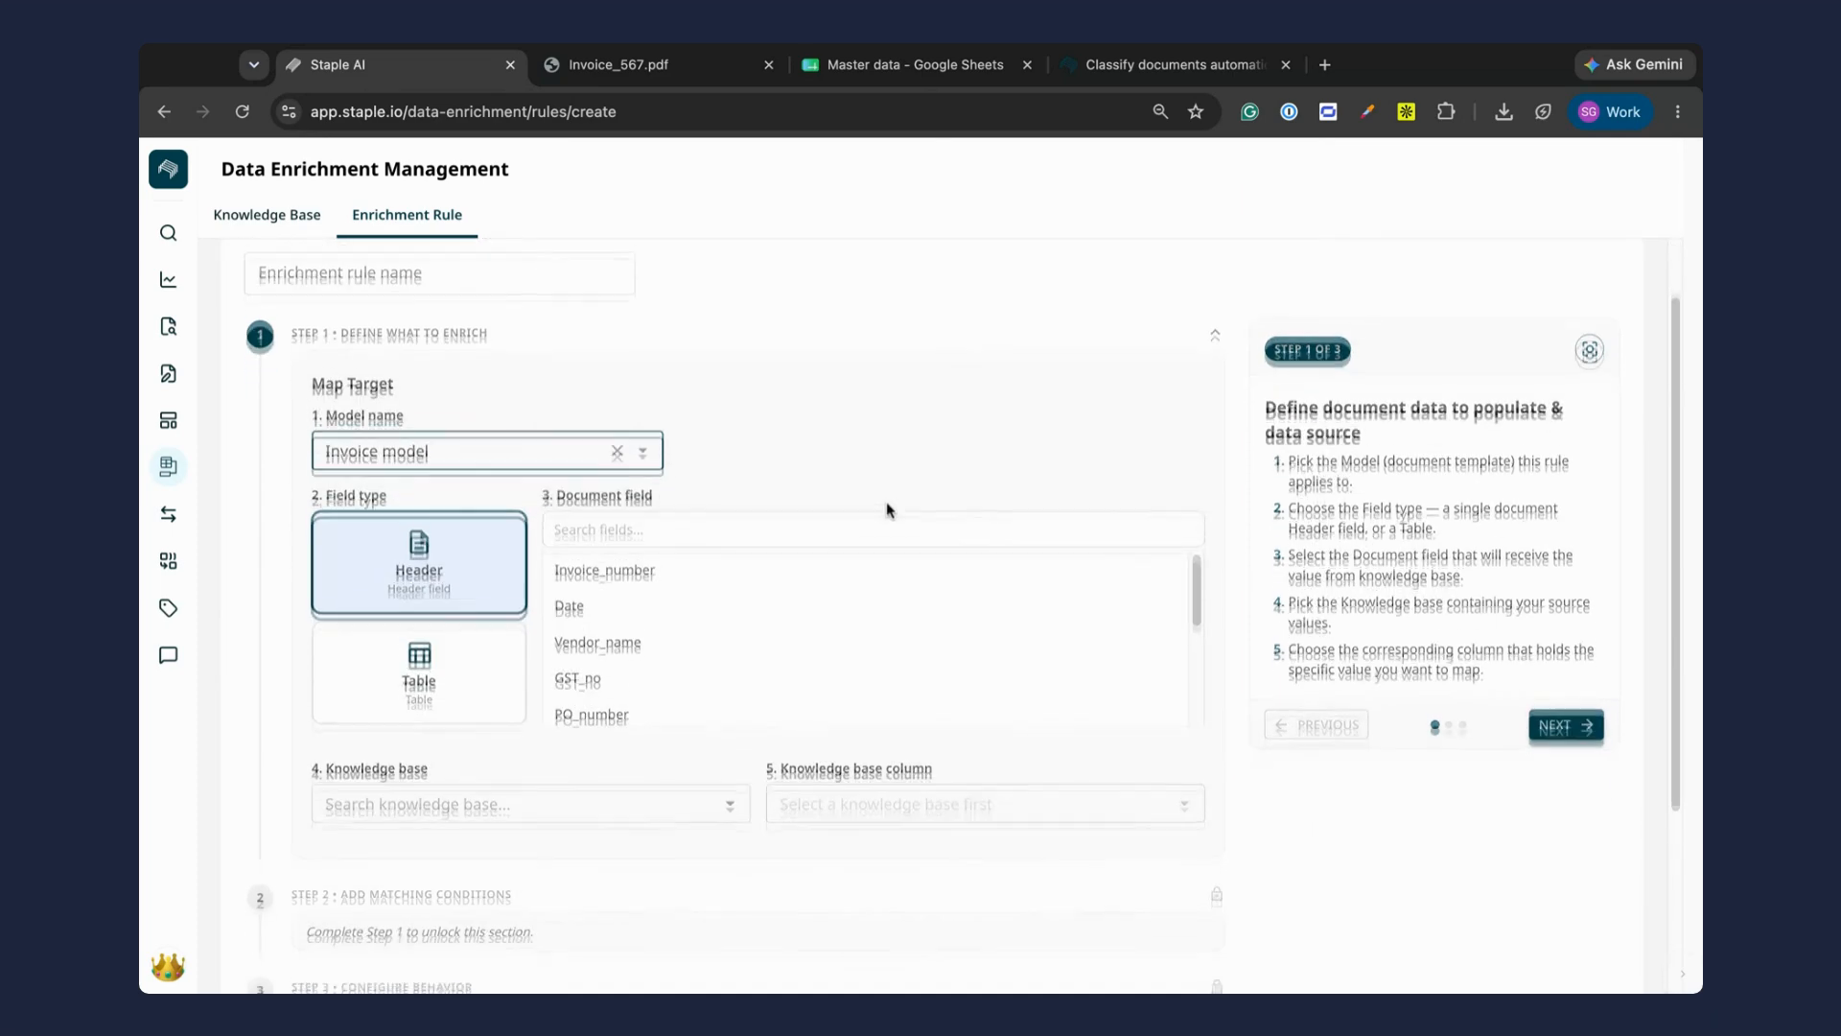
left_click(416, 678)
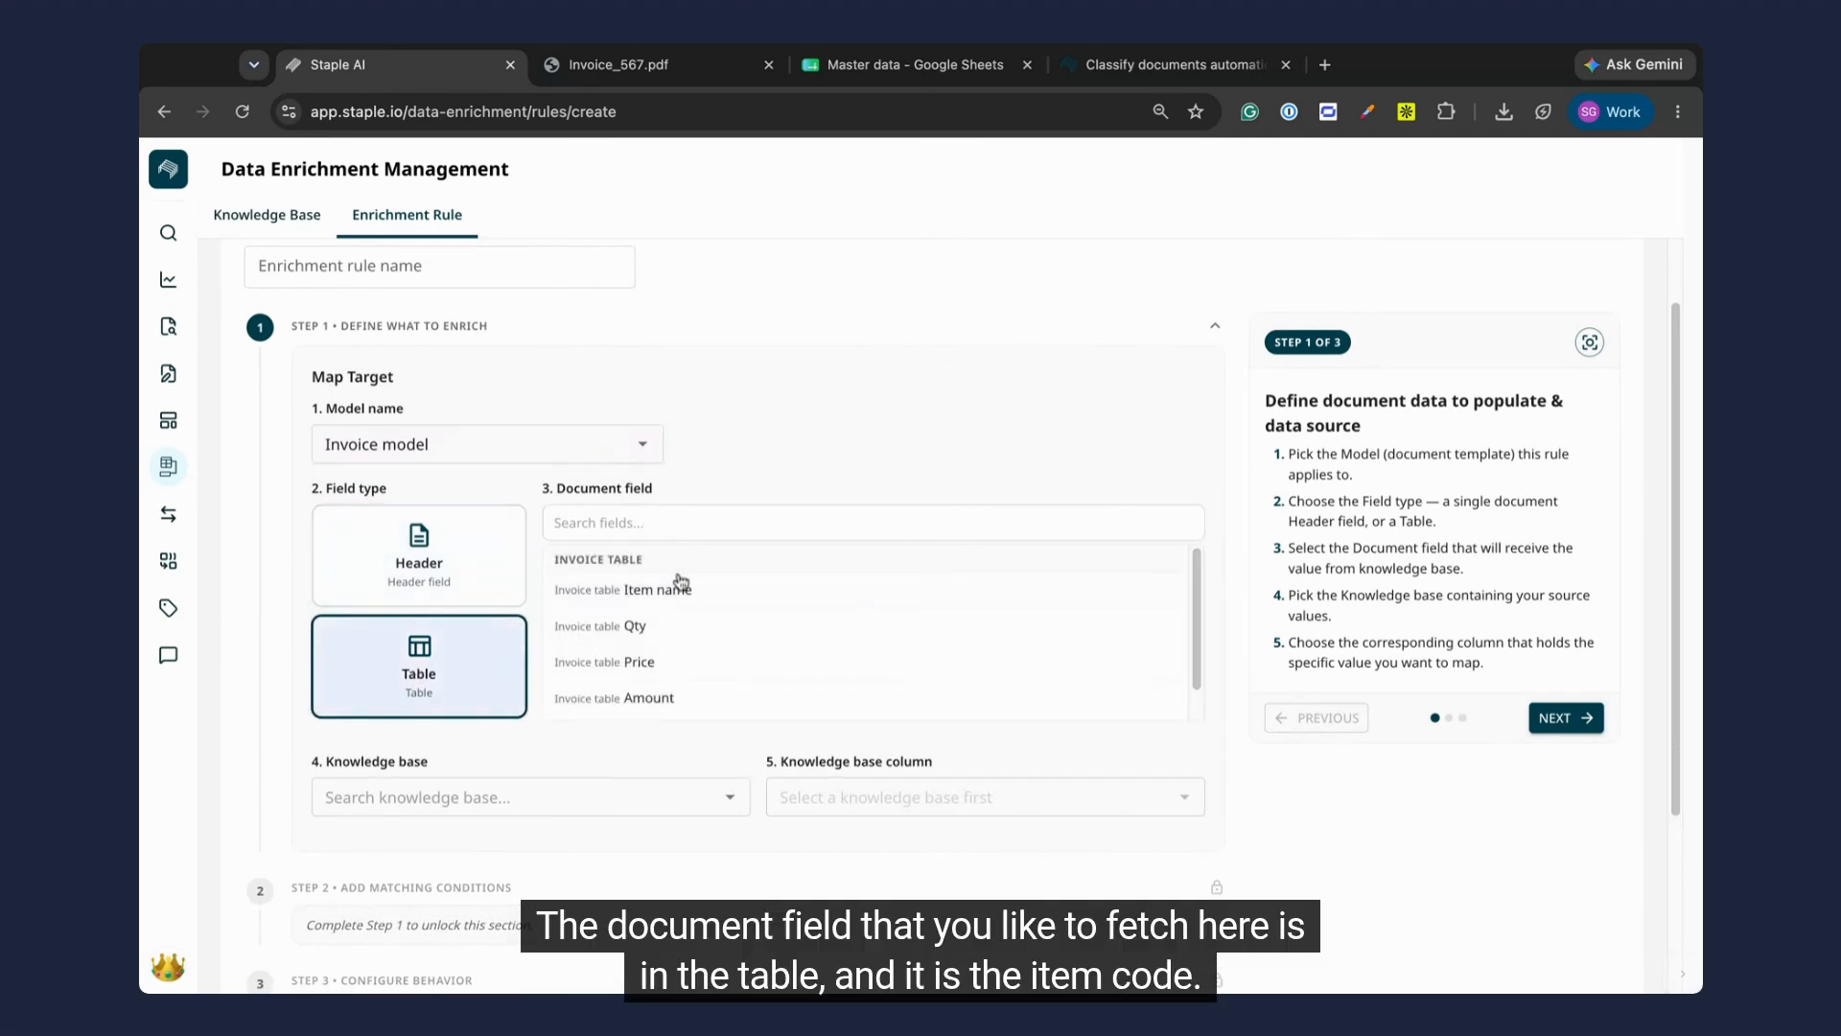
left_click(736, 521)
type("item code")
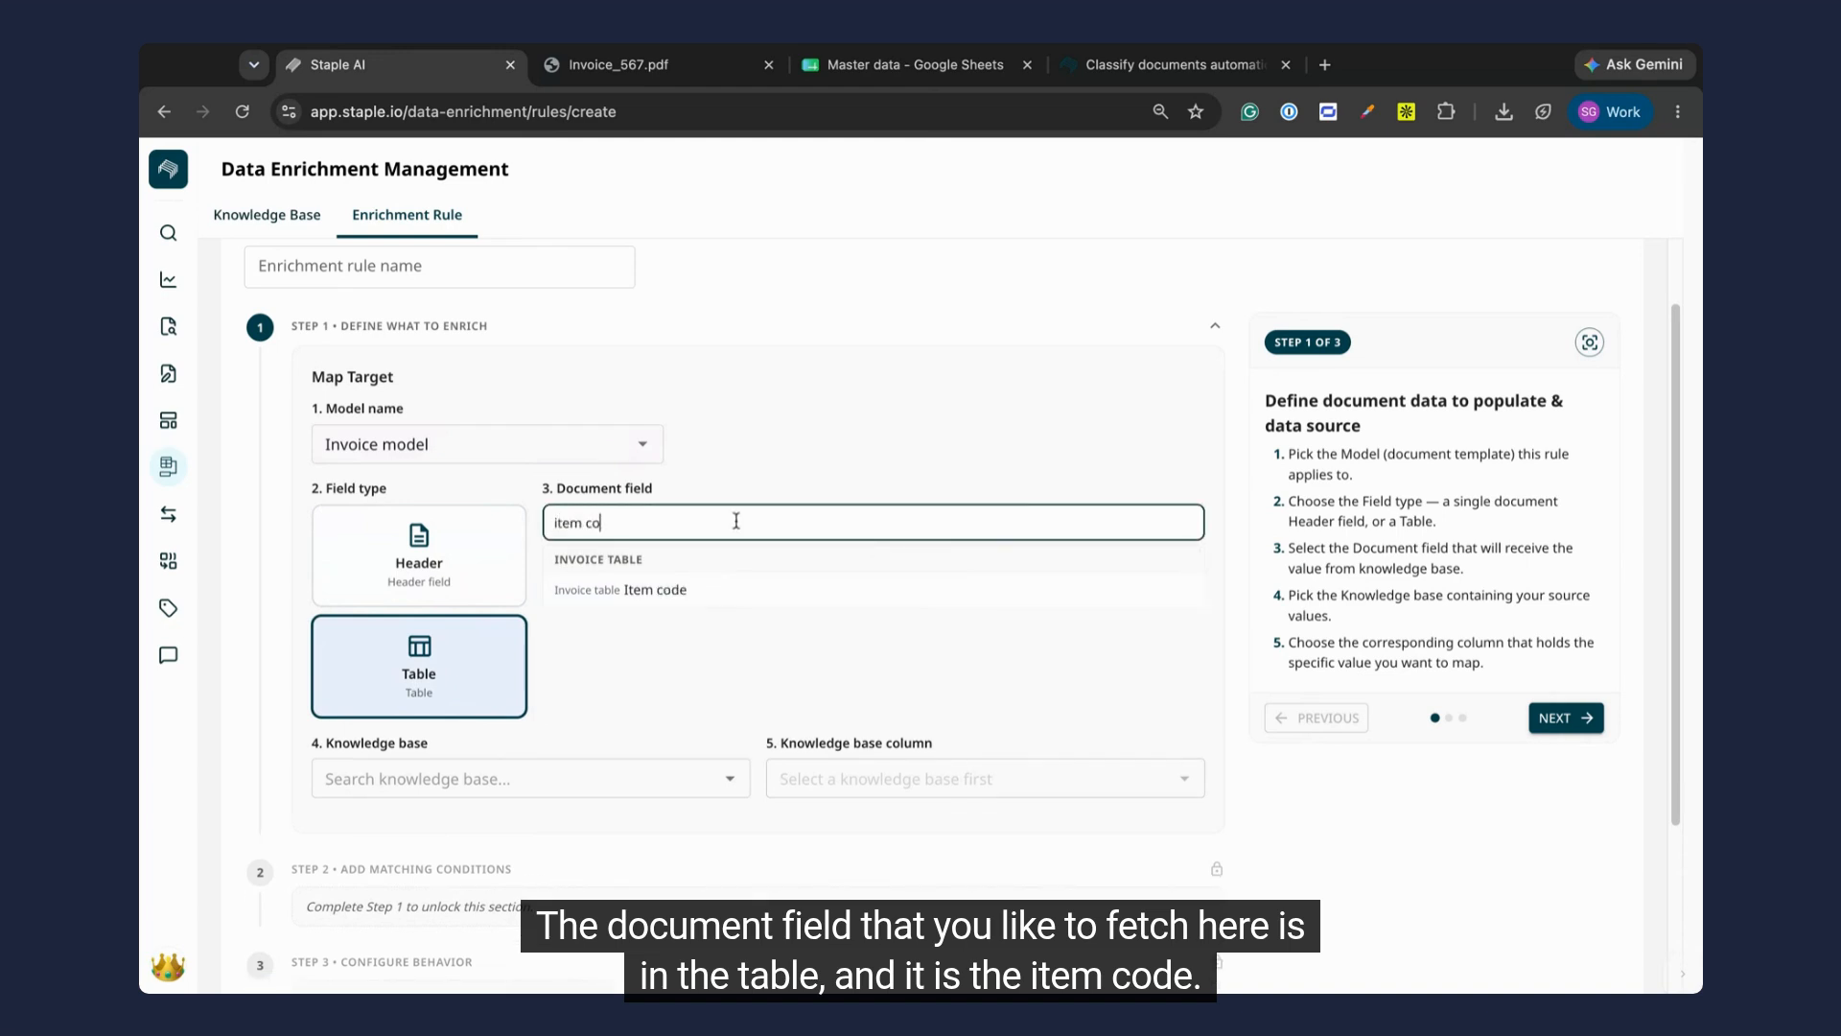
left_click(698, 597)
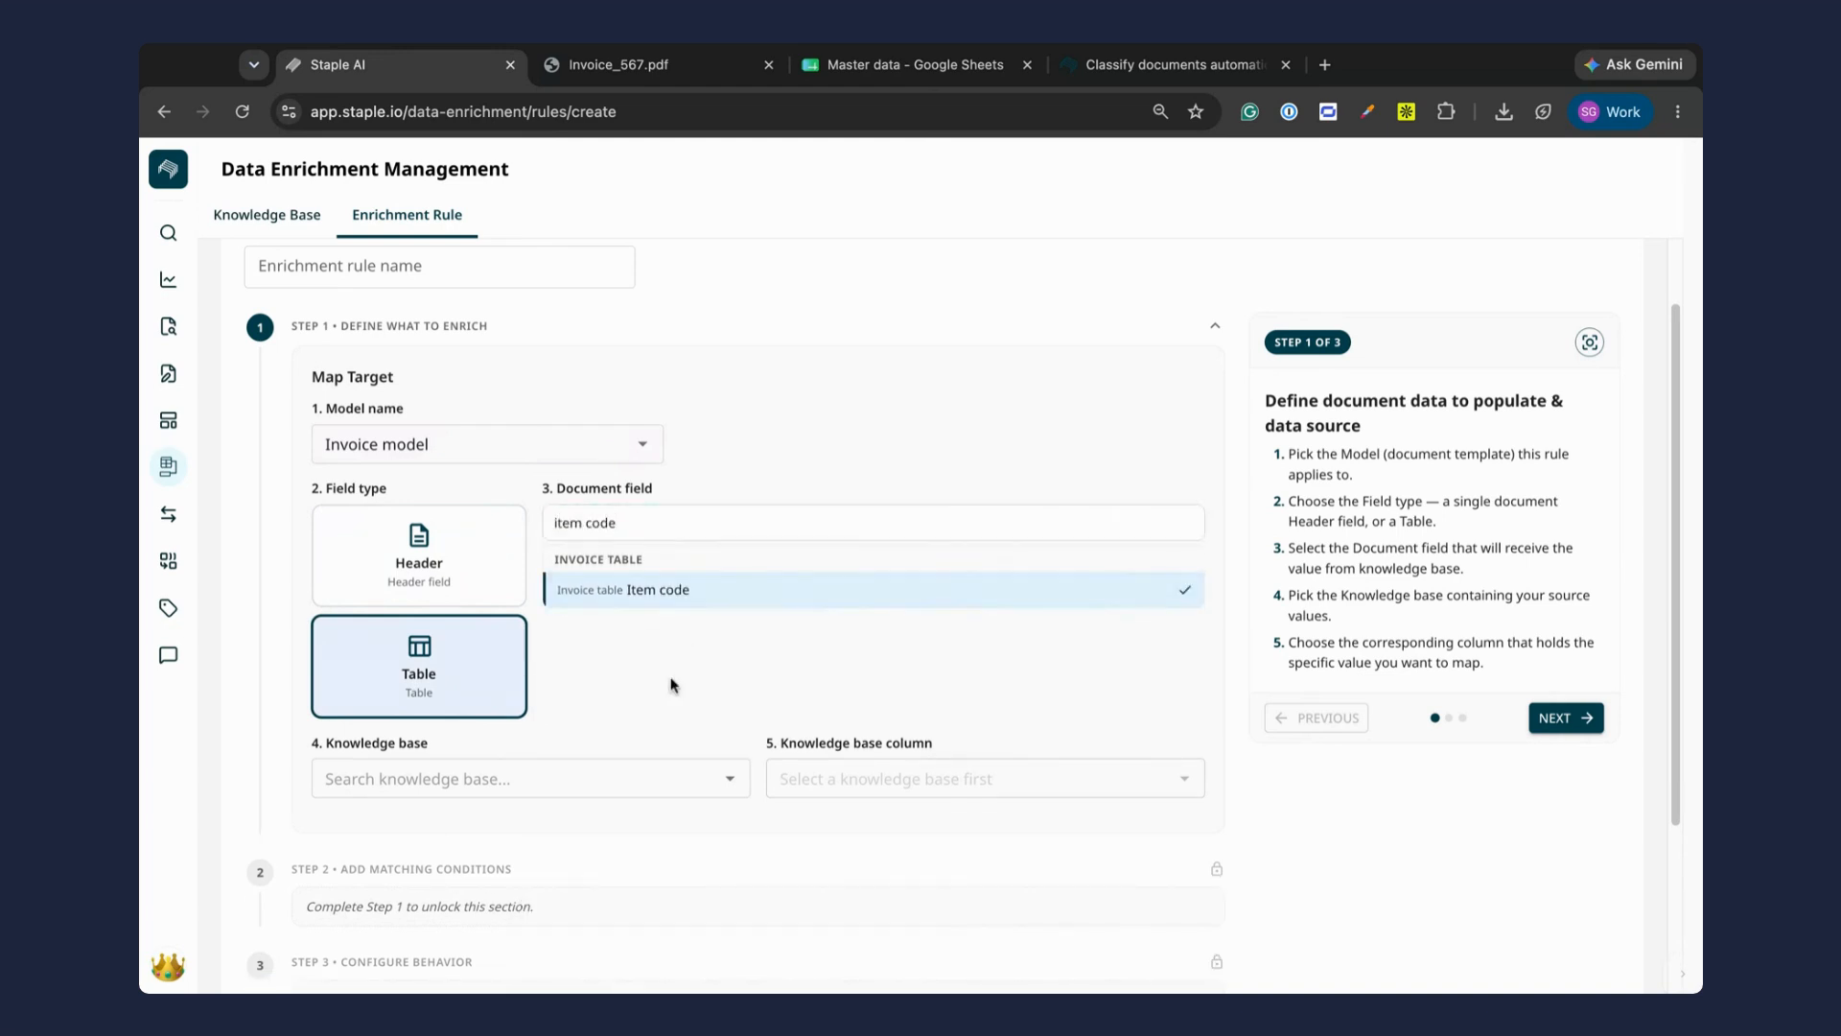
Step: Use the knowledge base Master data - Item code as the source, with its Item code column
scroll(672, 681, "down", 3)
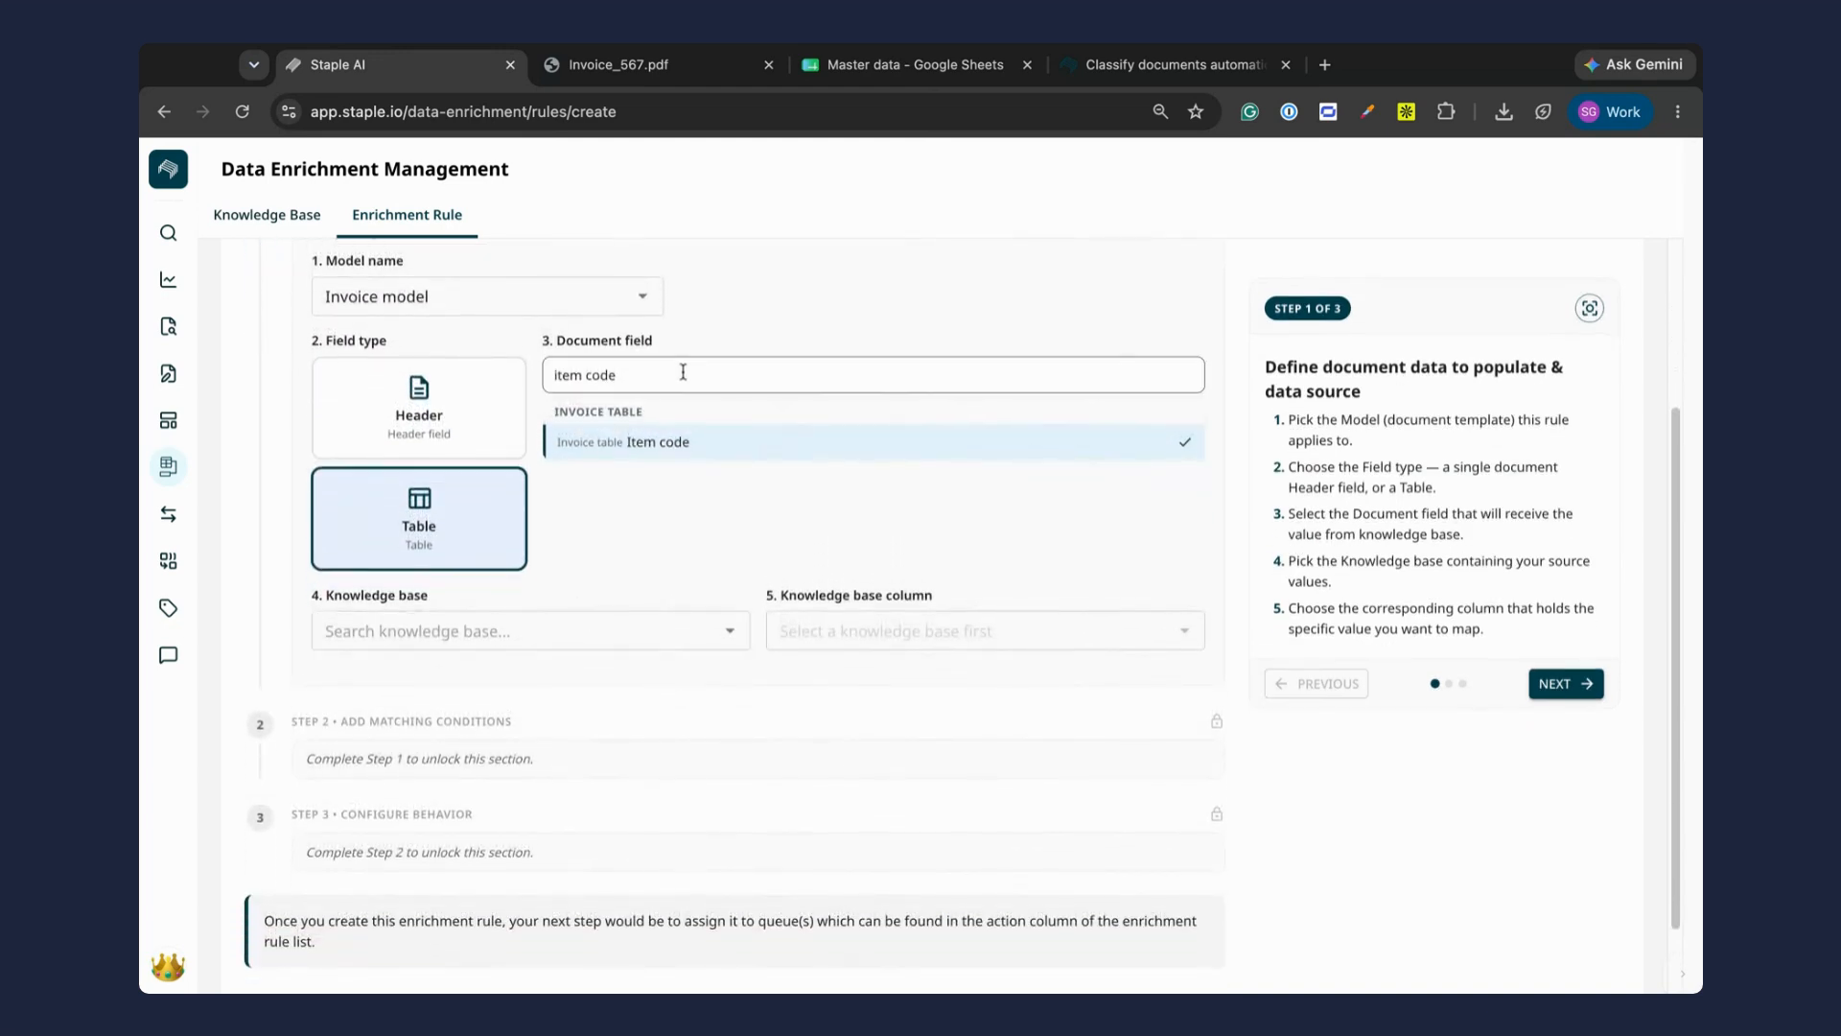
left_click(577, 634)
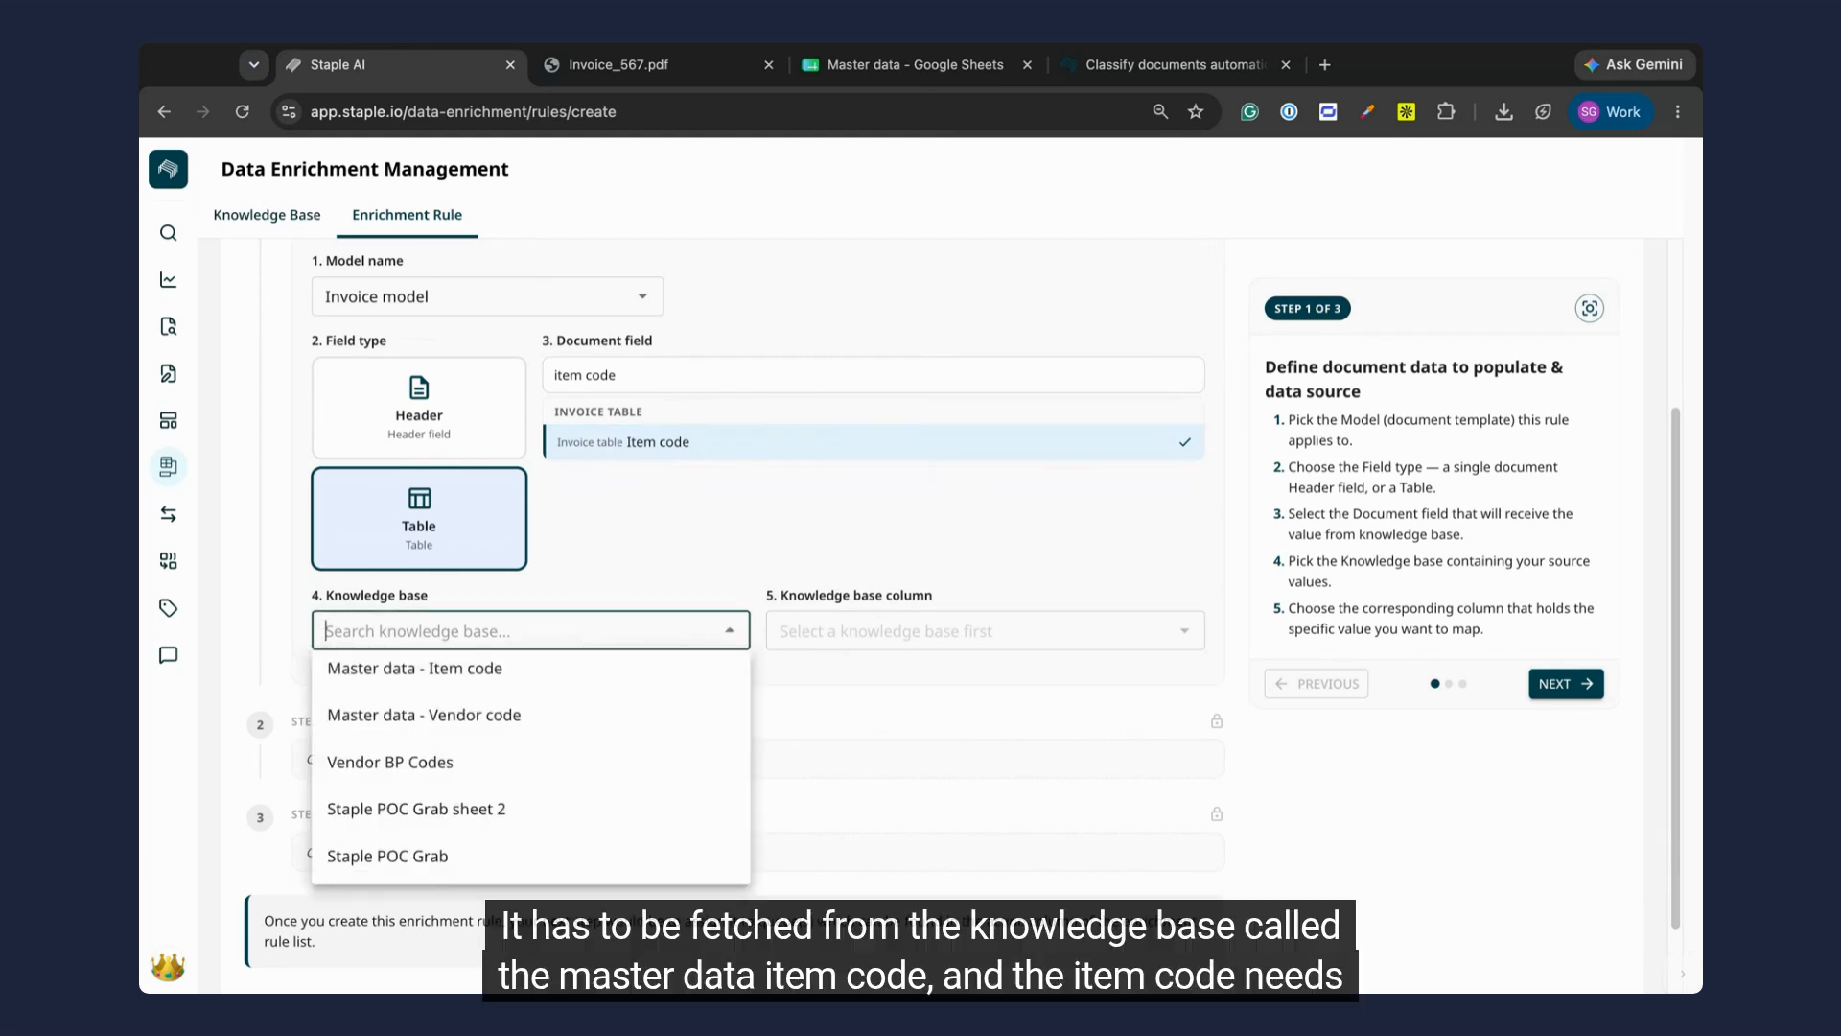
left_click(554, 668)
left_click(923, 629)
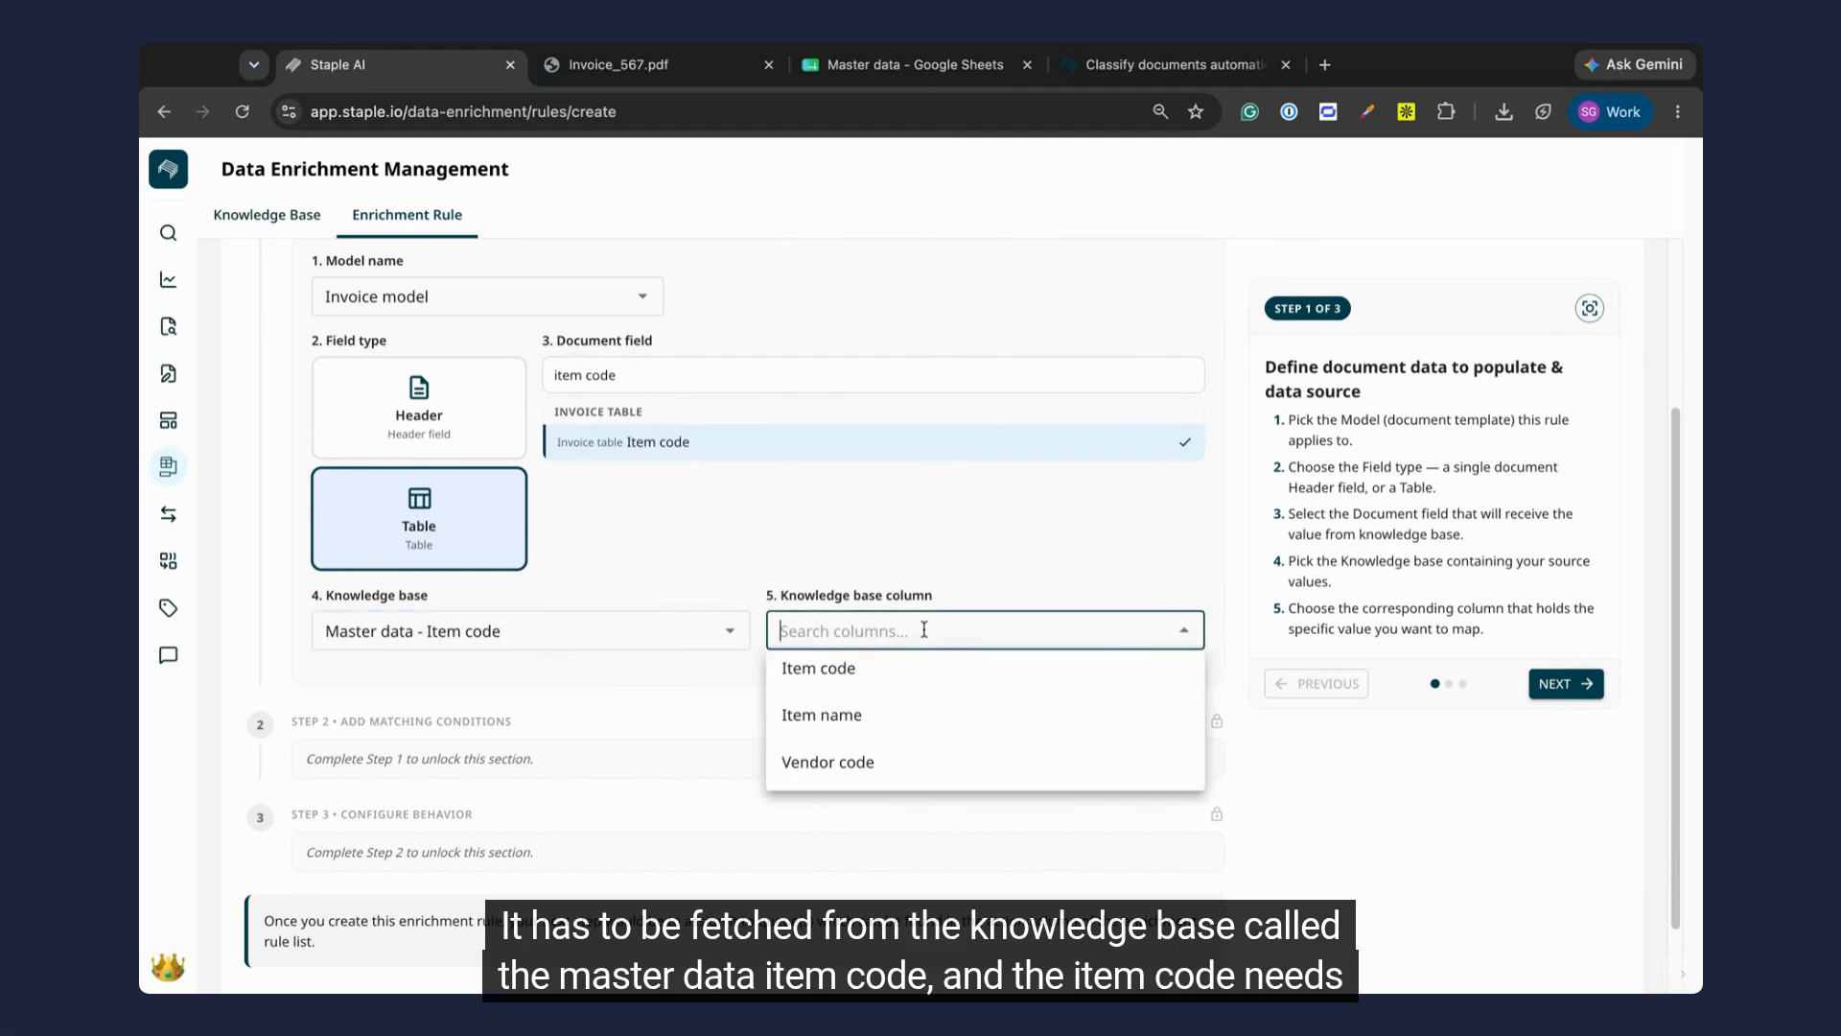
left_click(887, 677)
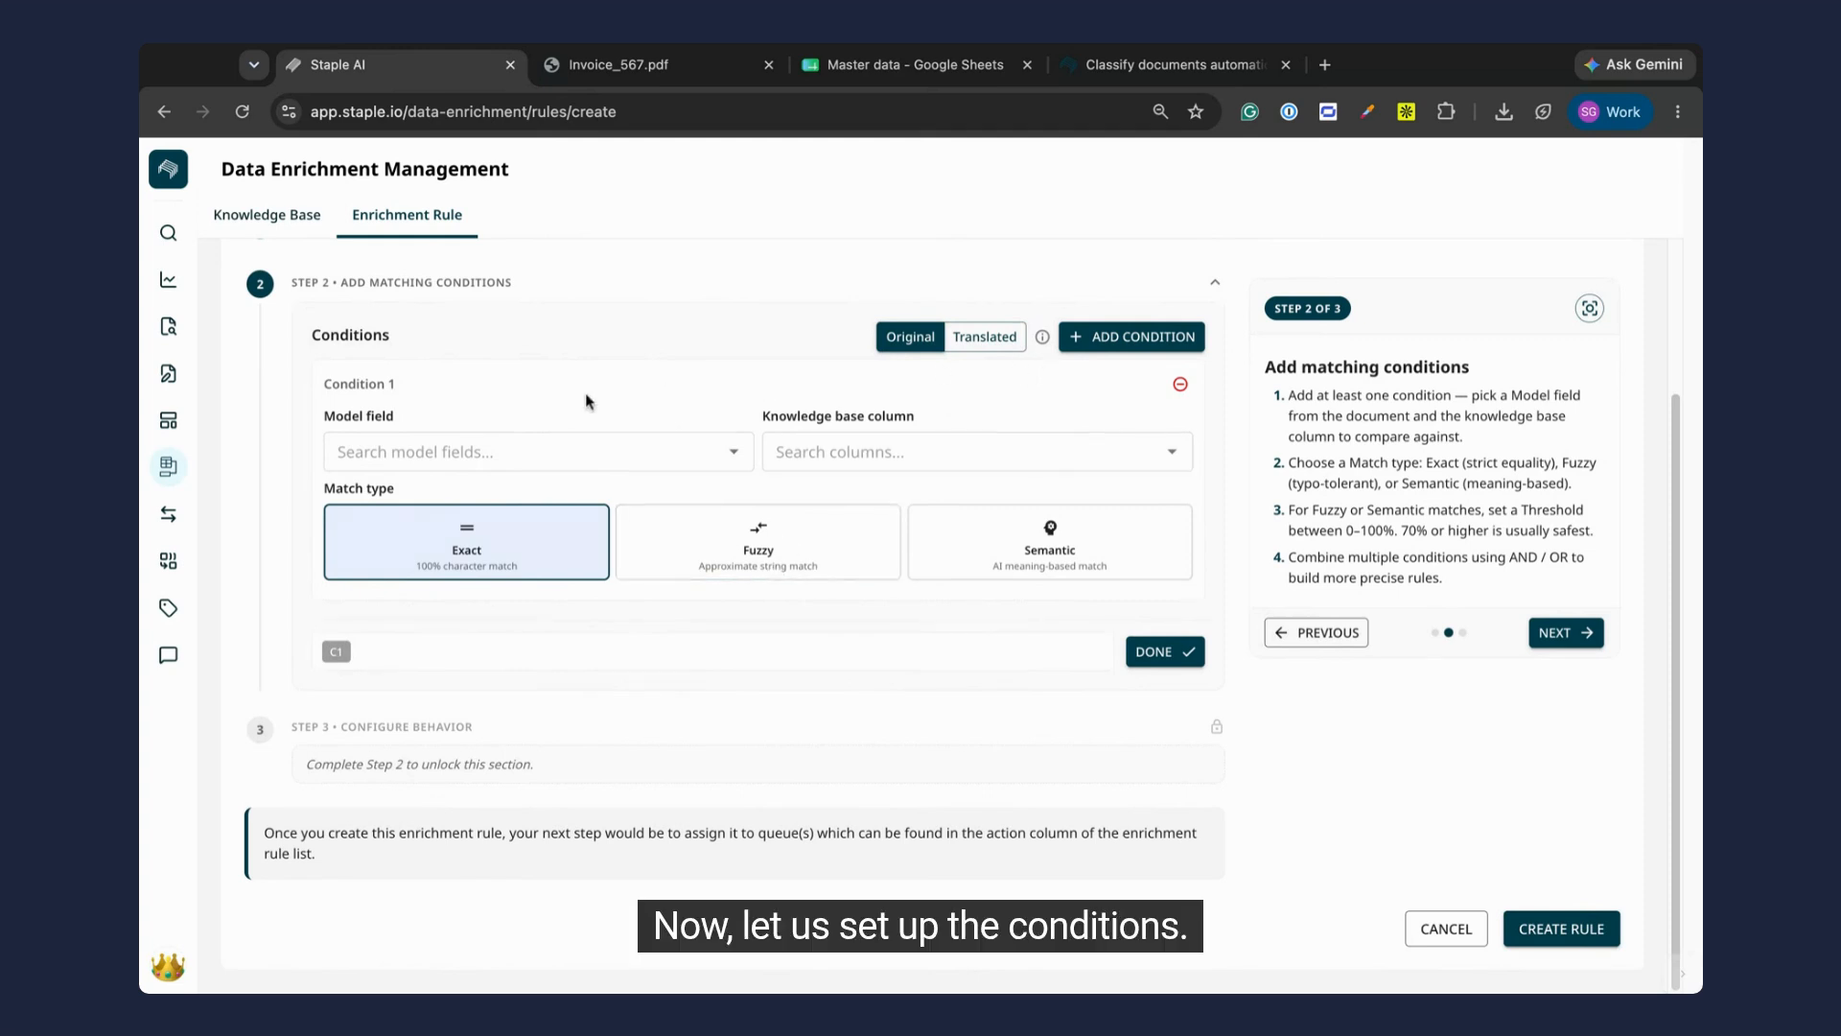
Step: Set condition 1 to match the invoice table's Item name with the knowledge base column Item name, using a fuzzy match at 80%
left_click(560, 457)
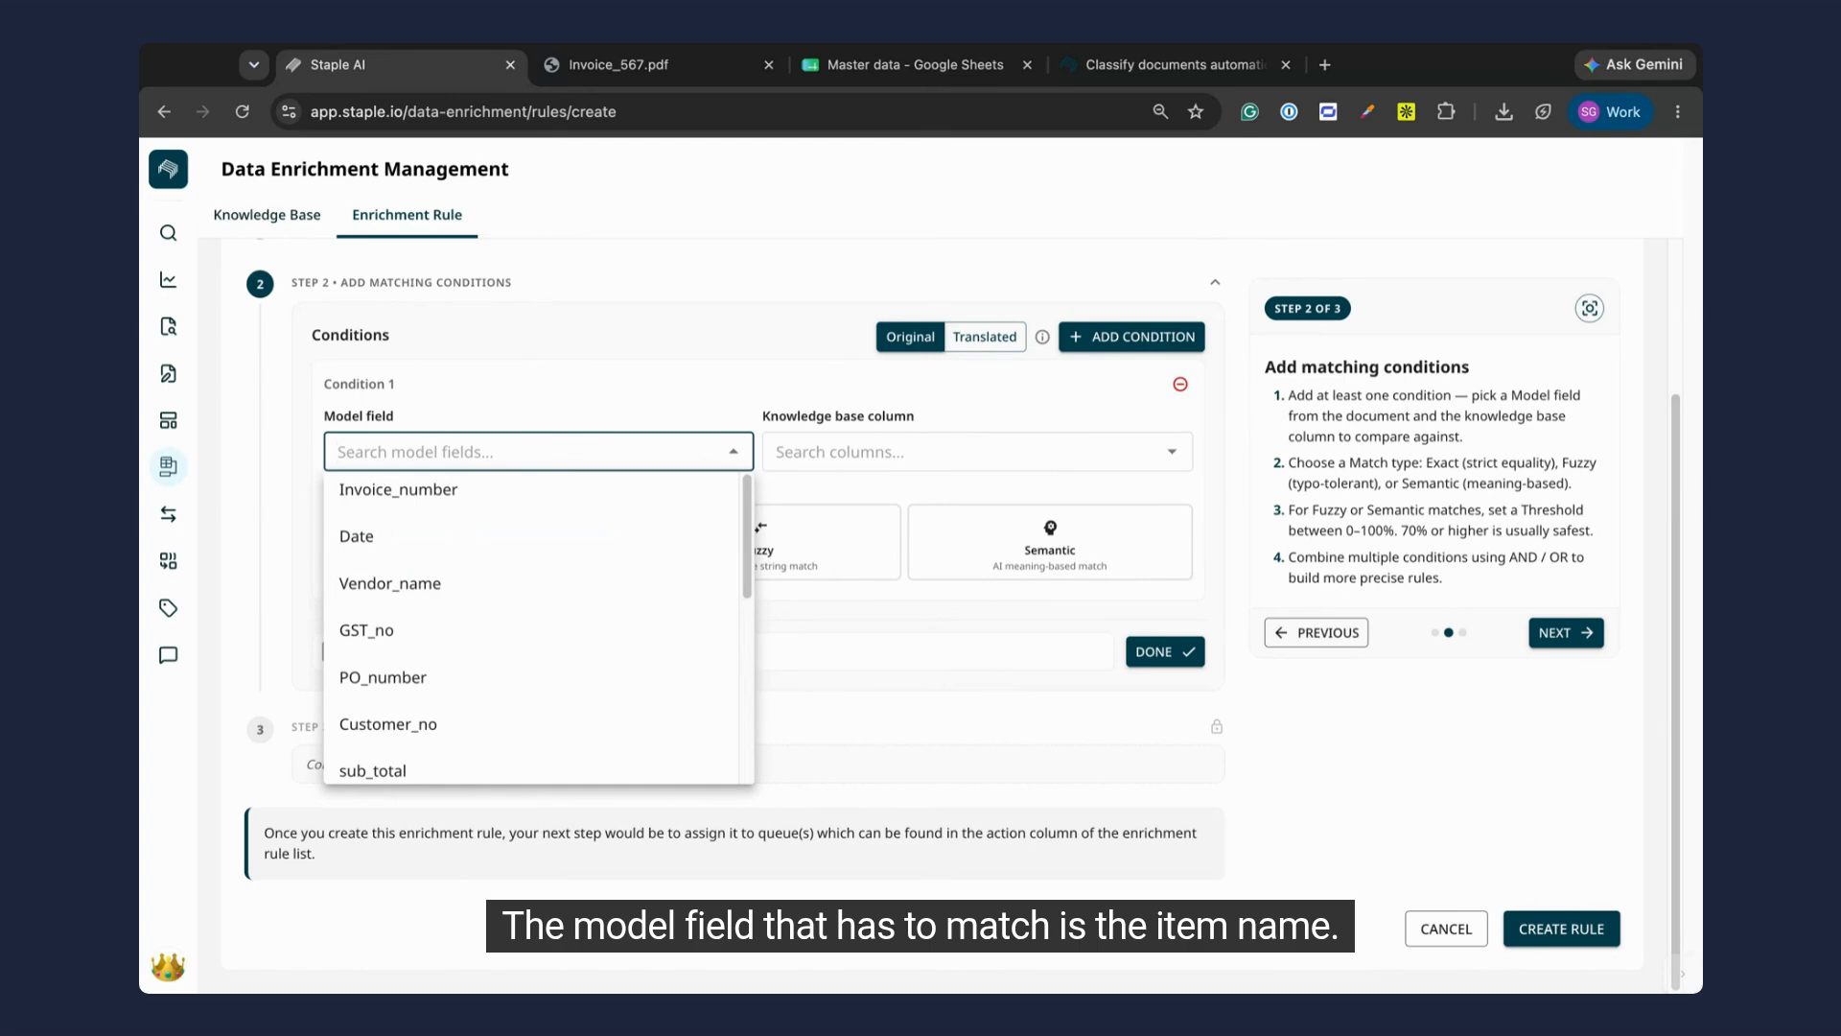
type("item")
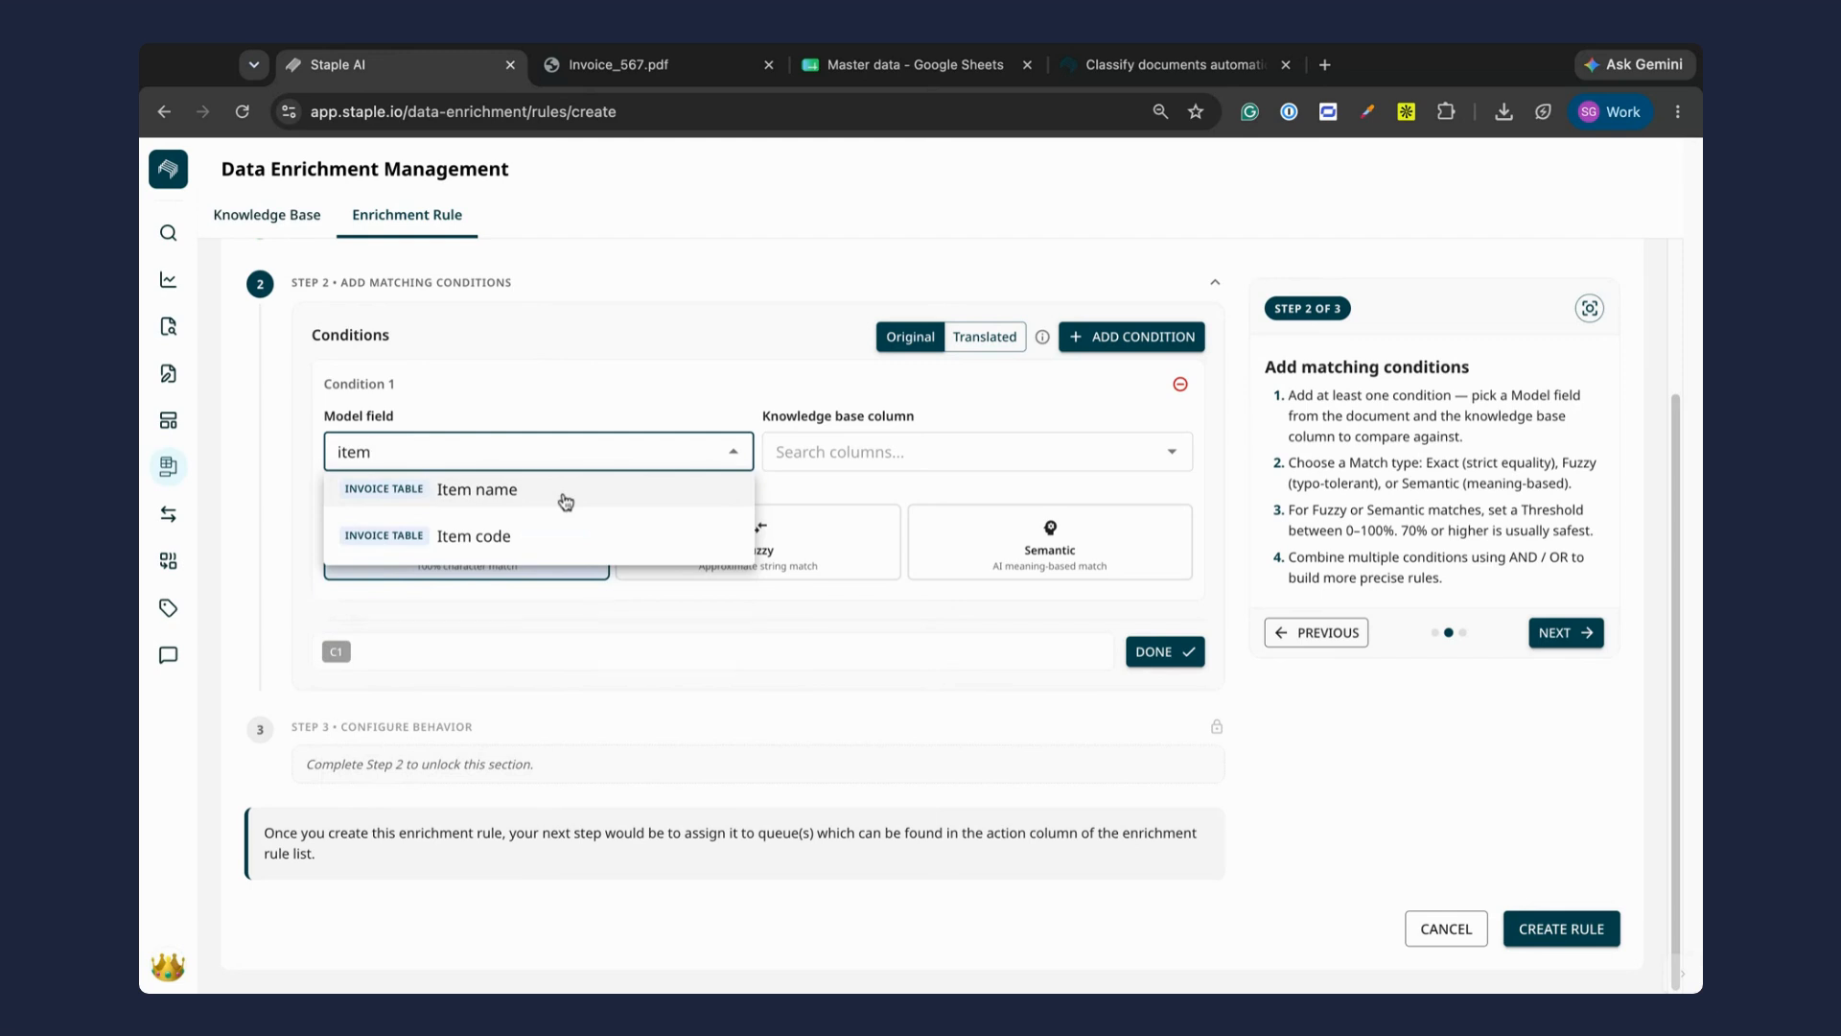
left_click(566, 502)
left_click(935, 448)
type("i")
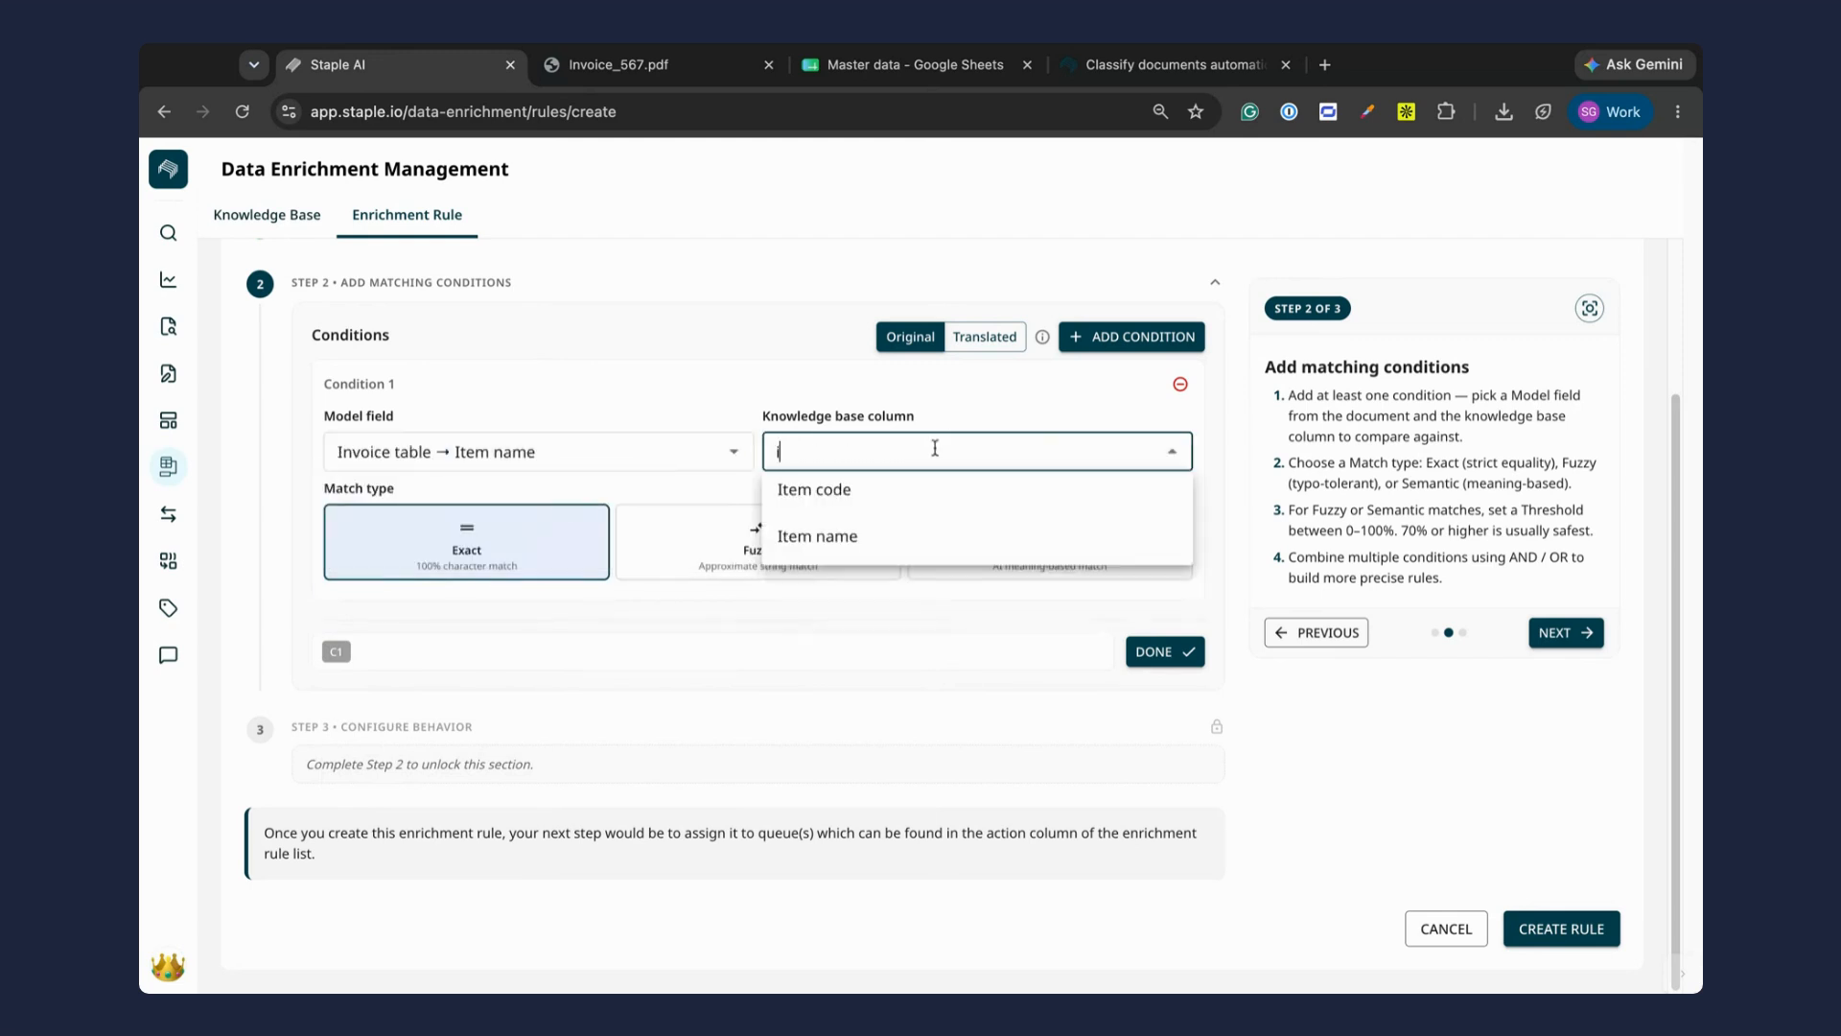
type("tem")
left_click(902, 540)
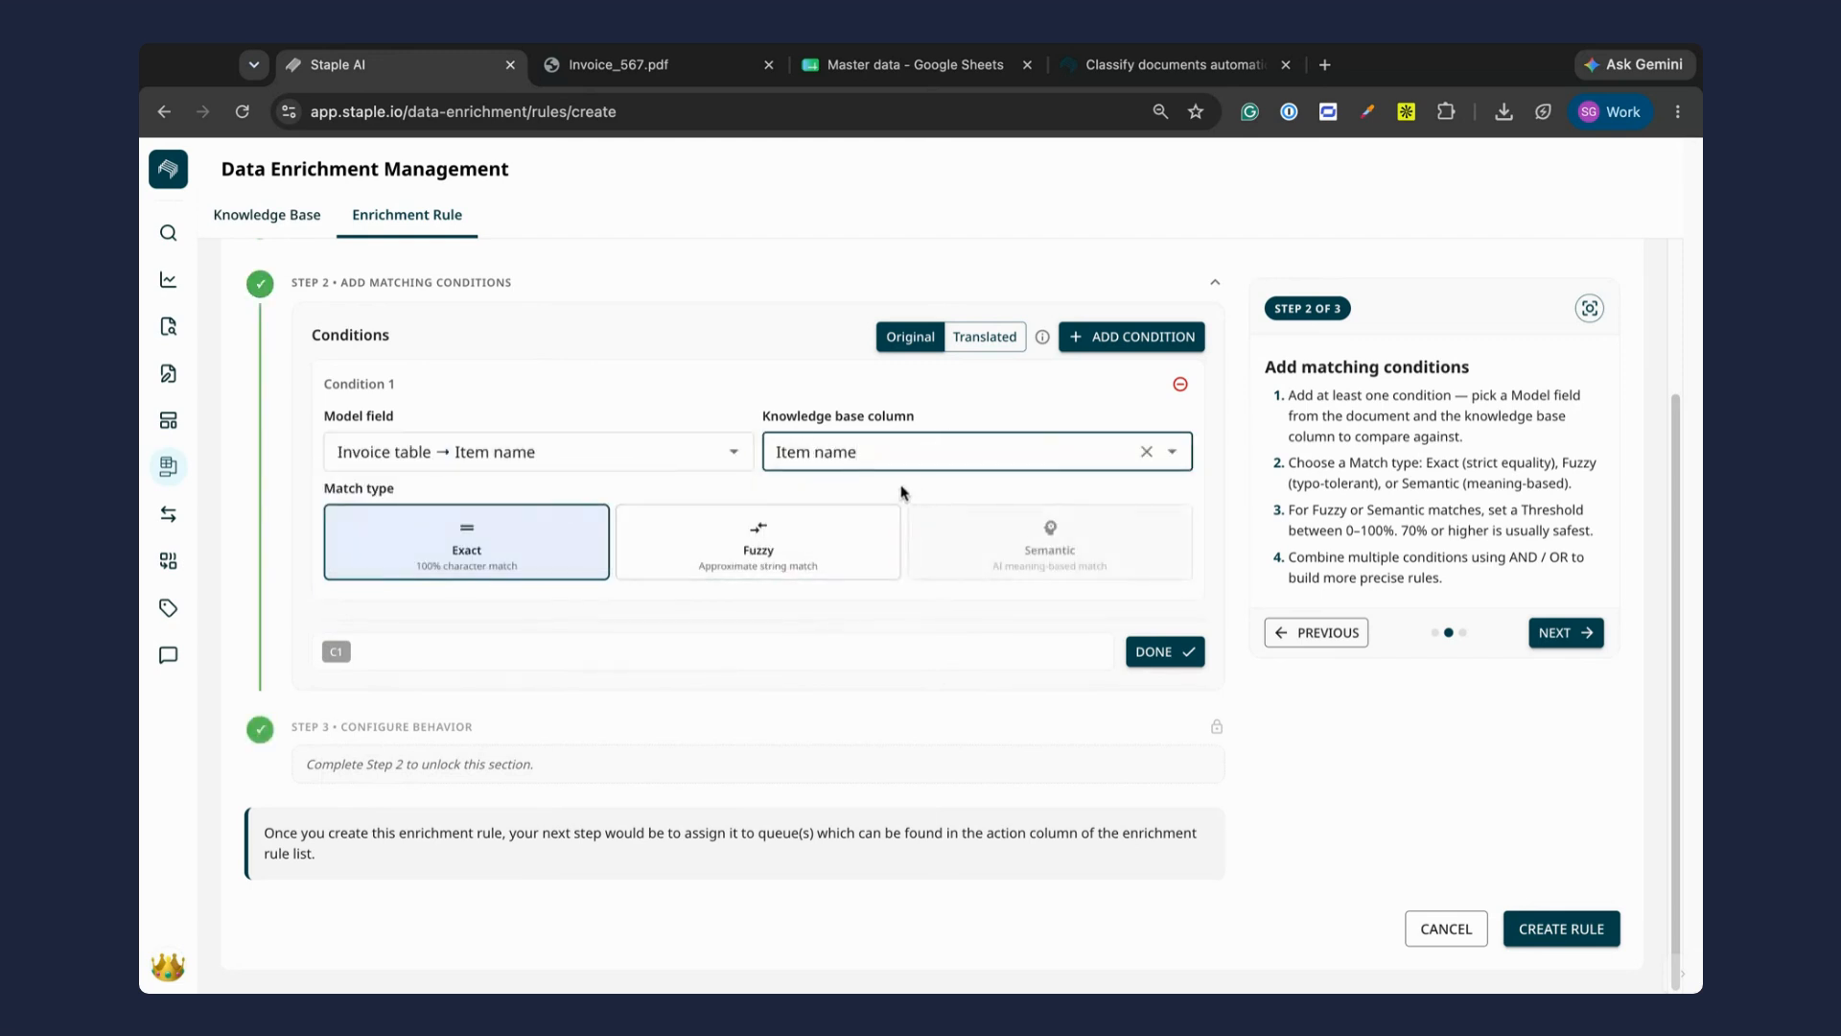
left_click(749, 530)
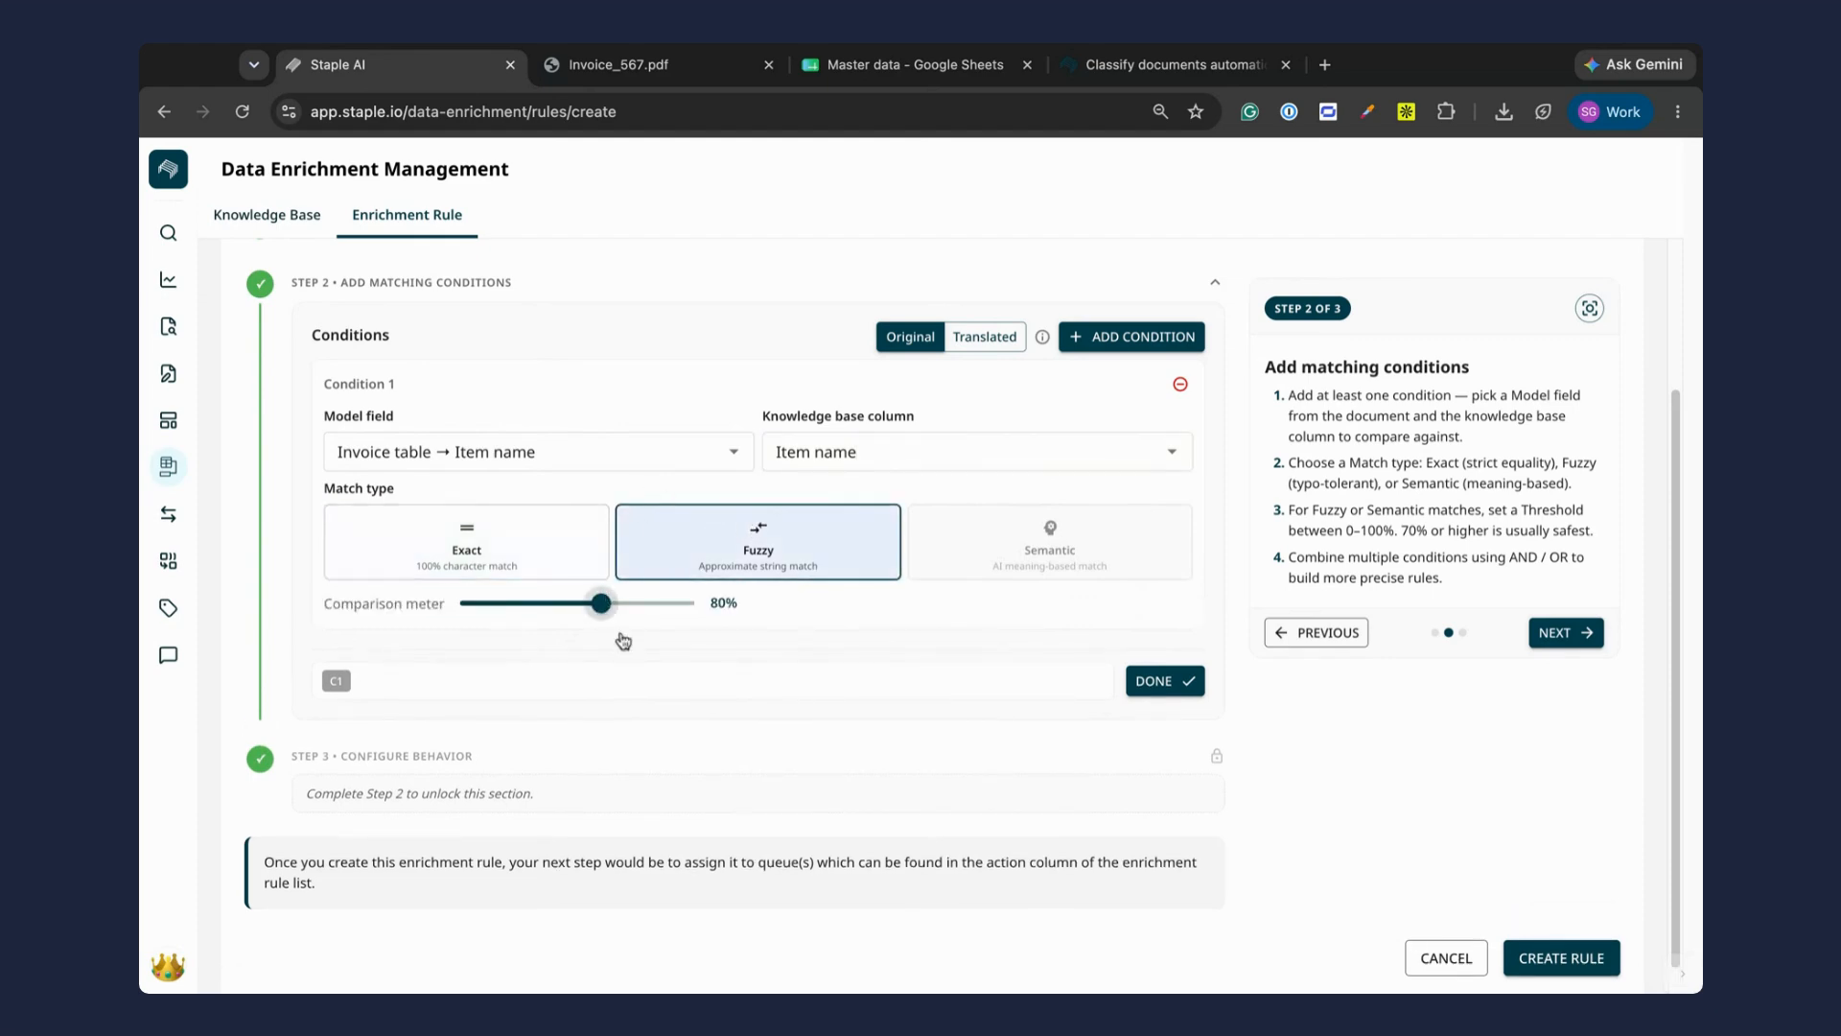
Step: Add a second AND condition matching the model field Vendor code exactly with the knowledge base column Vendor code, and finish the conditions
scroll(656, 702, "up", 1)
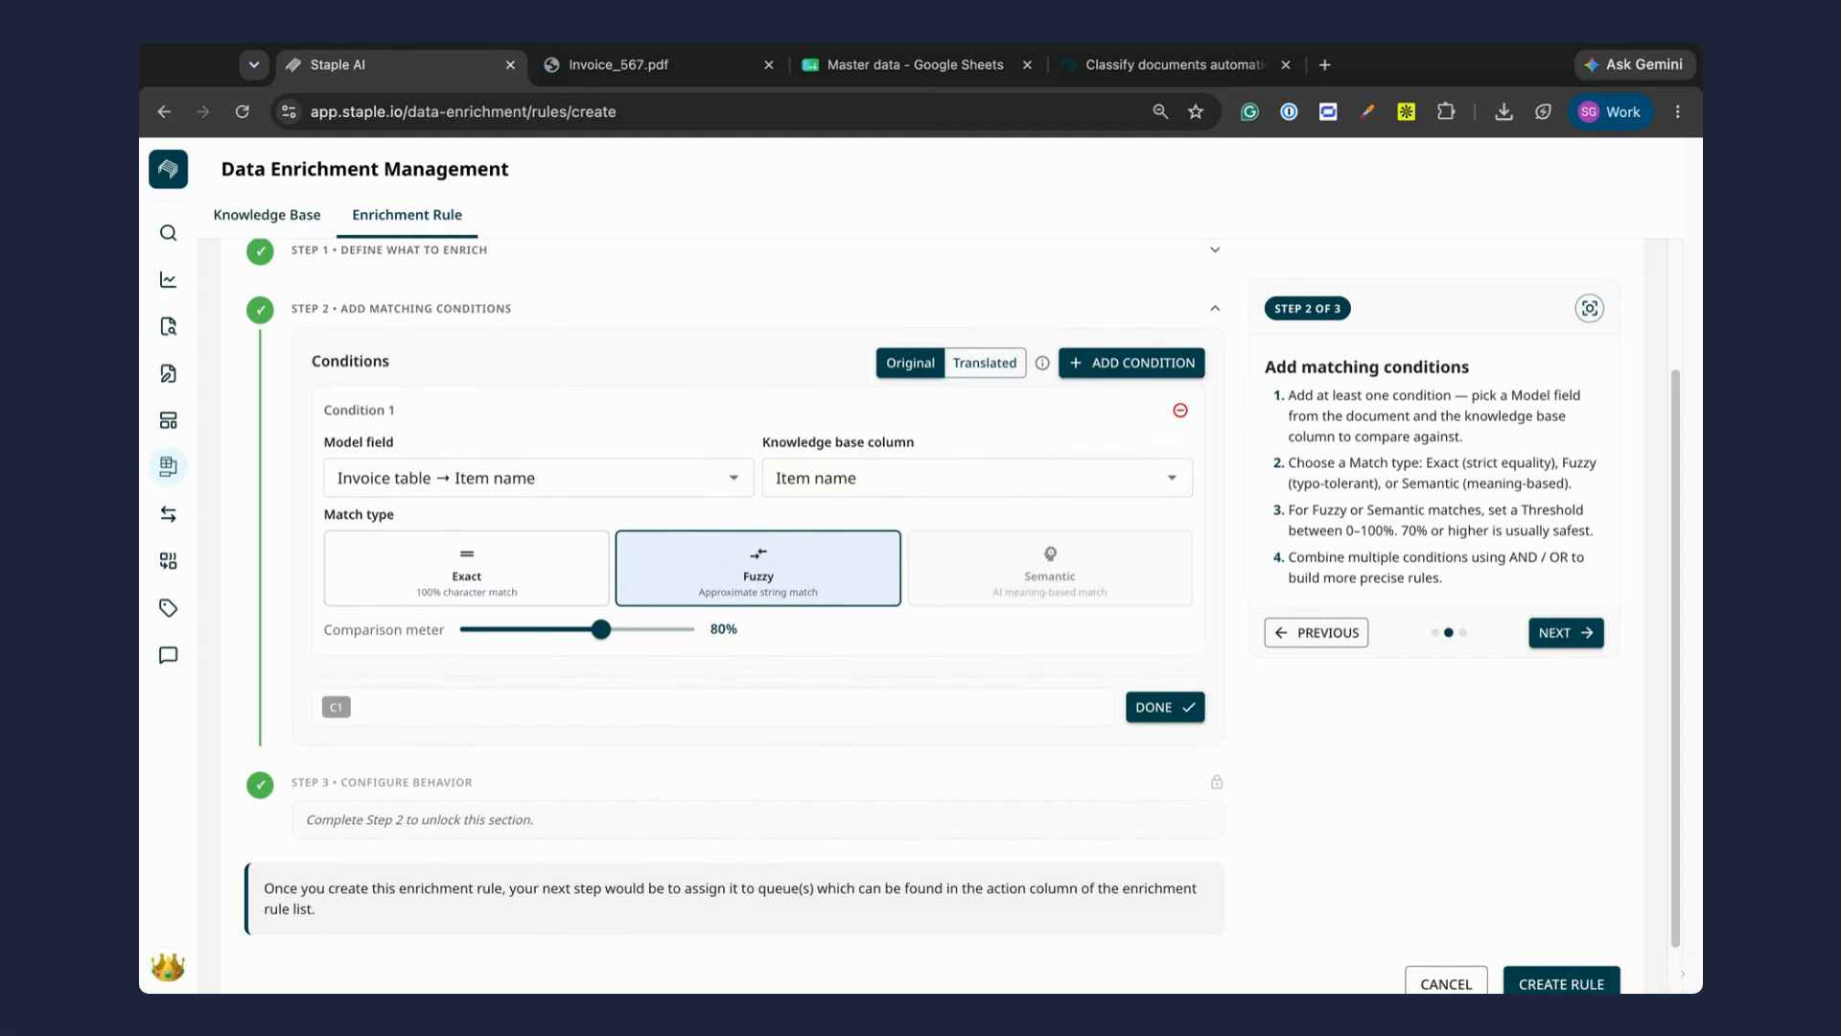
left_click(1132, 362)
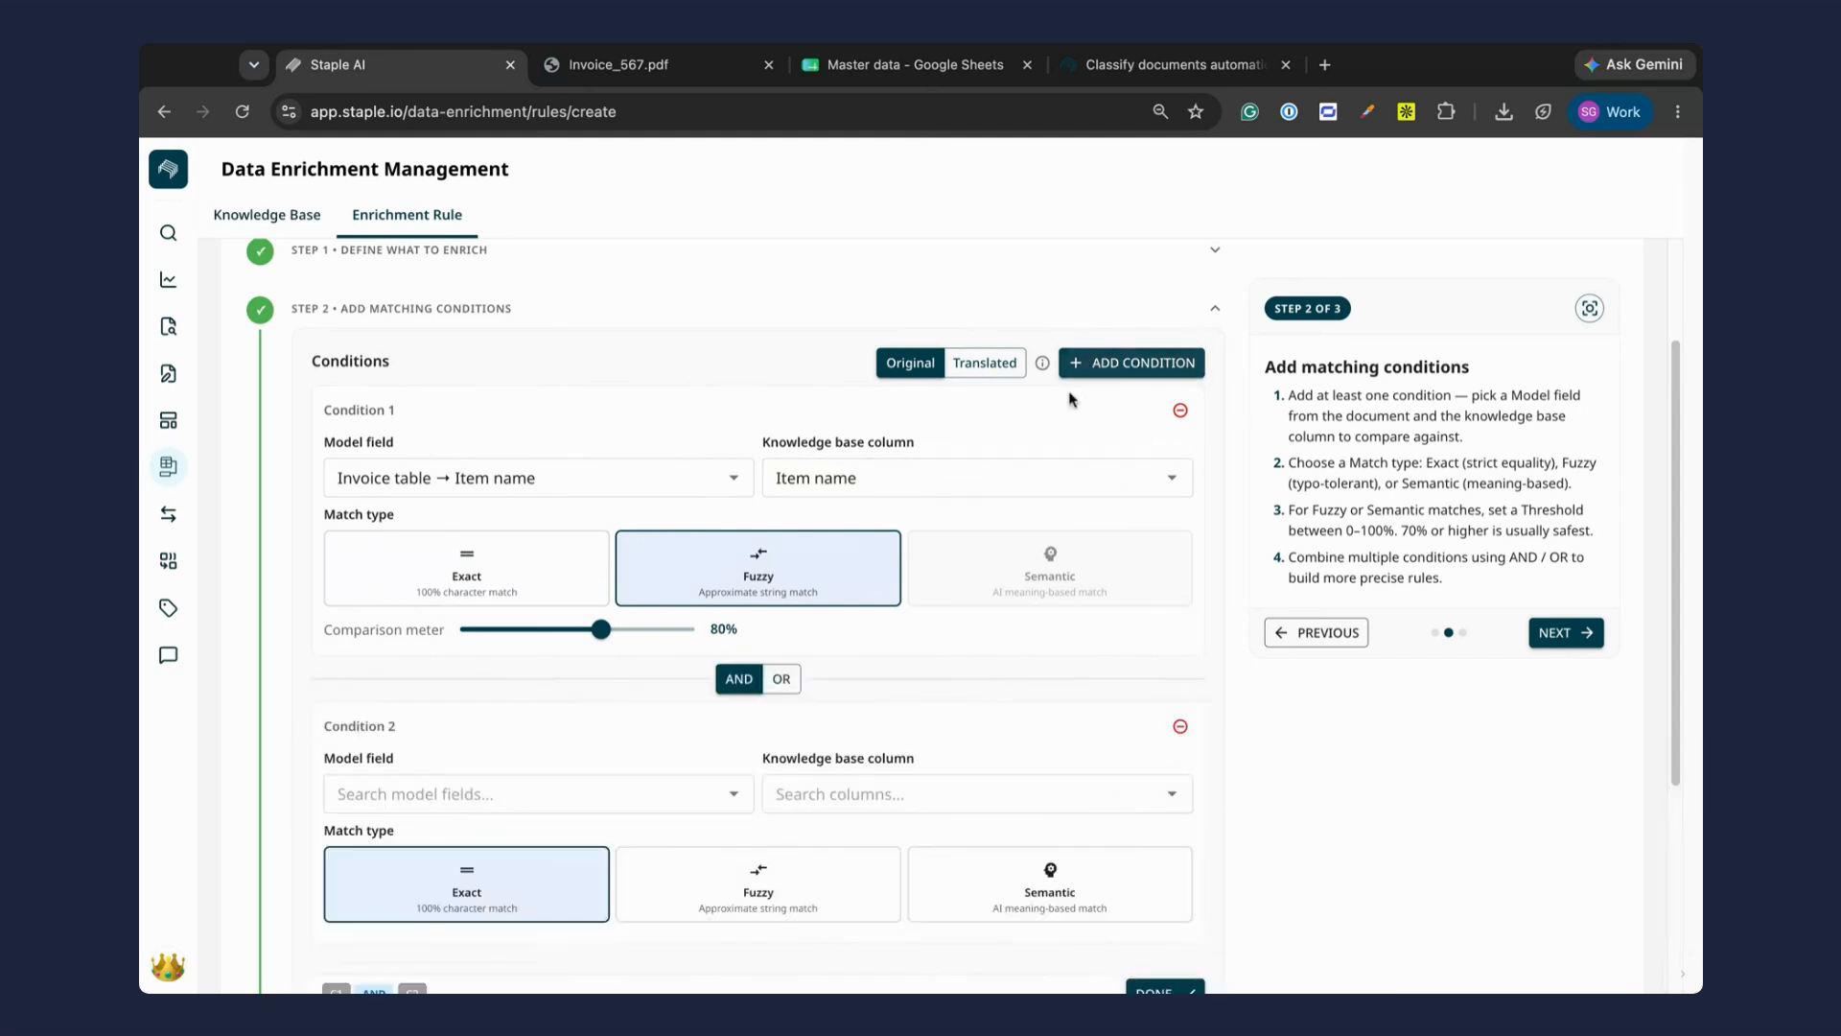
scroll(737, 645, "down", 2)
scroll(737, 644, "down", 1)
left_click(537, 554)
type("vendor")
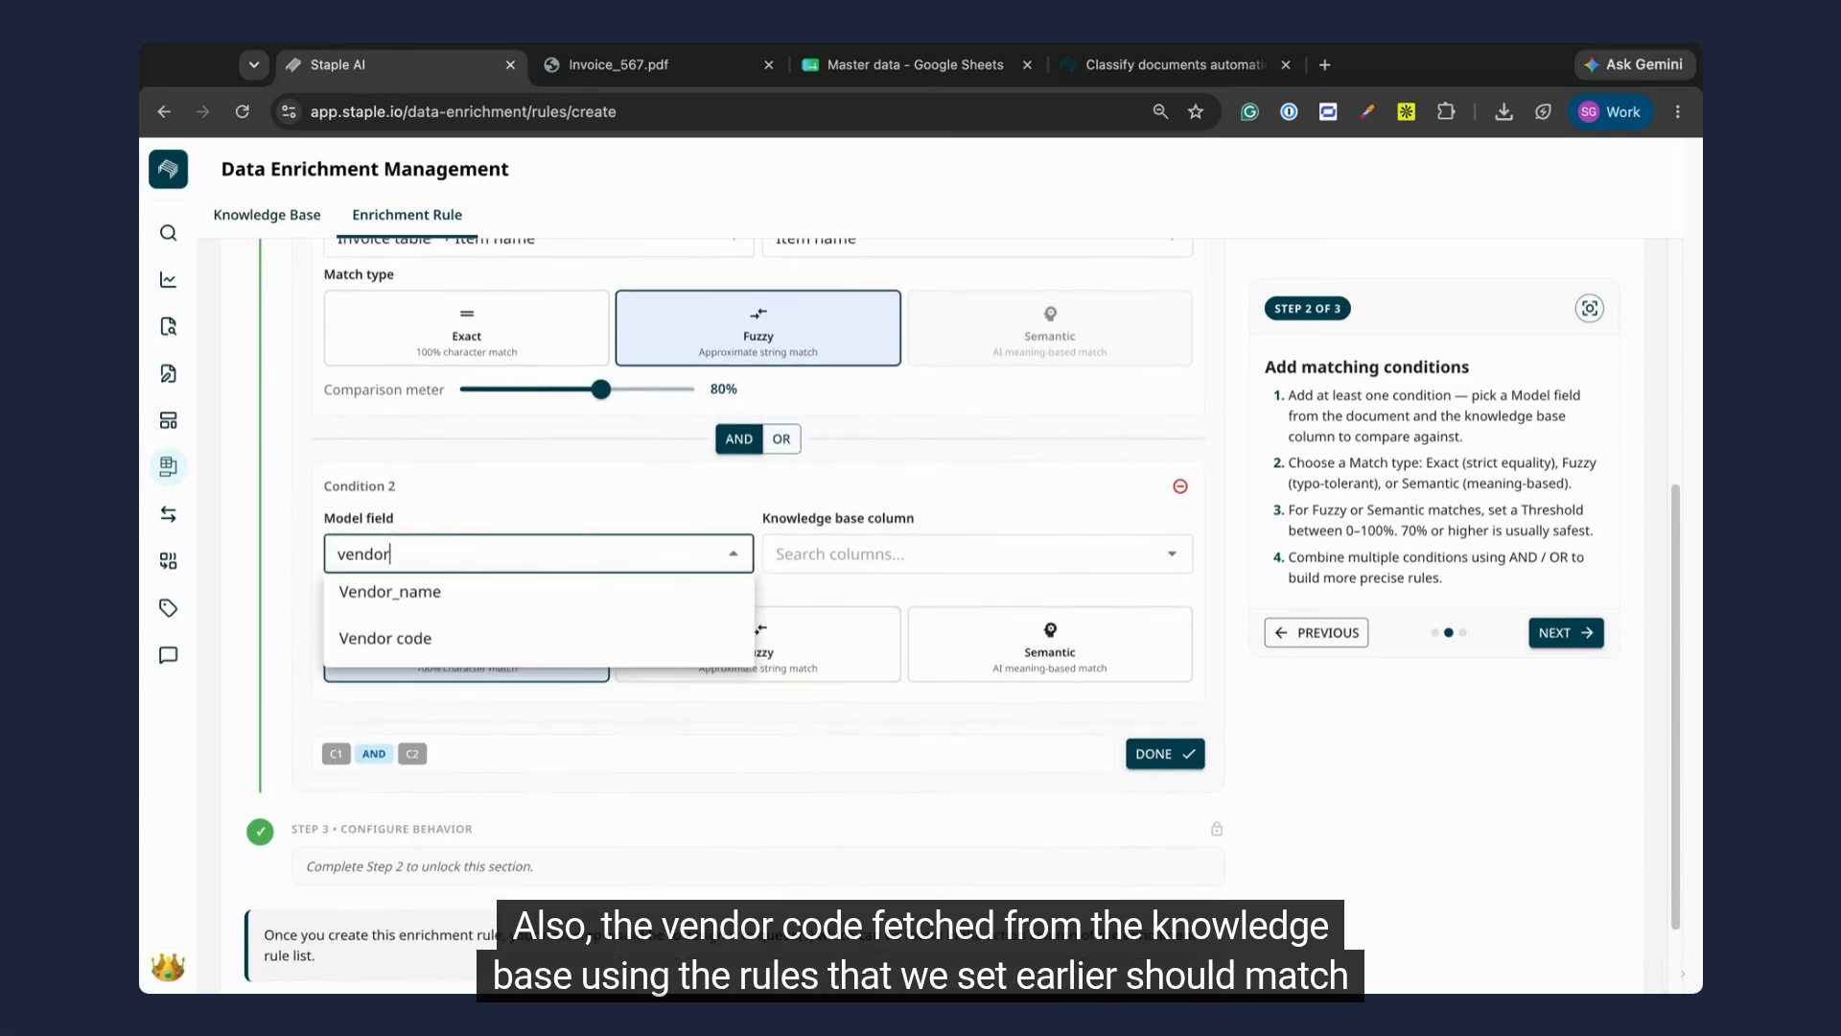
left_click(602, 638)
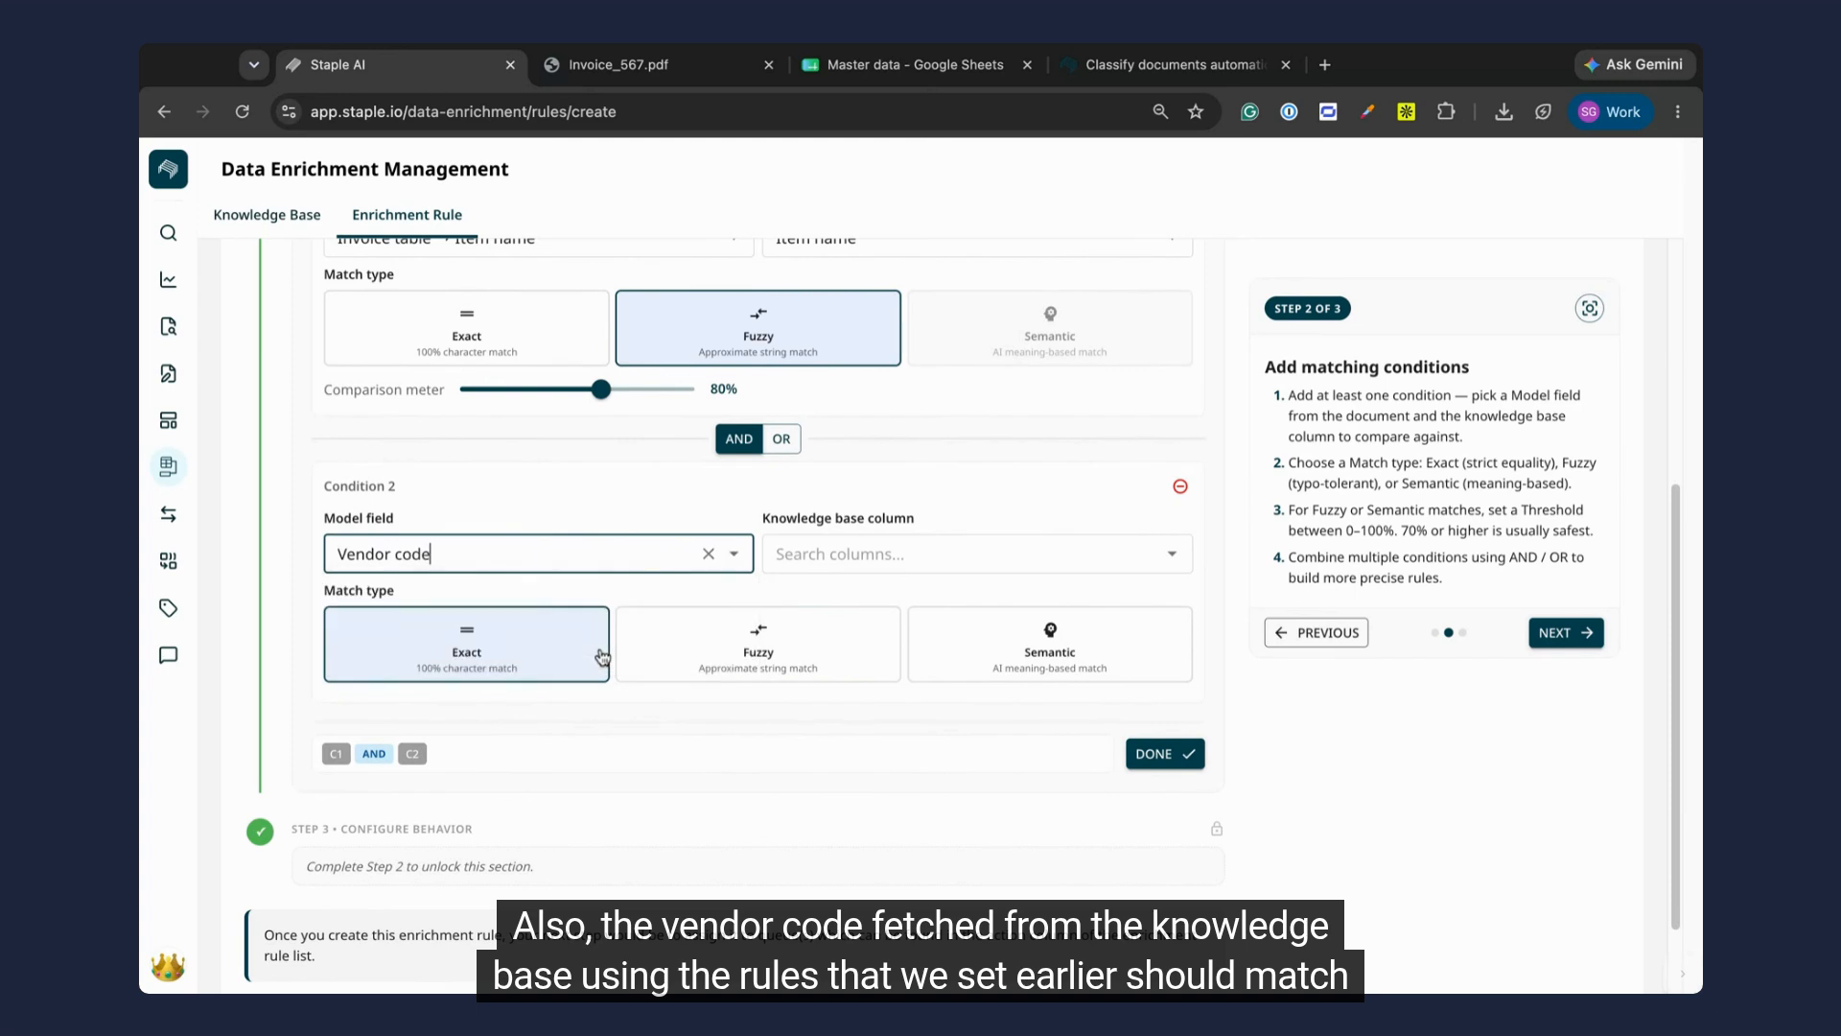
left_click(863, 554)
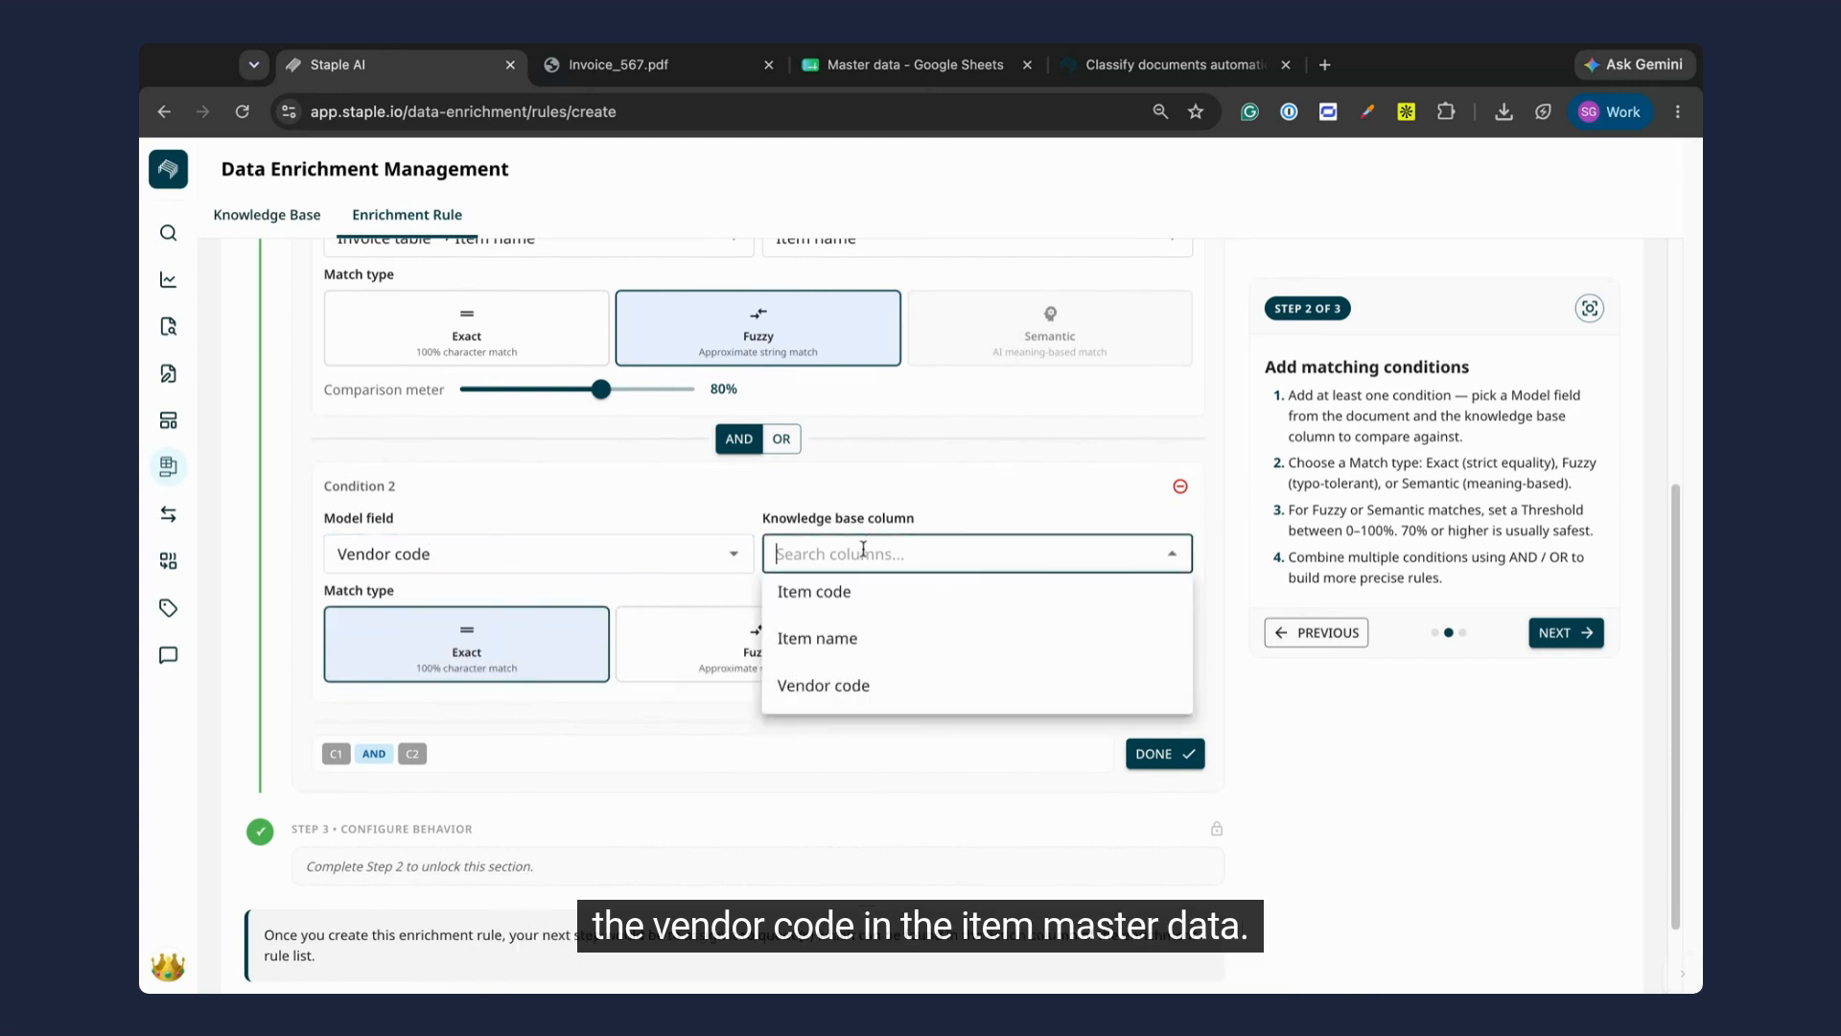
type("vendor")
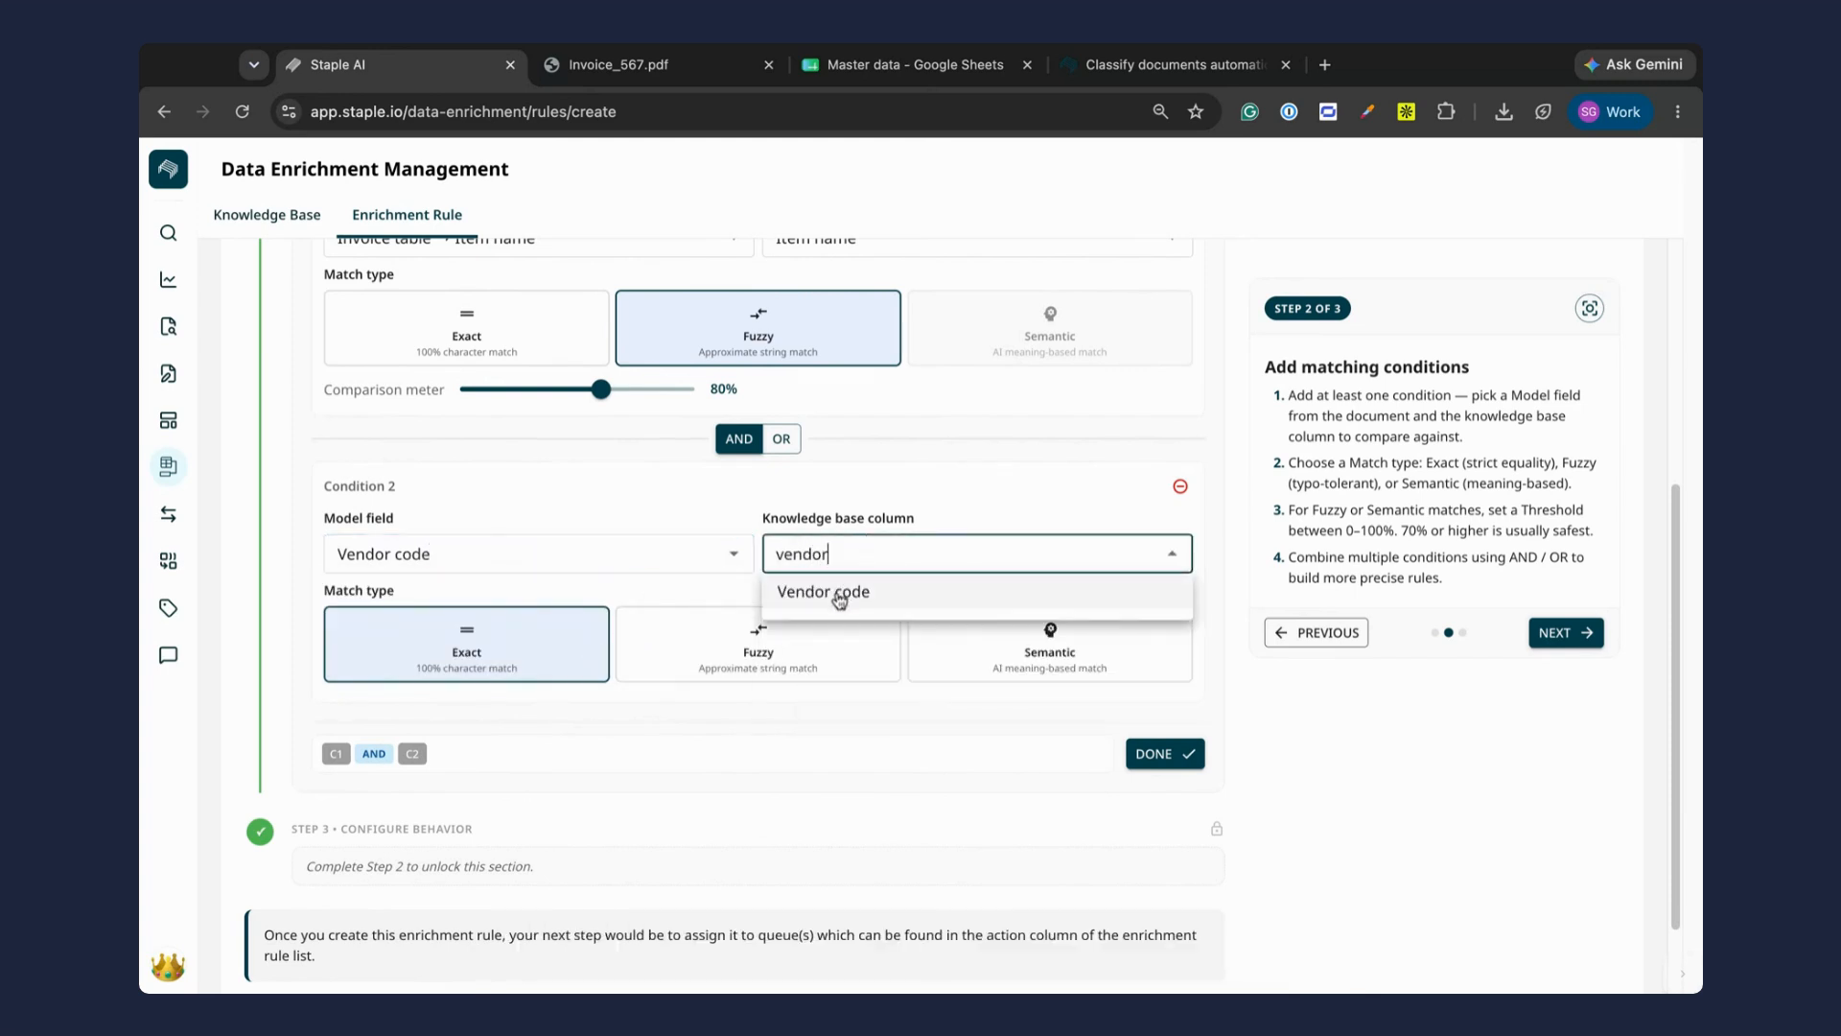
left_click(841, 595)
scroll(898, 488, "up", 1)
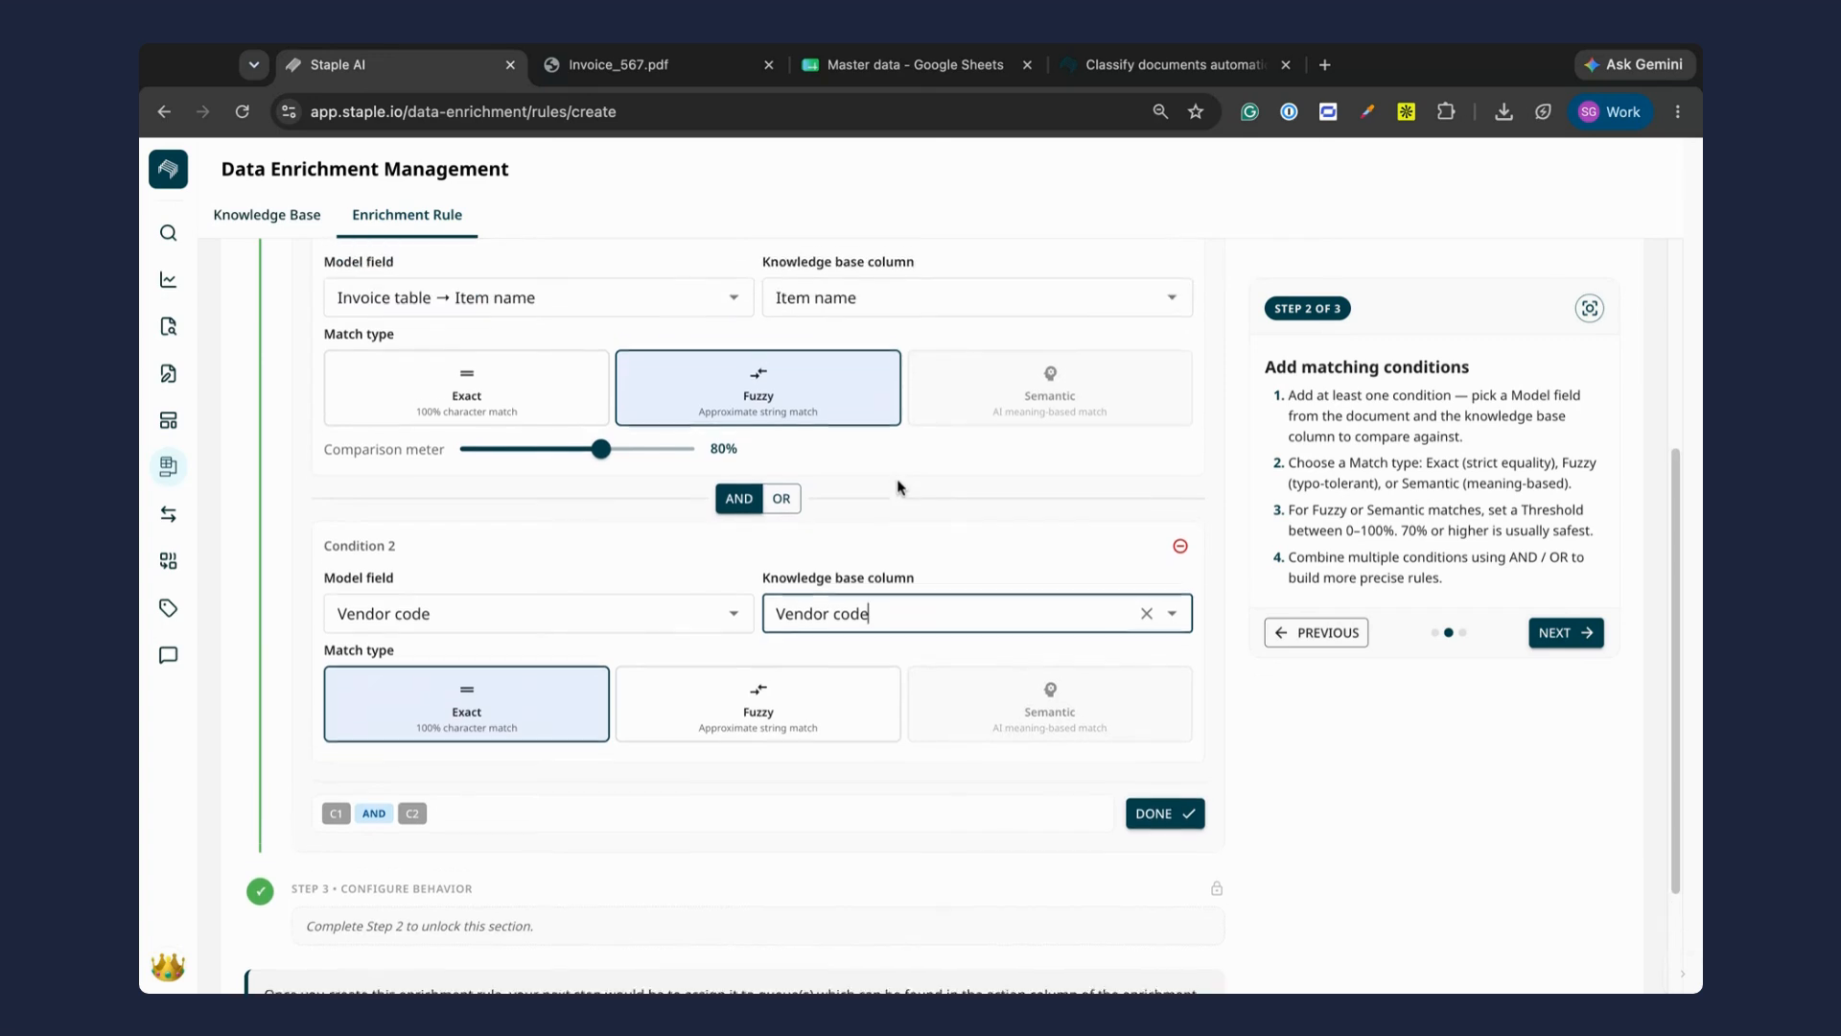
scroll(729, 537, "down", 1)
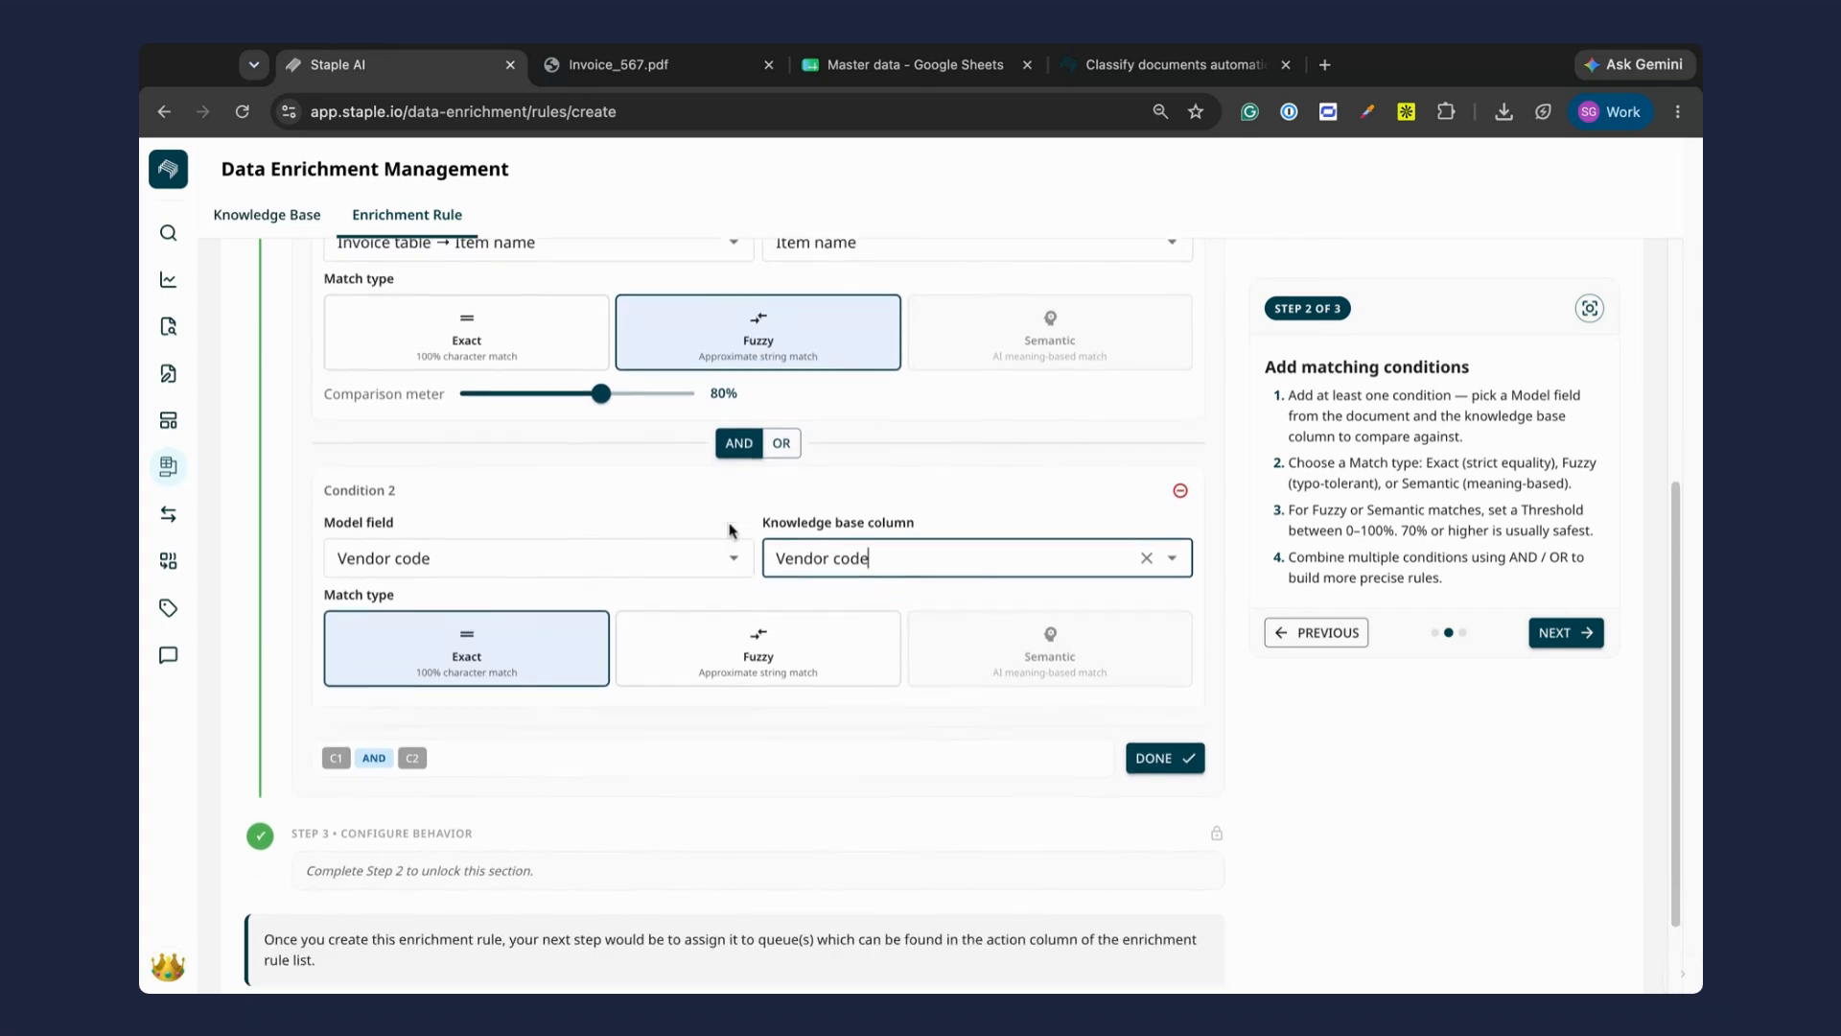
left_click(1172, 750)
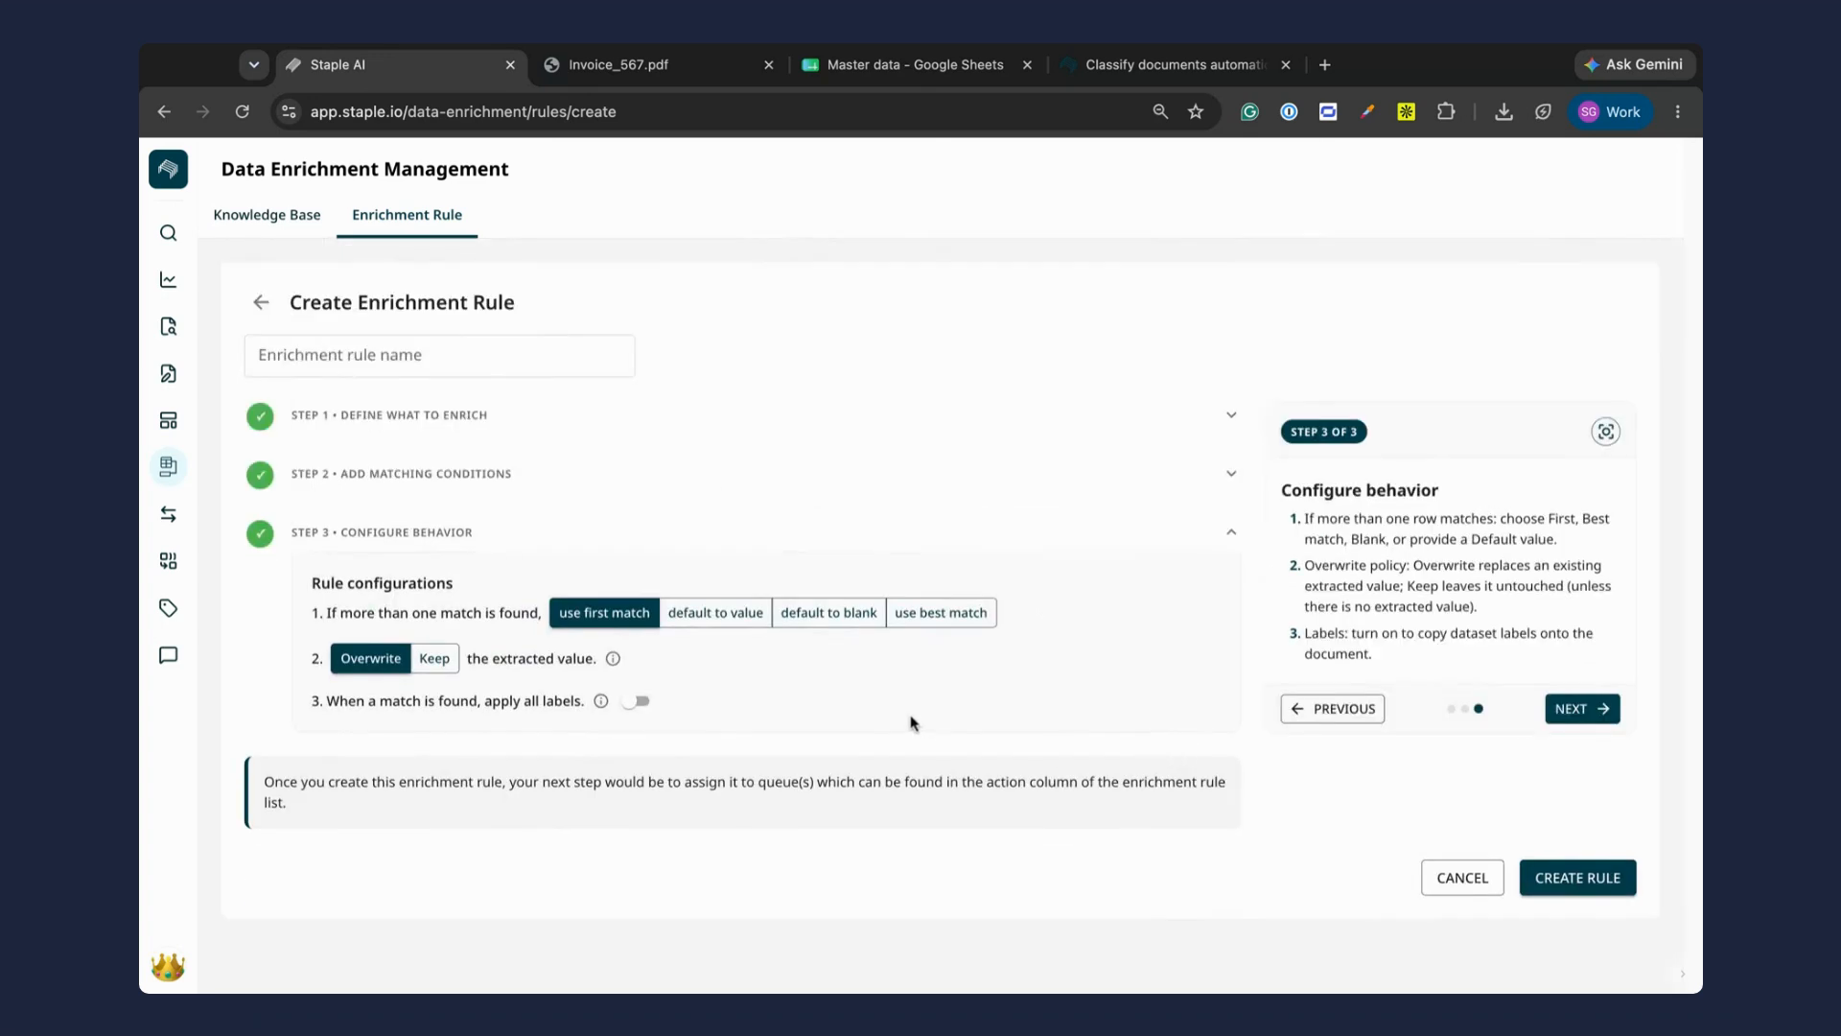
Step: Name the enrichment rule "item code rule" and create it
left_click(1579, 878)
left_click(347, 350)
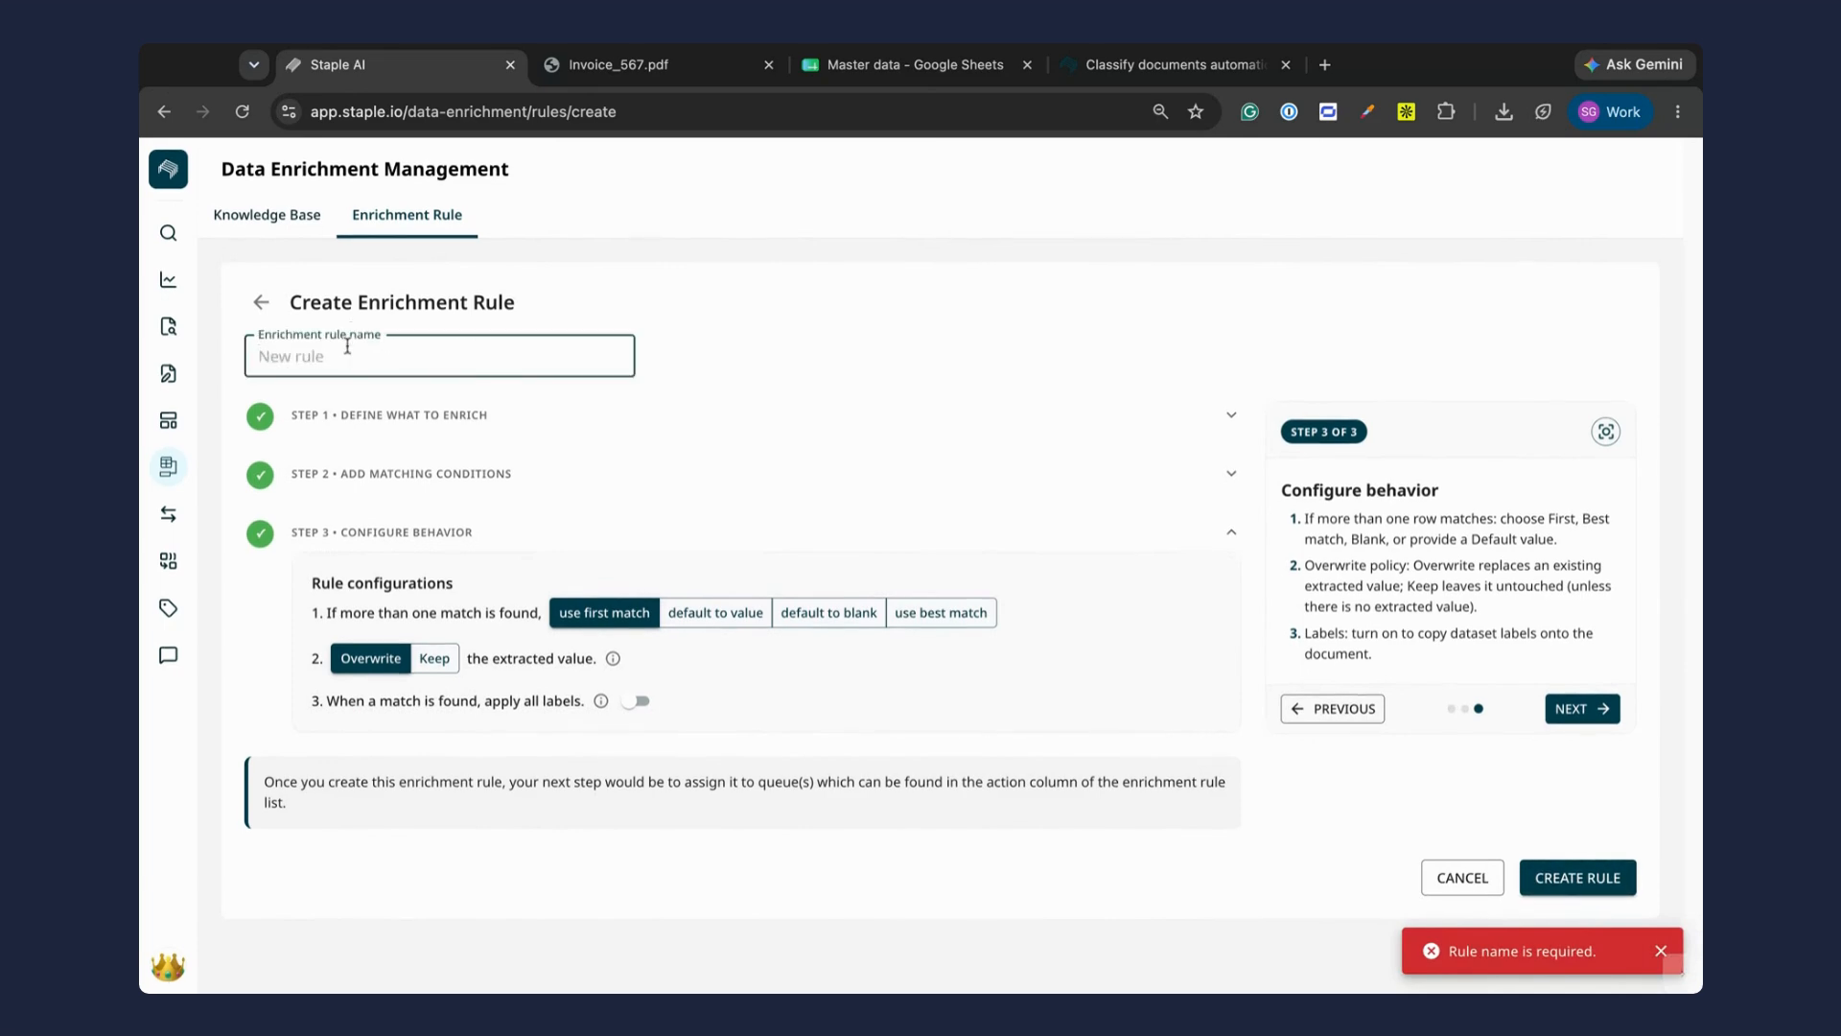
type("item code rule")
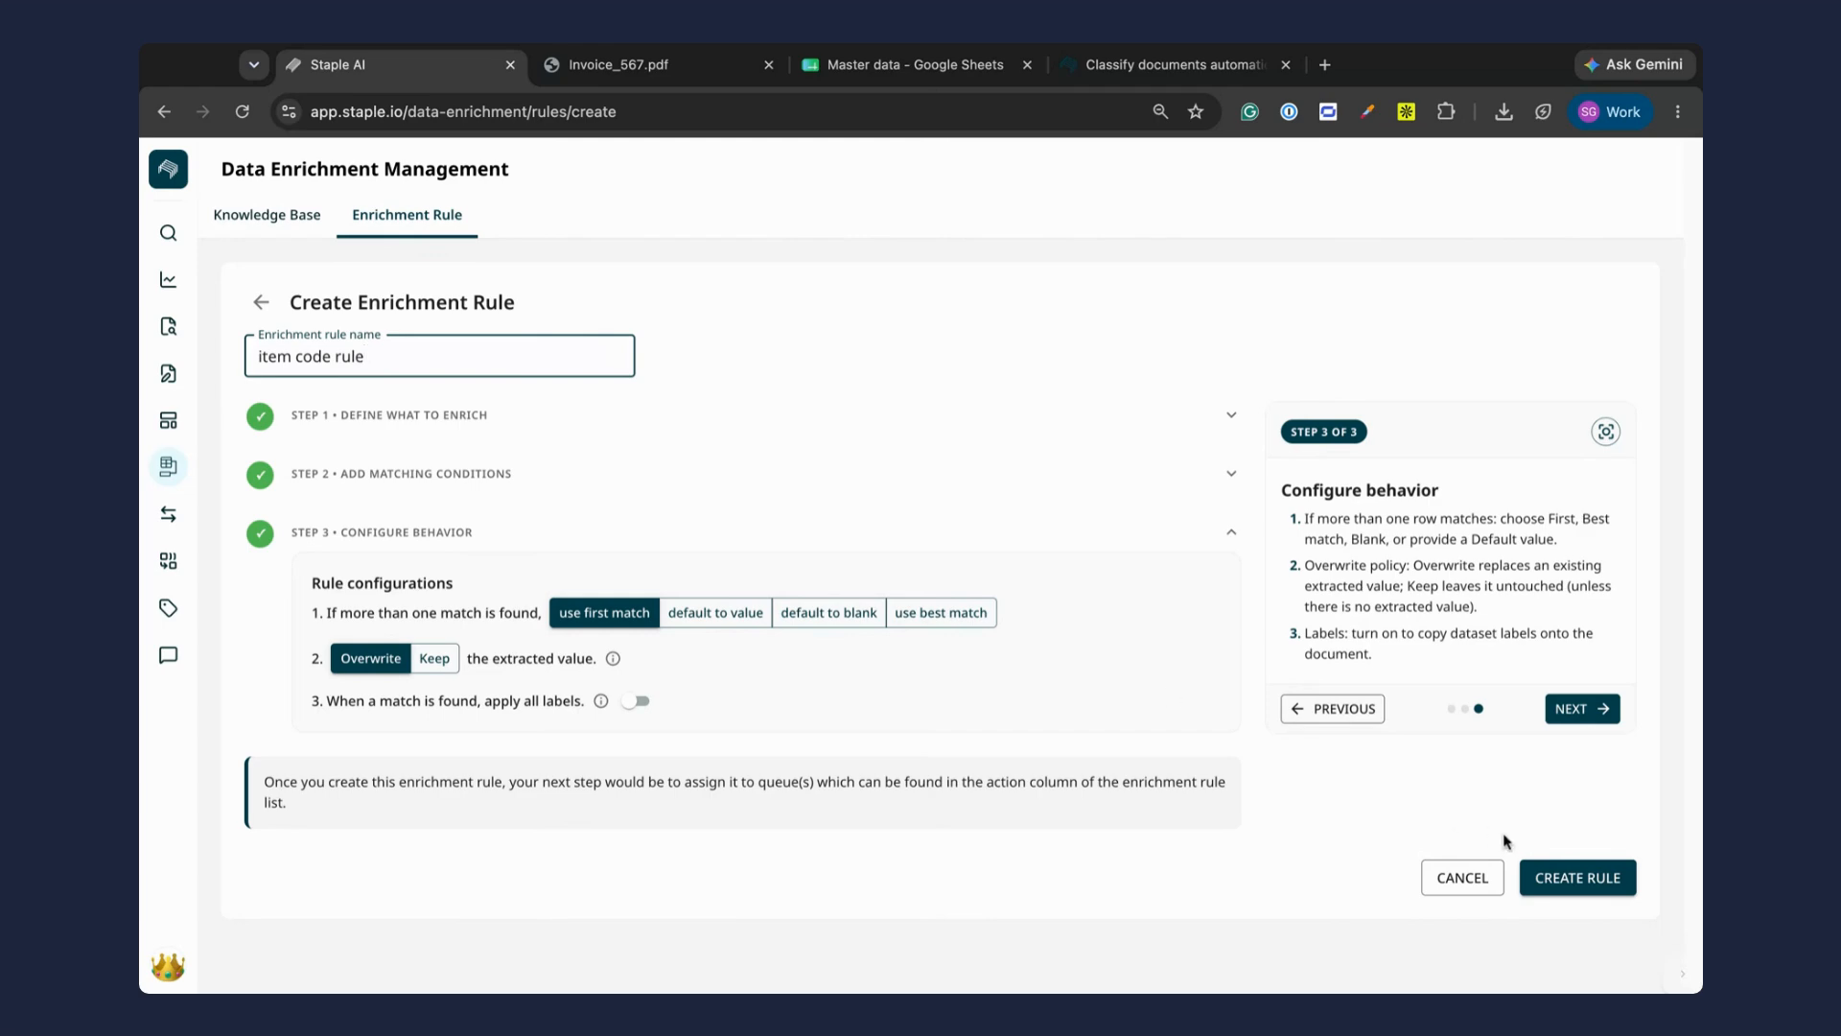
left_click(1576, 877)
Step: Assign the item code rule to the Sales invoice queue and save the changes
left_click(669, 597)
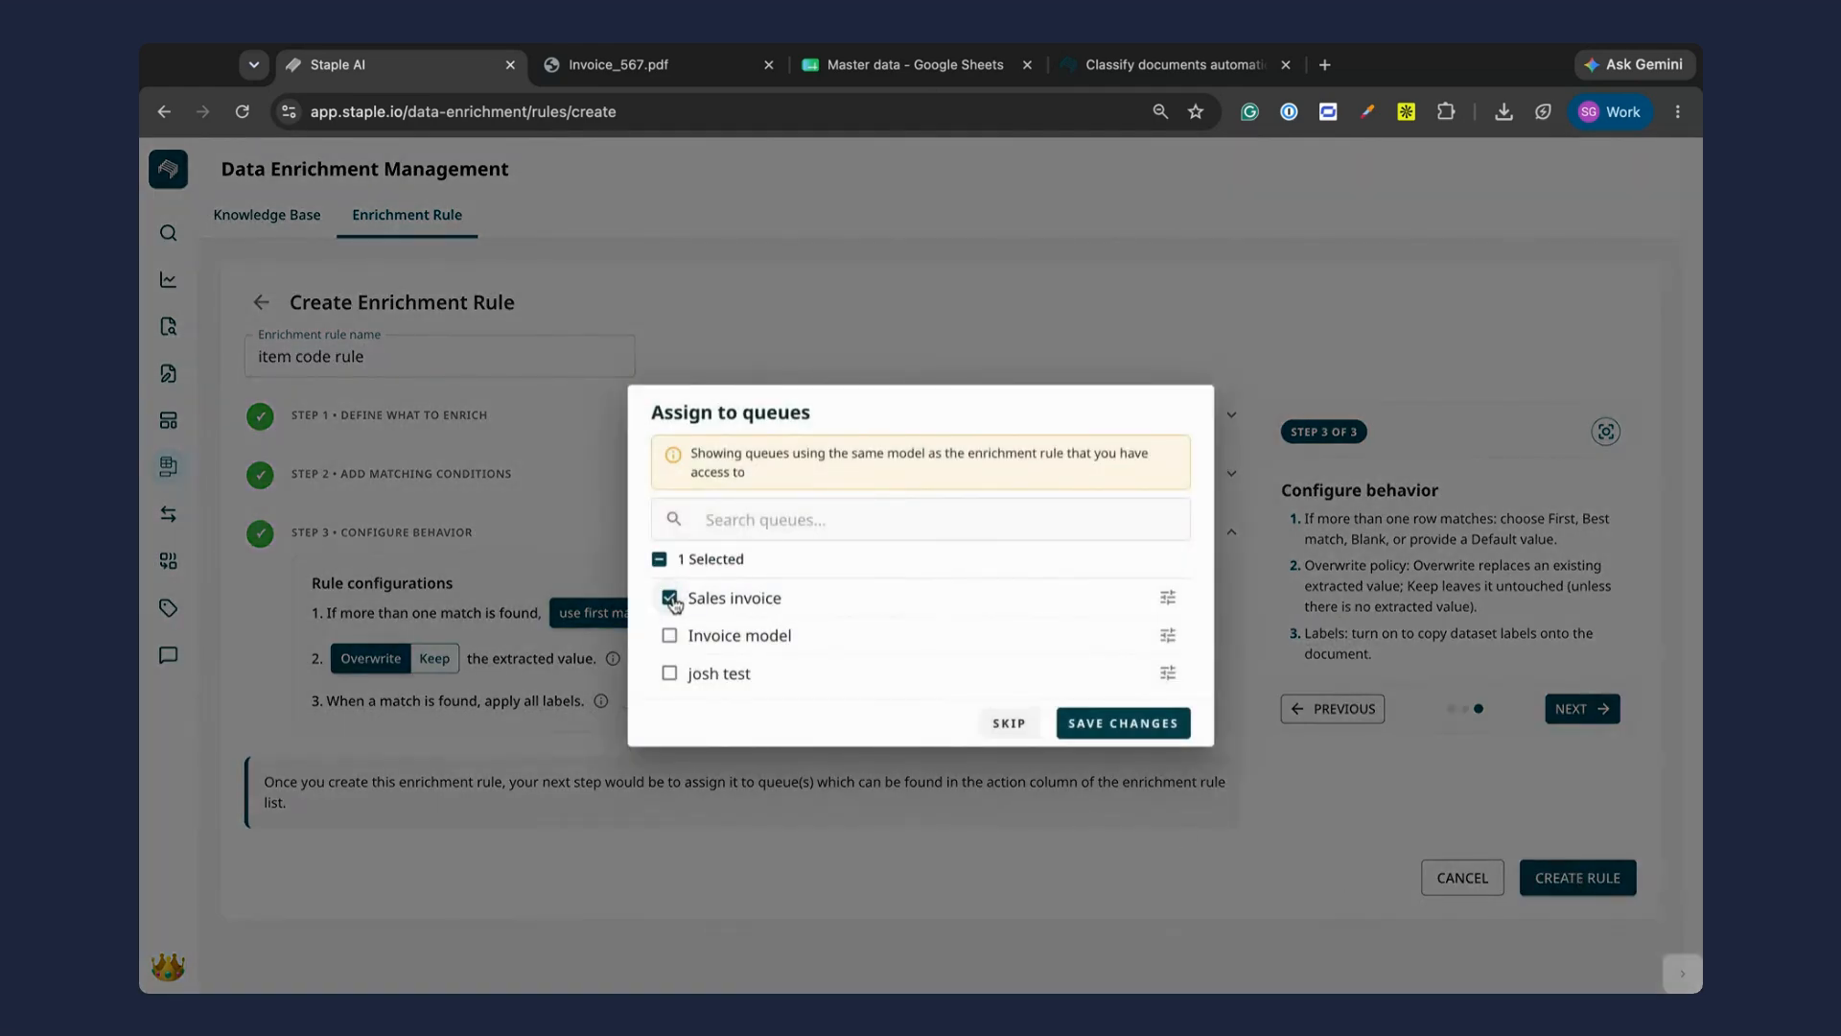
left_click(1168, 598)
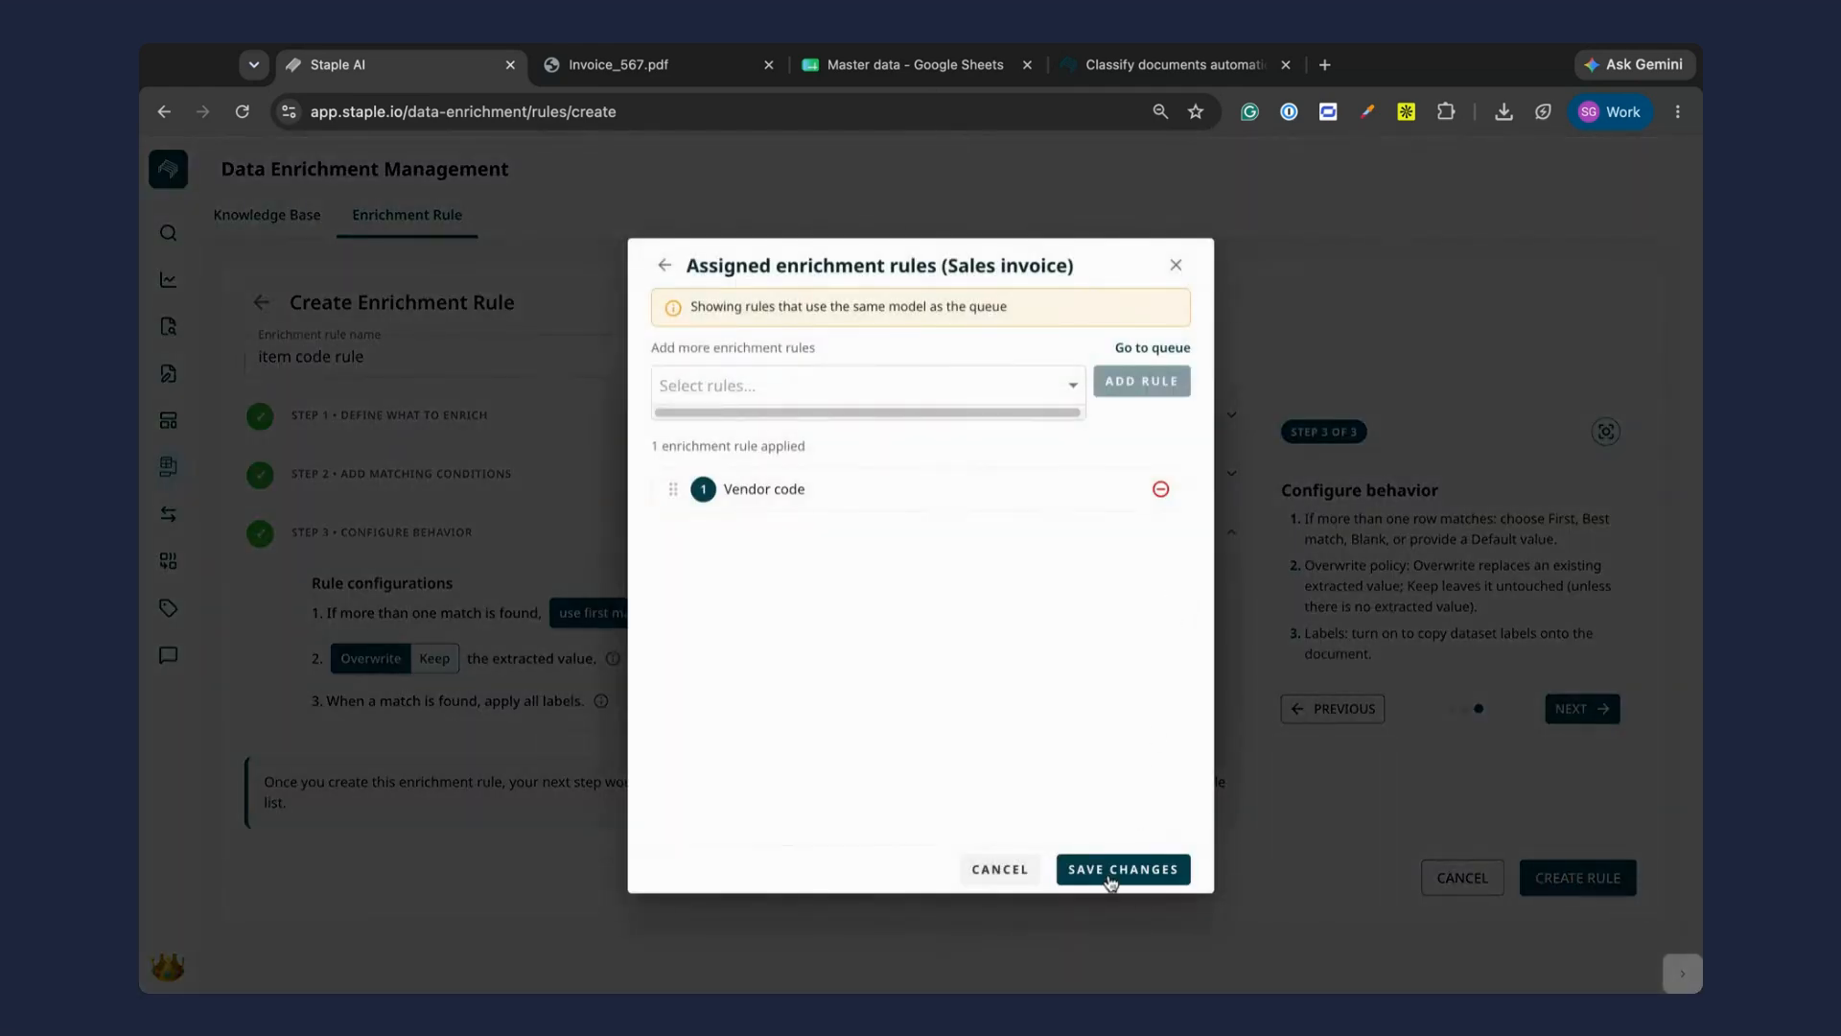
left_click(1122, 869)
Step: Reopen the item code rule and check the order of the enrichment rules assigned to the Sales invoice queue
left_click(563, 394)
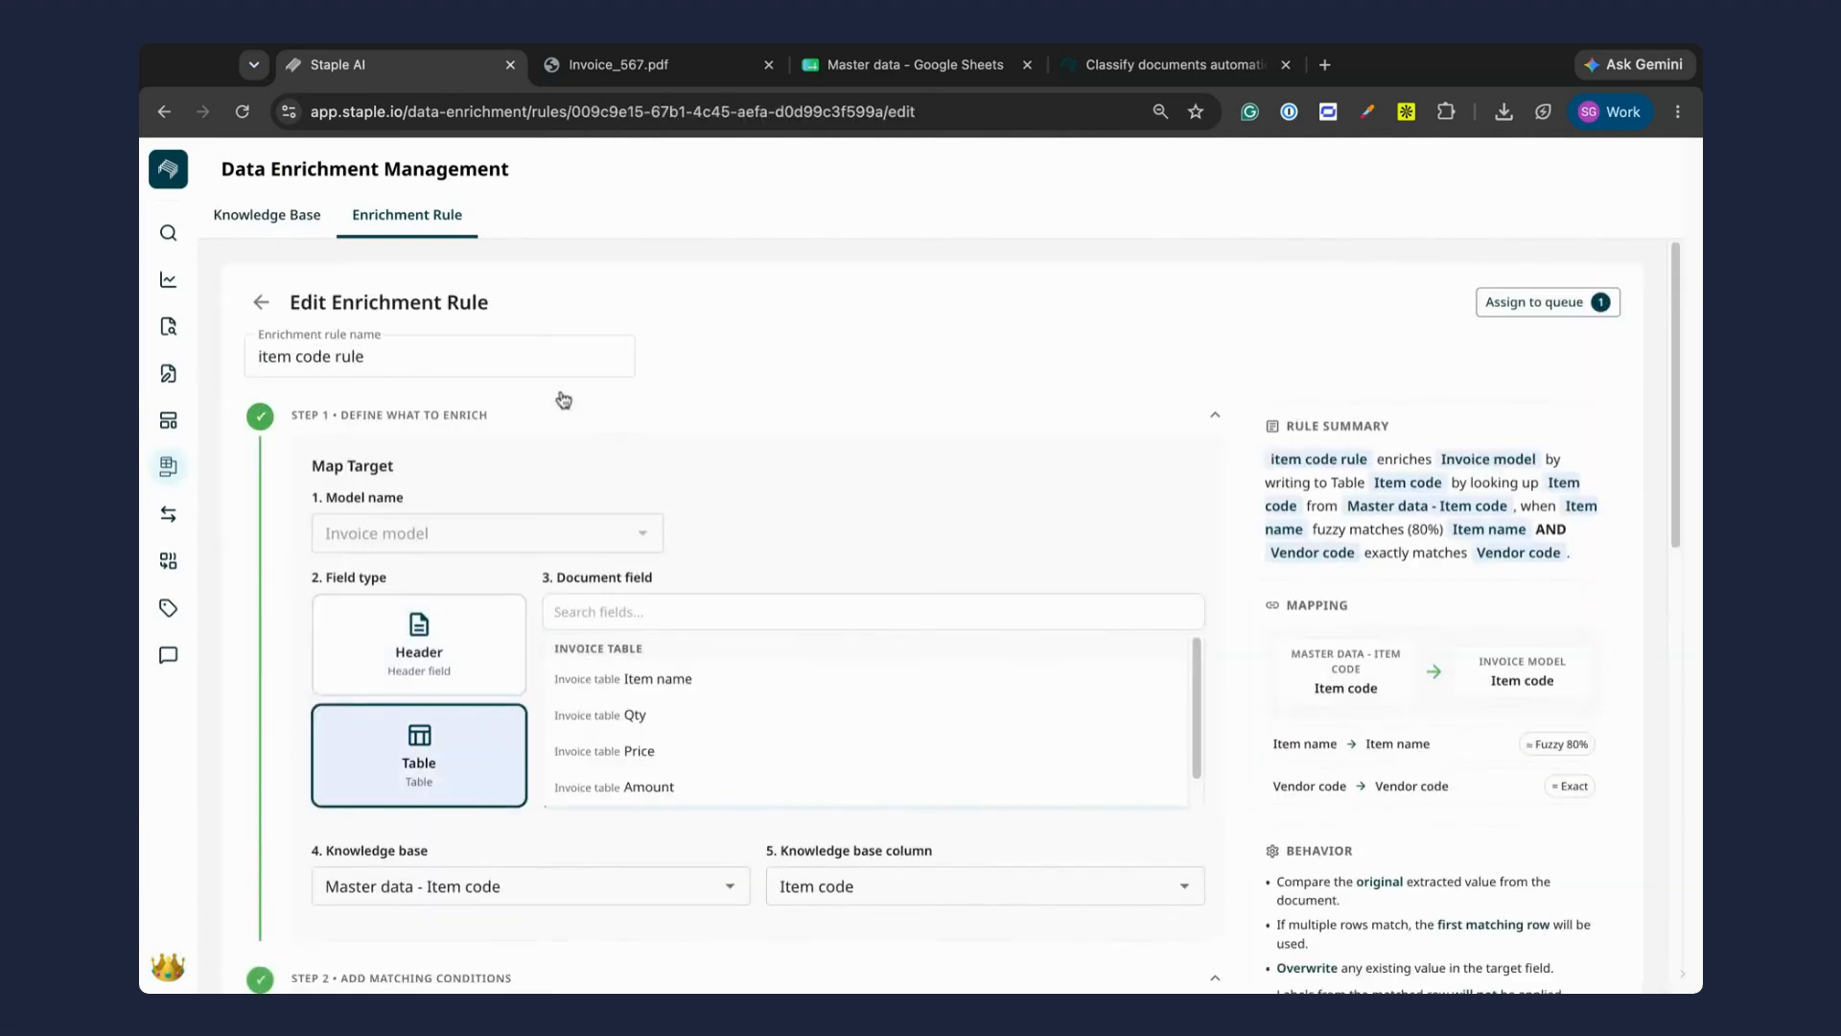
left_click(1539, 302)
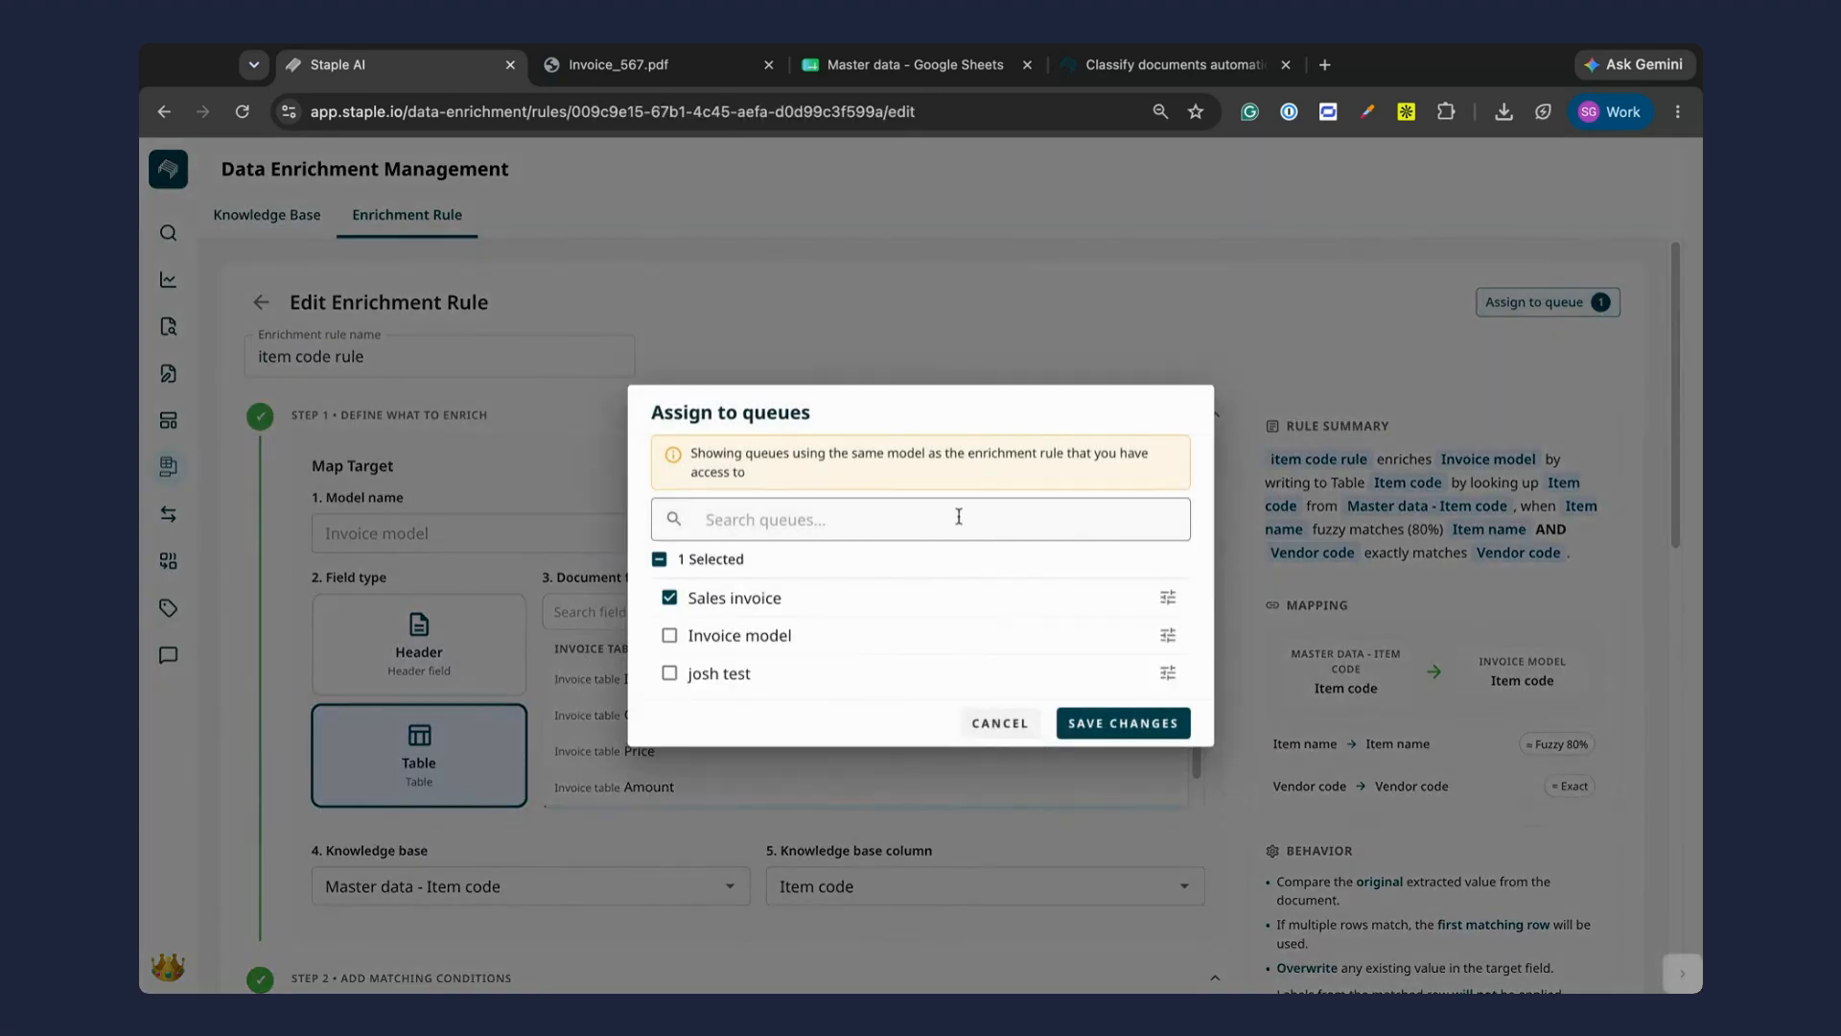
left_click(1168, 597)
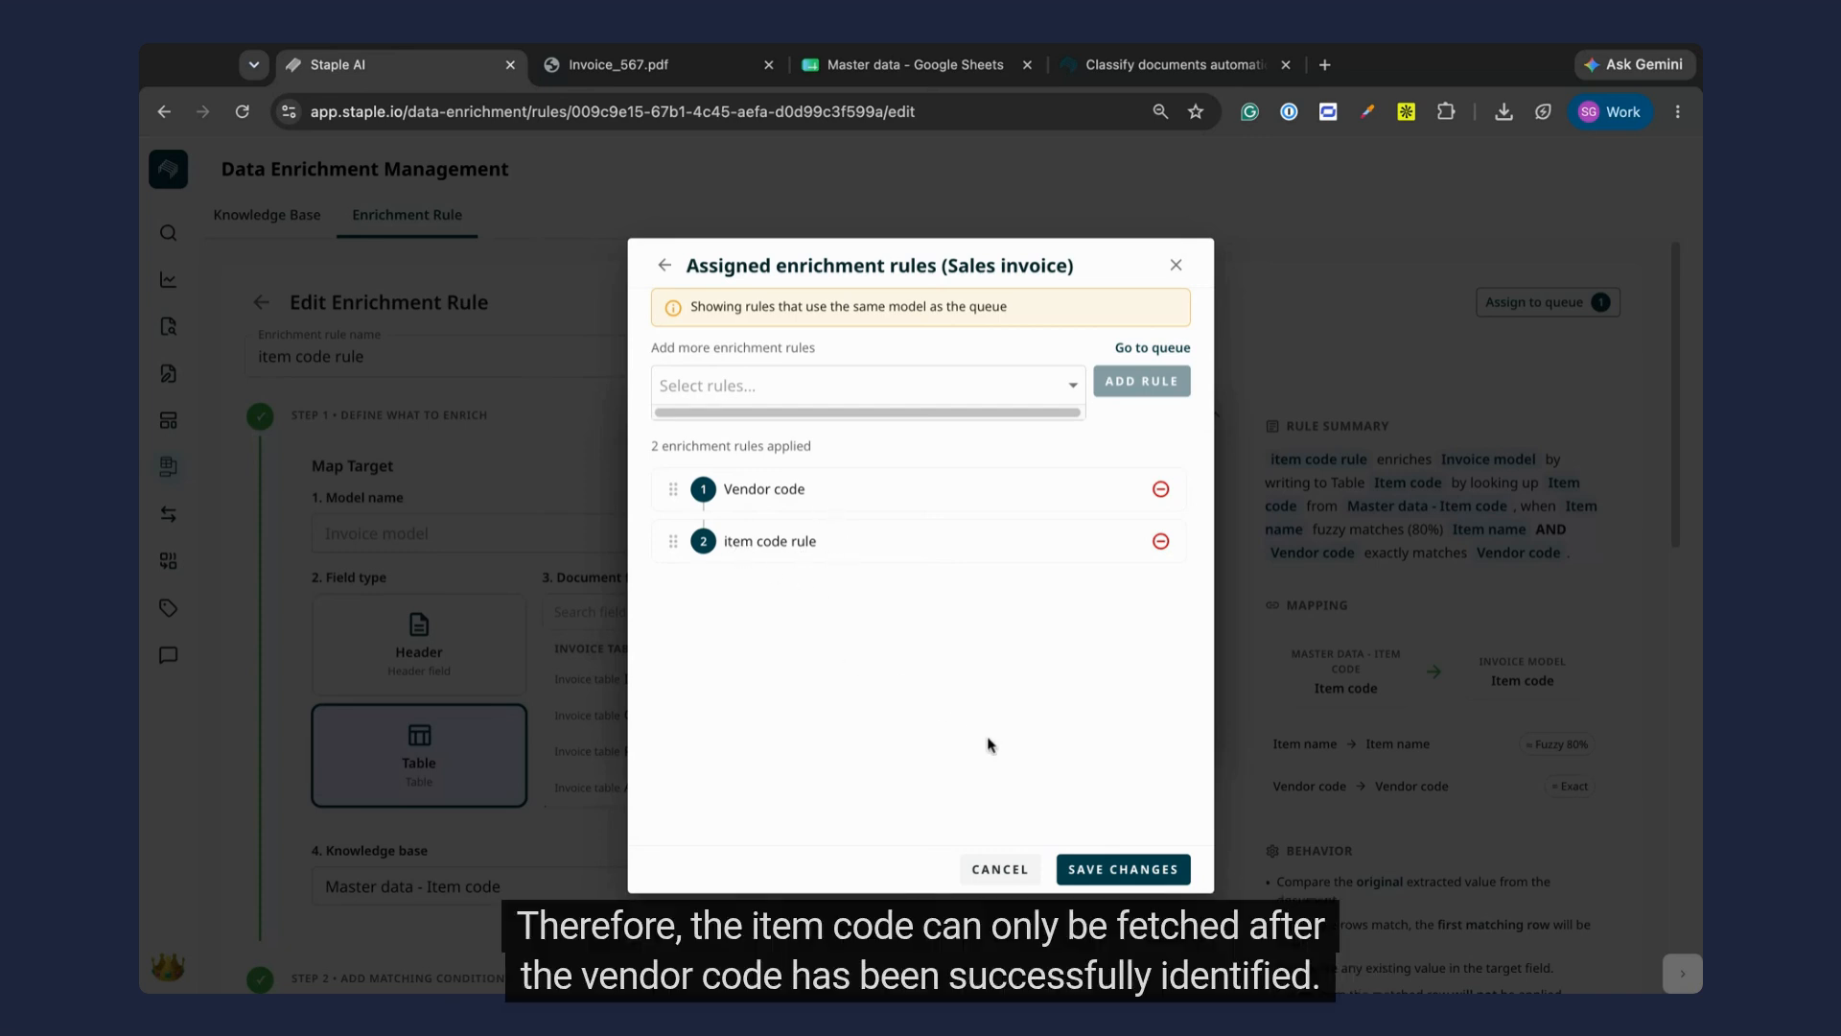
Step: Save the enrichment rules assigned to the Sales invoice queue and finish the matching conditions of the item code rule
left_click(1104, 874)
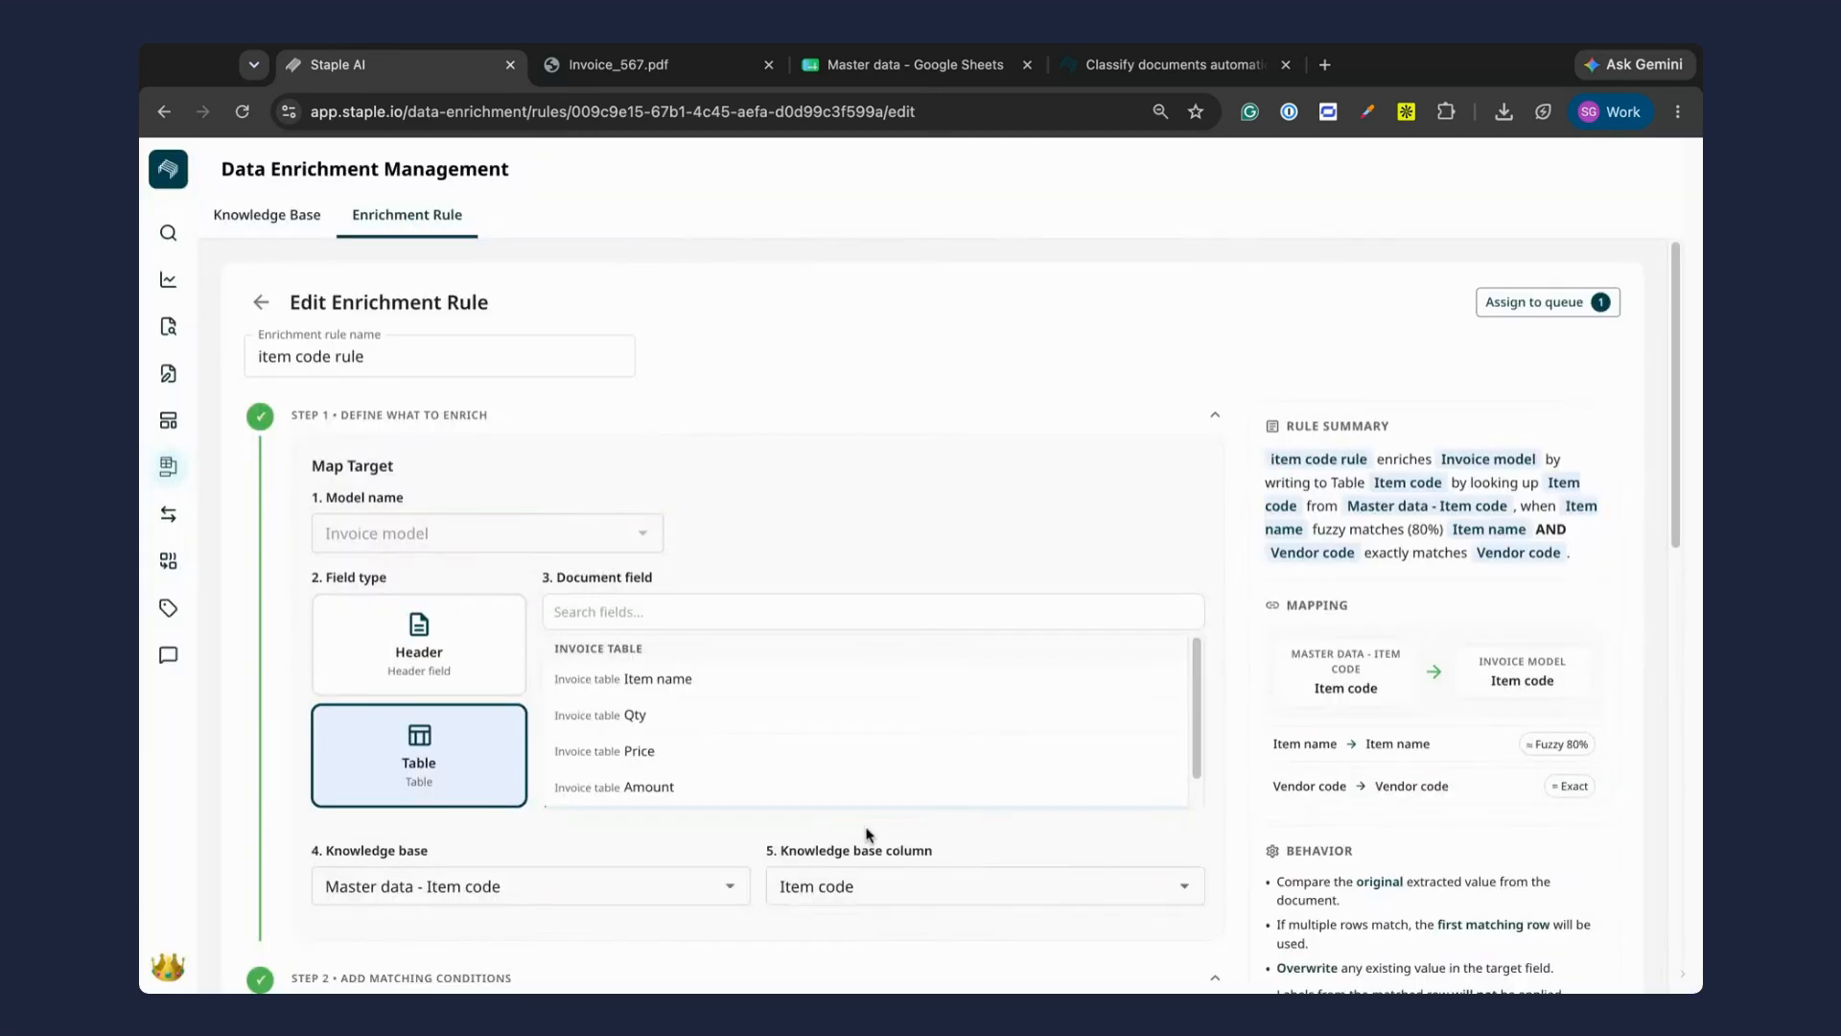
scroll(867, 834, "down", 3)
scroll(868, 834, "down", 6)
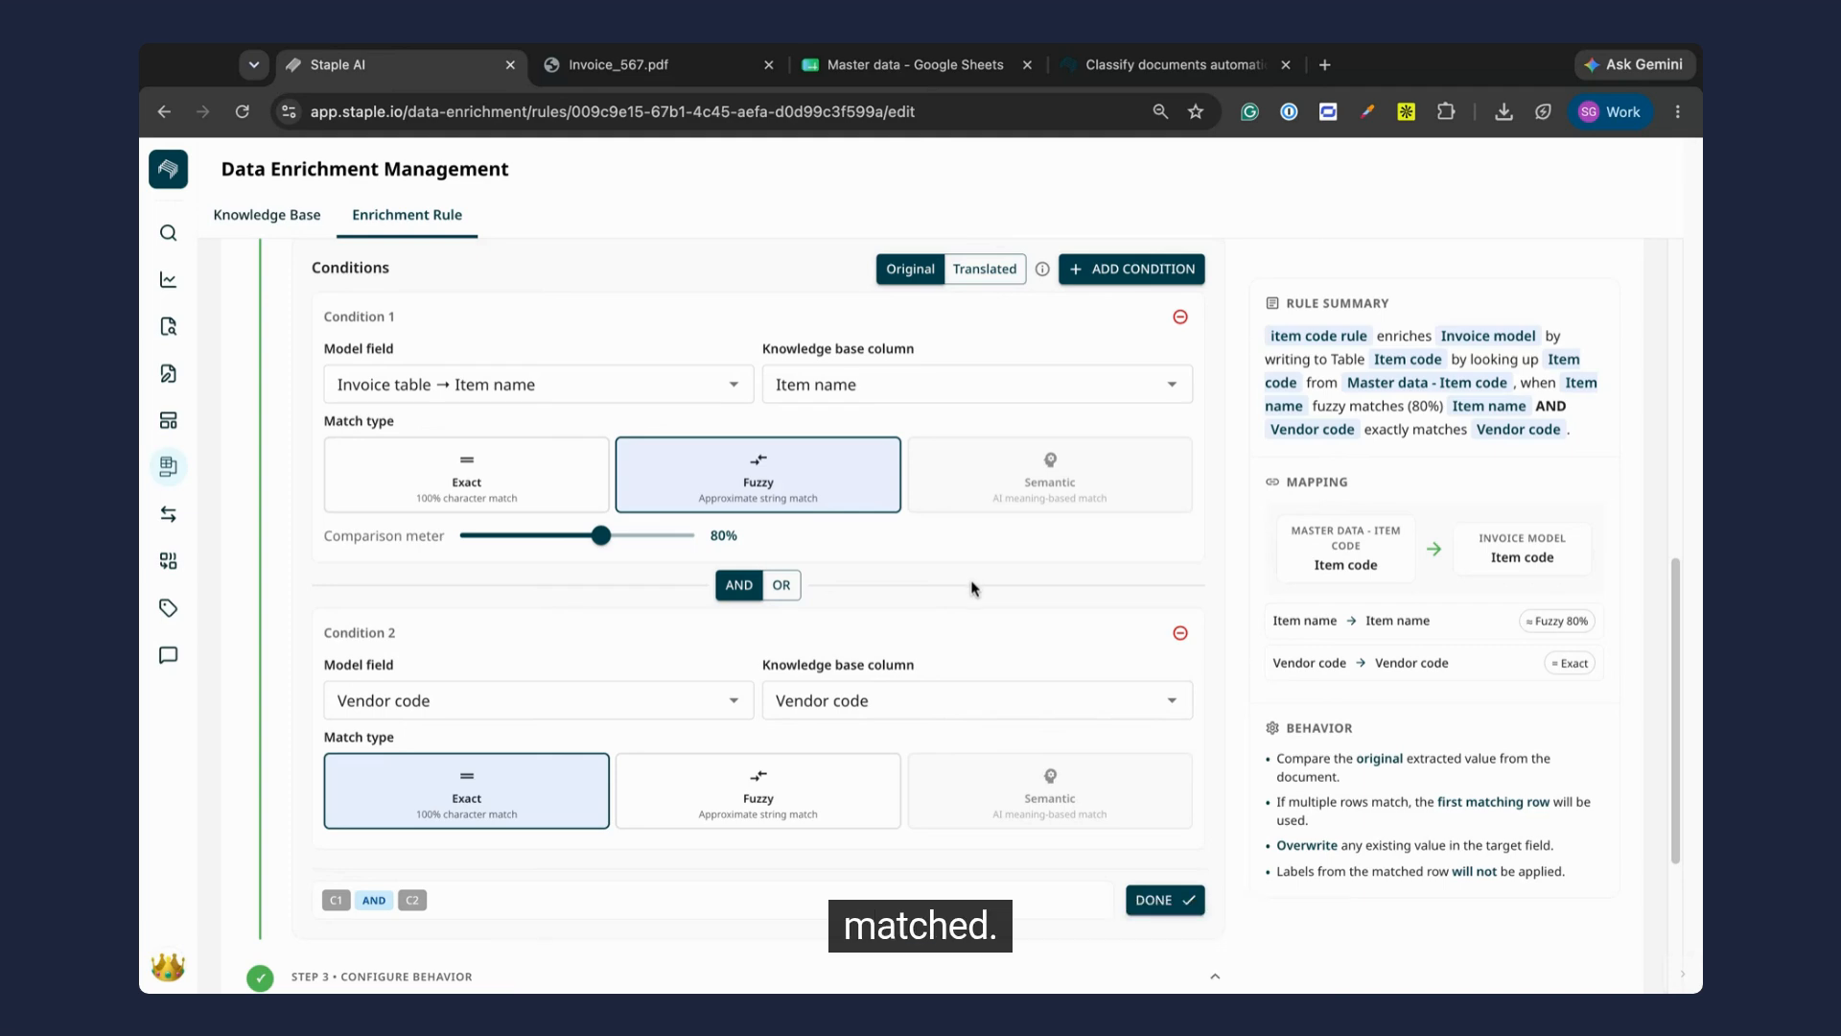
left_click(1164, 898)
left_click(1572, 930)
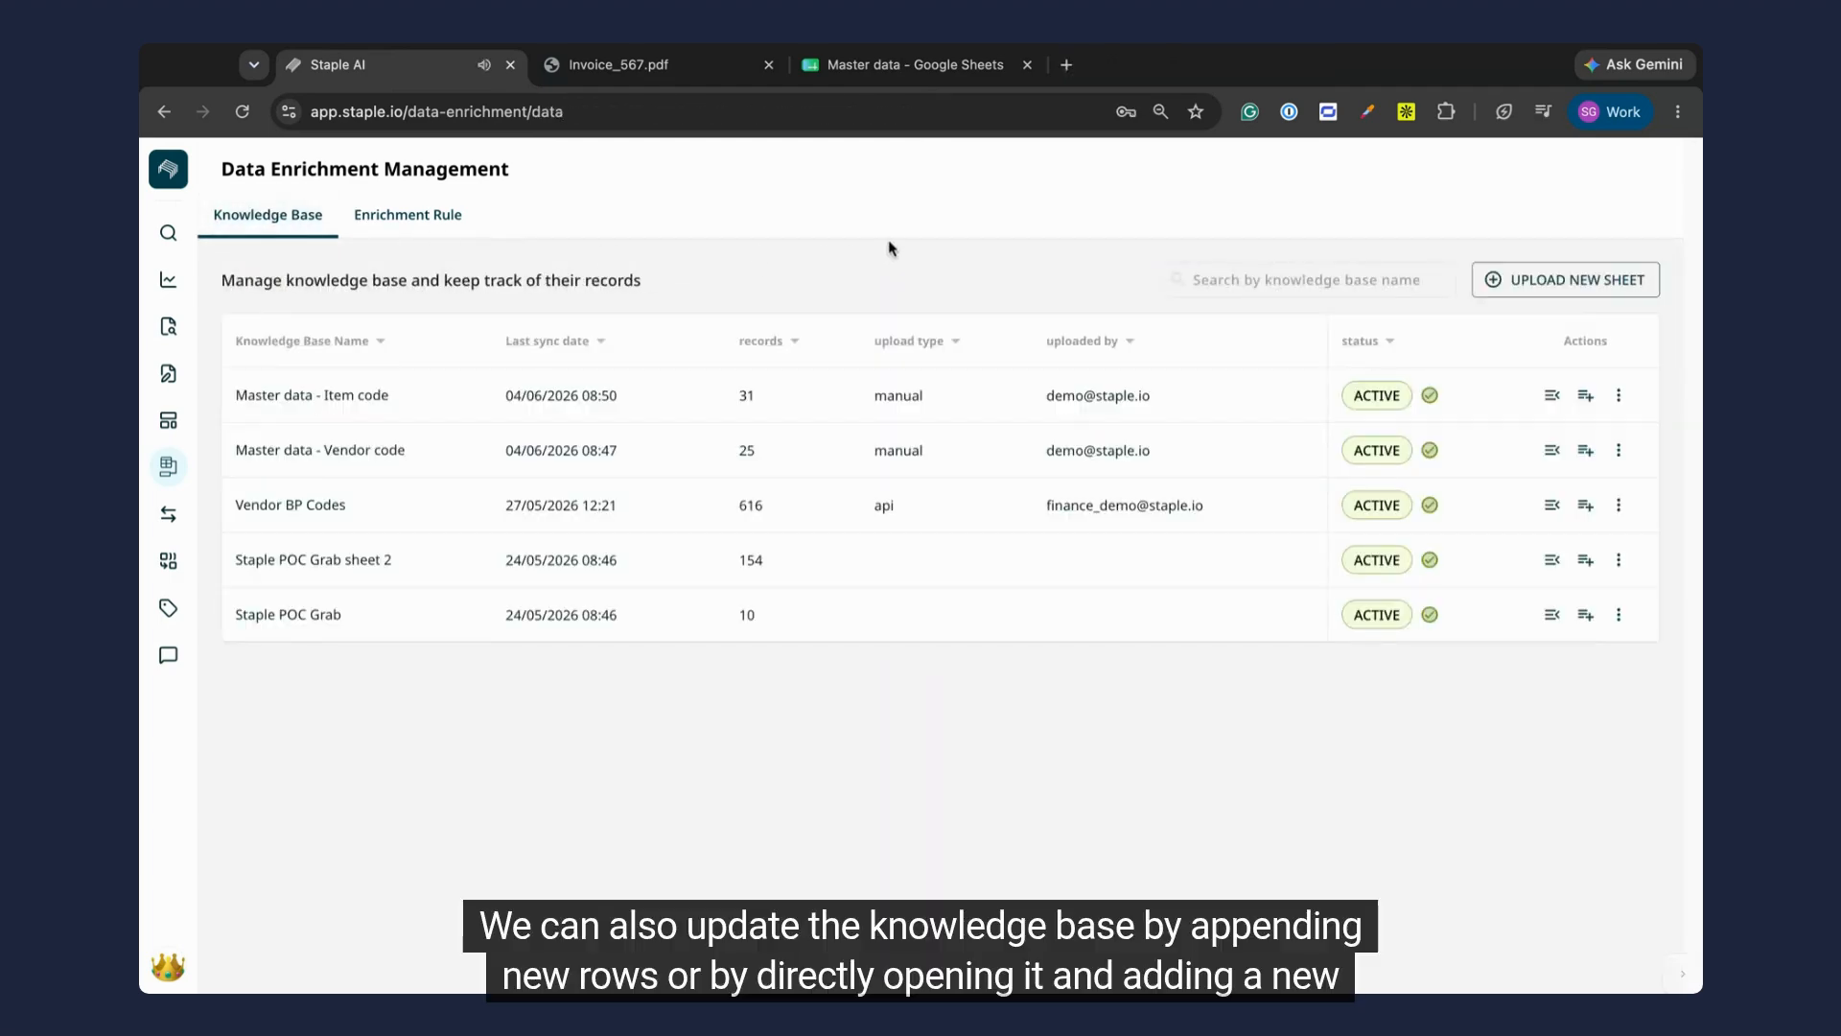
Step: View the file upload for appending rows to the Master data - Item code knowledge base and its form for inserting a new row
left_click(1587, 401)
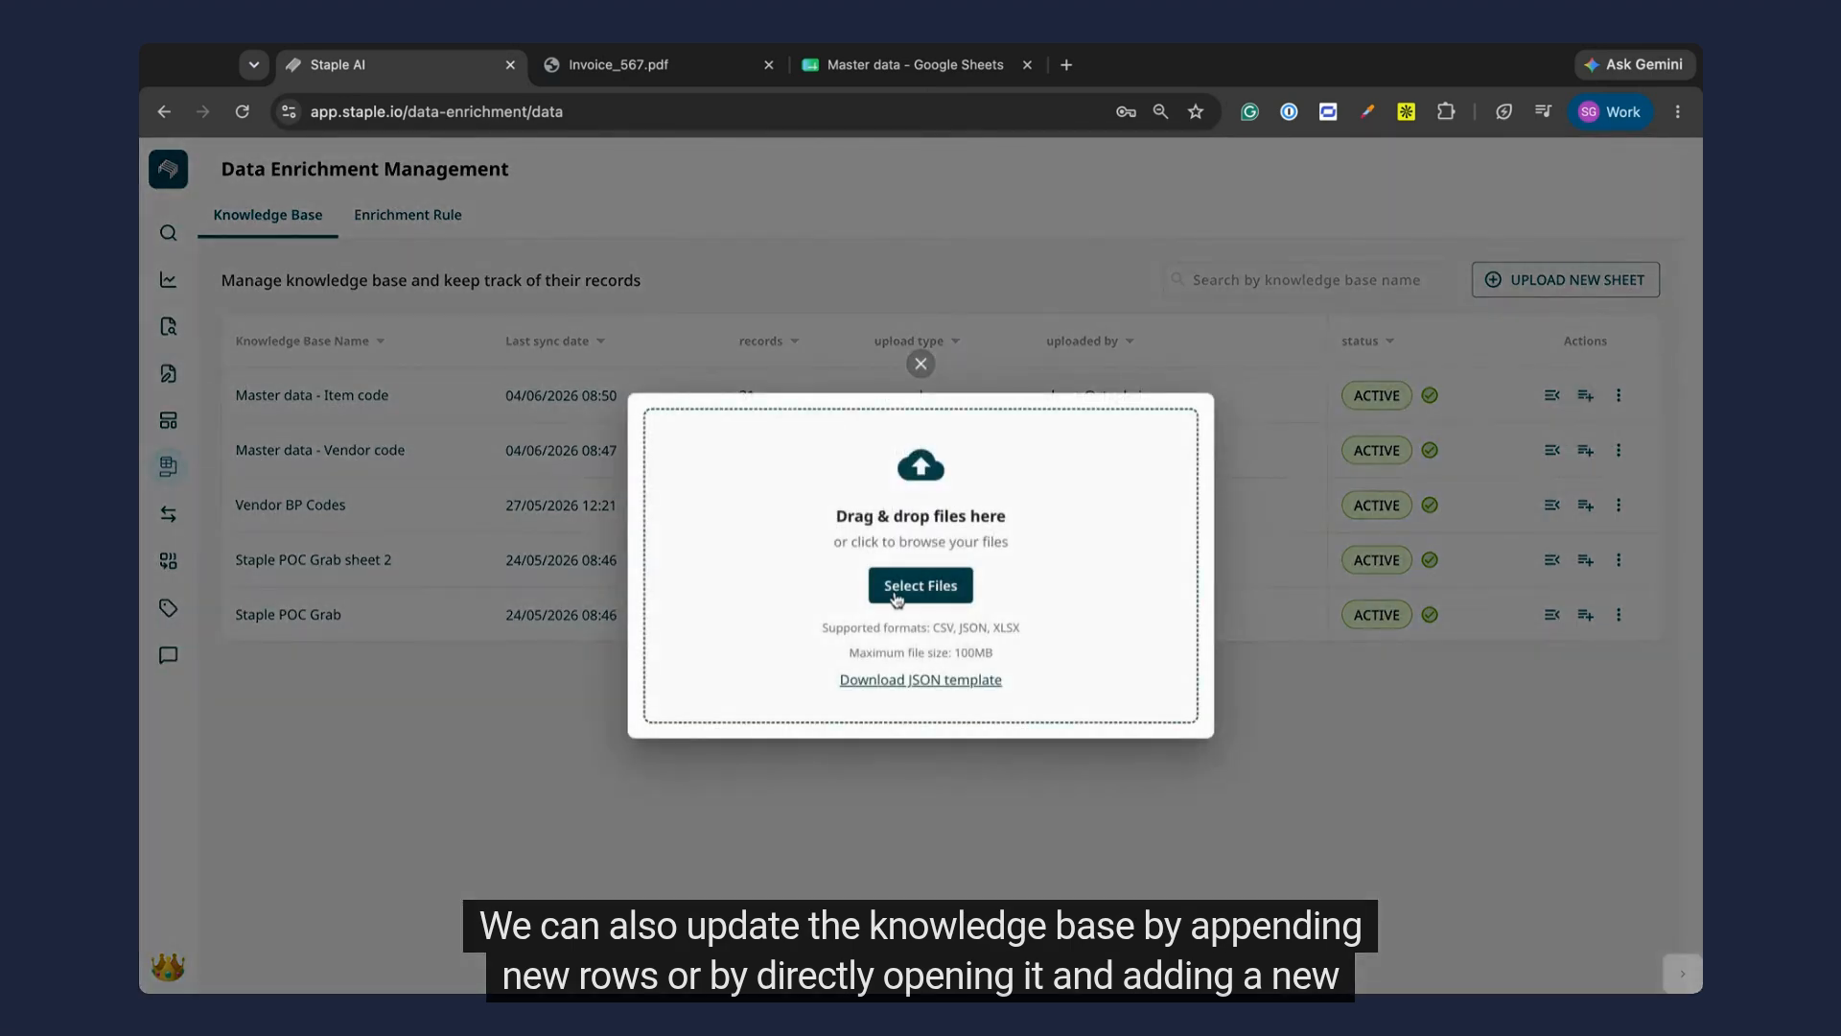
left_click(920, 366)
left_click(503, 402)
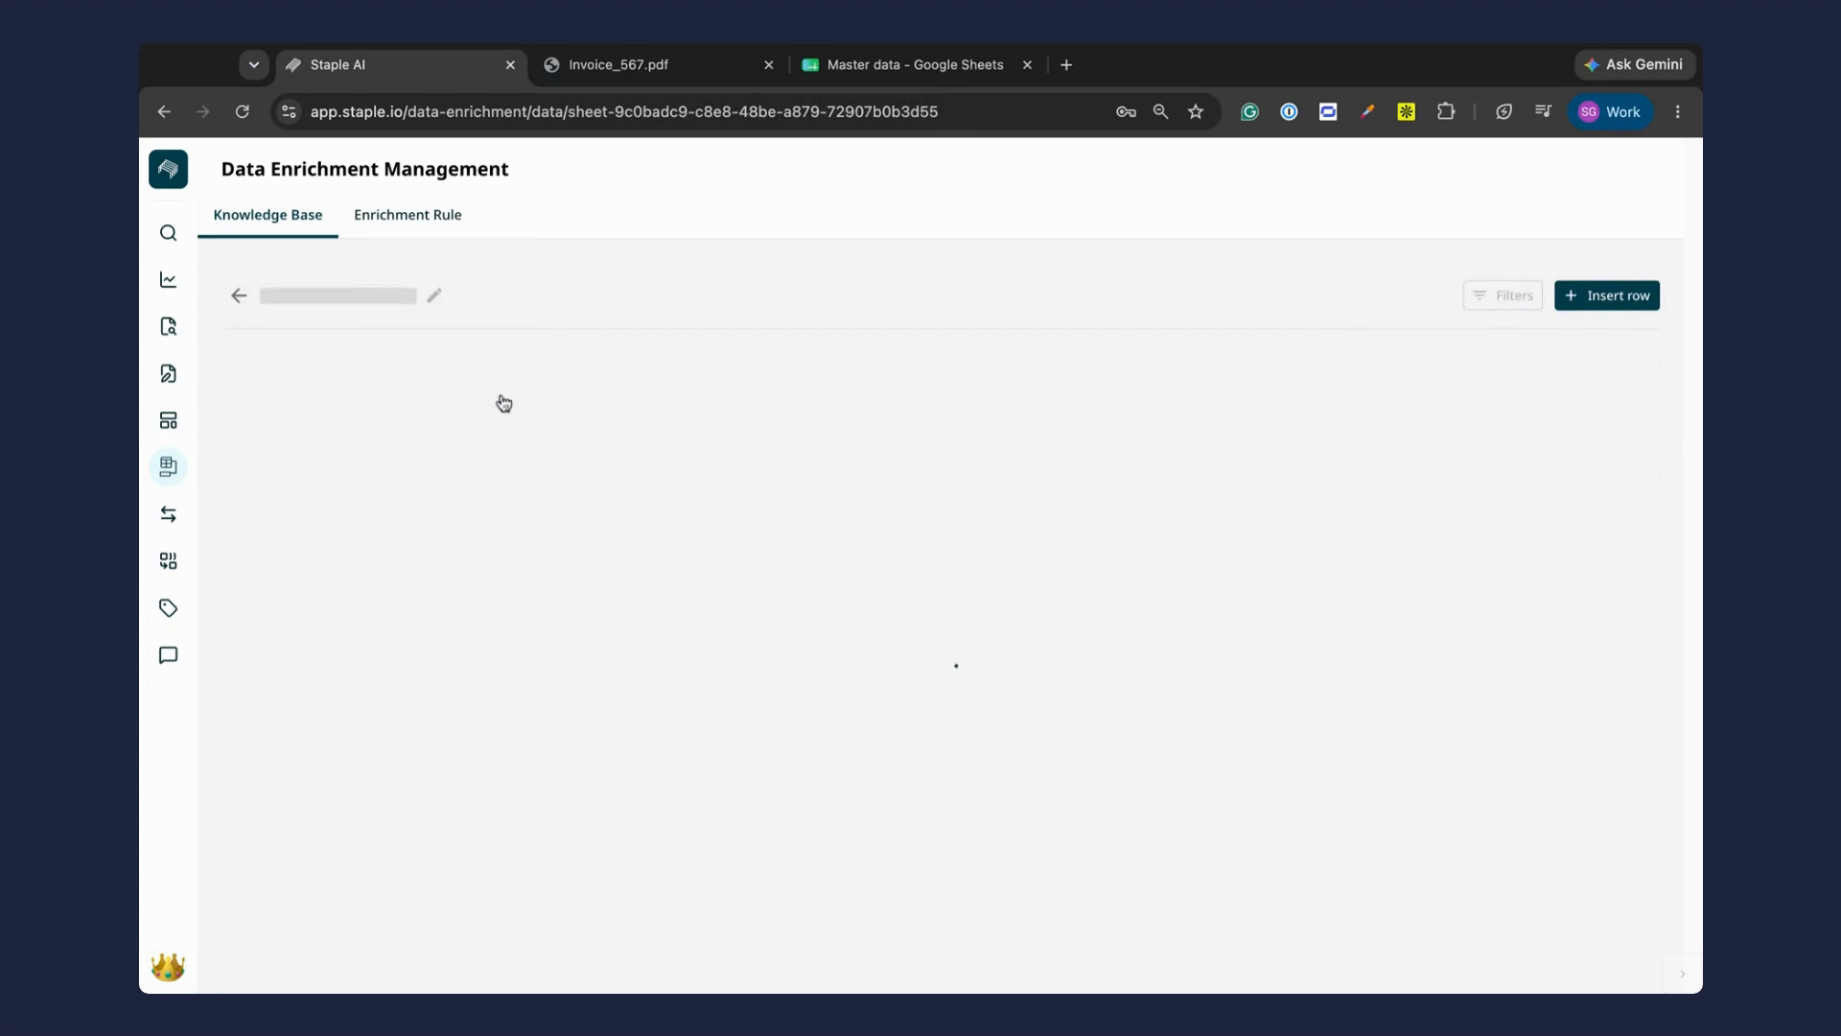
left_click(1580, 303)
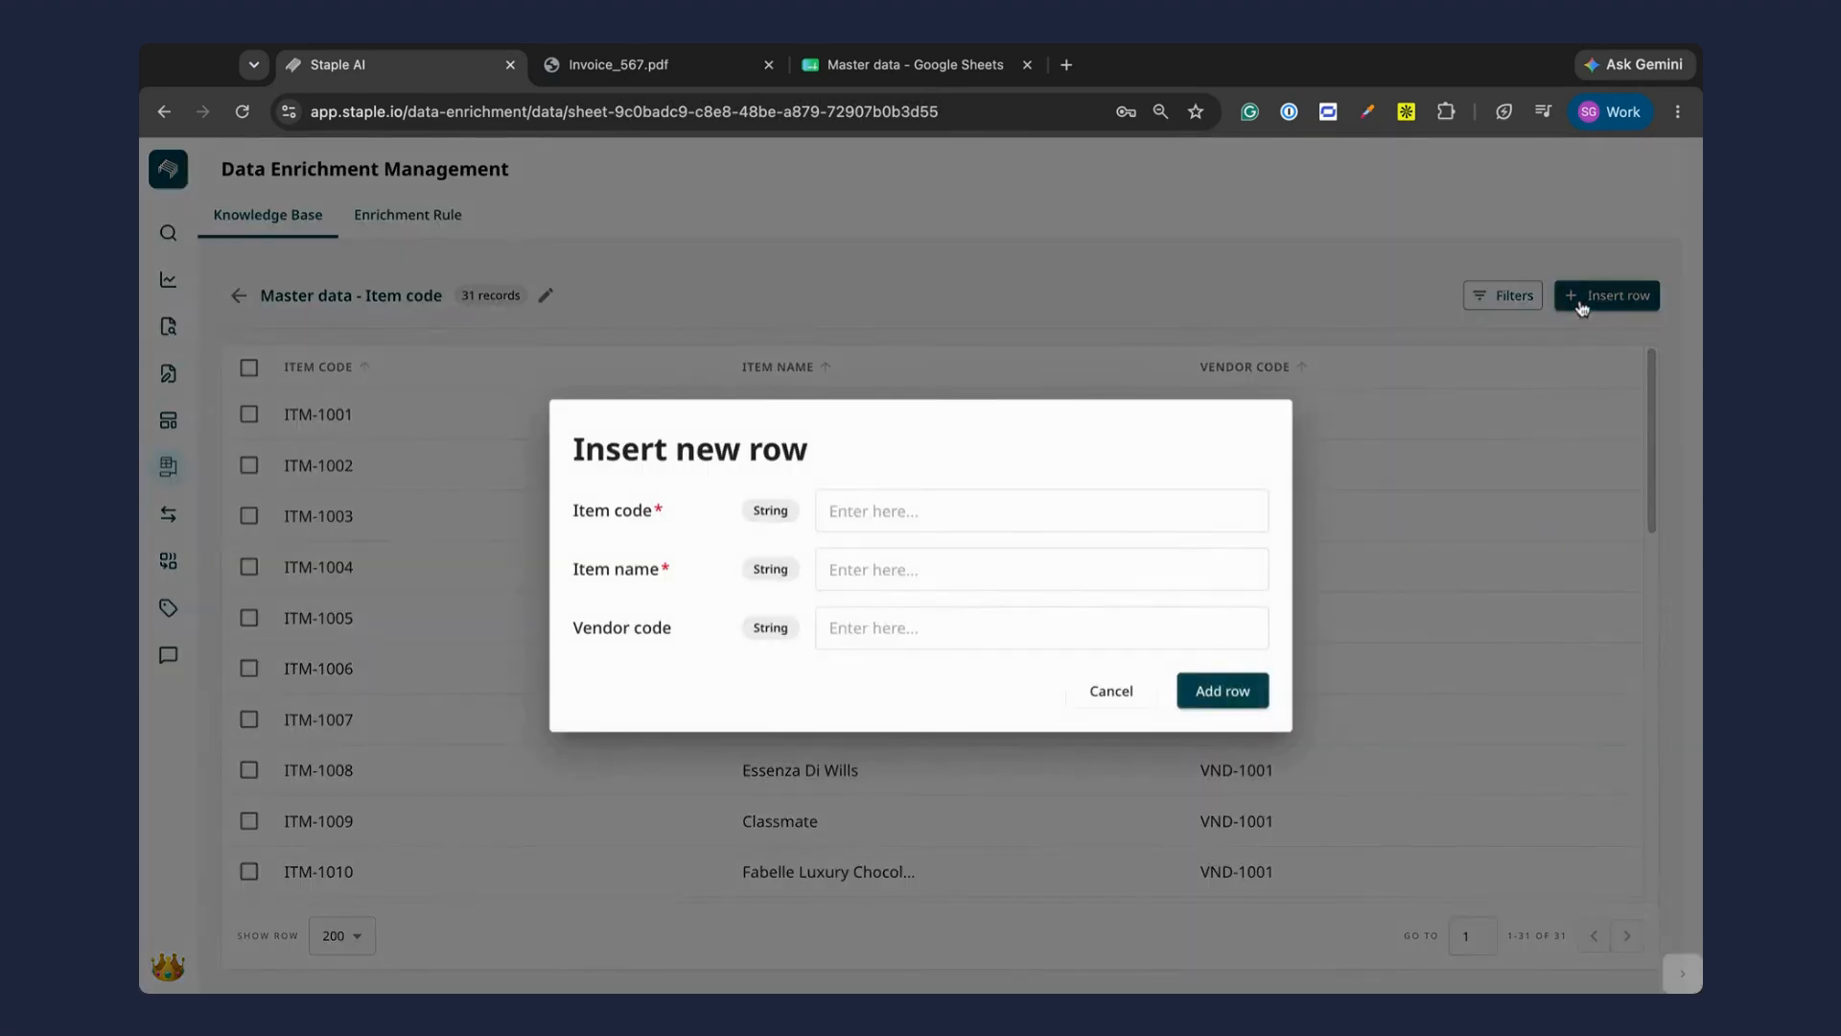
left_click(1583, 307)
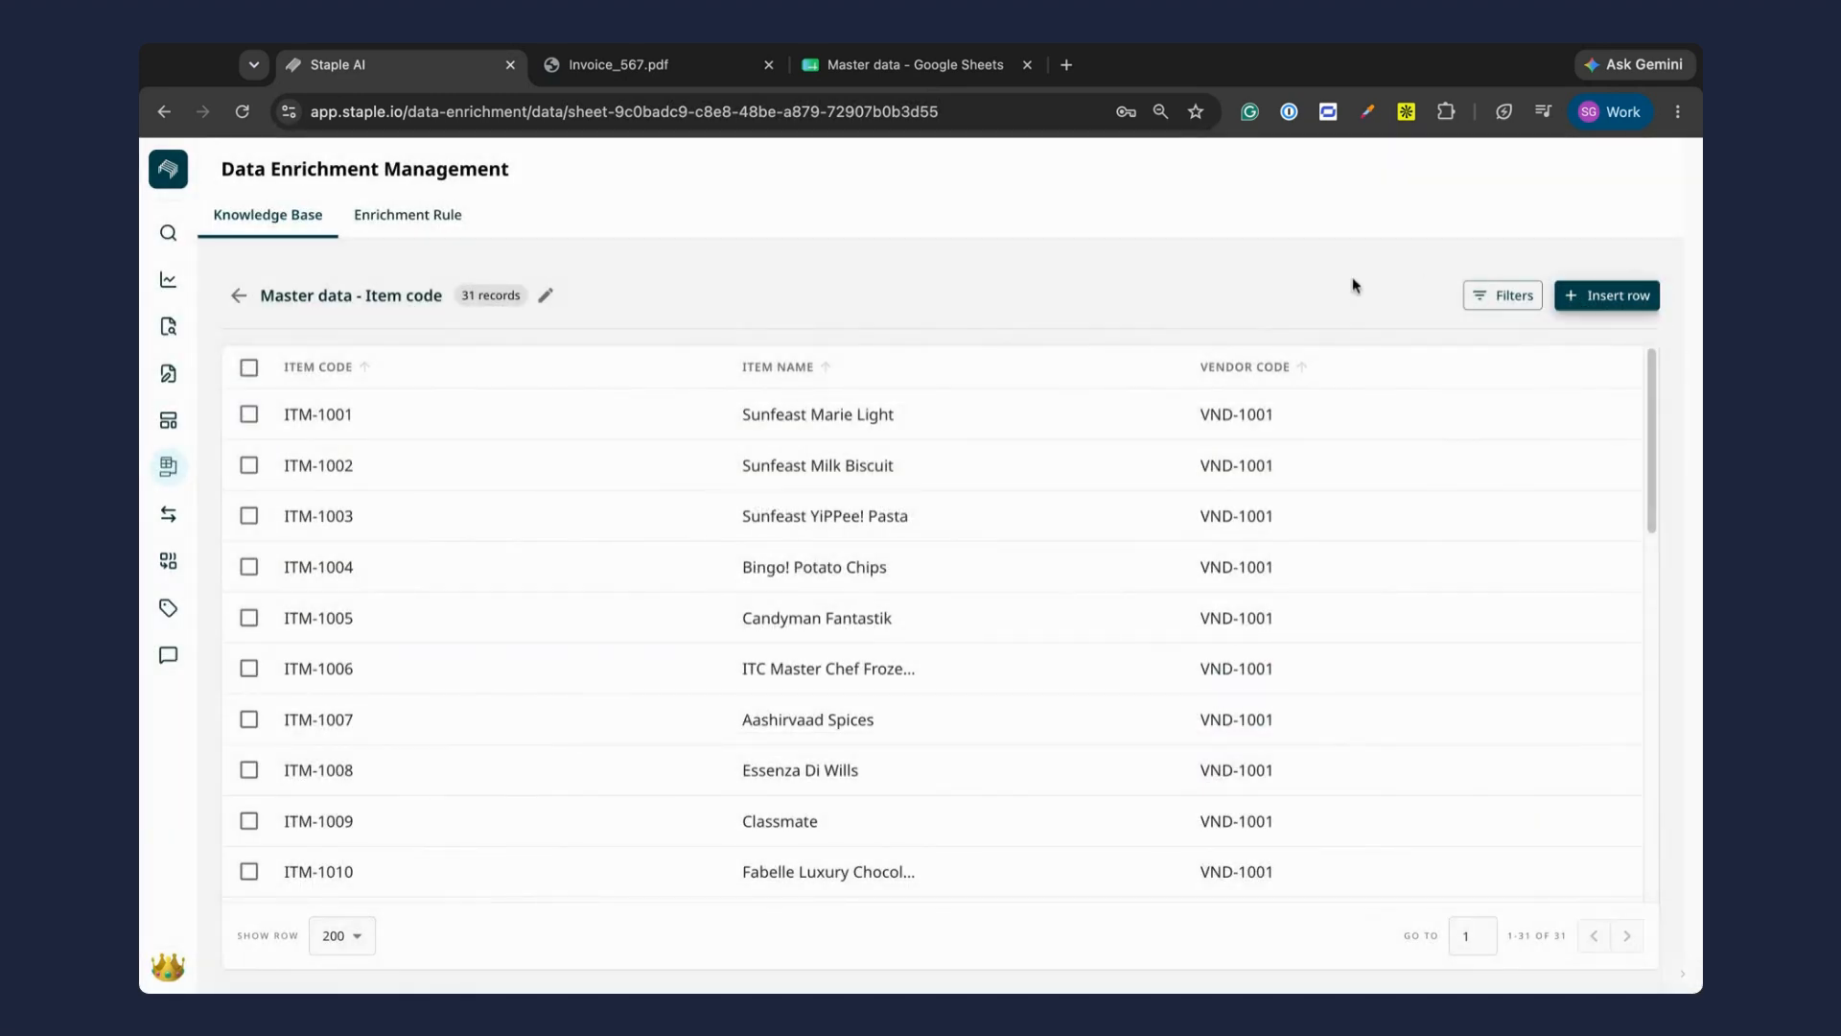
Step: View the filter options for the Master data - Item code records and return to the list of enrichment rules
left_click(1481, 303)
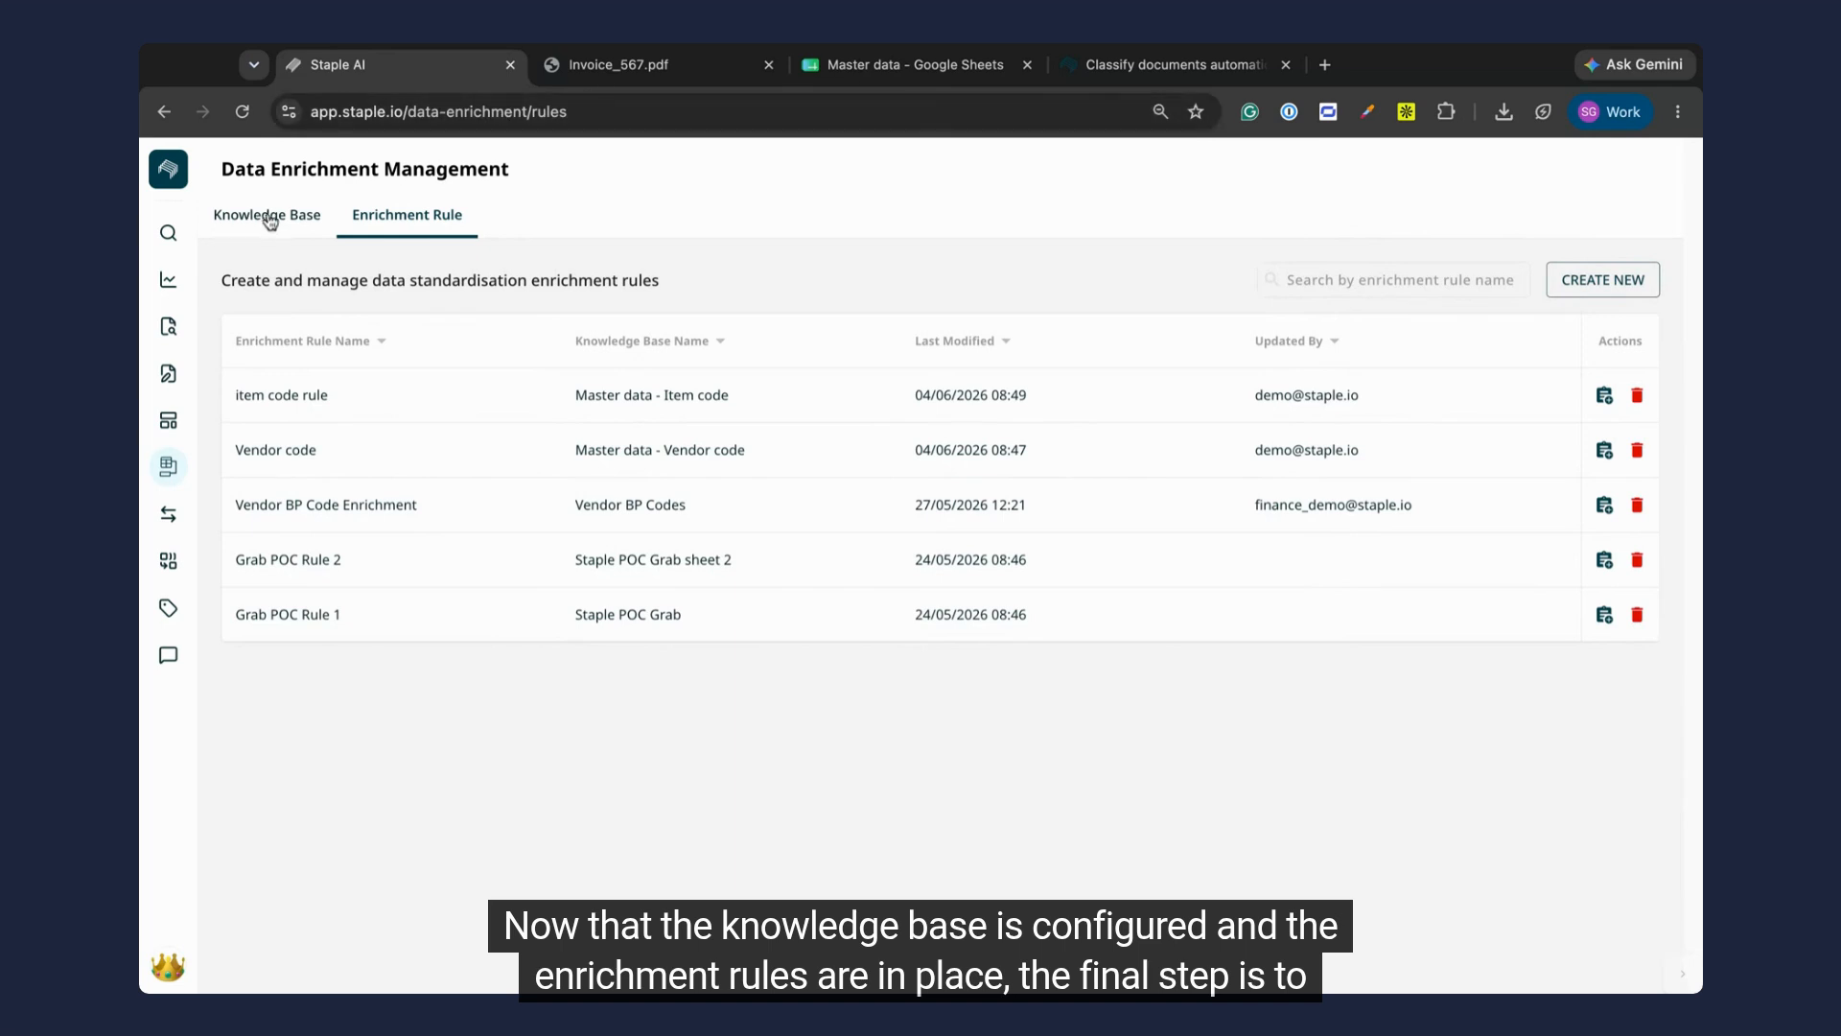
left_click(270, 216)
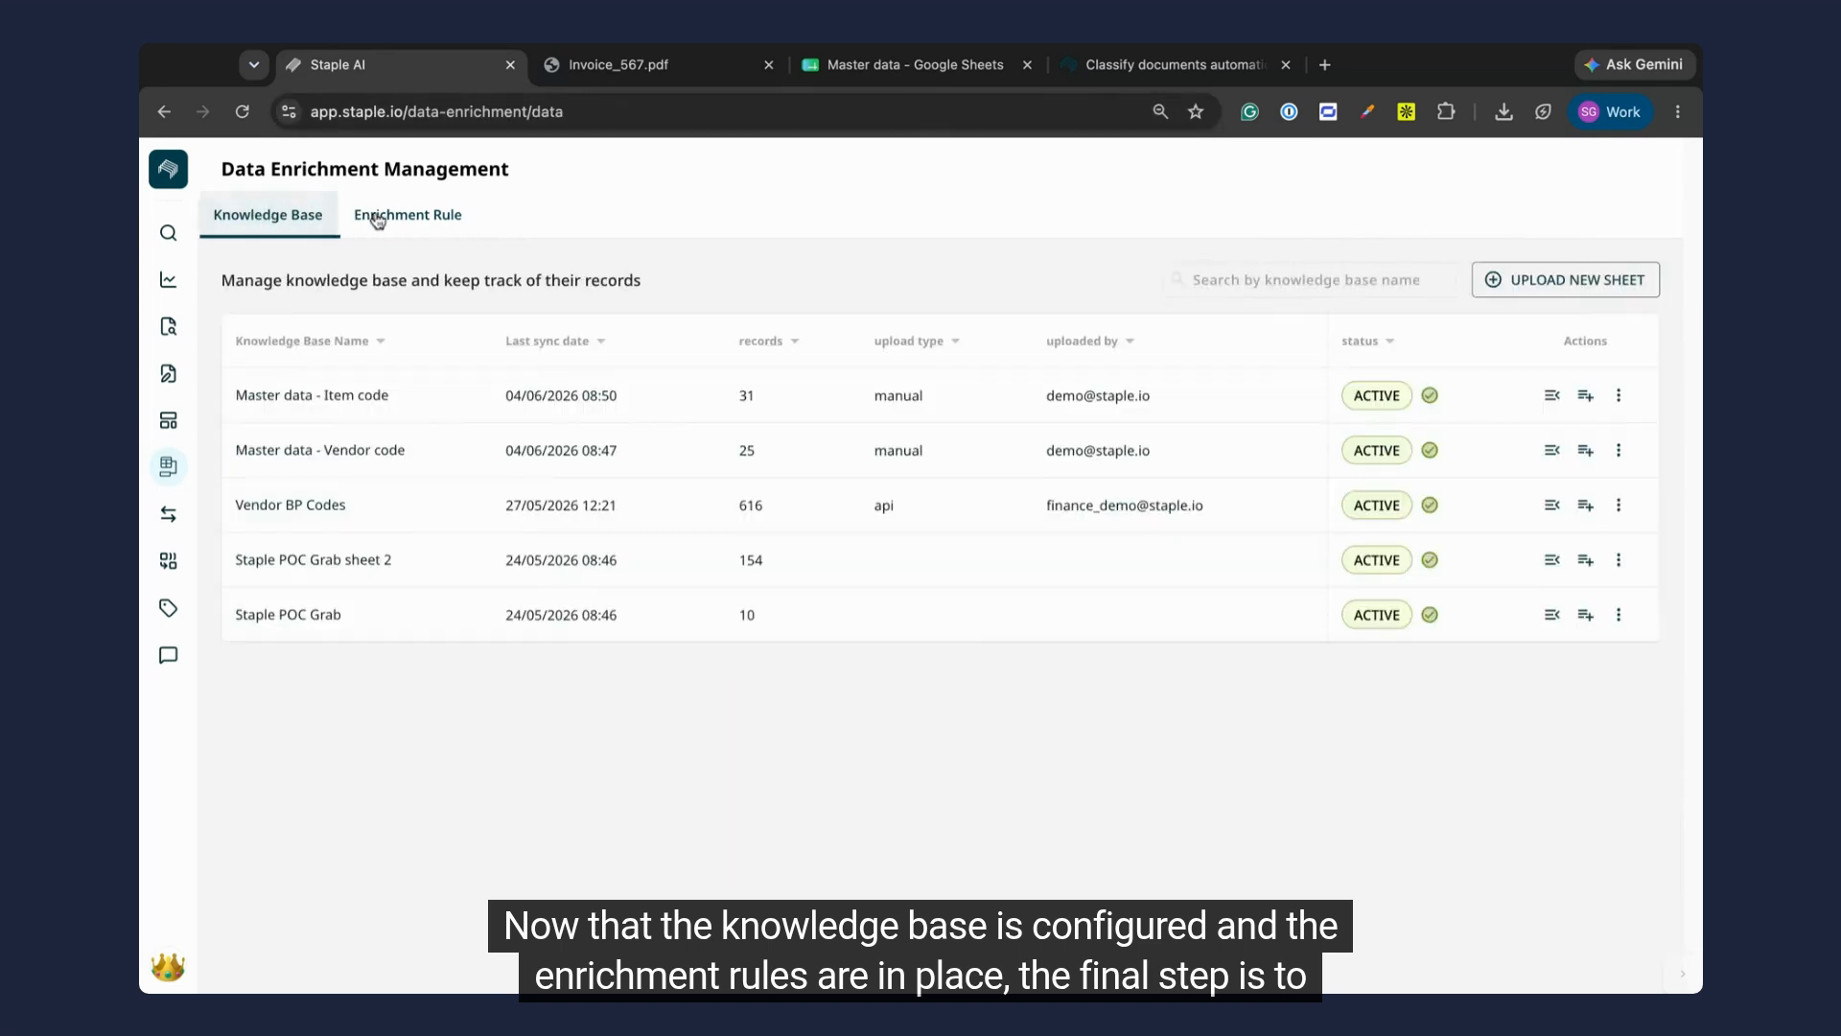
left_click(412, 219)
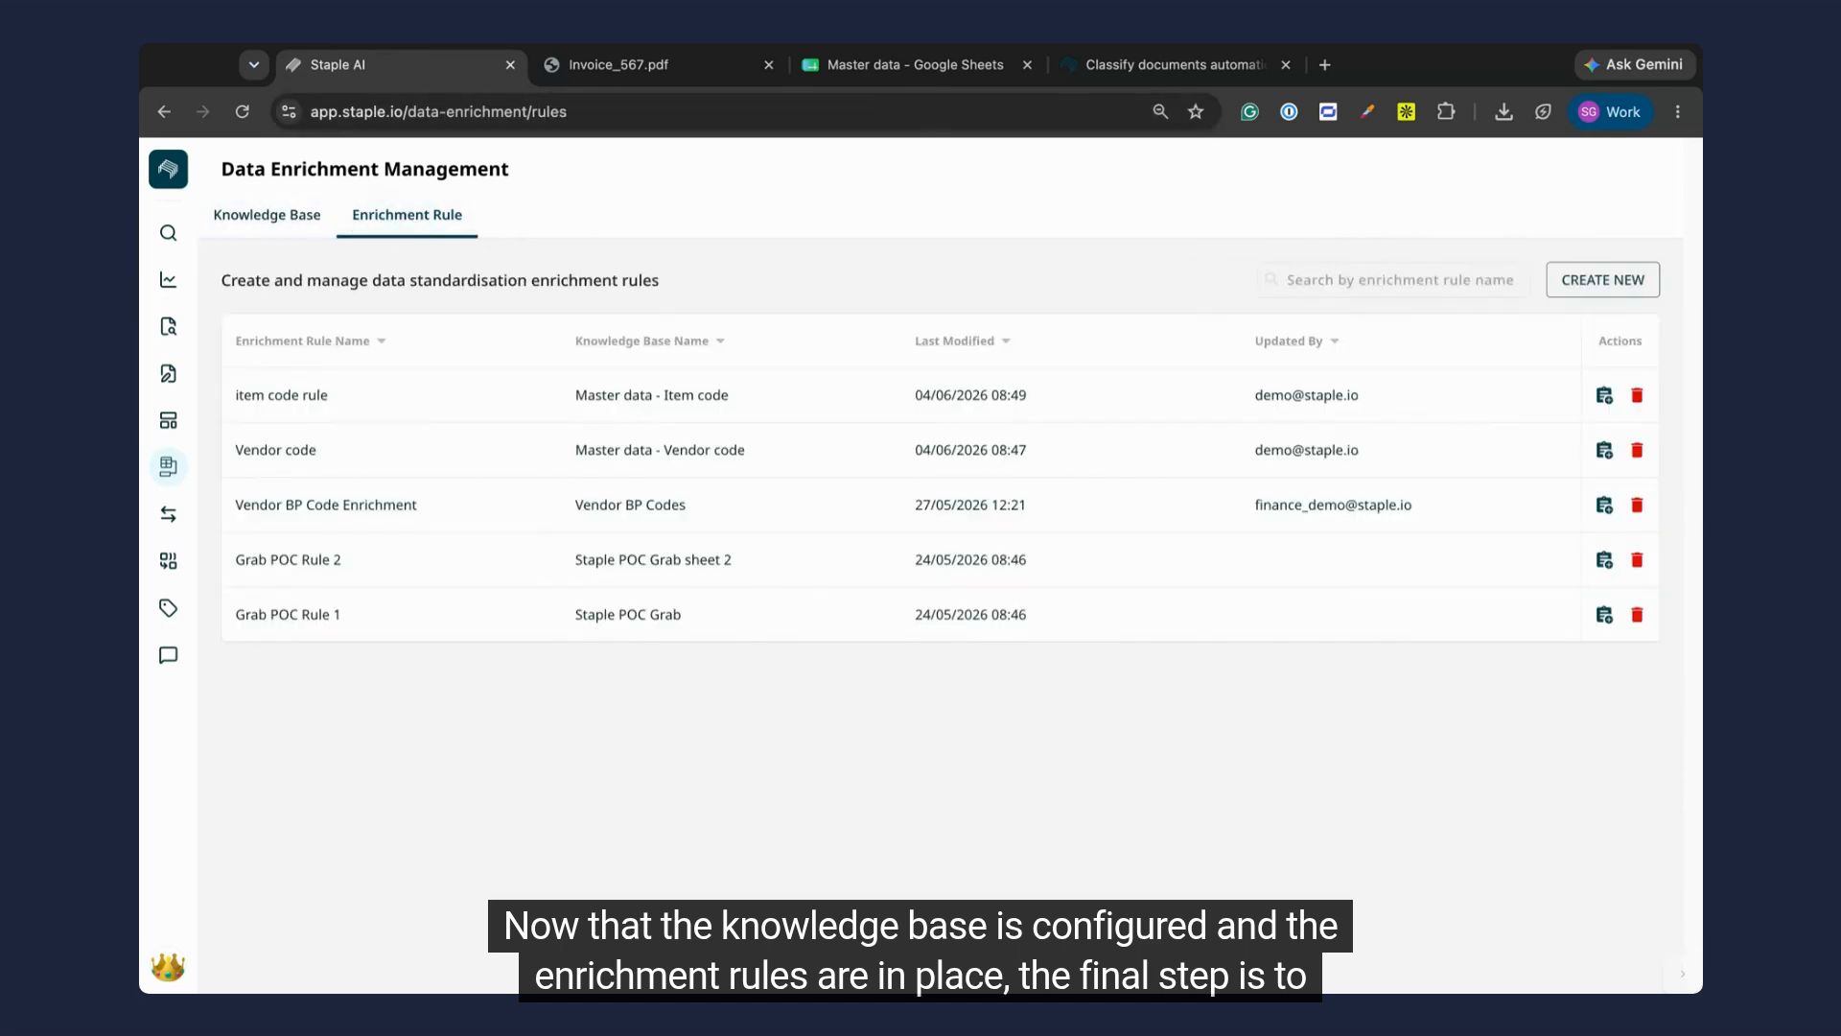
Step: Open the scanned document INV.pdf in the Sales invoice queue and check its Vendor code field
left_click(181, 335)
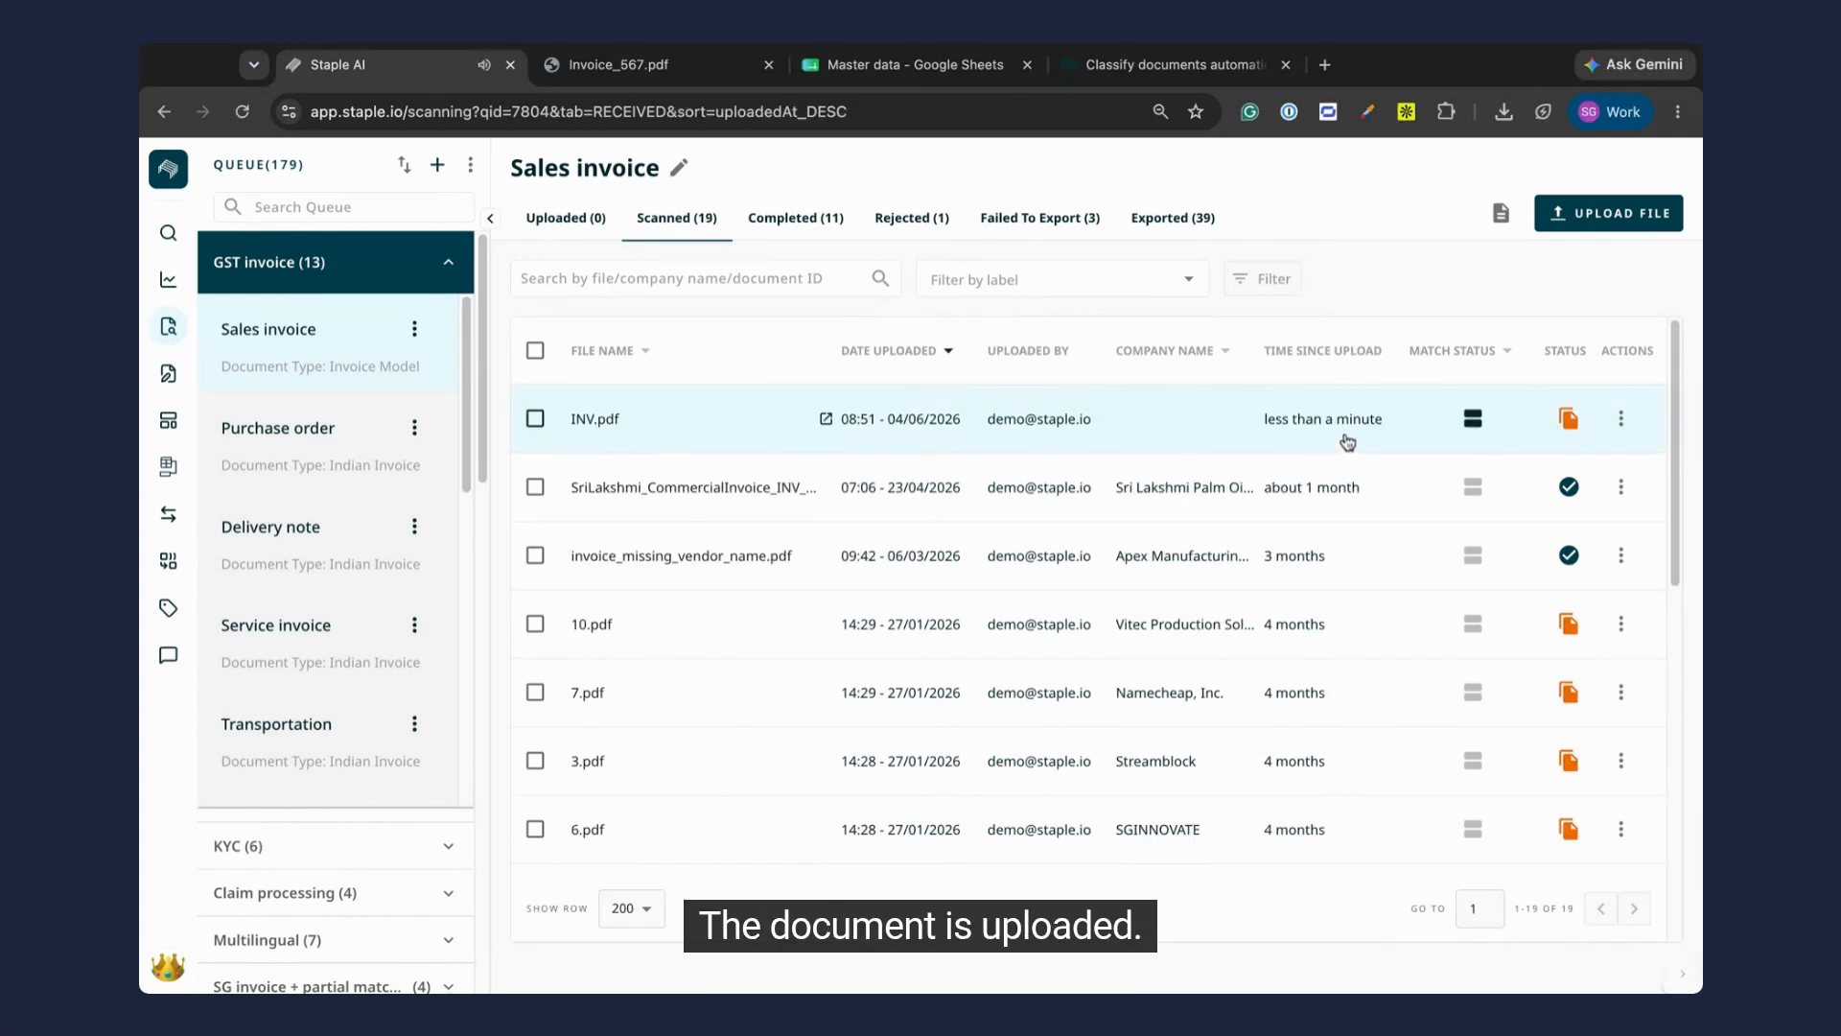
left_click(688, 428)
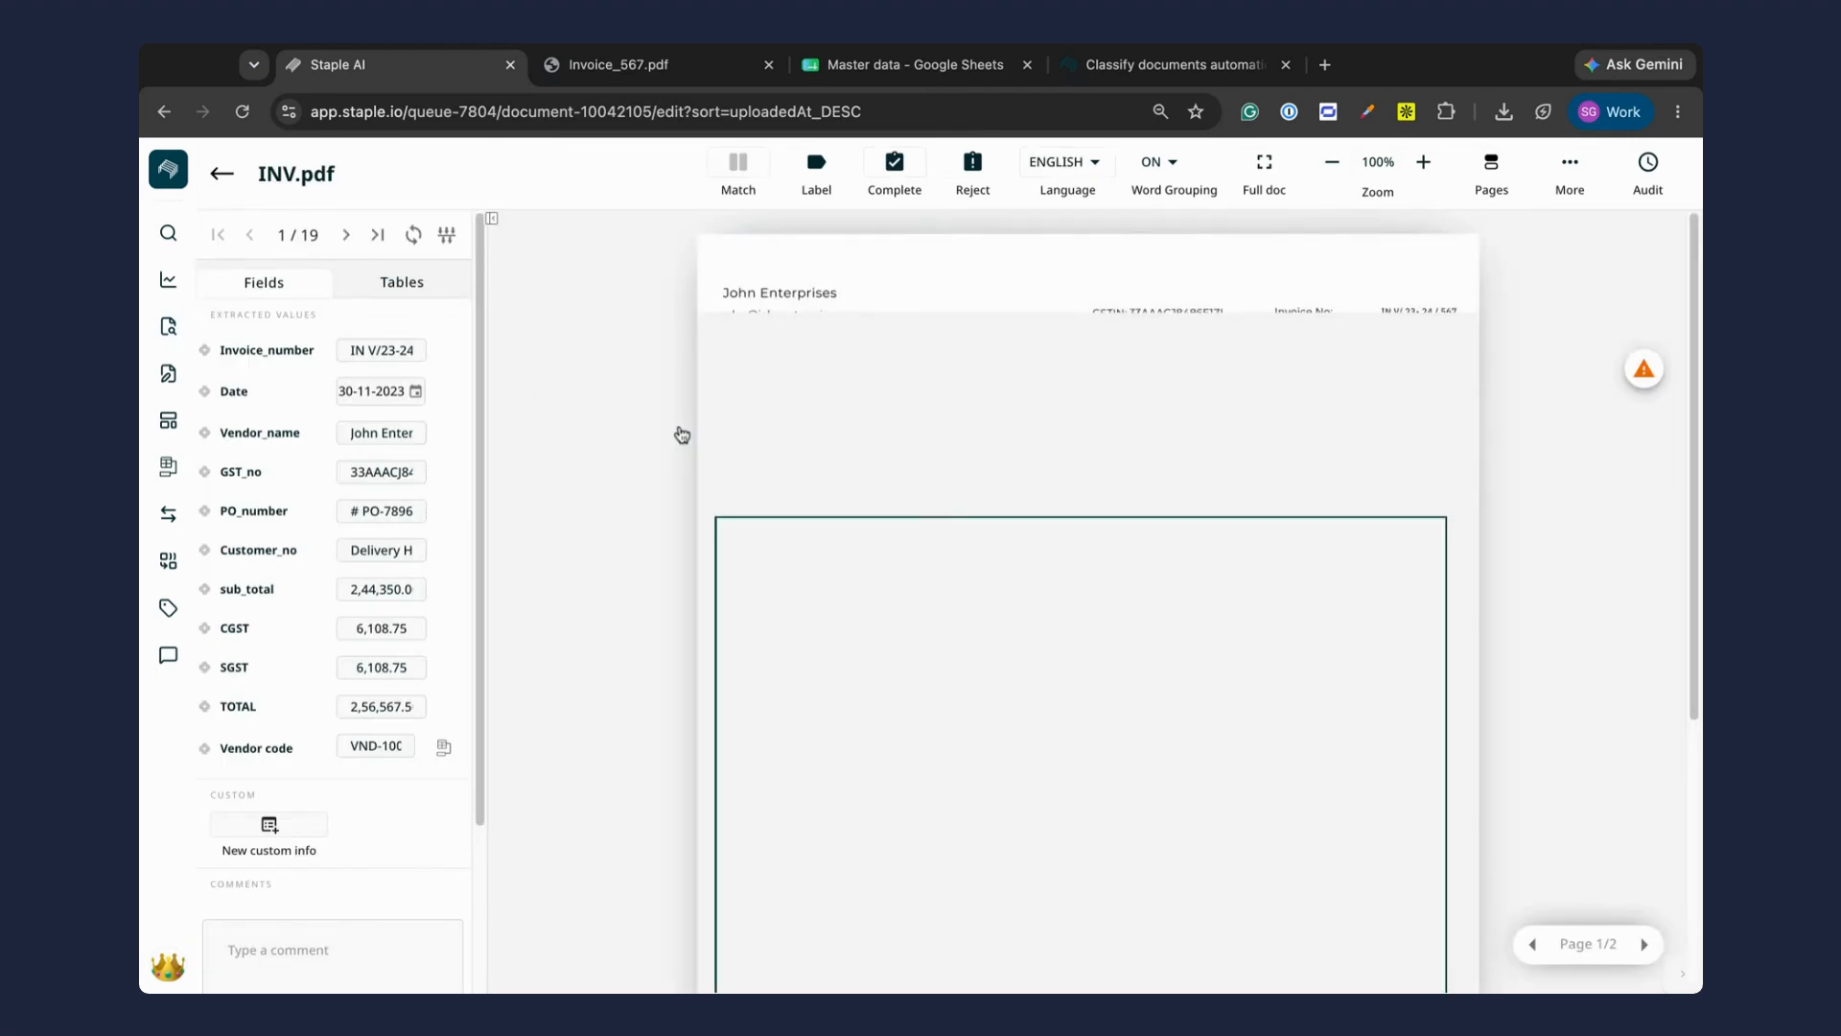
left_click(385, 747)
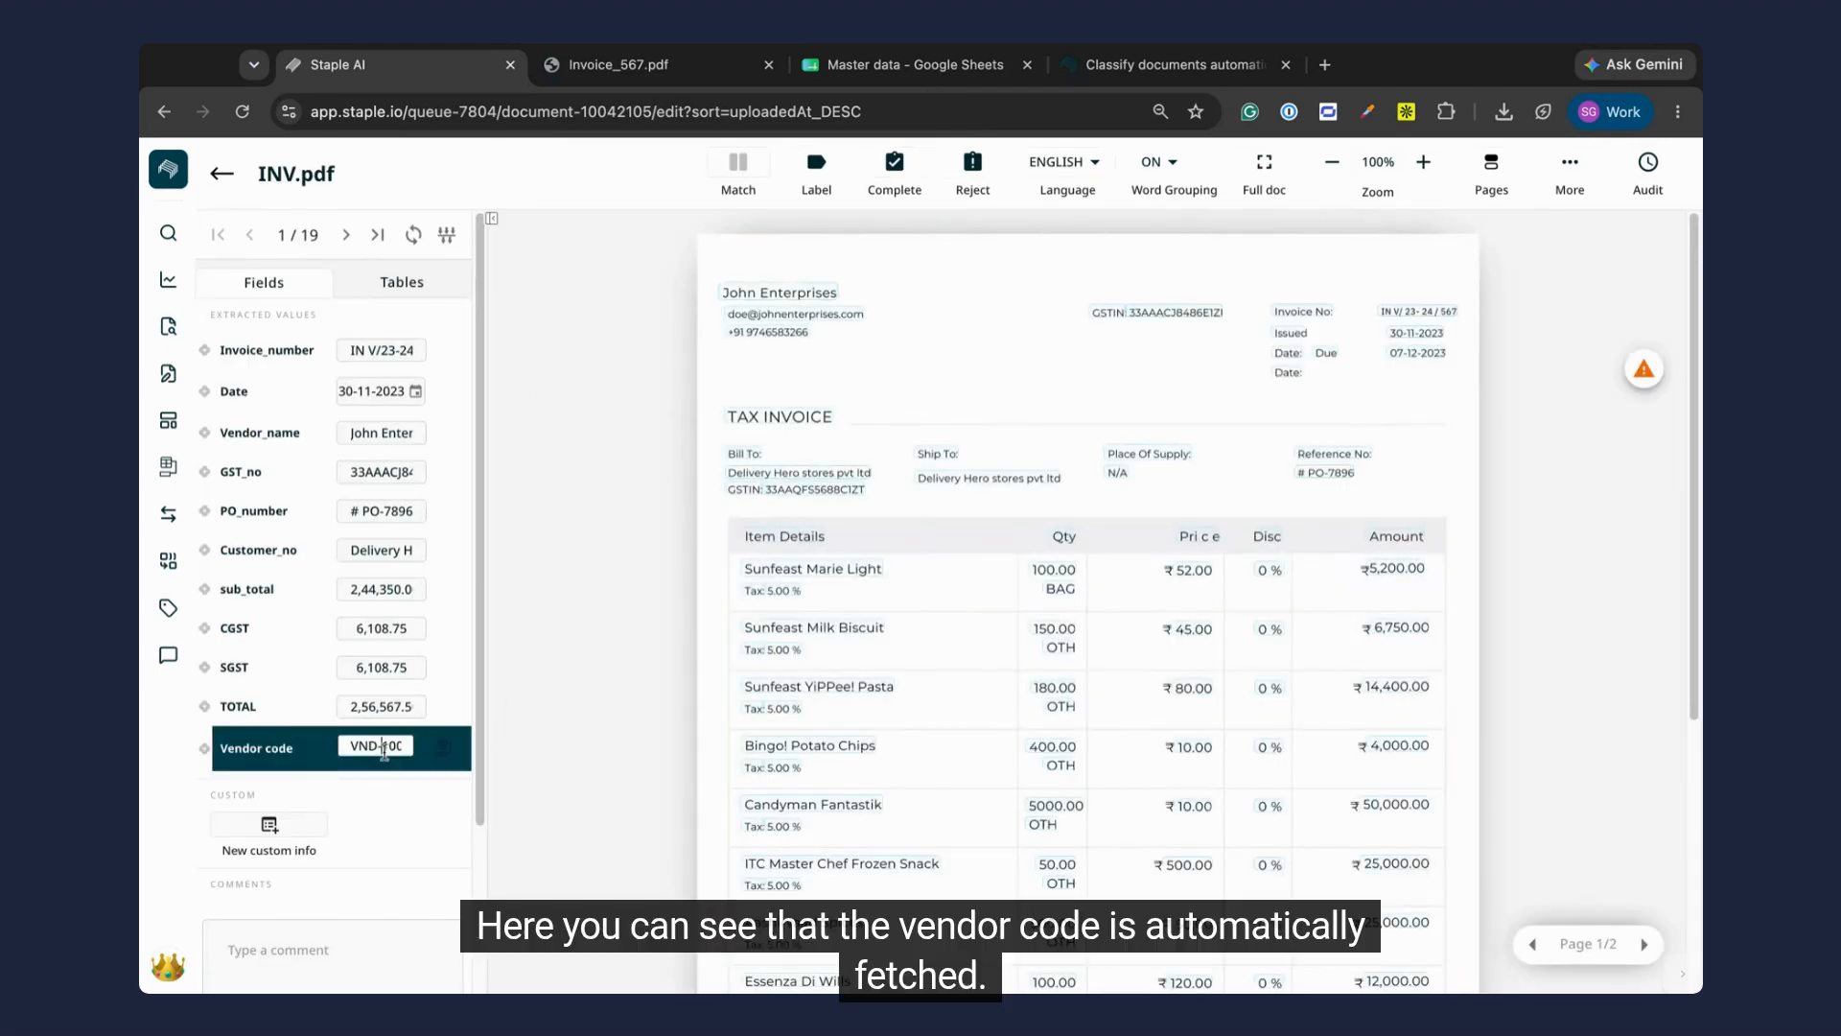
left_click(590, 589)
Step: Open the master data behind the Vendor code field and review the mapped row and the other vendor records
left_click(444, 747)
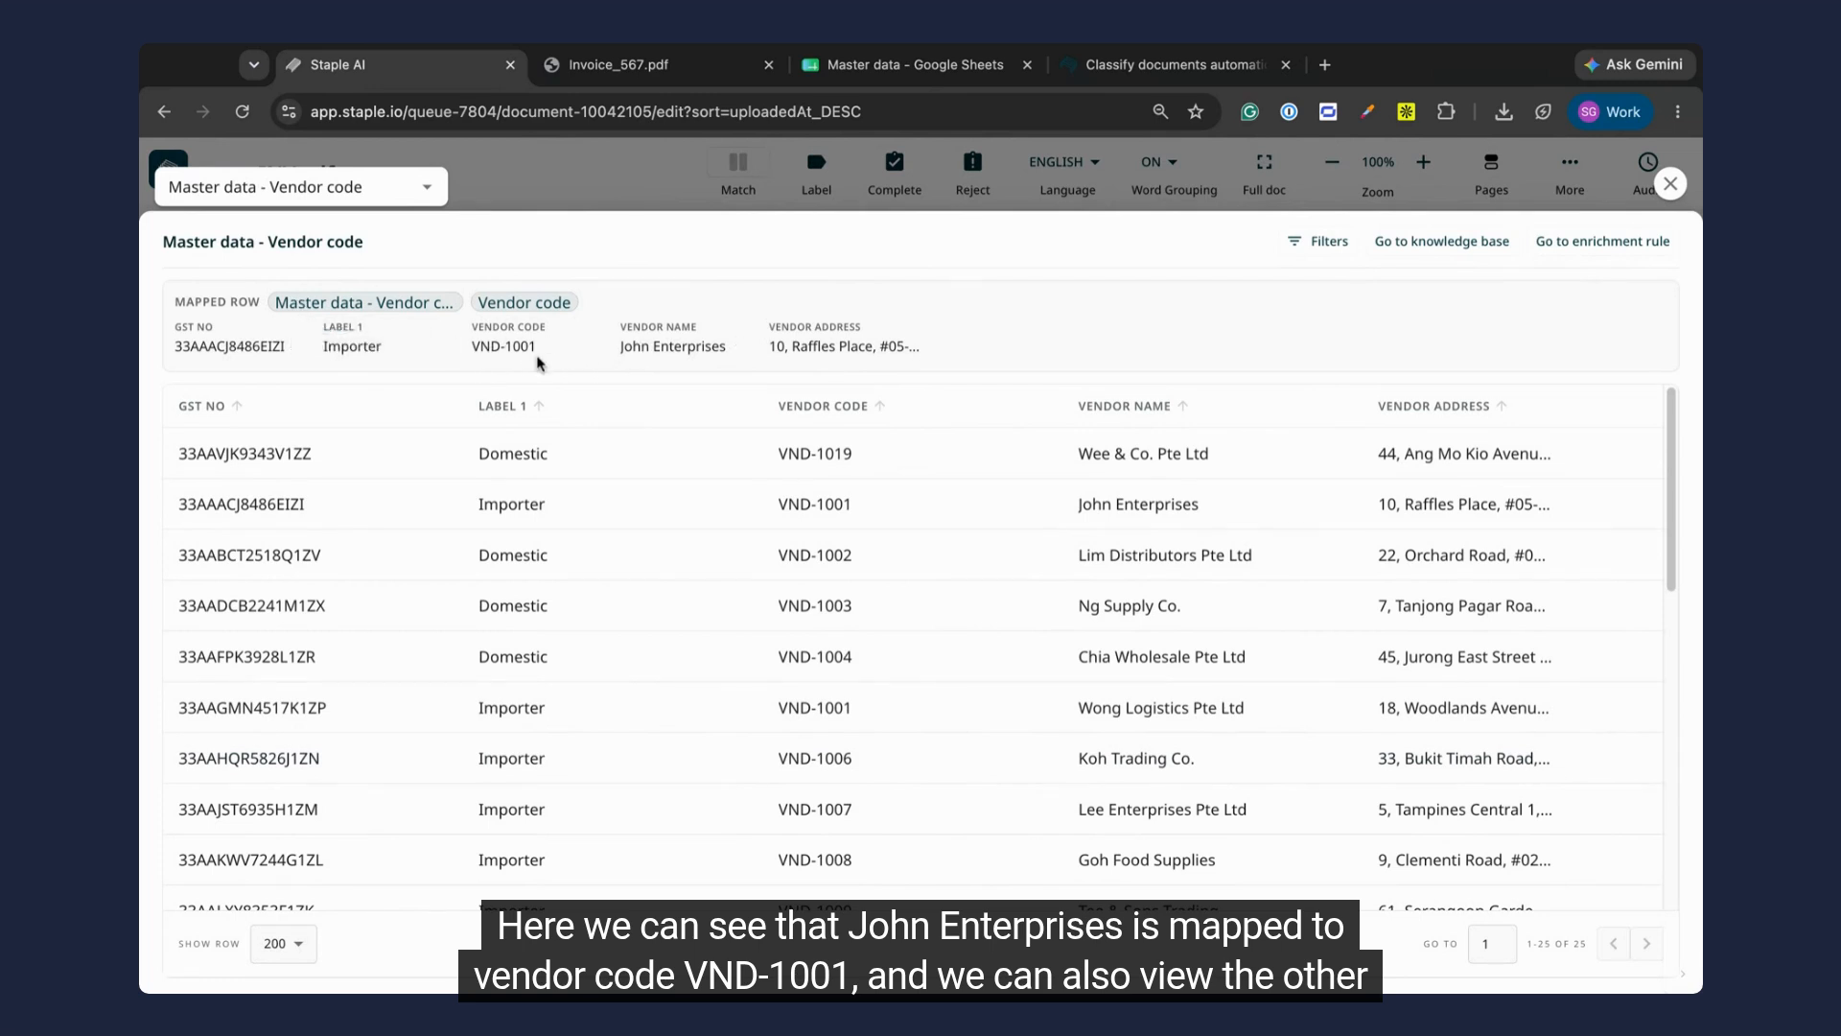
scroll(540, 614, "down", 5)
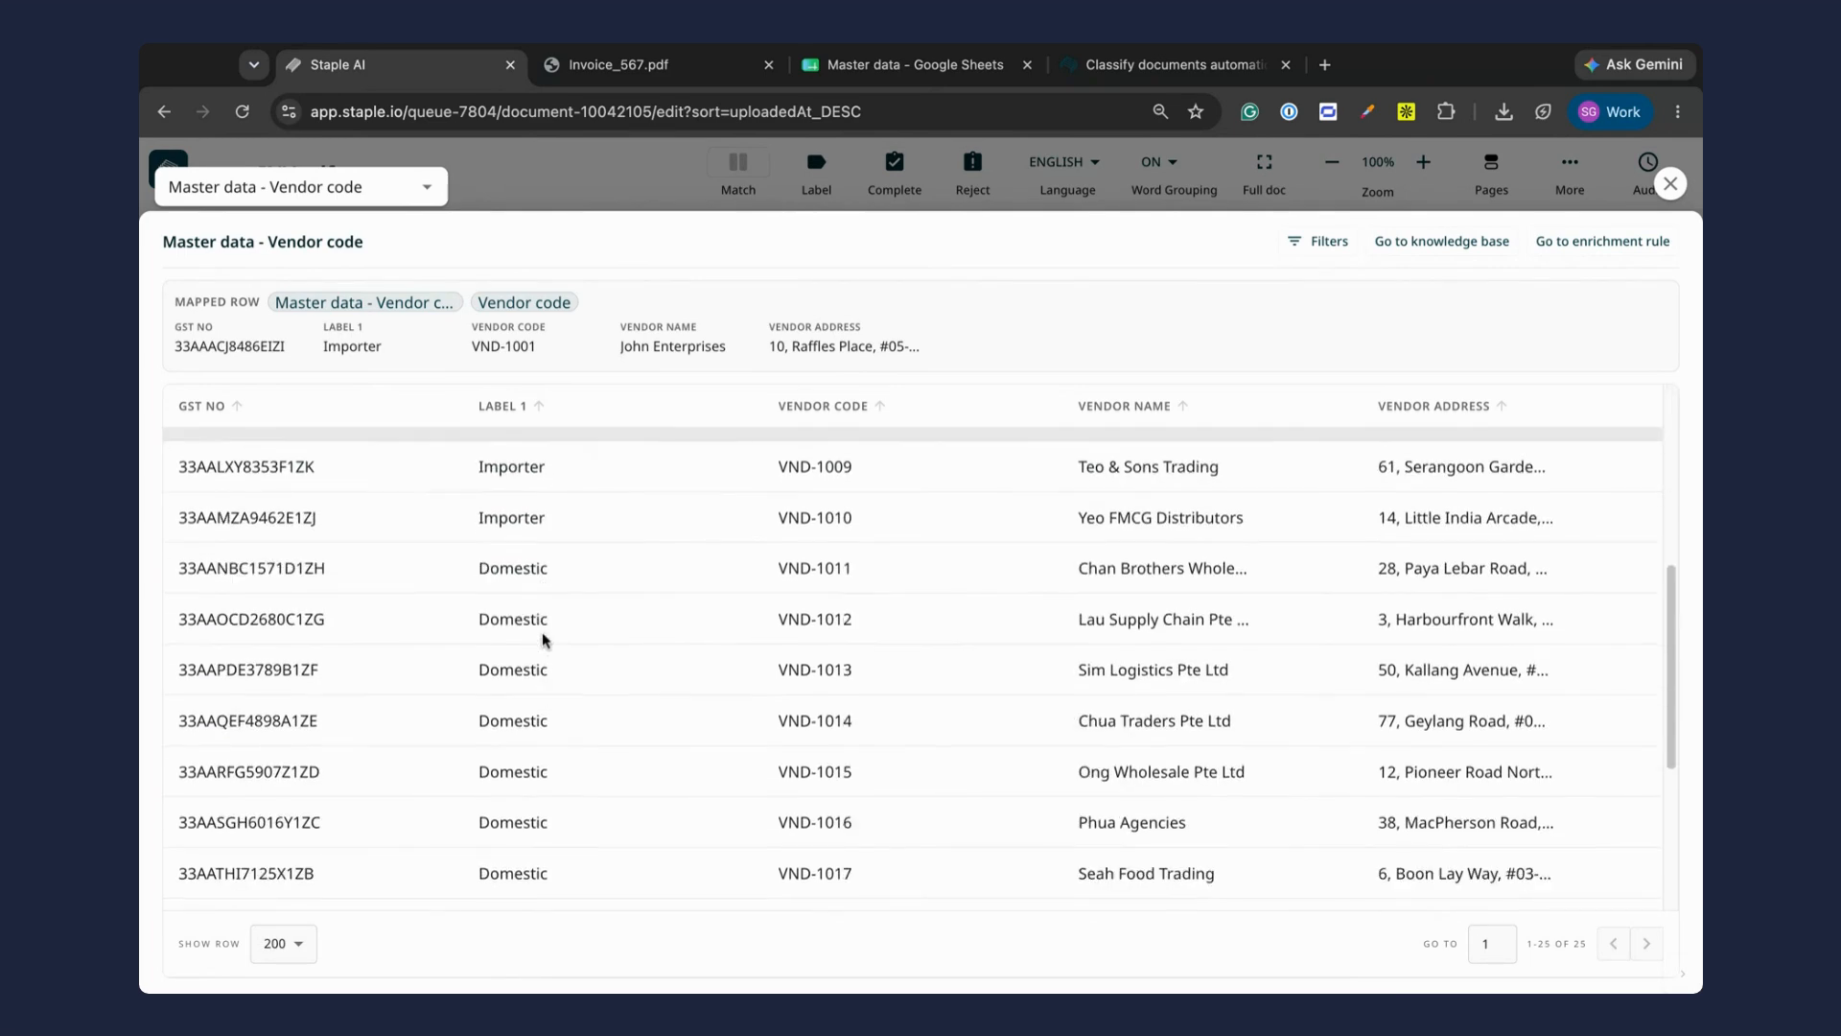
scroll(544, 639, "up", 5)
scroll(542, 640, "up", 1)
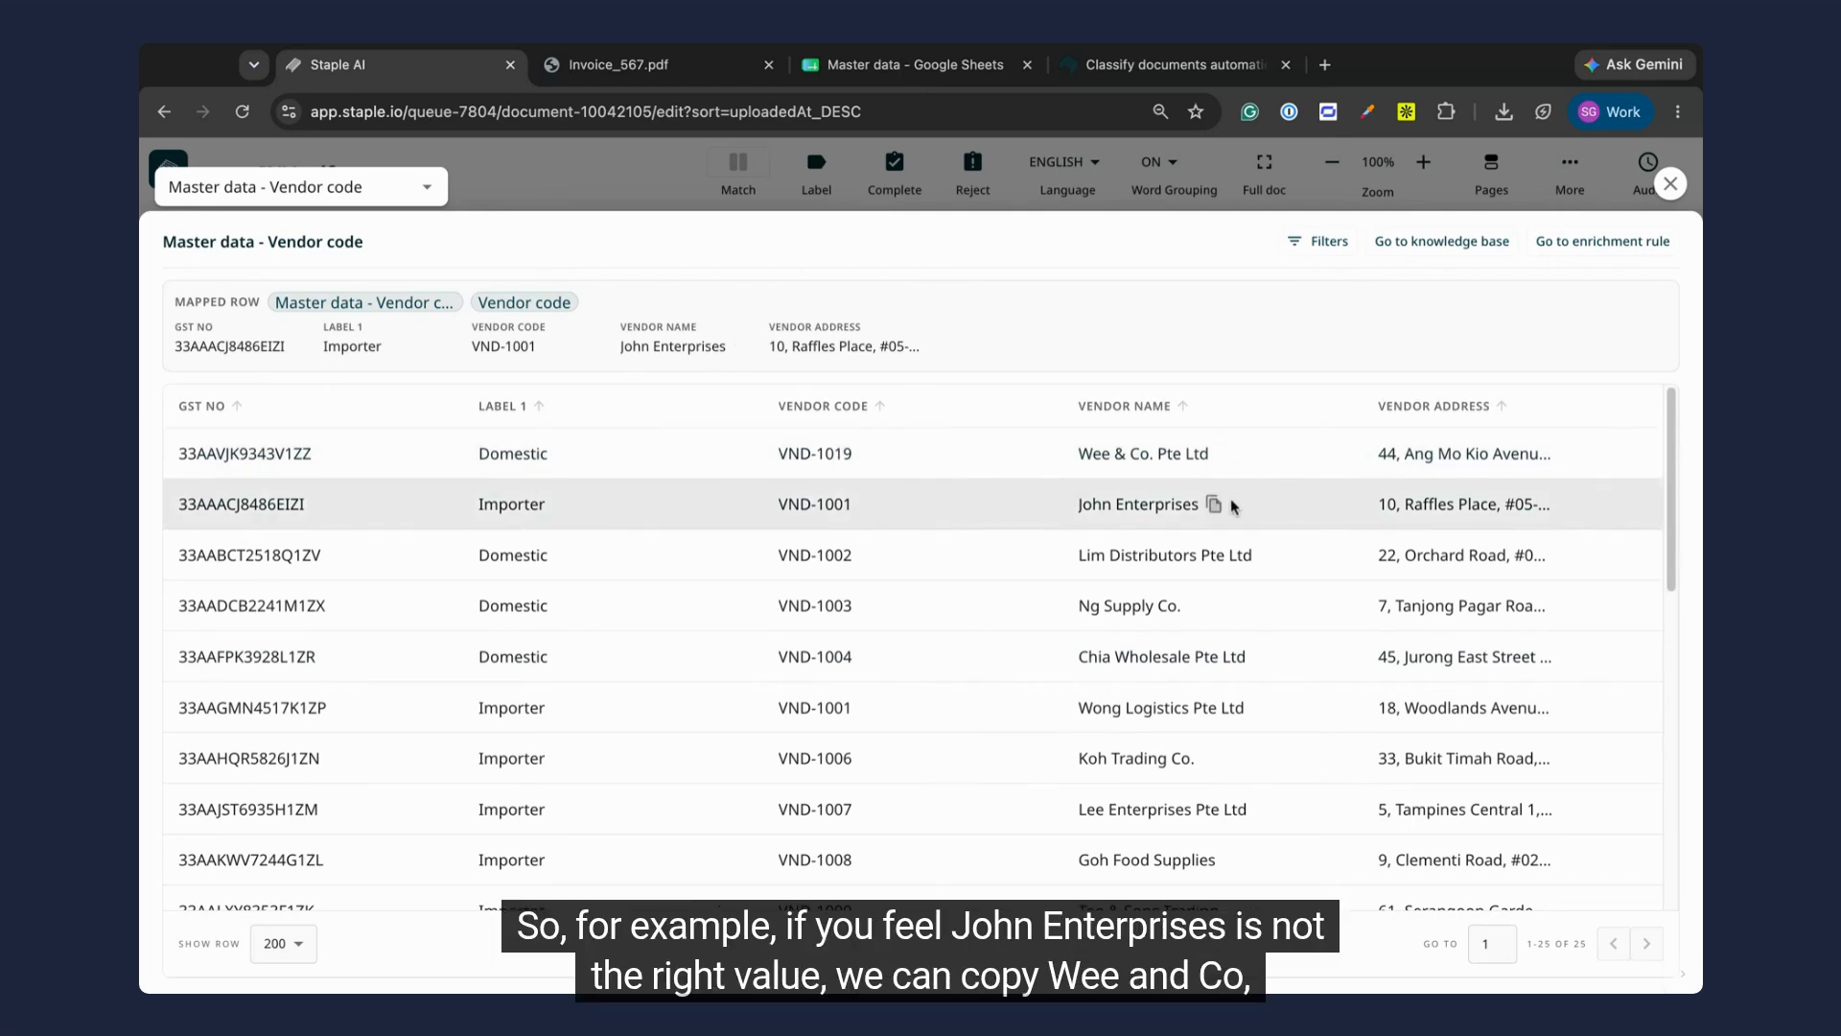
Step: Copy the vendor name Wee & Co. Pte Ltd from the master data and save it as the invoice's Vendor_name
left_click(1225, 456)
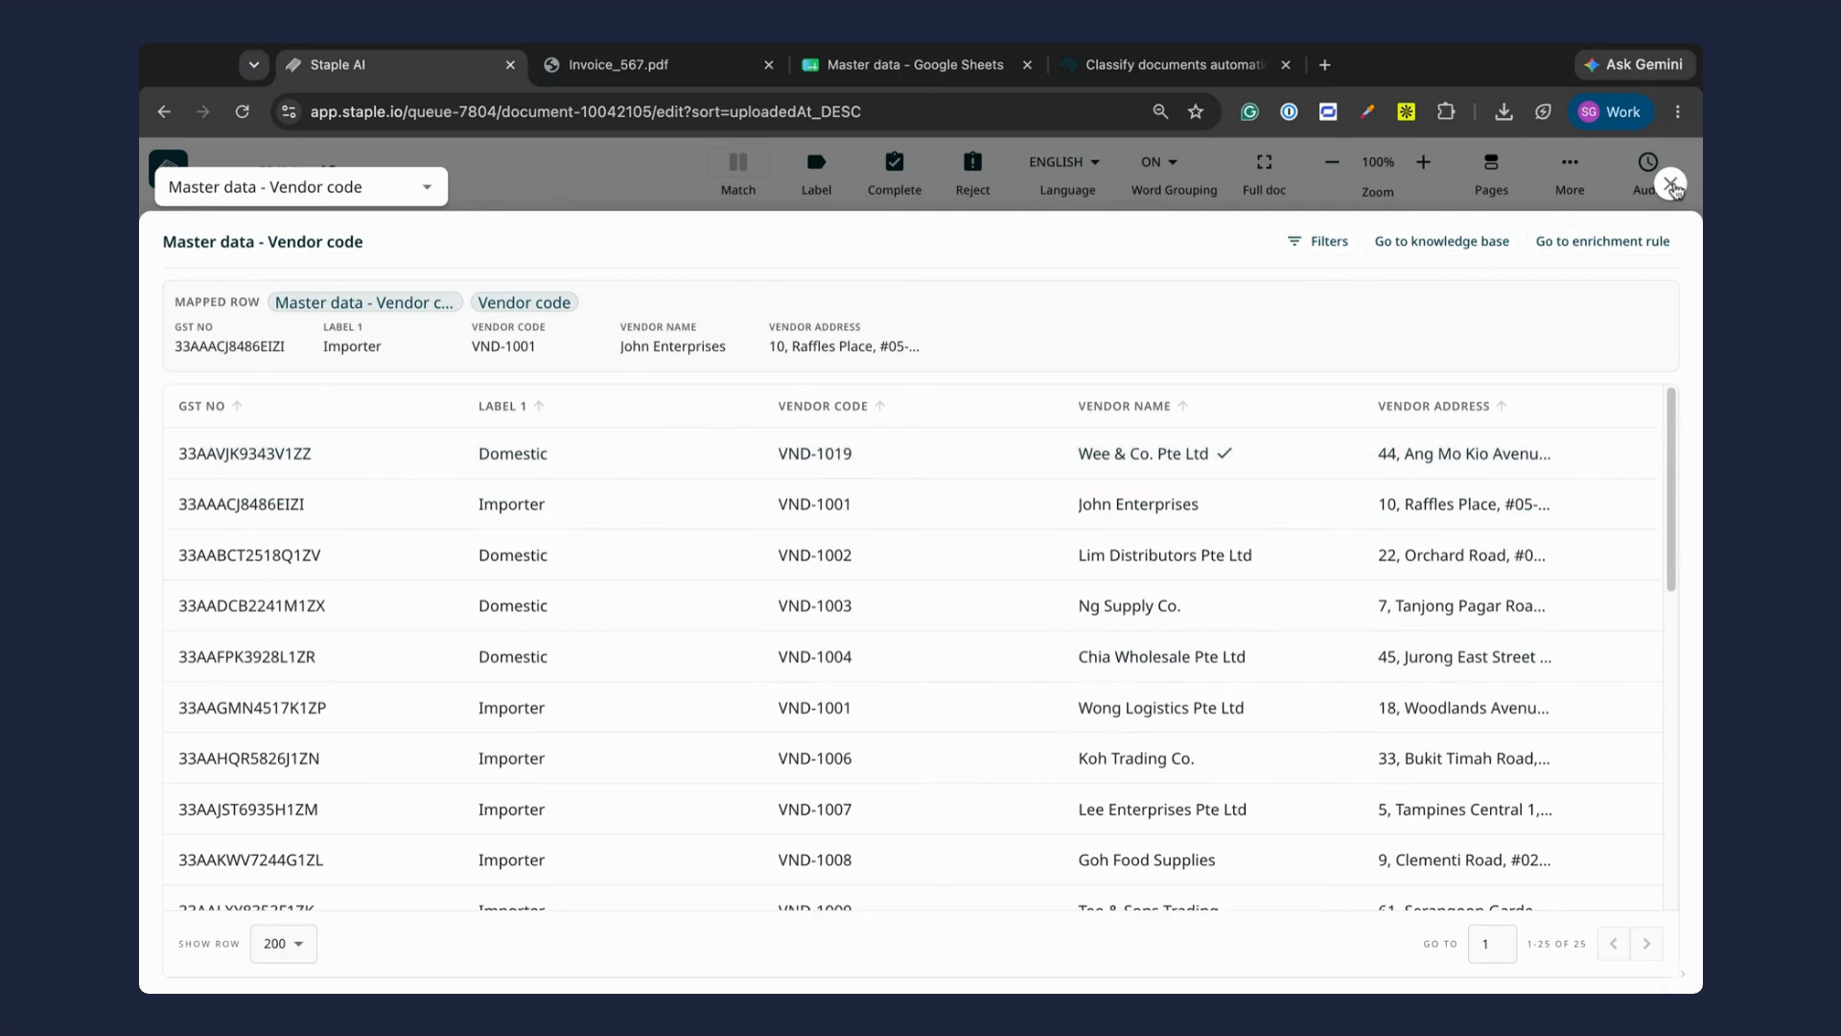
left_click(1671, 184)
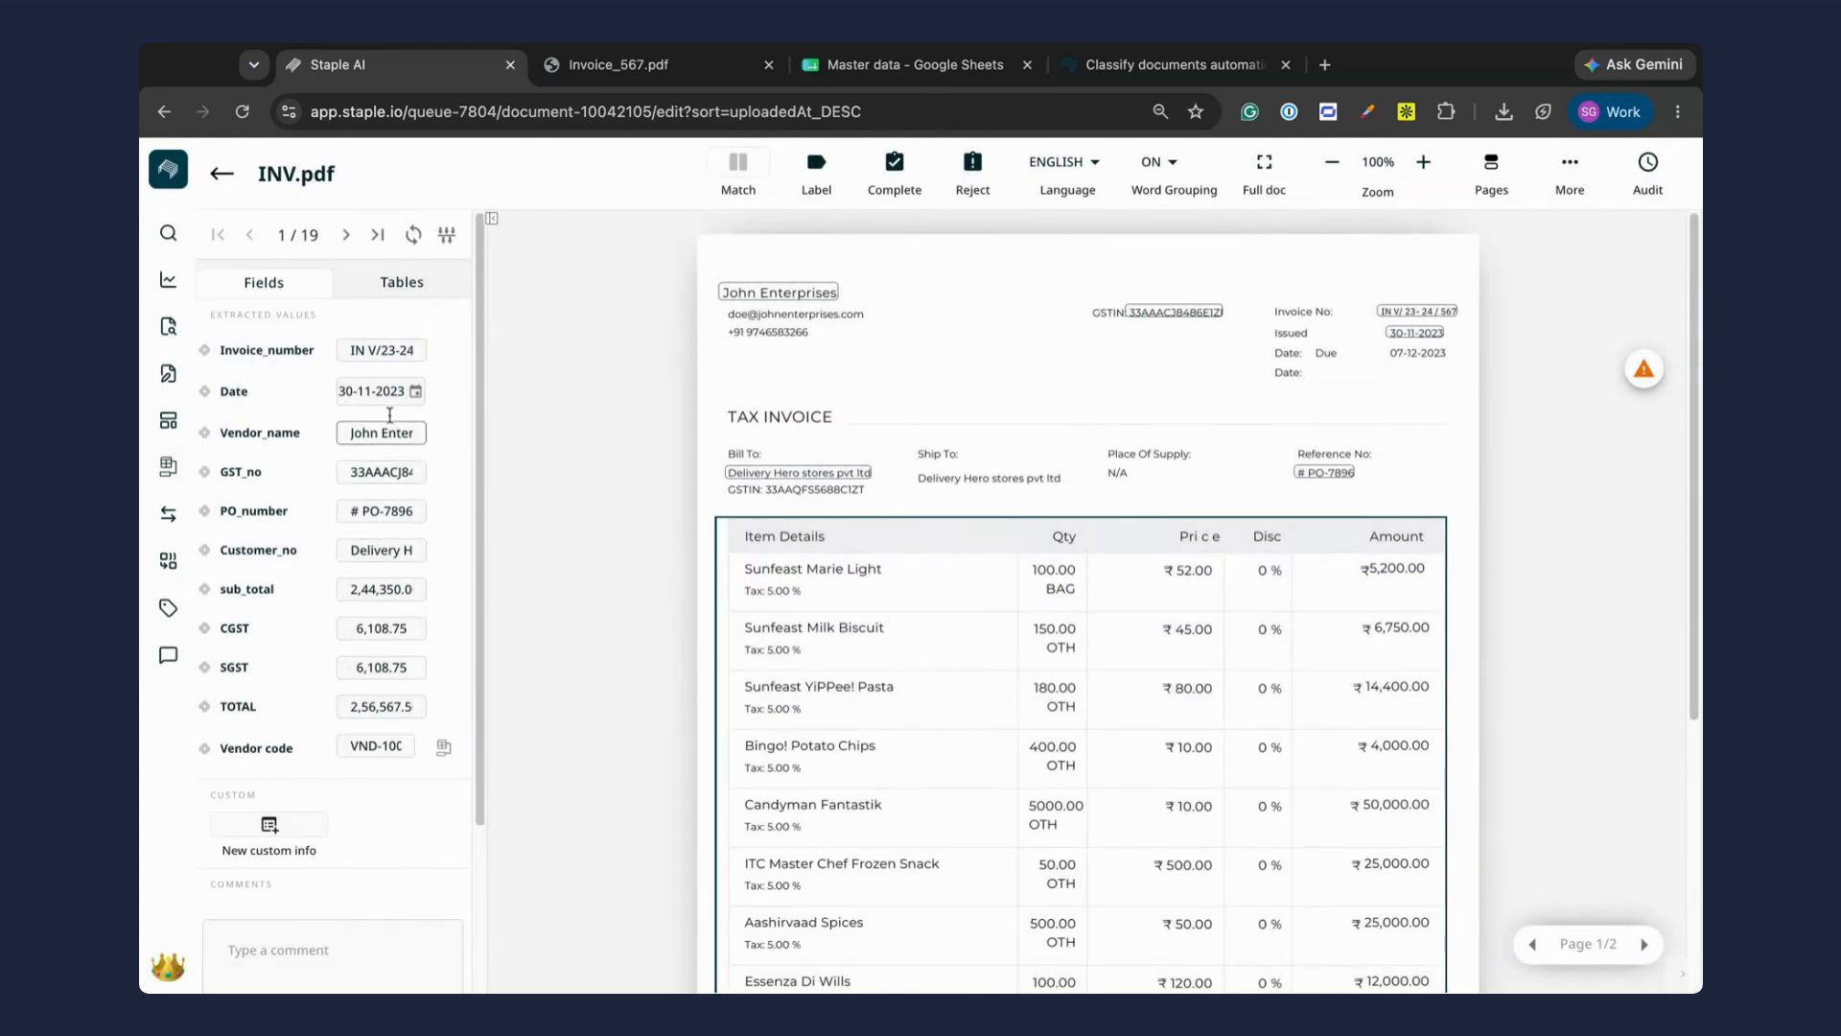
left_click(372, 434)
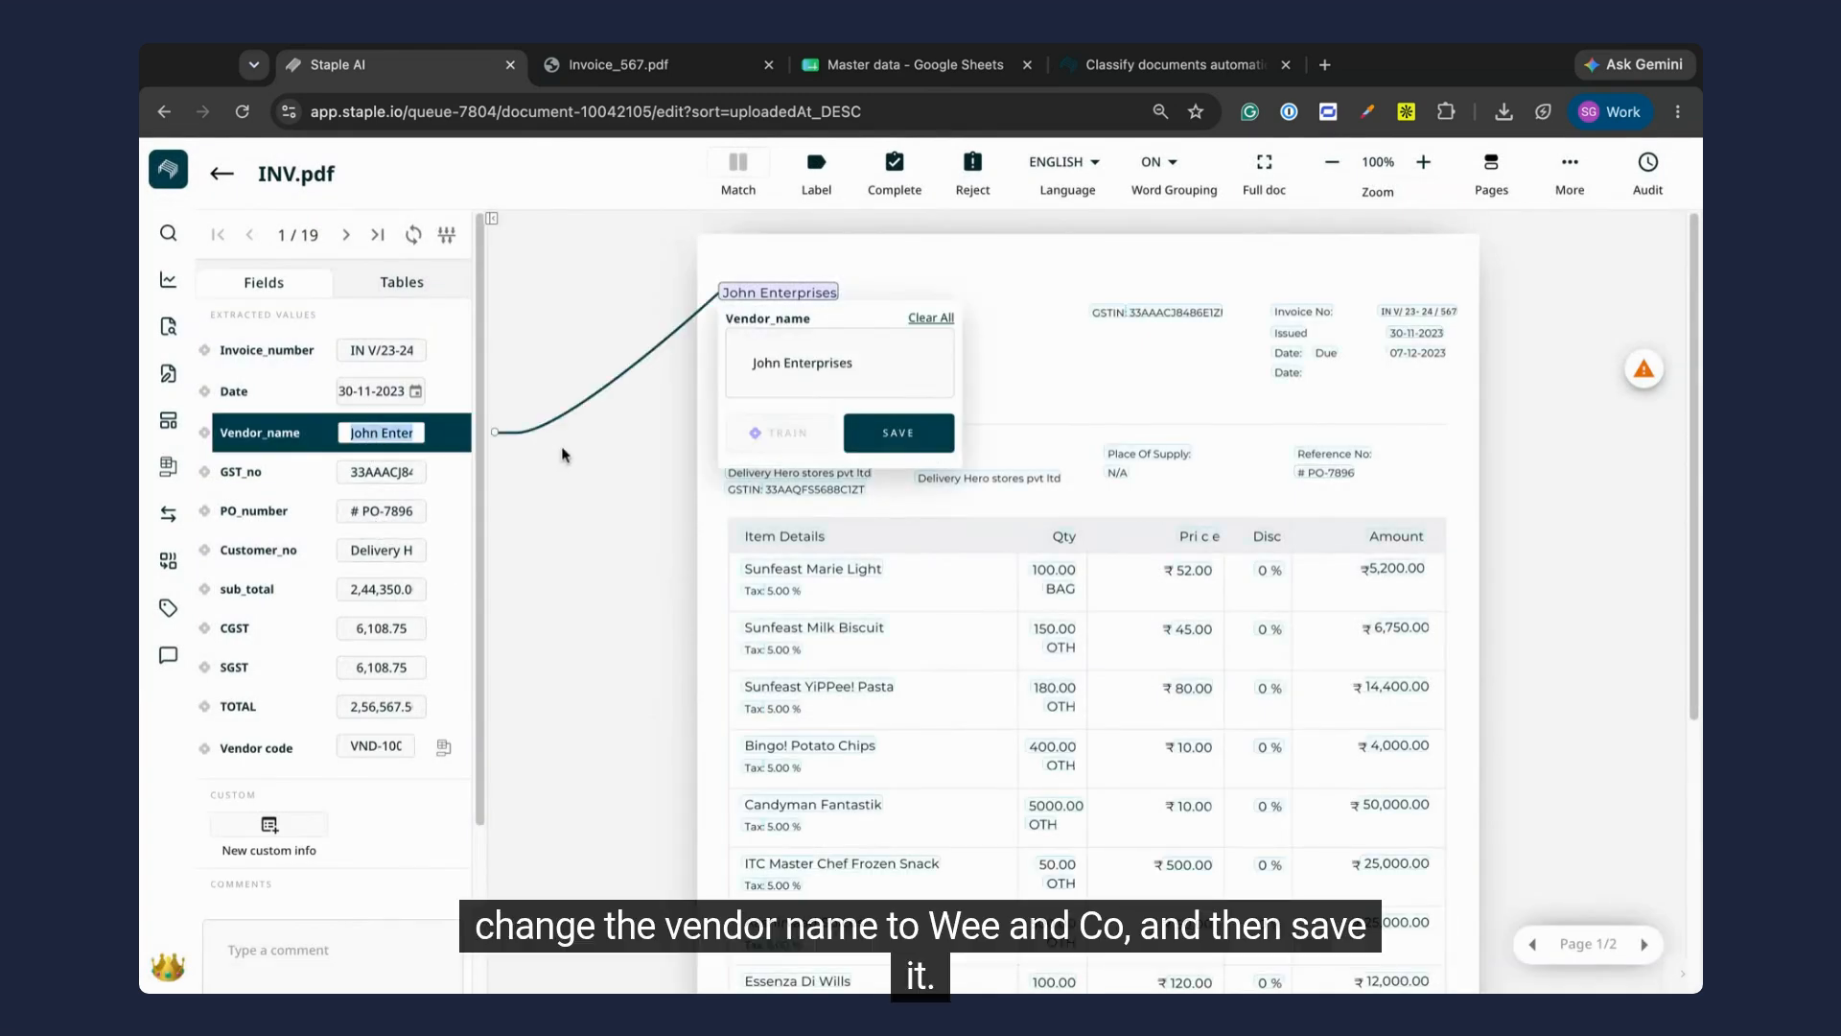
key("ctrl+v")
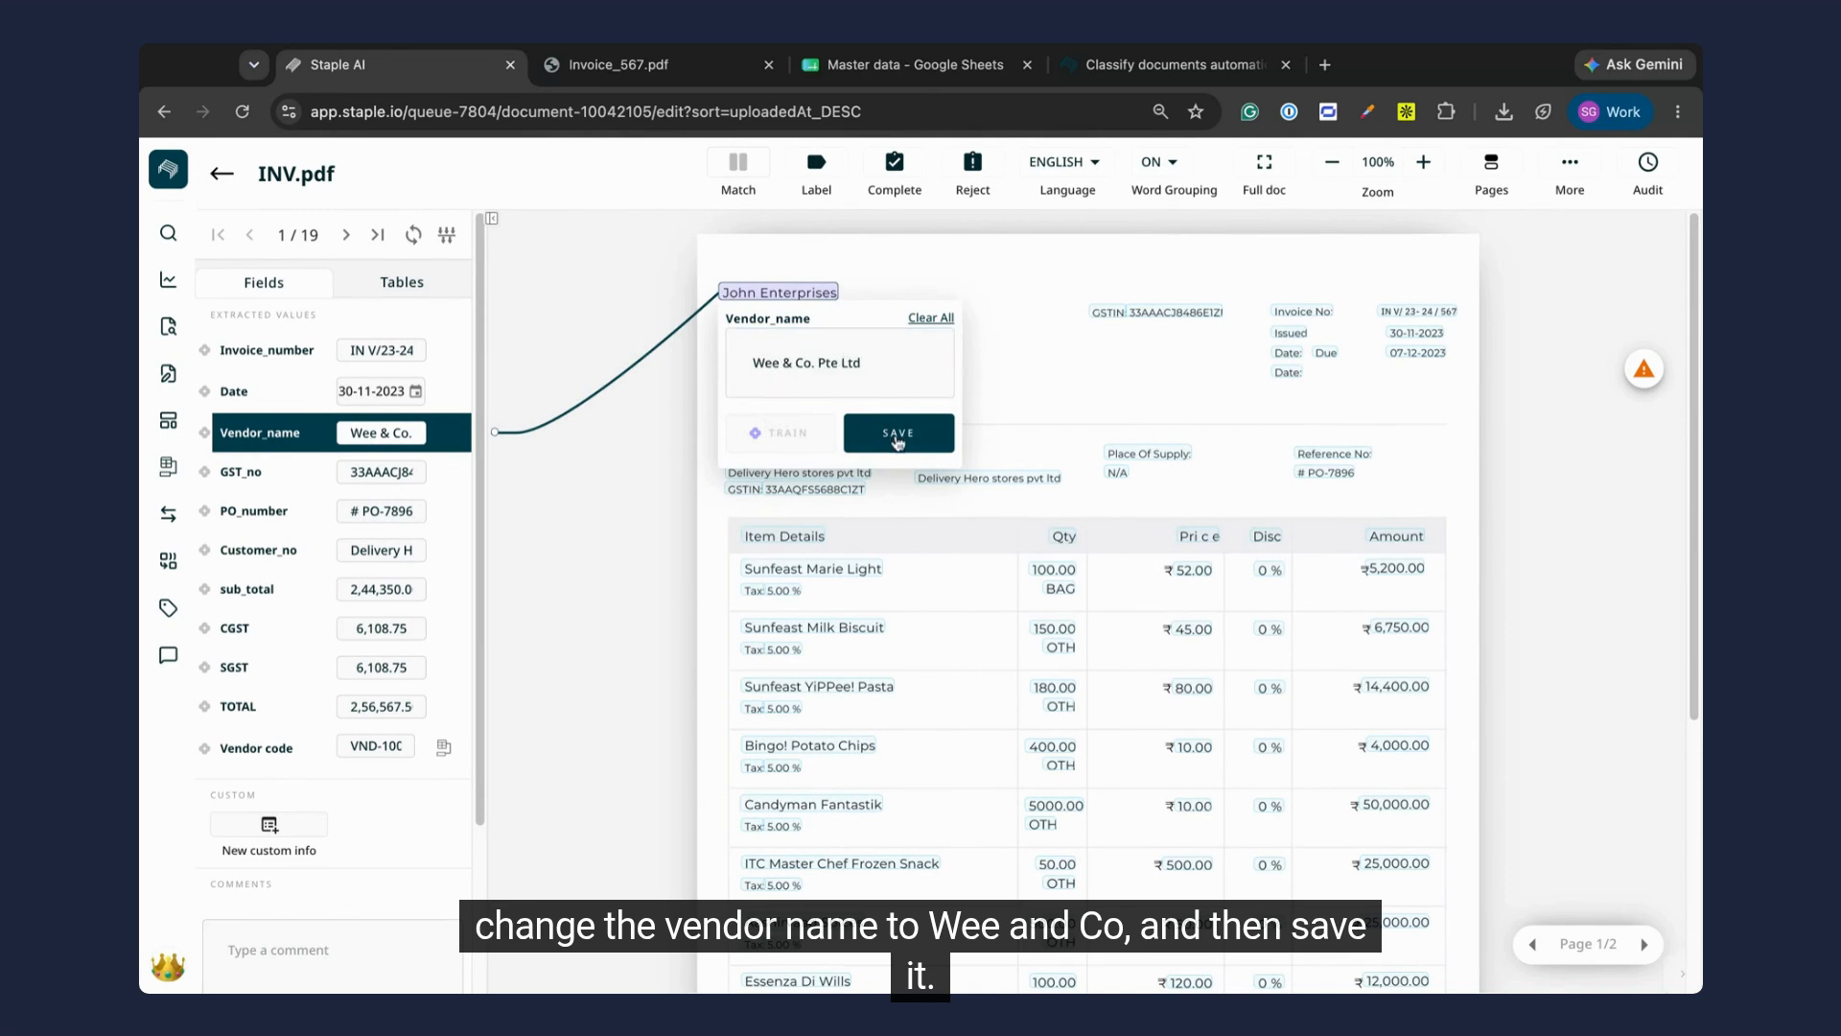
left_click(897, 433)
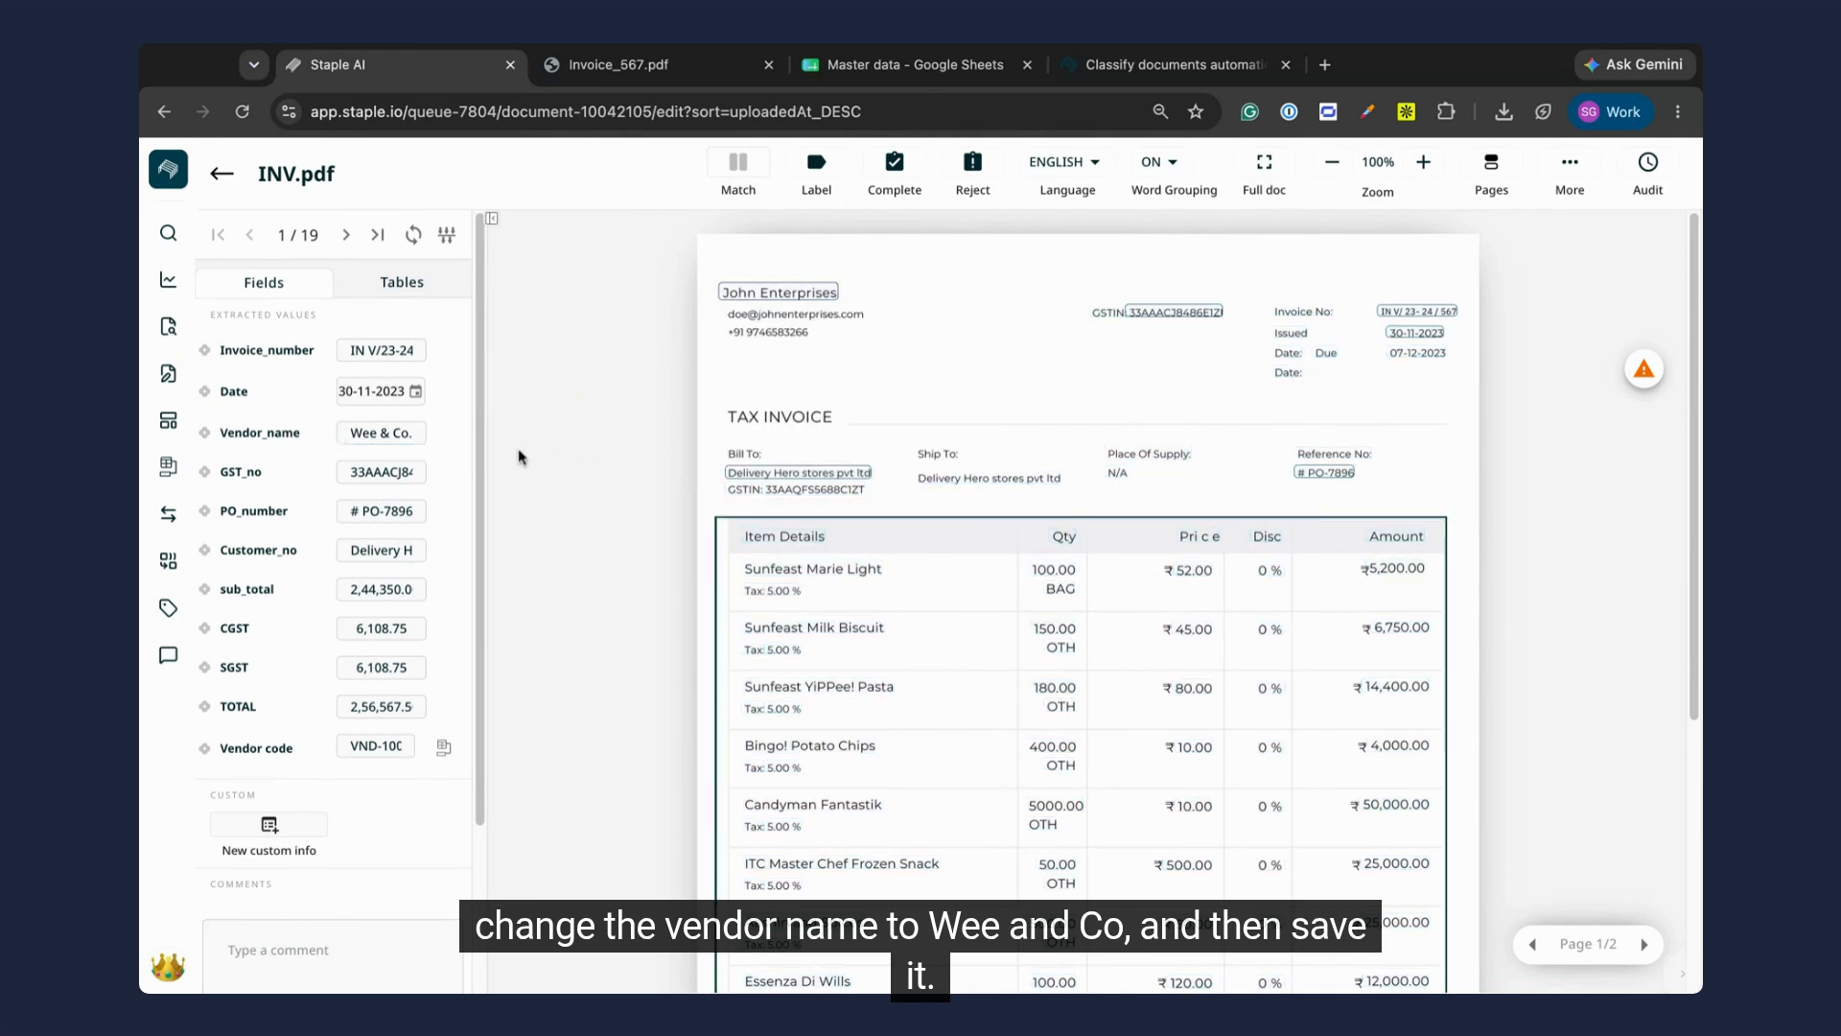
Step: Refresh the invoice's enriched values for Wee & Co. Pte Ltd and check the full vendor code
left_click(414, 236)
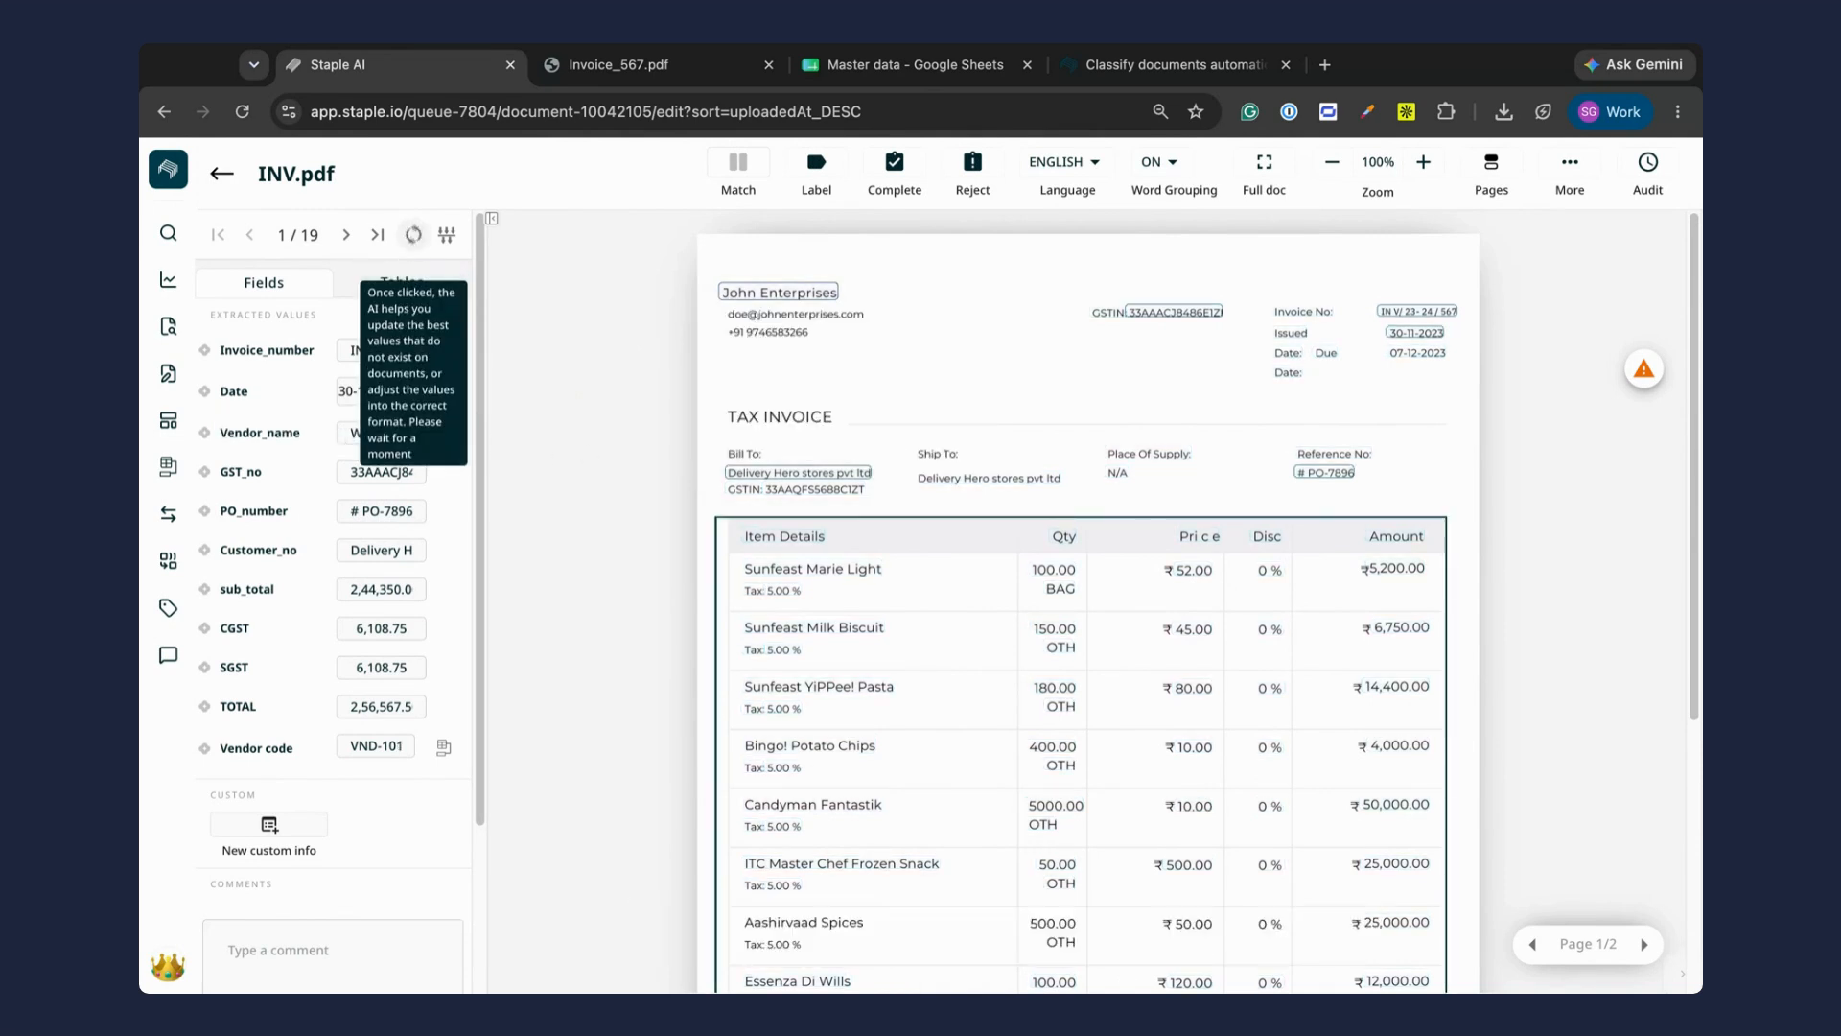
left_click(389, 746)
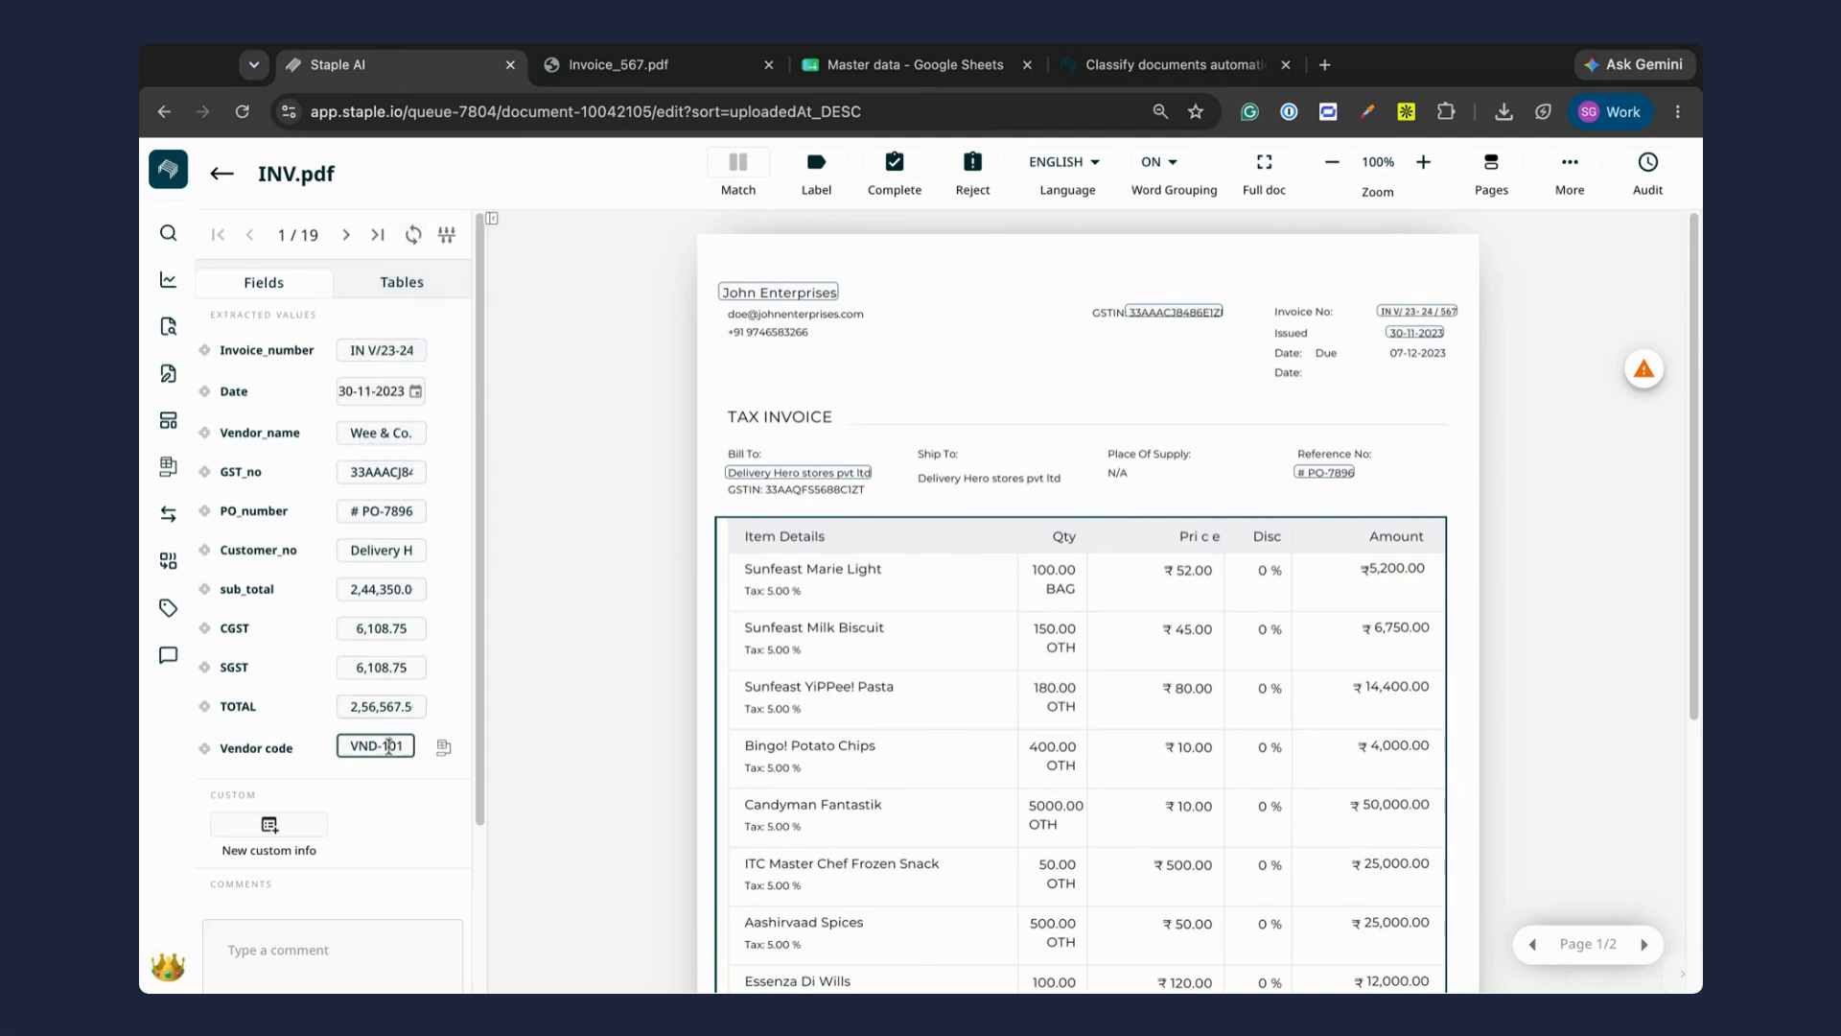
type("9")
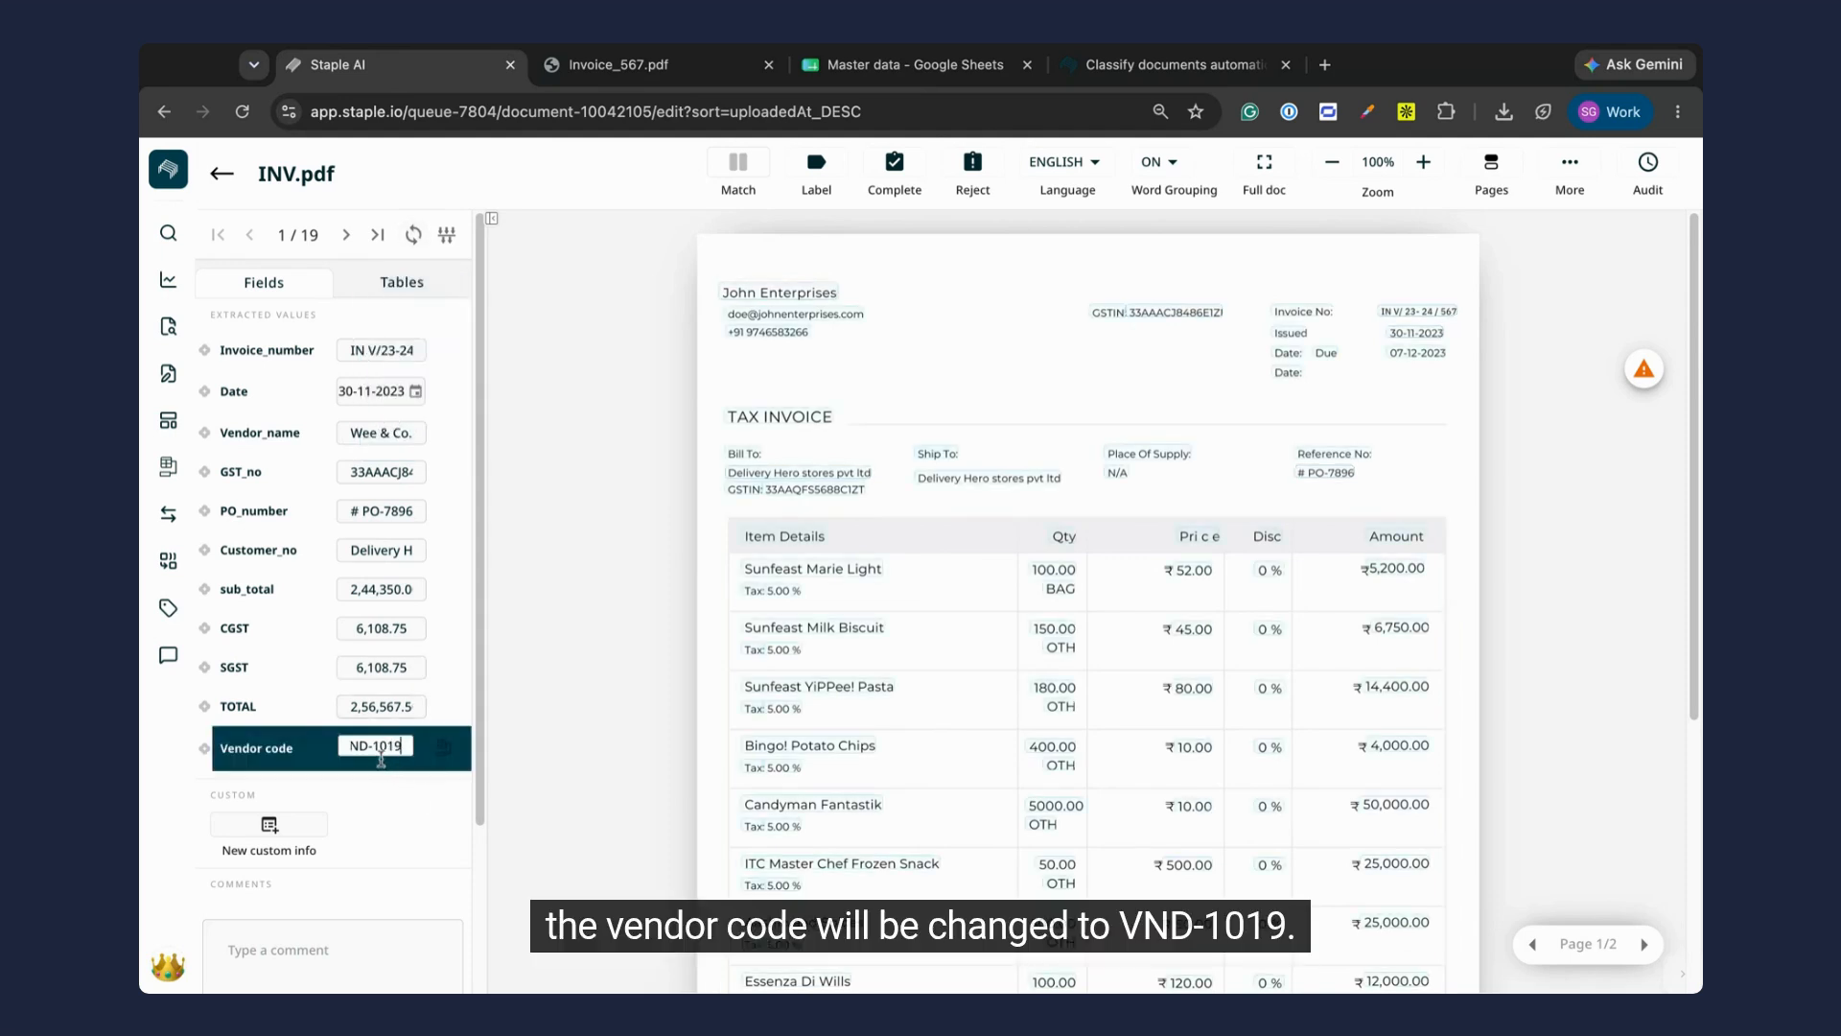
Step: Copy the vendor name John Enterprises from the vendor master data and save it as the invoice's Vendor_name
left_click(444, 751)
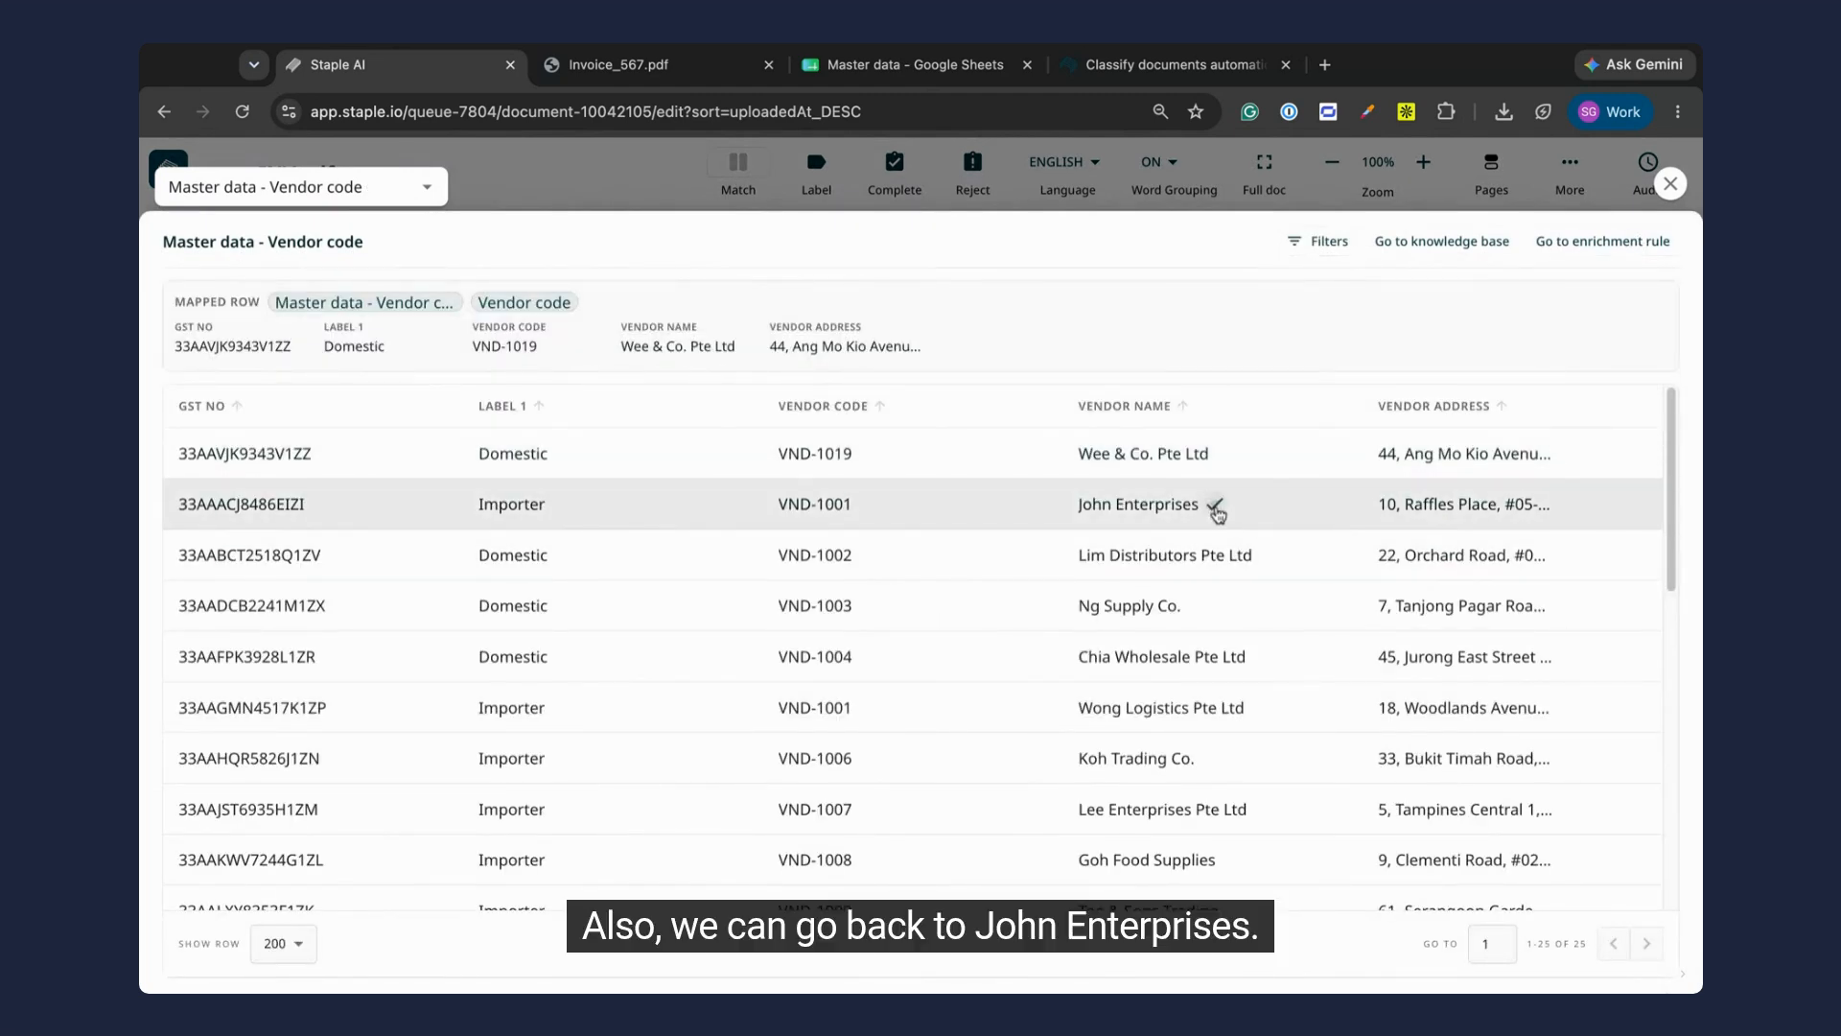
left_click(1214, 503)
left_click(1671, 183)
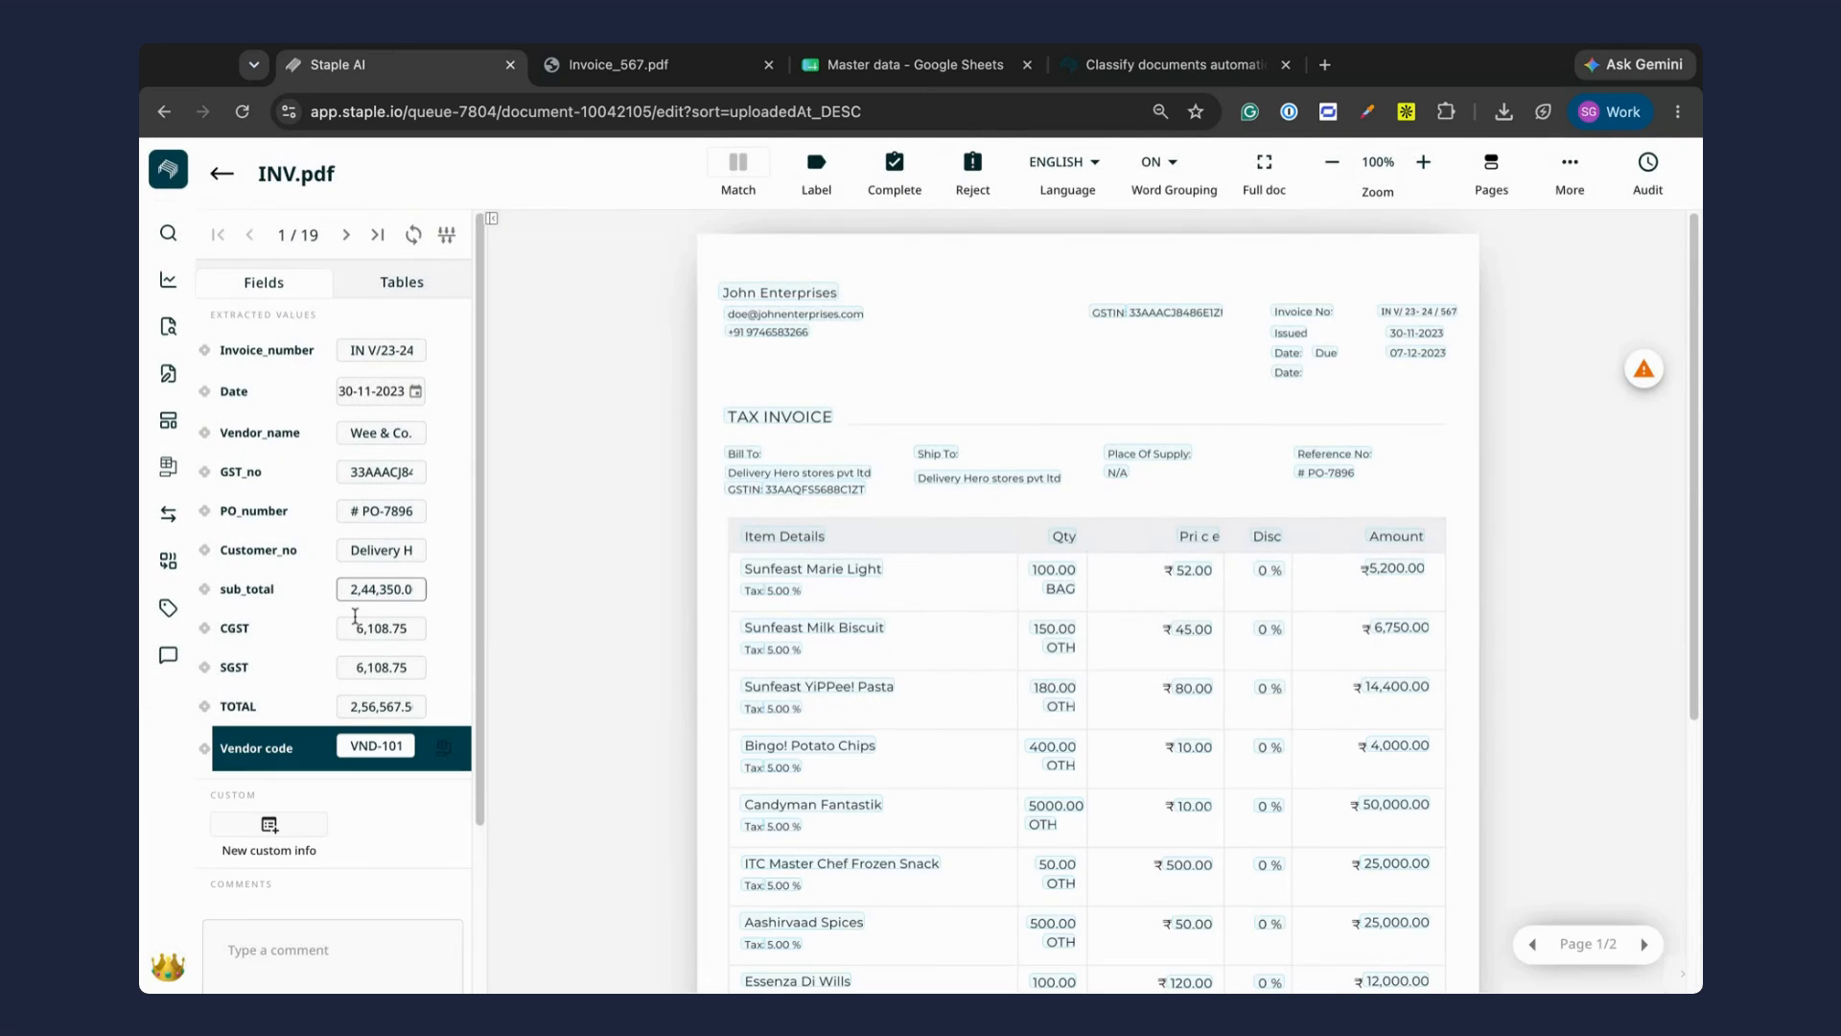
left_click(370, 438)
left_click(856, 369)
key("super+a")
key("super+v")
left_click(912, 438)
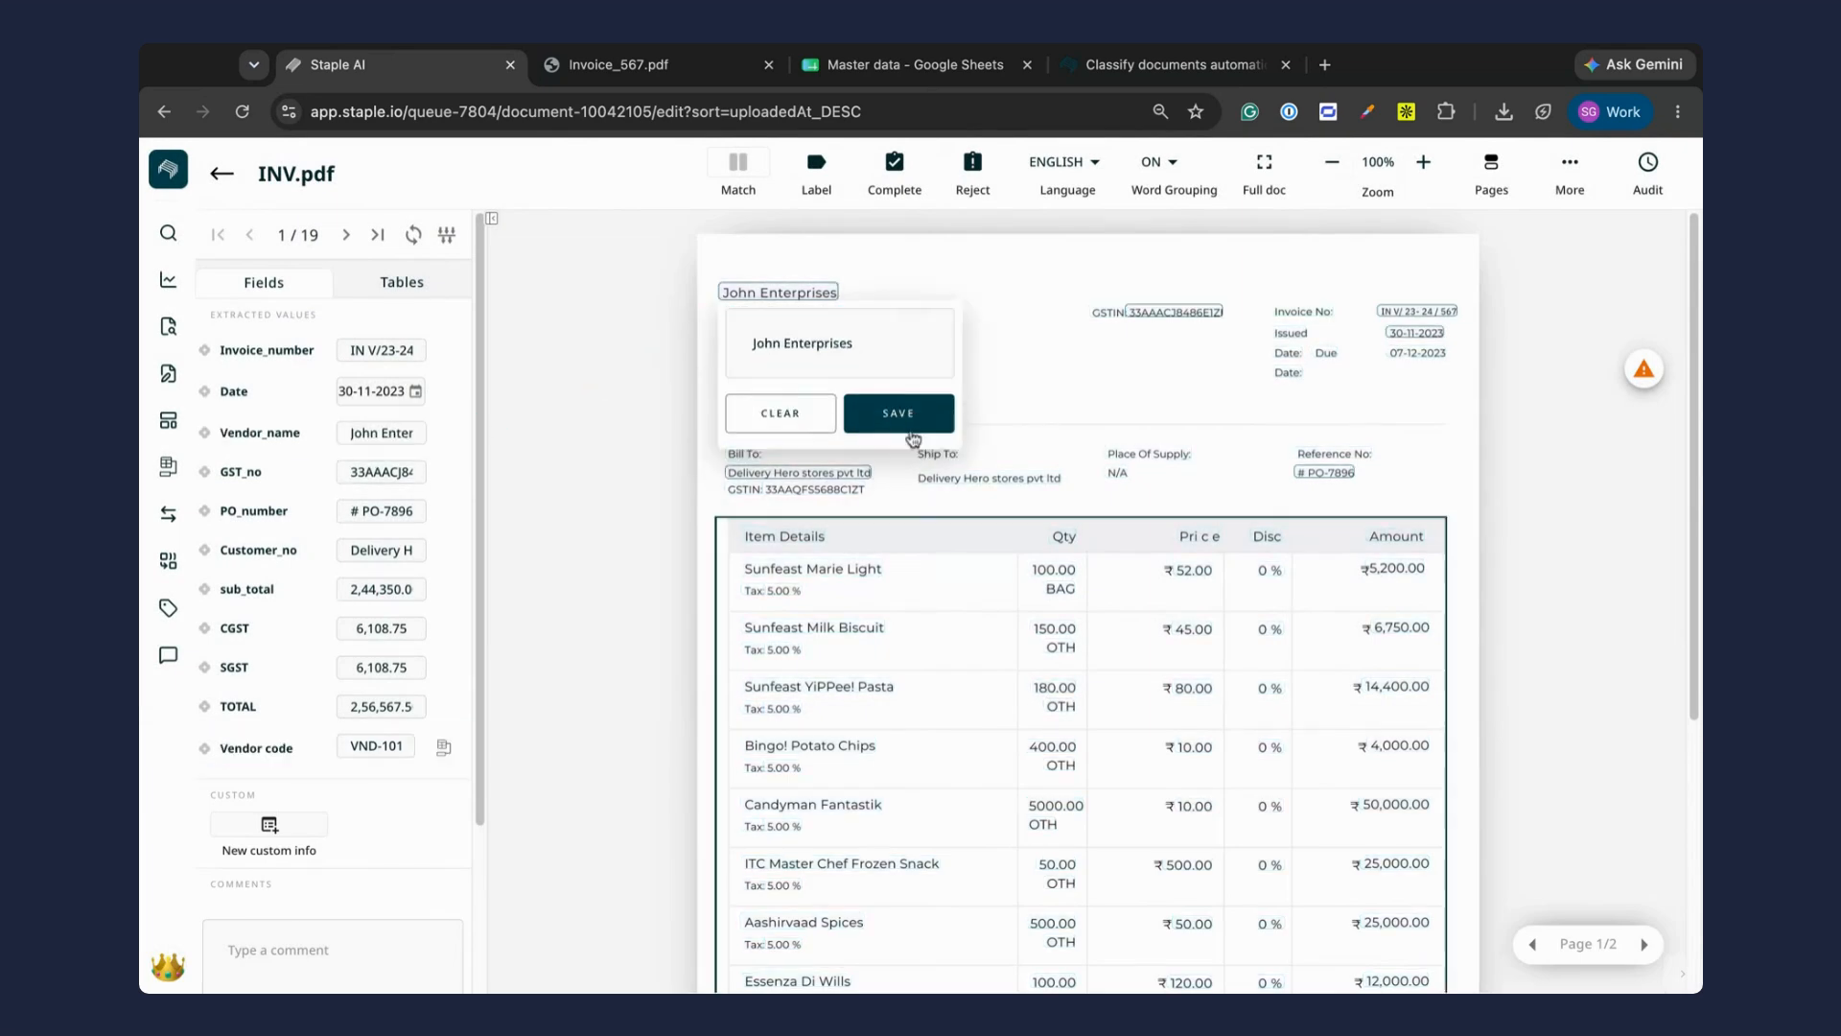
Step: Refresh the enriched values again for John Enterprises and check the invoice's Vendor code field
left_click(413, 234)
left_click(389, 755)
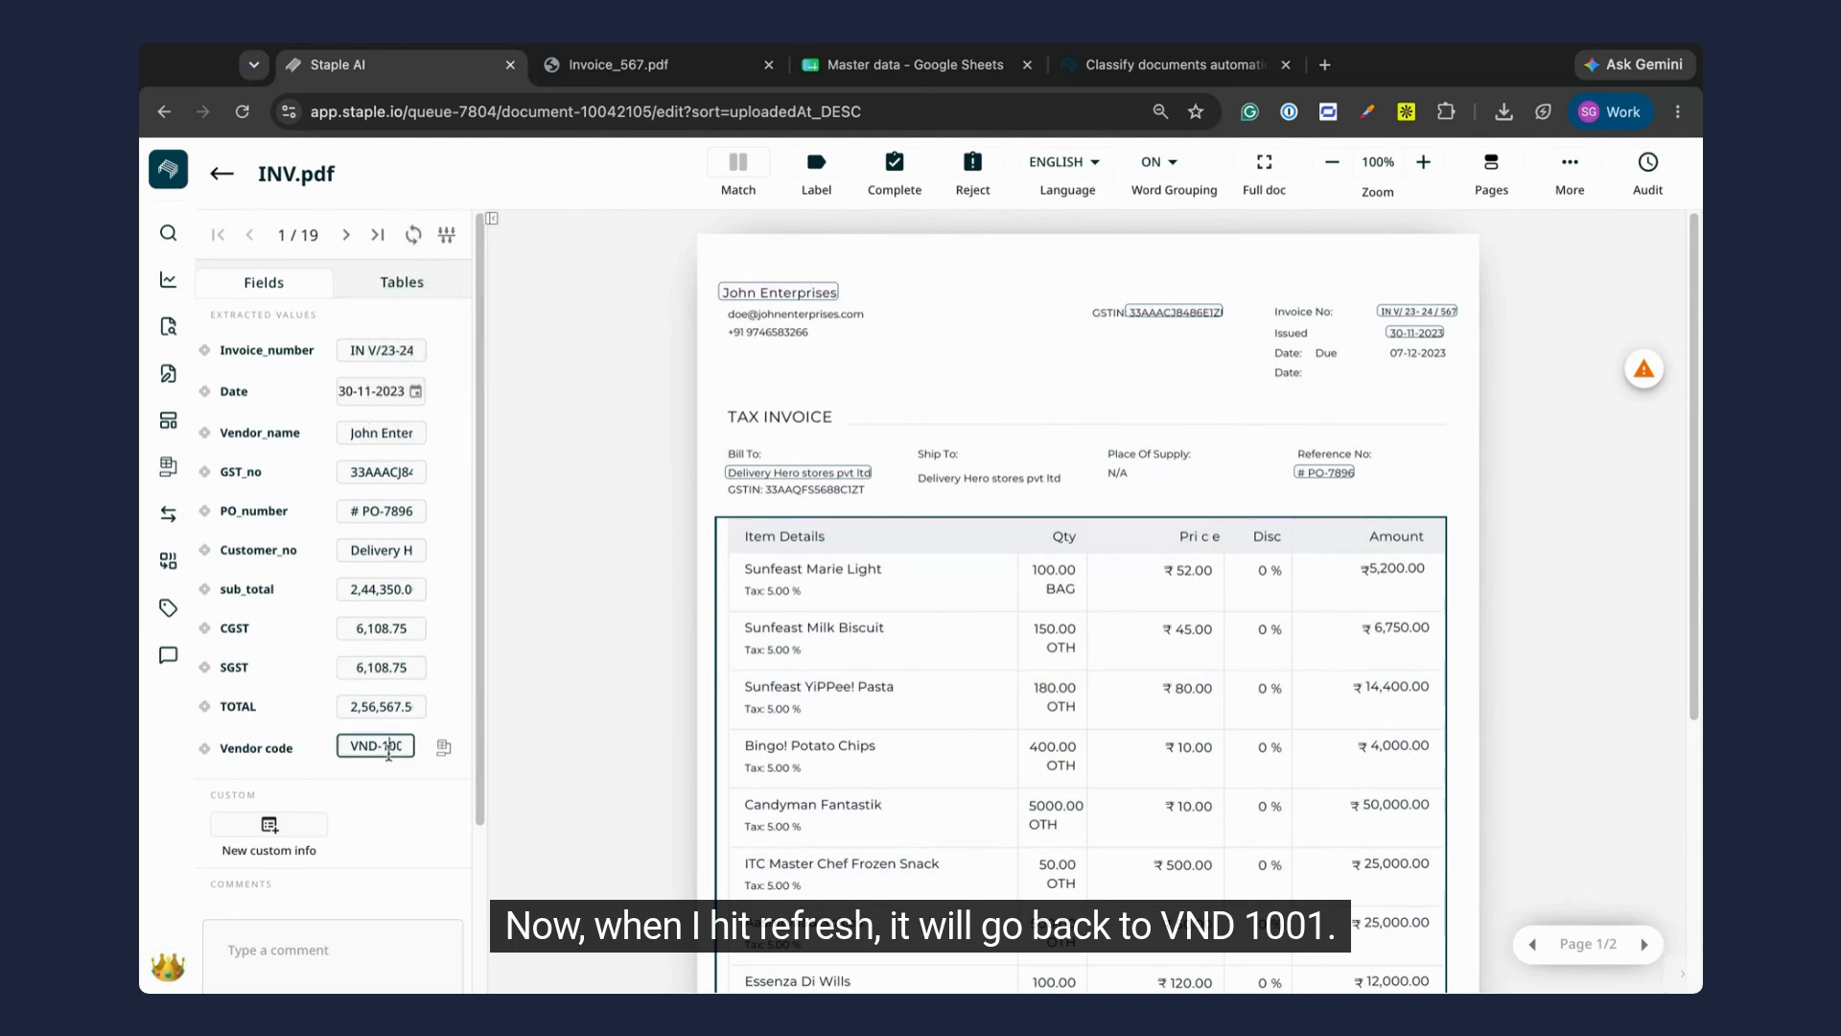
left_click(530, 702)
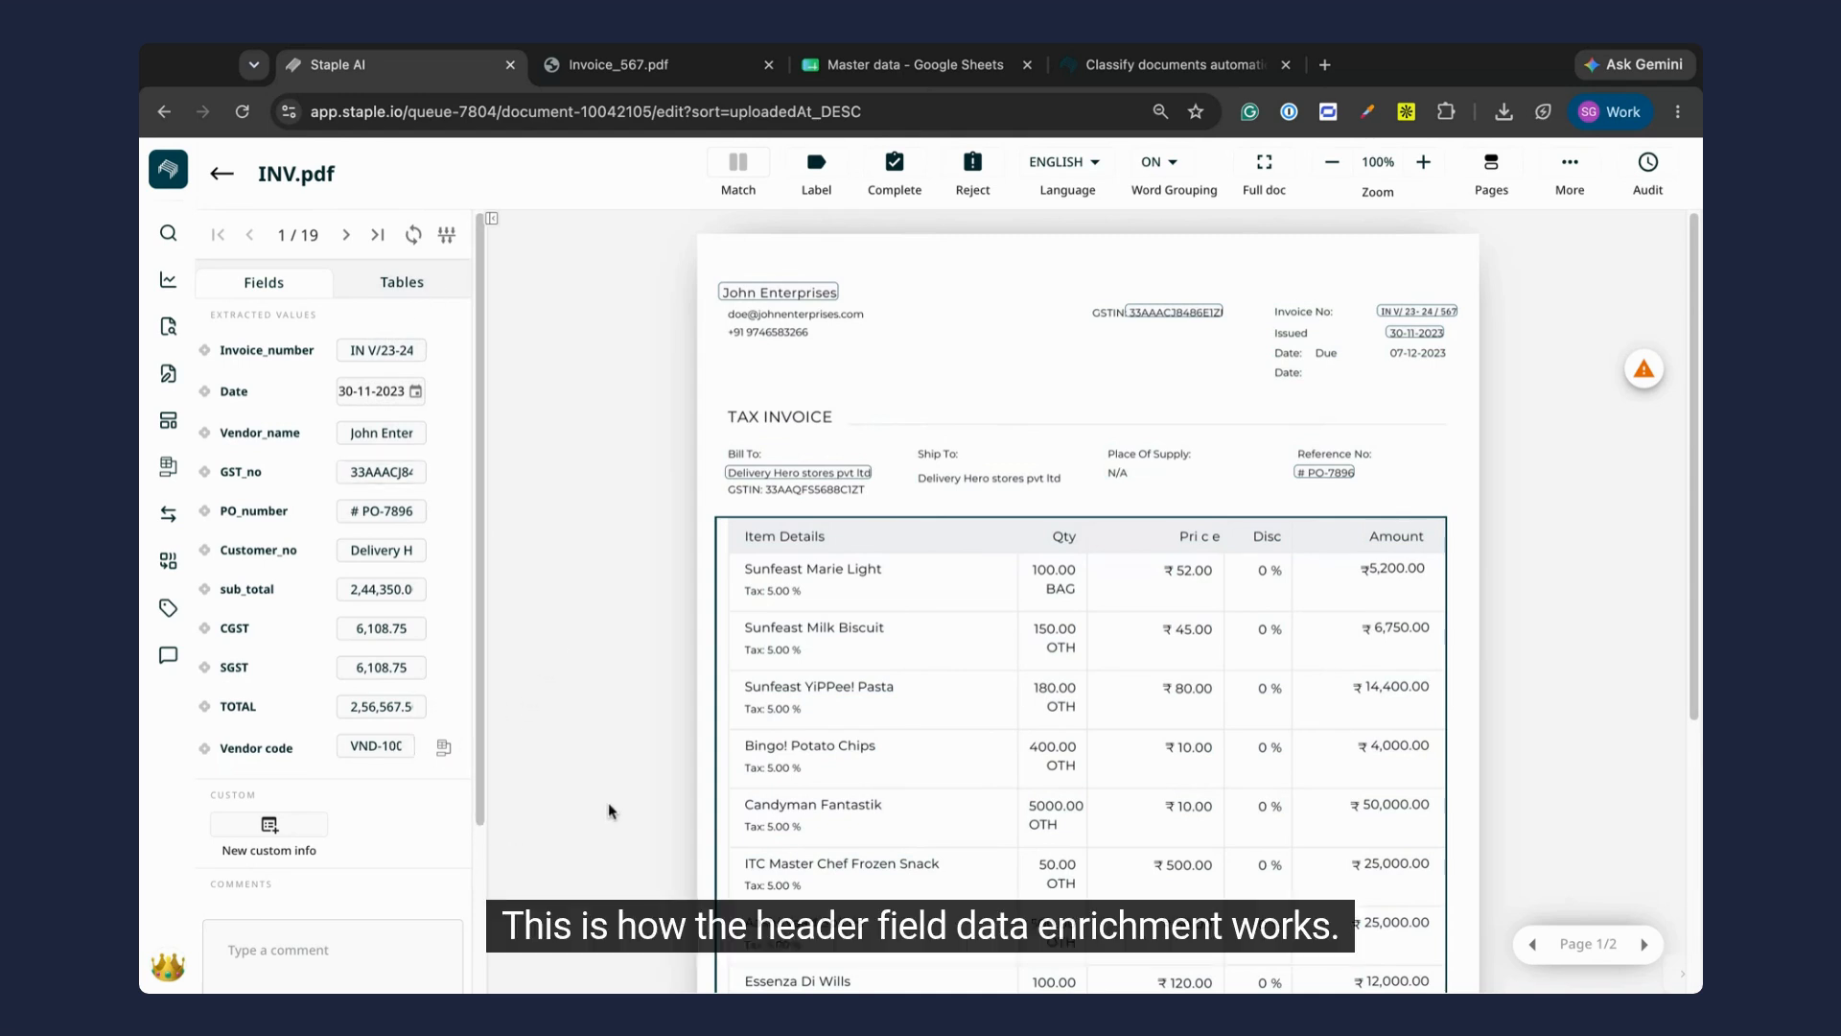
Step: Process the line-item table on the invoice page and review the item codes fetched for its rows
scroll(615, 811, "down", 2)
scroll(614, 811, "down", 3)
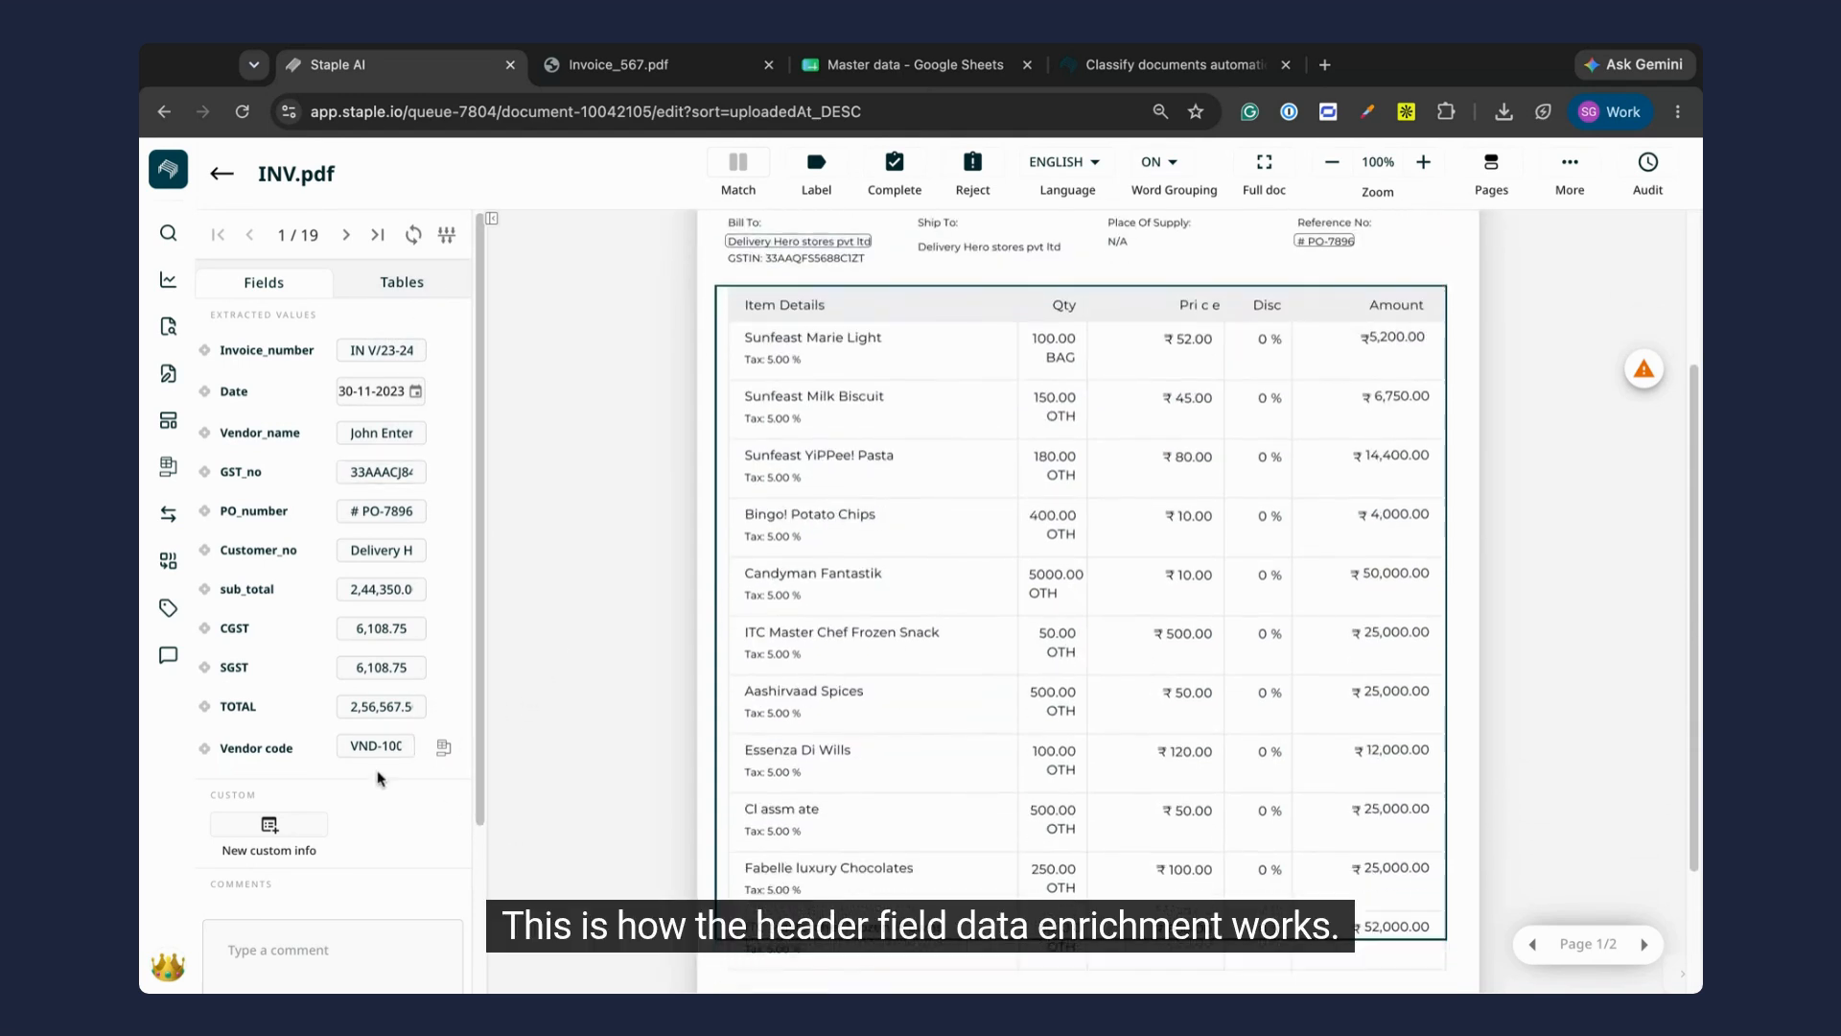
left_click(879, 291)
scroll(1320, 787, "down", 2)
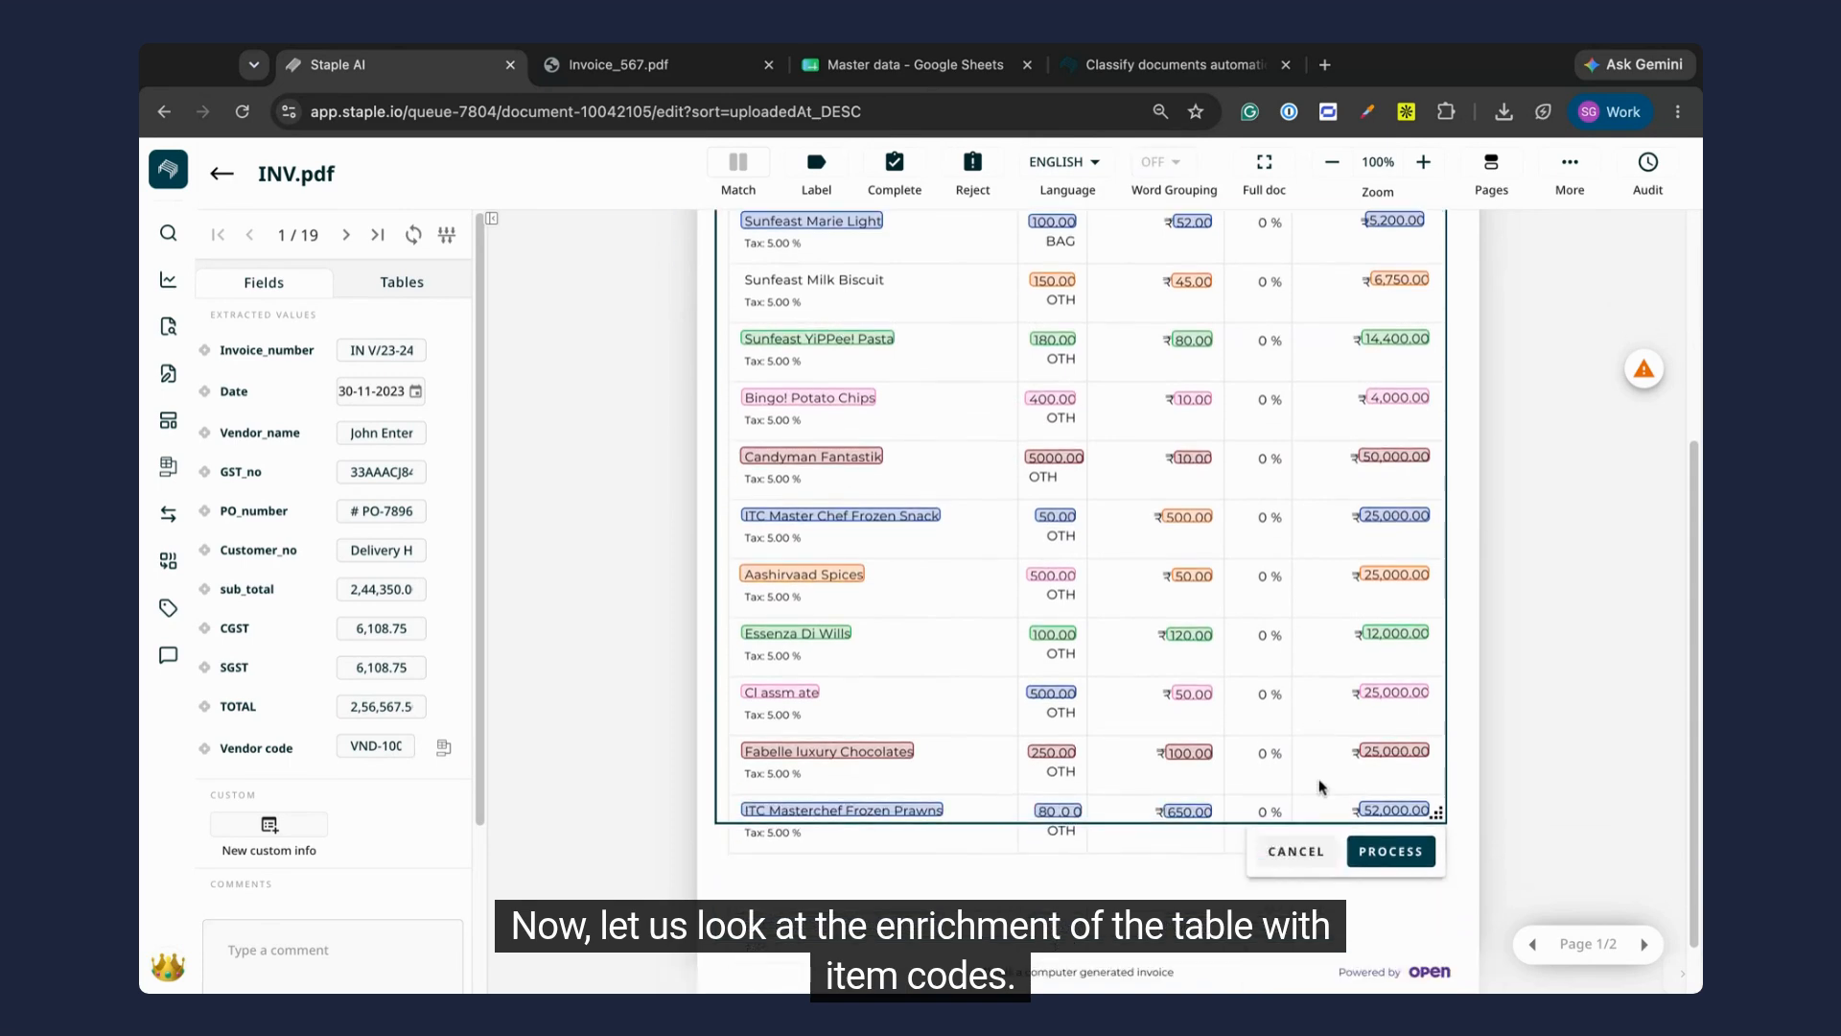
left_click(1401, 856)
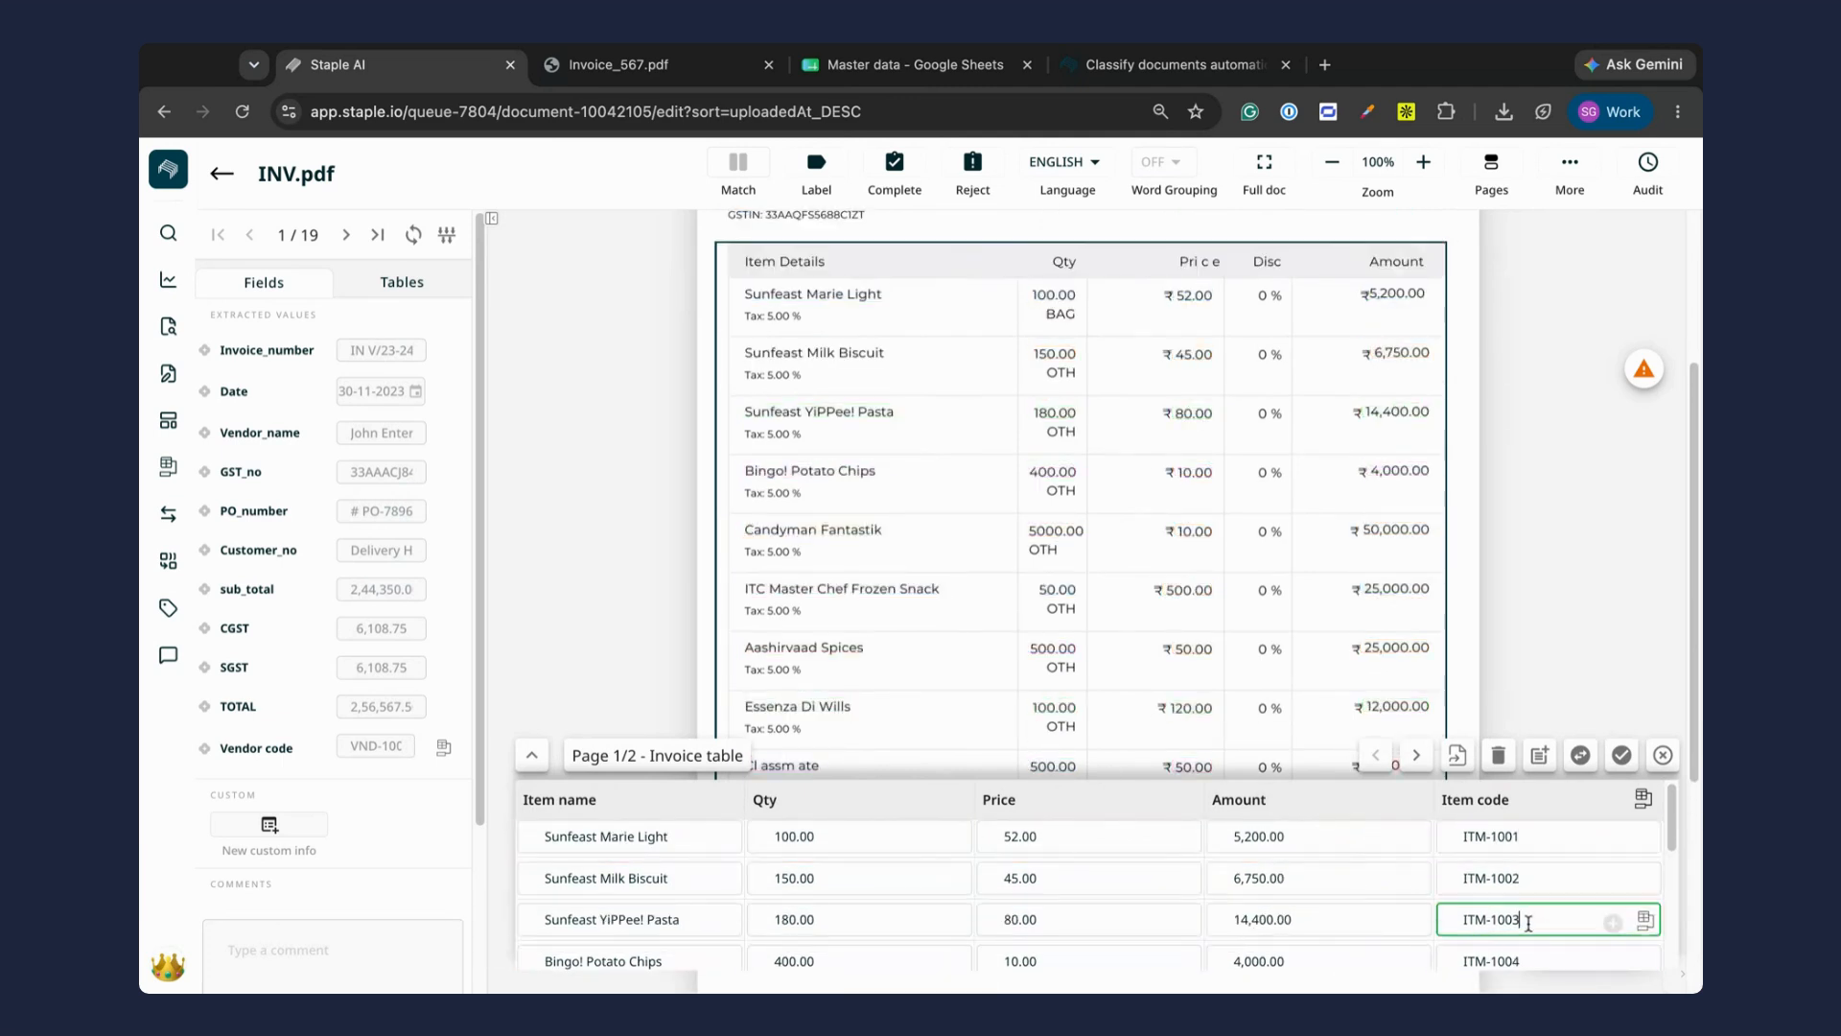
scroll(1529, 950, "down", 2)
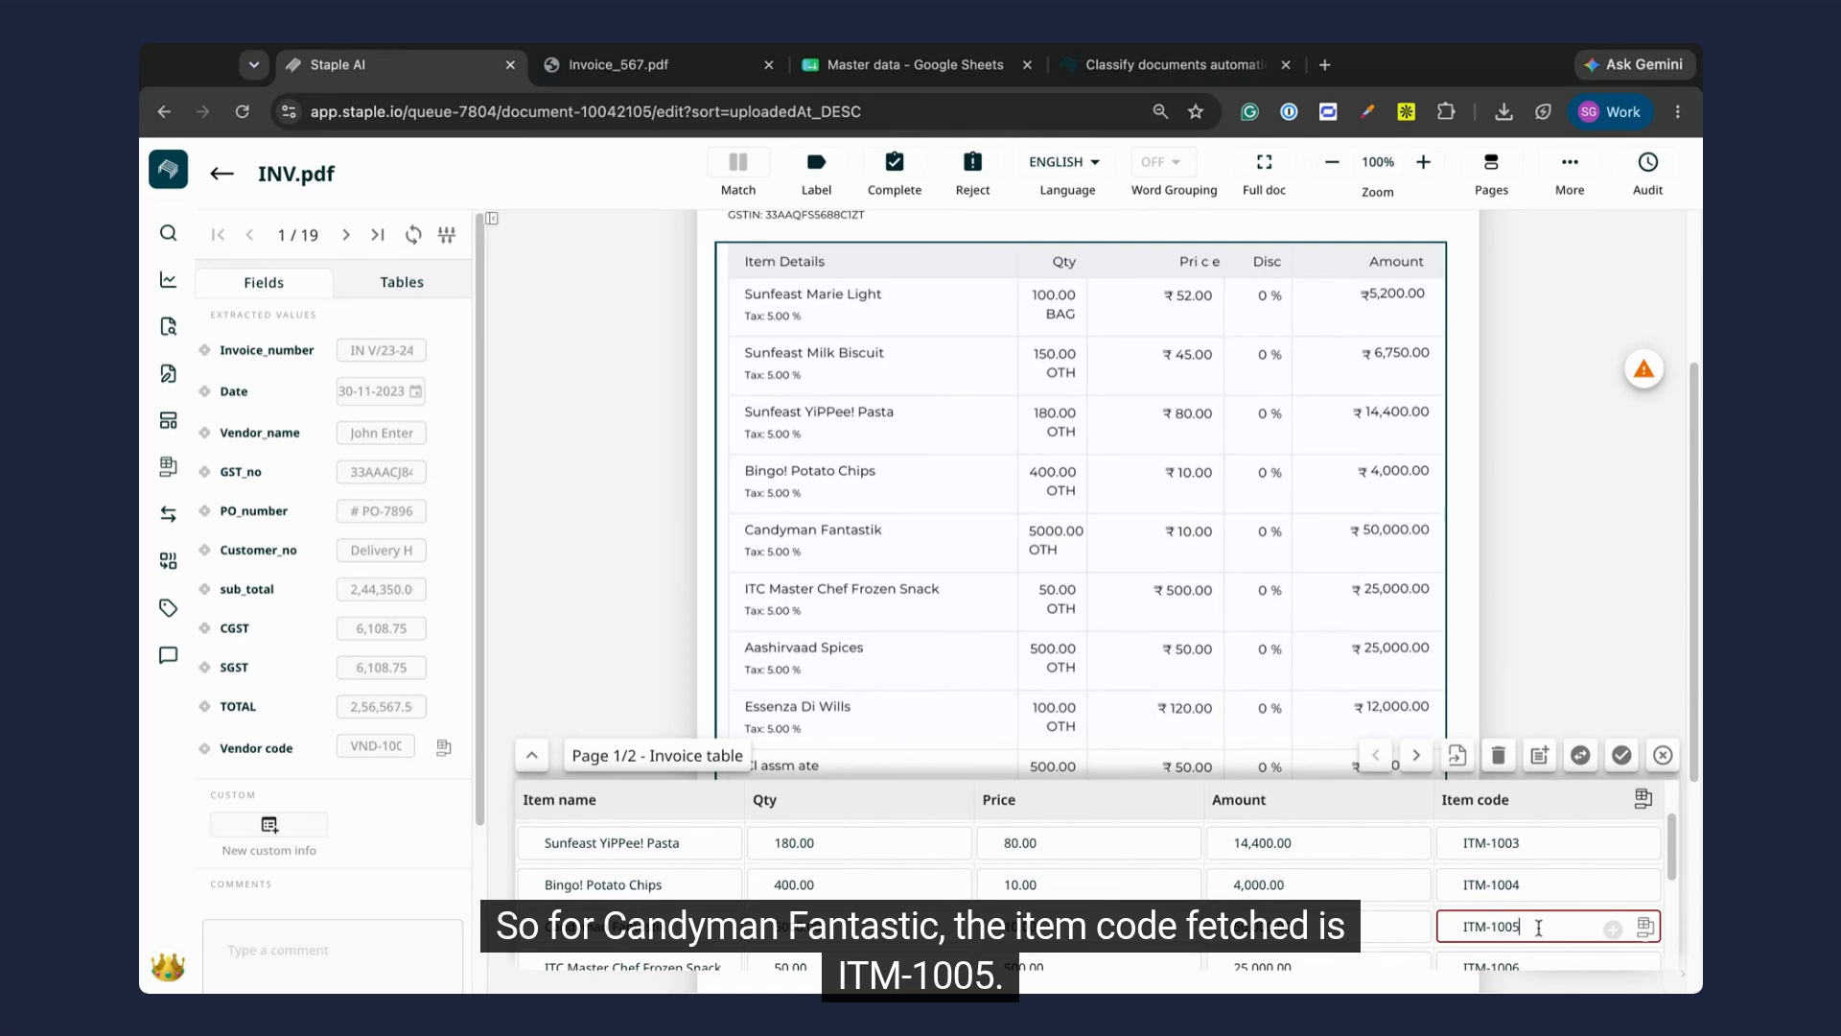
Step: Switch to the Master data spreadsheet in Google Sheets and check the item code of Candyman Fantastik in the Item code sheet
left_click(857, 69)
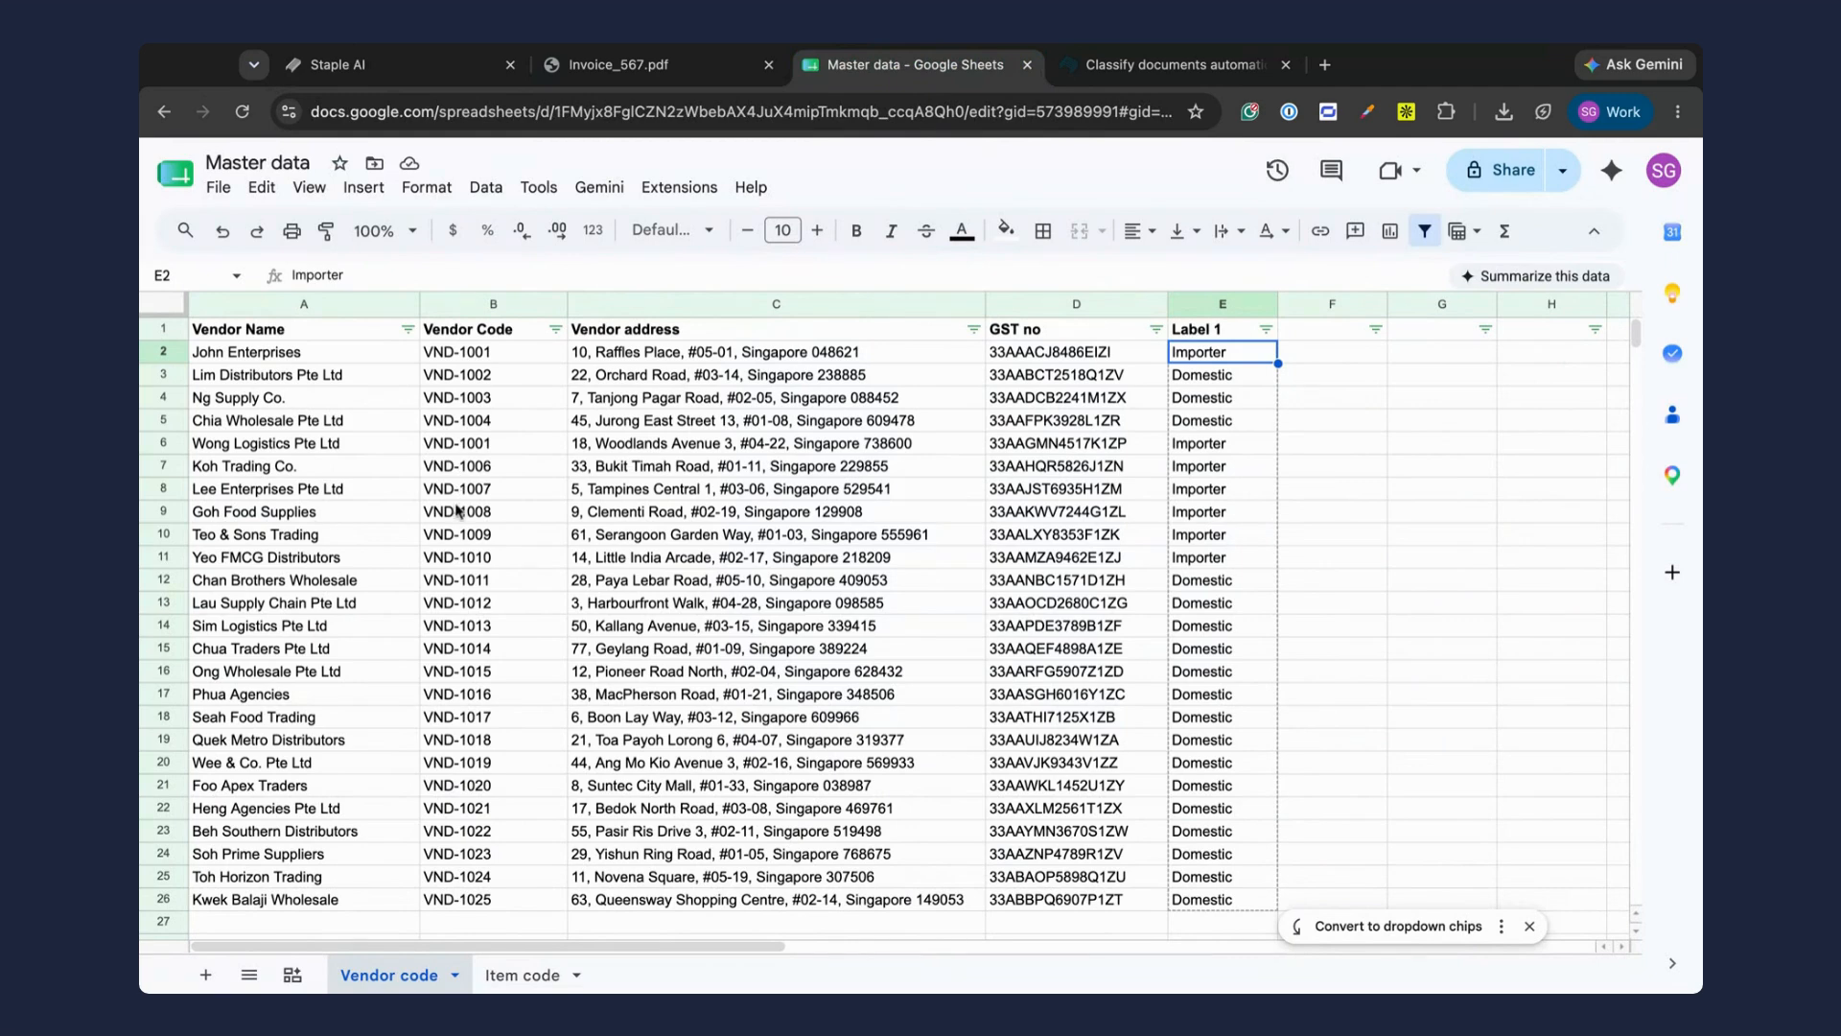
left_click(507, 974)
left_click(309, 451)
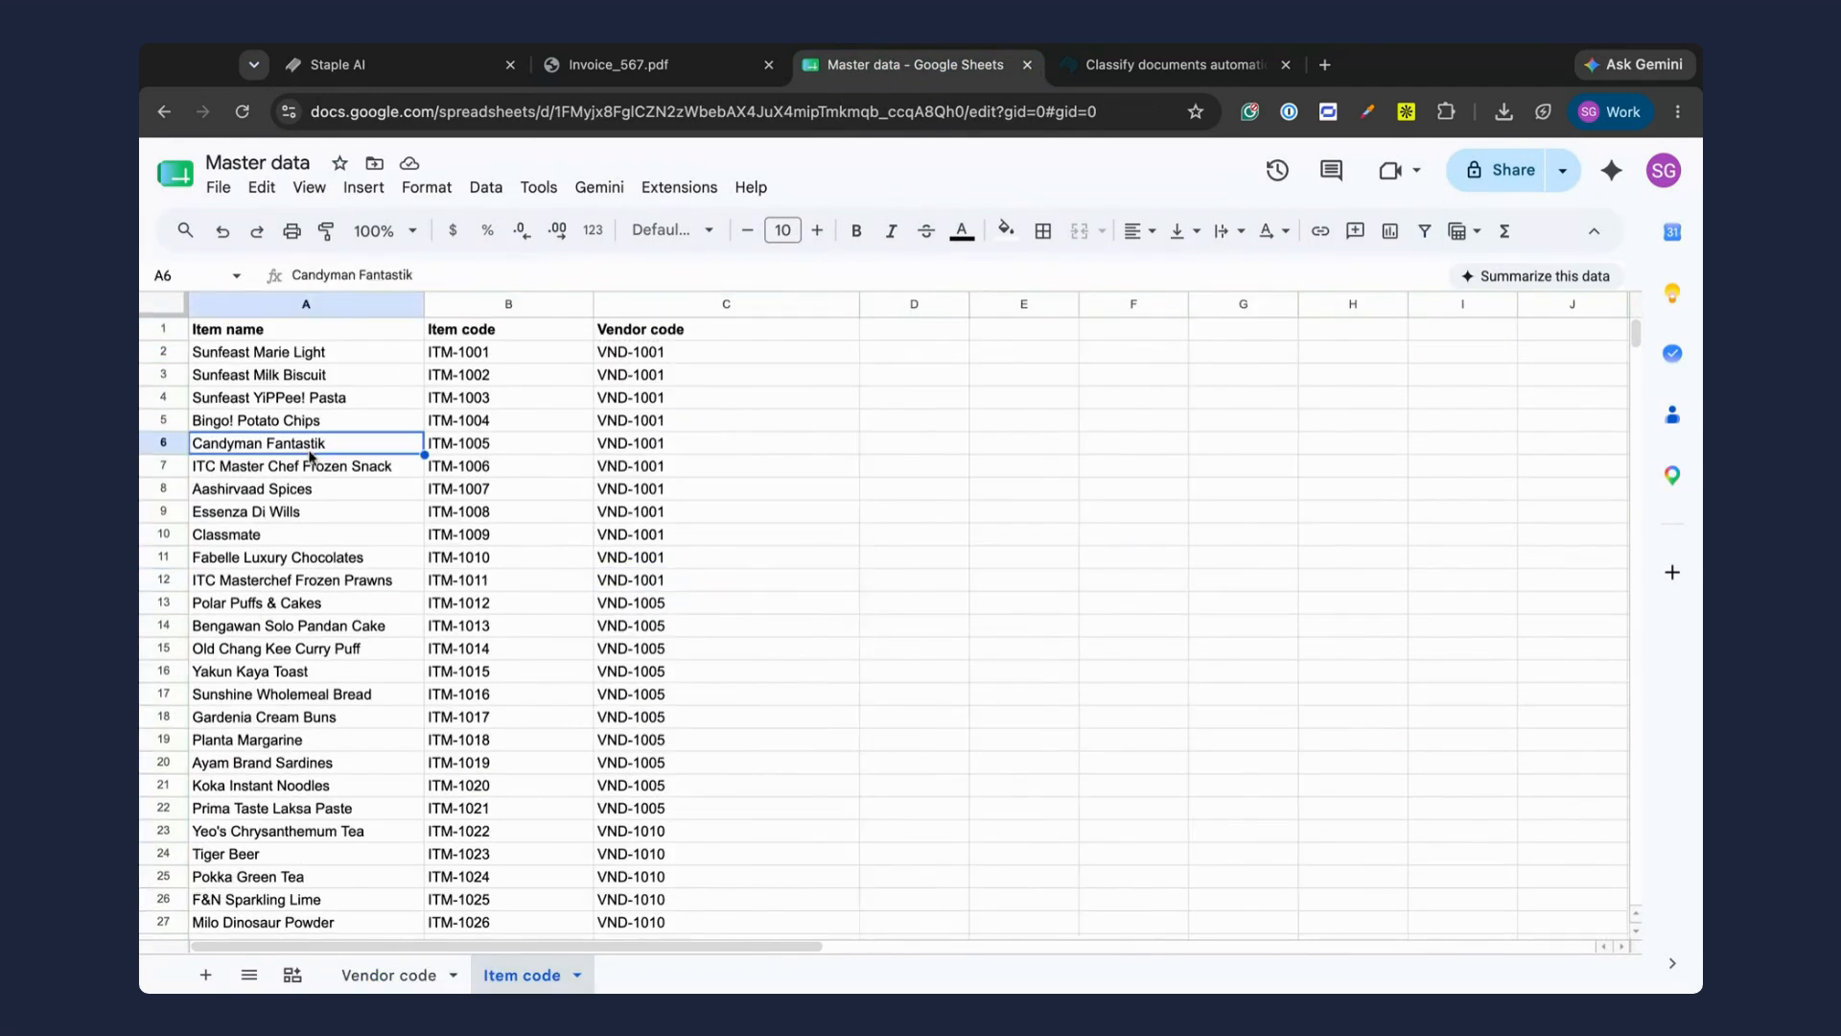
left_click(501, 448)
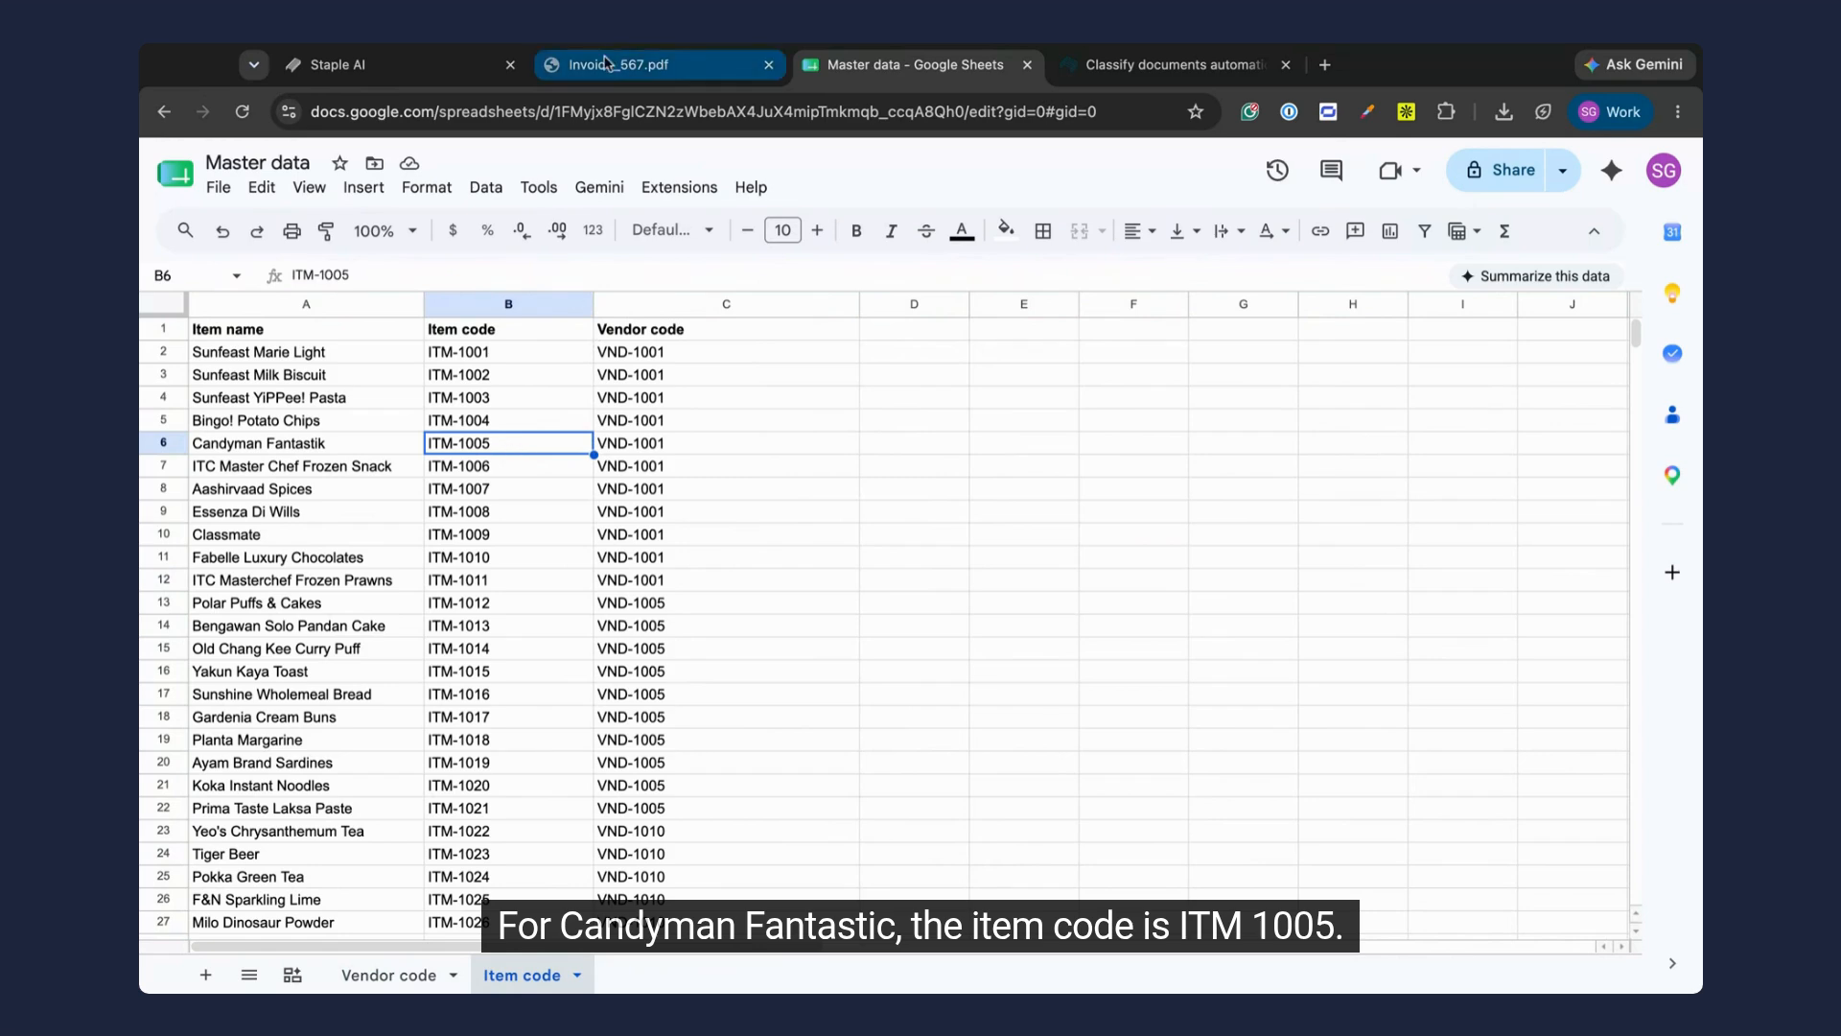
Step: Return to INV.pdf in Staple AI and confirm the extracted invoice table with its item codes
left_click(355, 67)
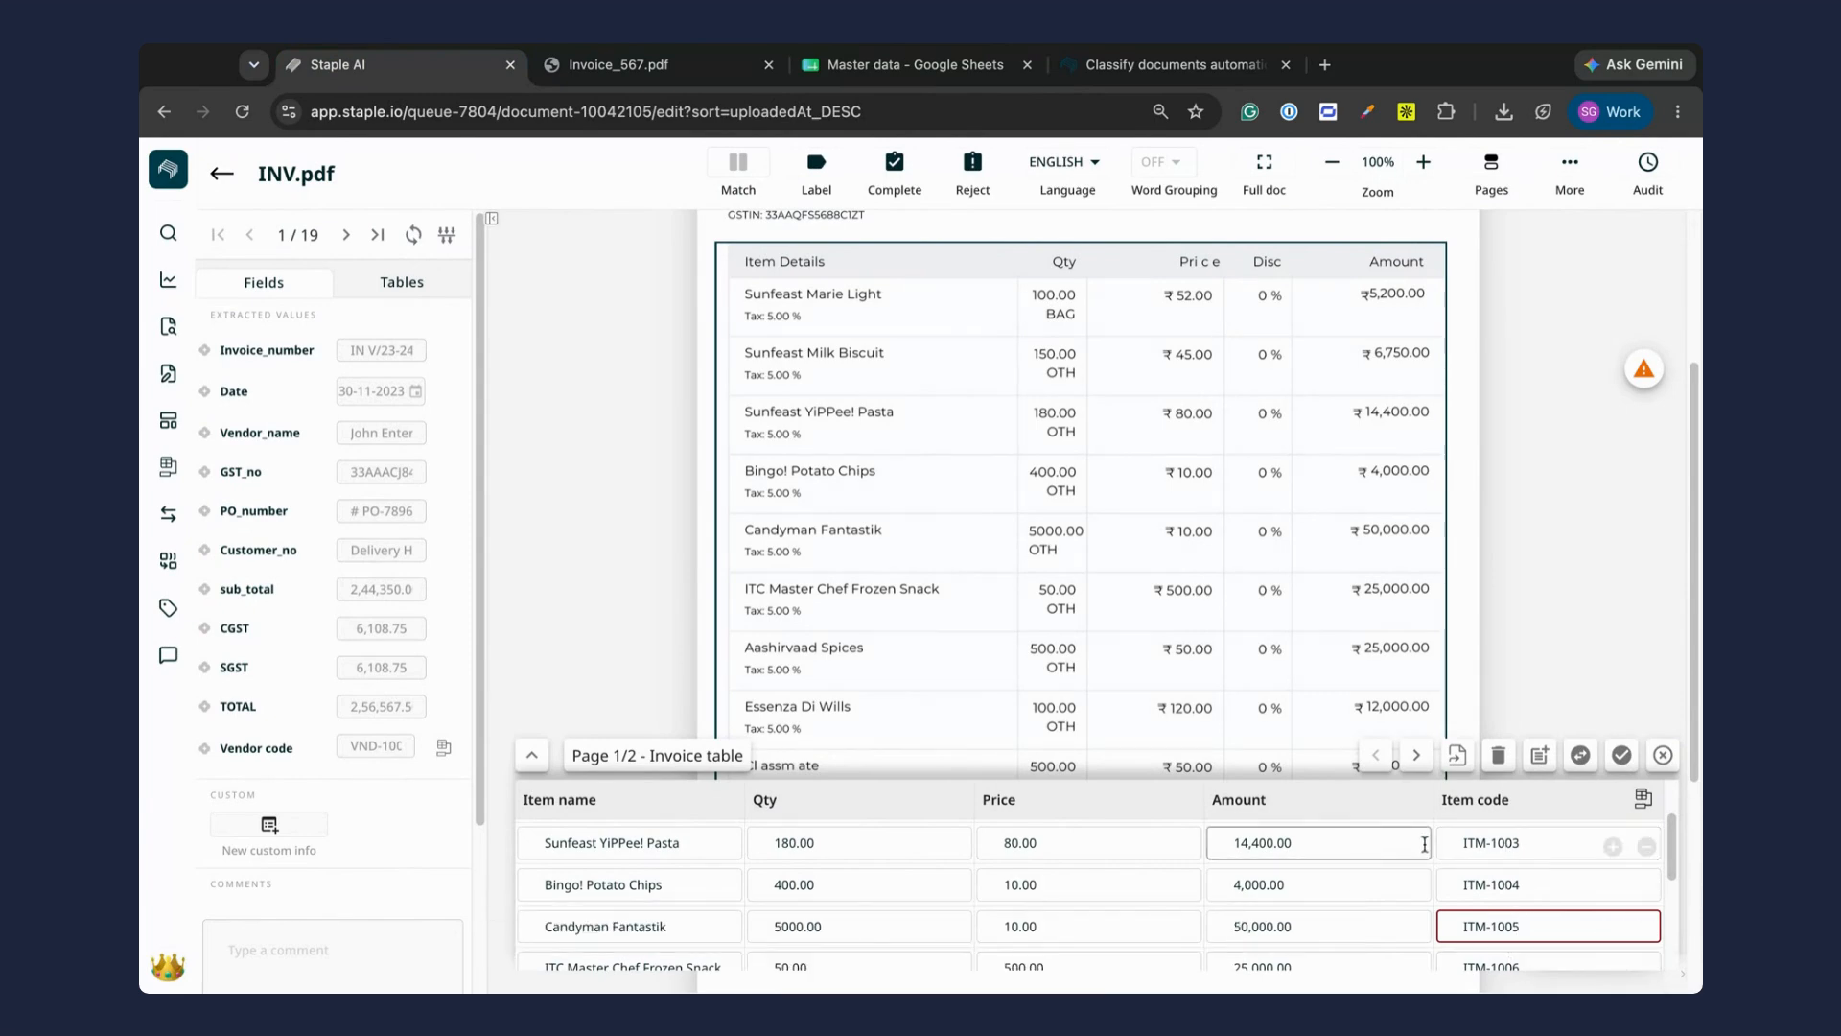
left_click(1621, 758)
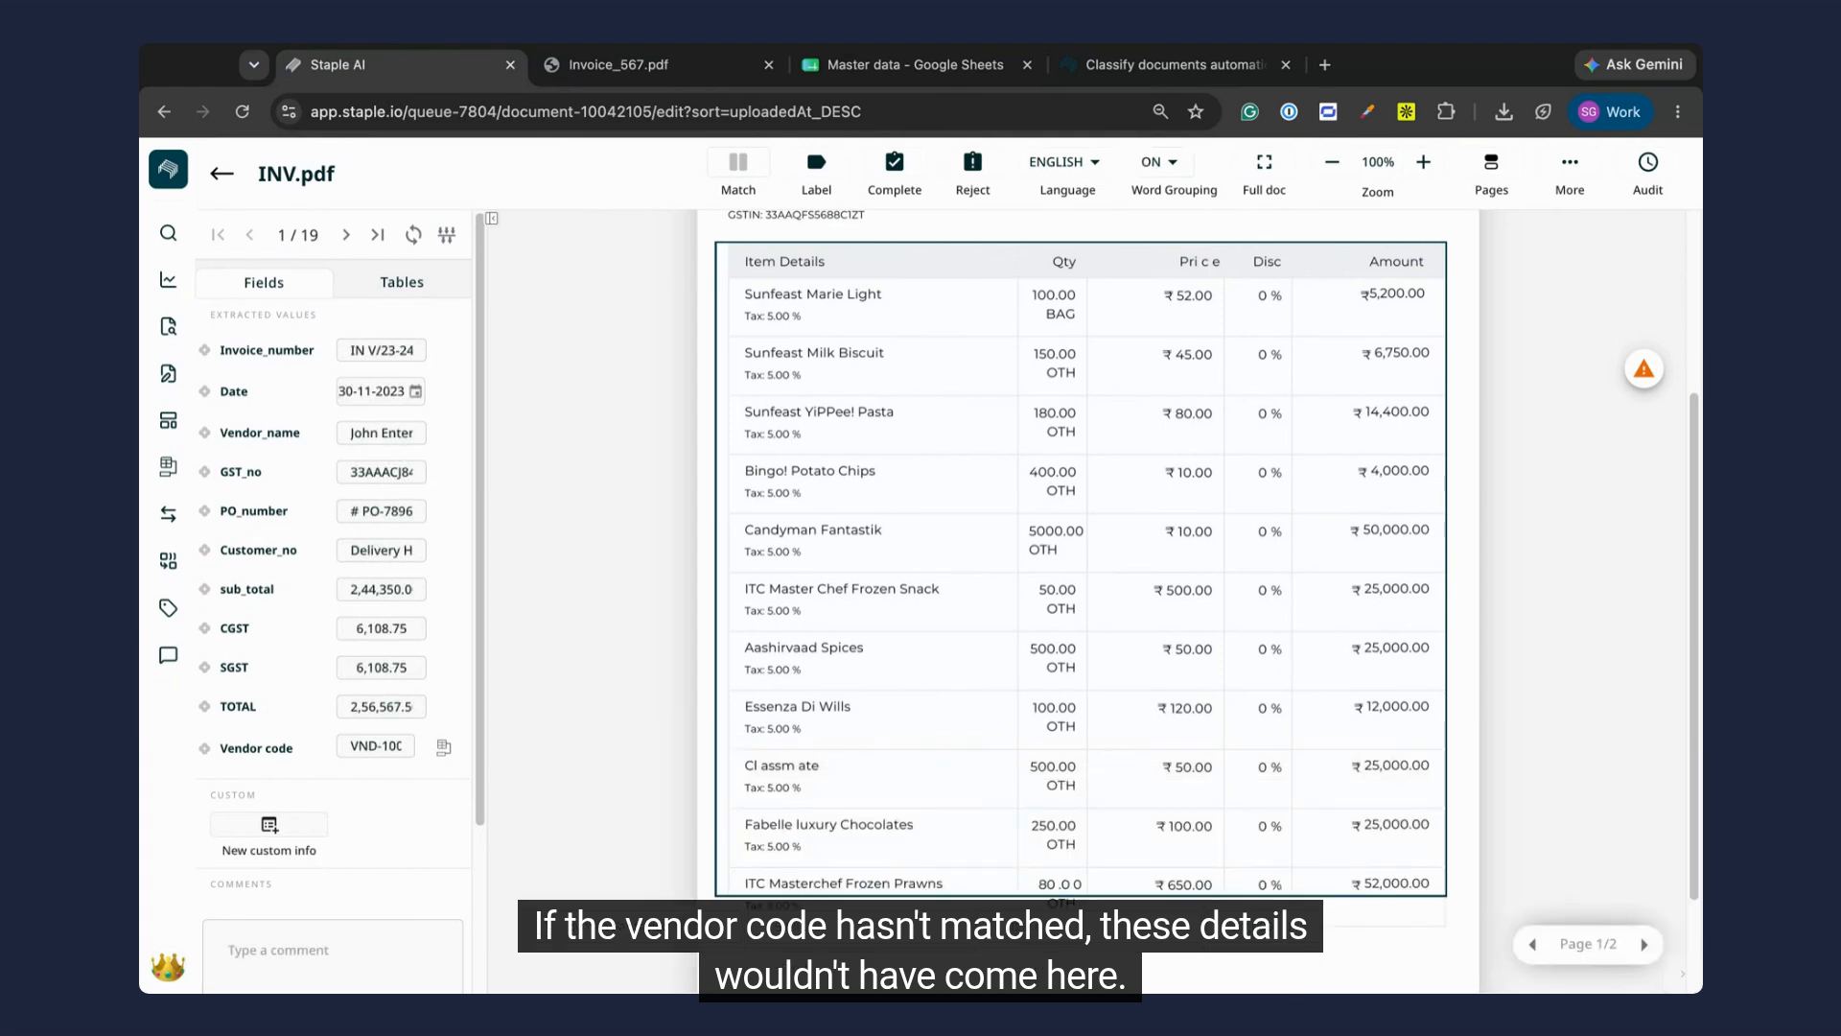